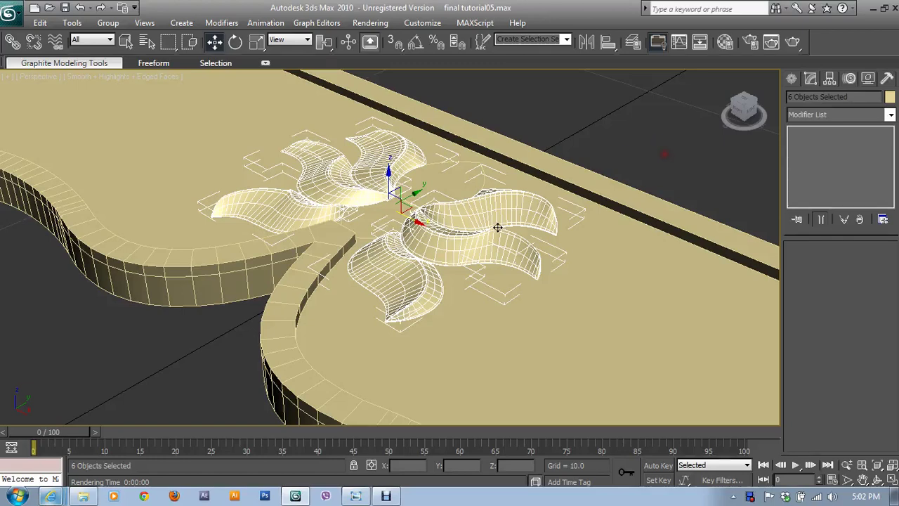
- Select the teardrop outline shape and give it an Extrude modifier with Amount 0.1
mouse_move(417, 254)
alt+middle_down()
mouse_move(460, 265)
mouse_move(486, 259)
alt+middle_up()
click(281, 154)
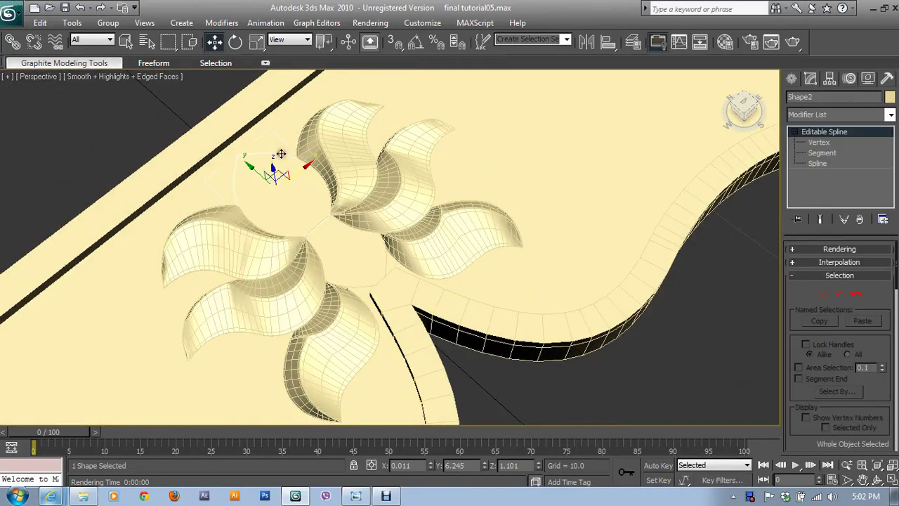
click(832, 115)
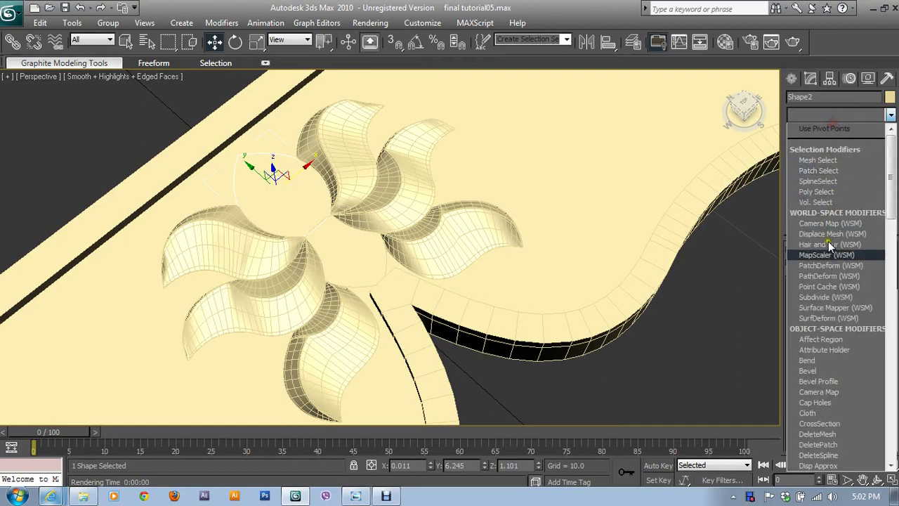
scroll(826, 379, down, 1)
scroll(825, 392, down, 1)
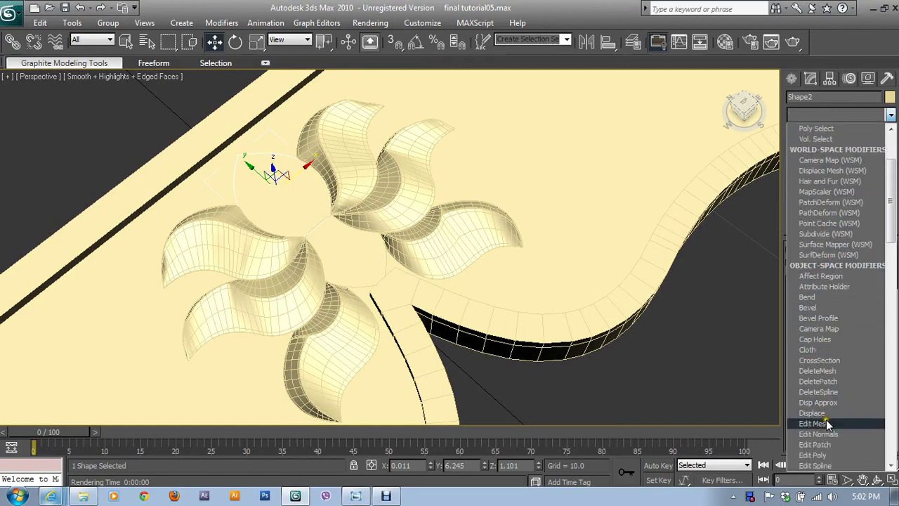
scroll(826, 422, down, 1)
click(813, 445)
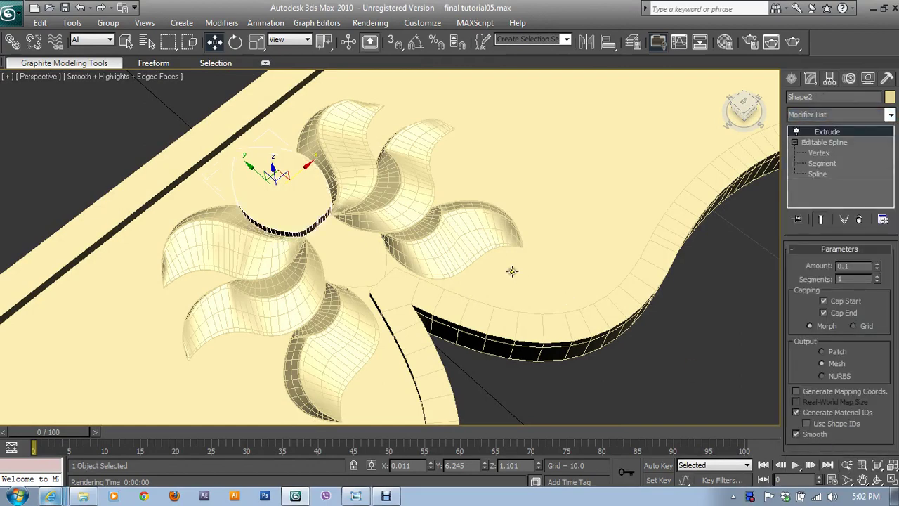
- Convert the extruded teardrop to an Editable Poly
mouse_move(512, 267)
alt+middle_down()
mouse_move(470, 232)
mouse_move(513, 312)
alt+middle_up()
scroll(513, 312, up, 5)
scroll(299, 235, up, 3)
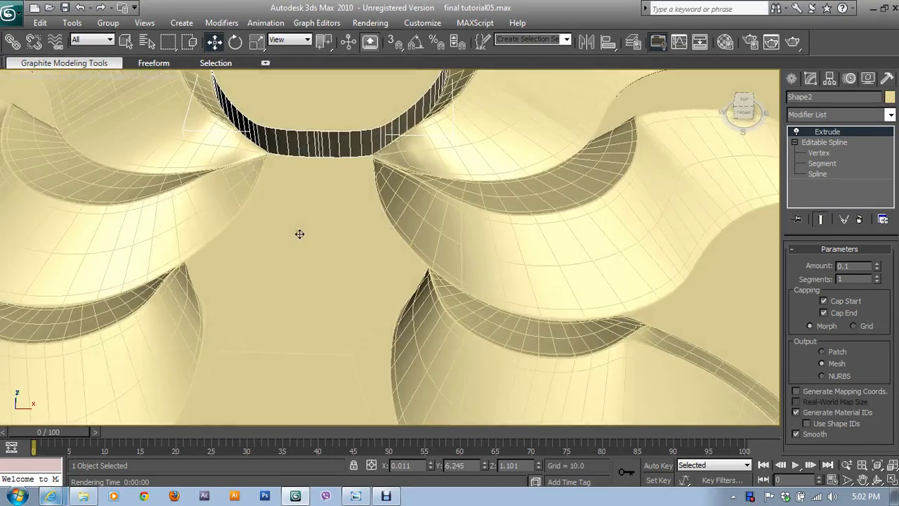
middle_drag(346, 169, 401, 357)
right_click(351, 217)
mouse_move(414, 336)
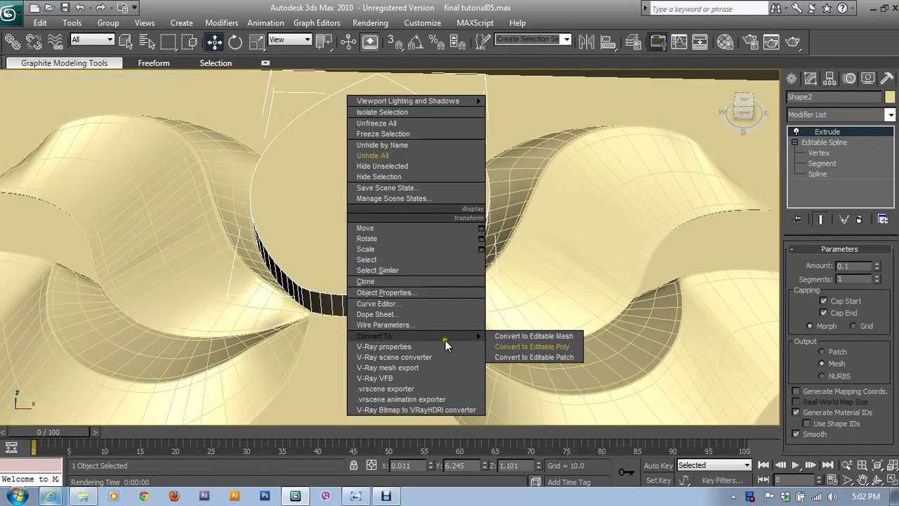
click(530, 347)
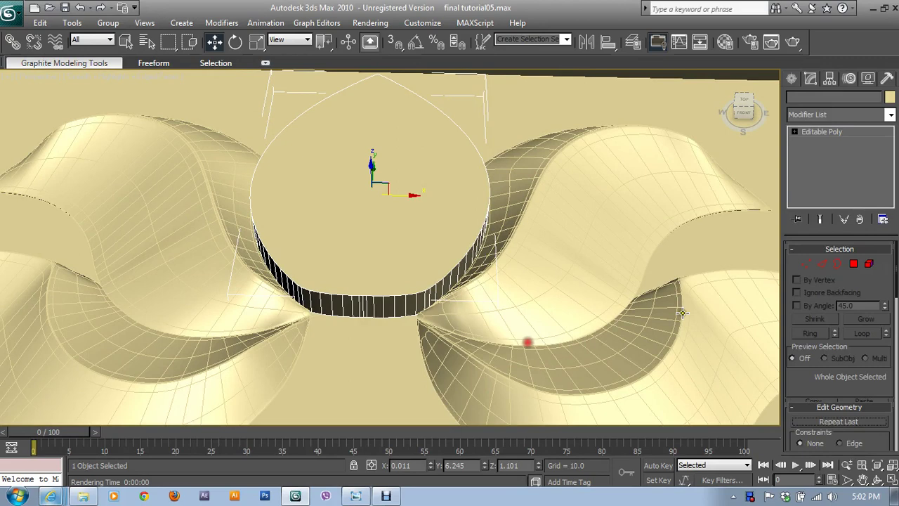
- In Vertex mode, start a Cut at the left rim vertex and trace the first part of the inner curve
click(811, 265)
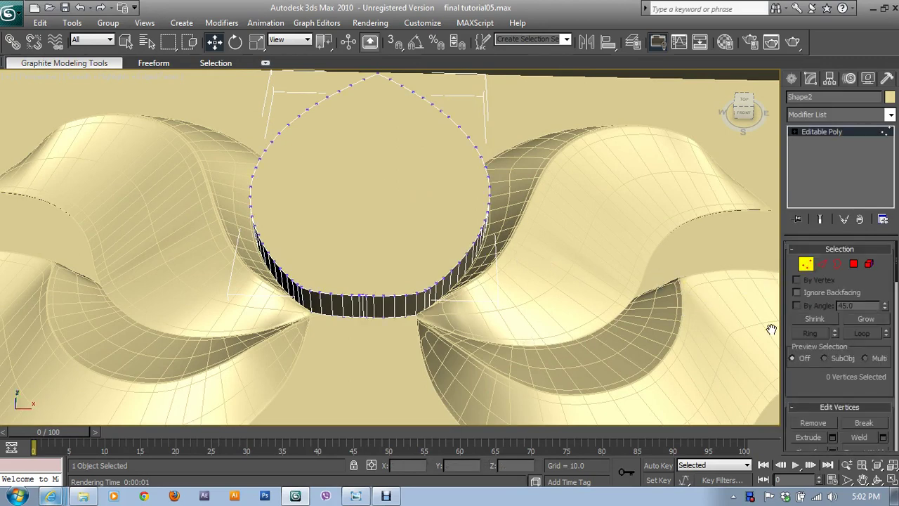
scroll(818, 358, down, 2)
scroll(819, 358, down, 1)
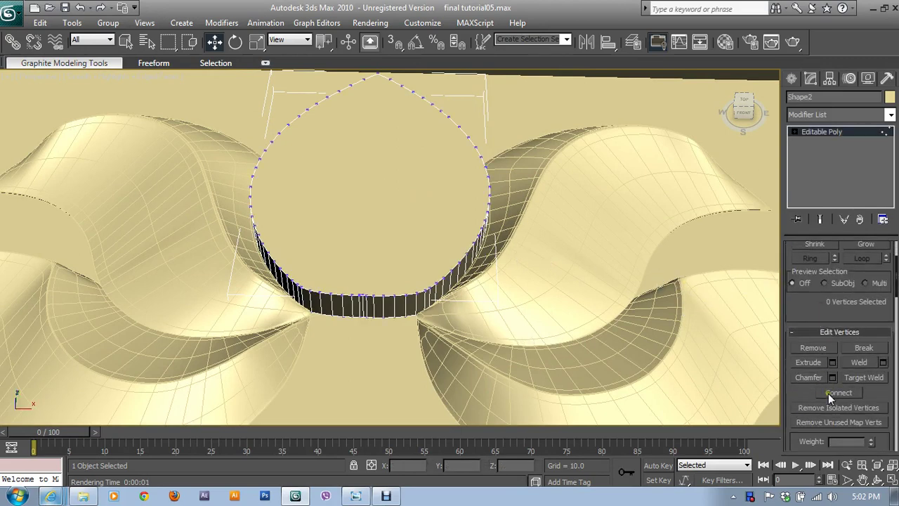
scroll(850, 394, down, 2)
scroll(878, 404, down, 1)
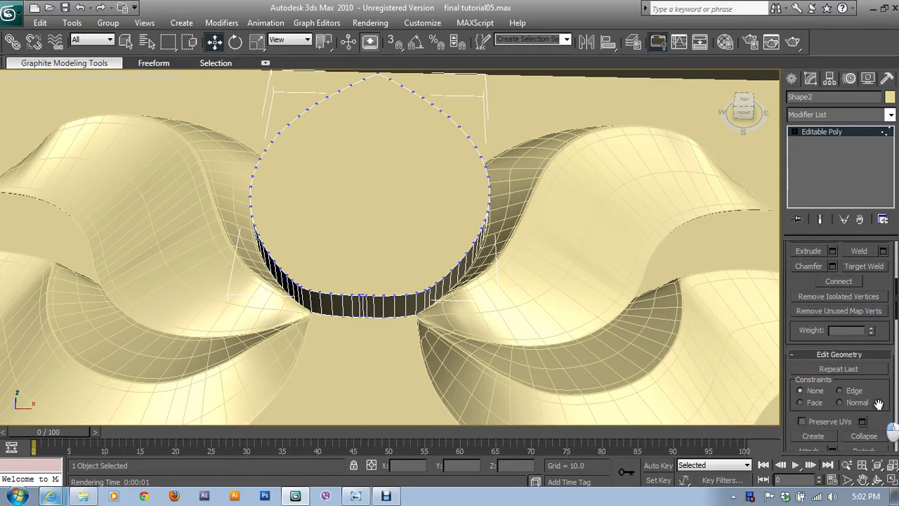
scroll(878, 404, down, 1)
click(871, 446)
mouse_move(527, 267)
alt+middle_down()
mouse_move(349, 265)
mouse_move(313, 300)
mouse_move(312, 316)
mouse_move(225, 281)
mouse_move(246, 341)
alt+middle_up()
scroll(309, 295, up, 2)
scroll(299, 300, up, 2)
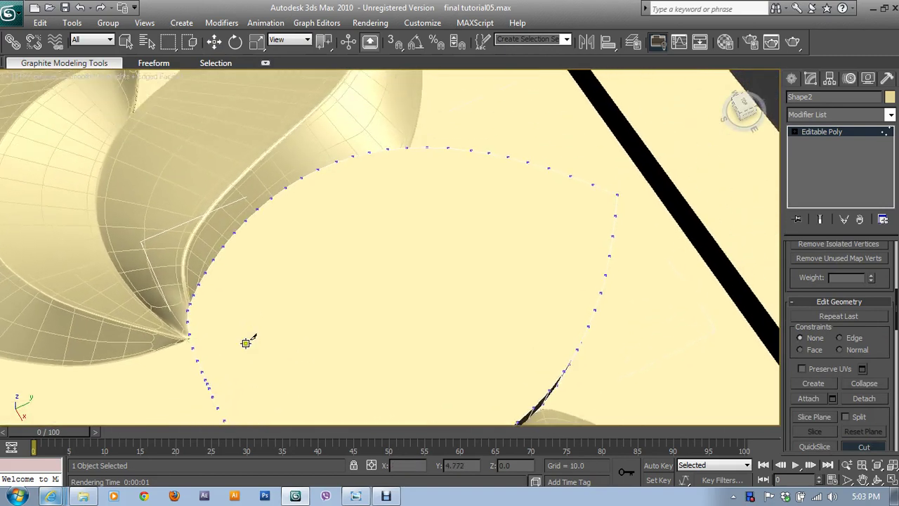
click(192, 345)
click(223, 296)
click(253, 259)
right_click(278, 235)
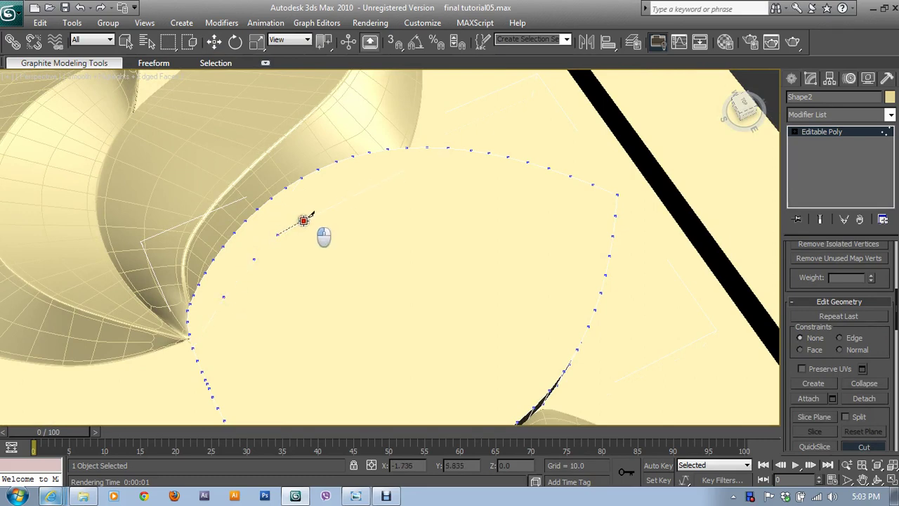
- Continue the cut across the top face, finish on the right rim vertex, and exit Cut
click(304, 220)
click(342, 198)
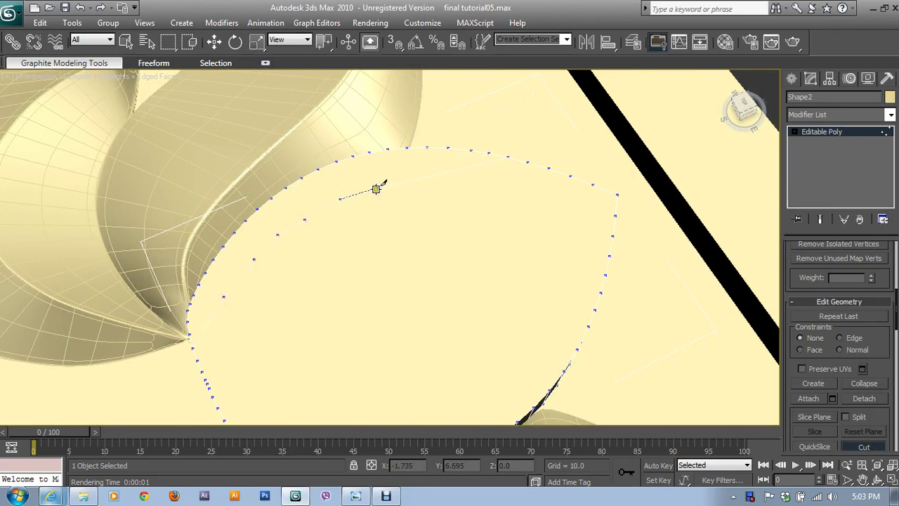
click(384, 185)
click(436, 176)
click(479, 173)
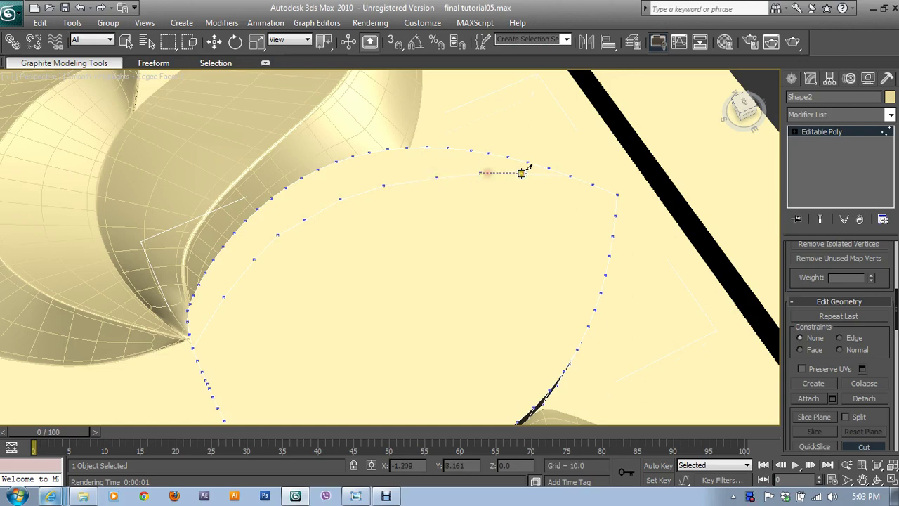
click(527, 171)
click(586, 181)
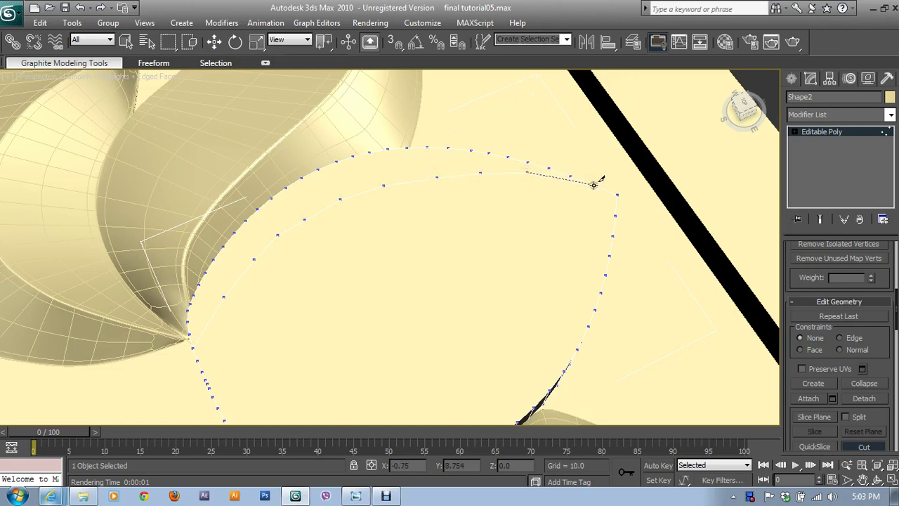
click(593, 182)
right_click(594, 182)
right_click(512, 226)
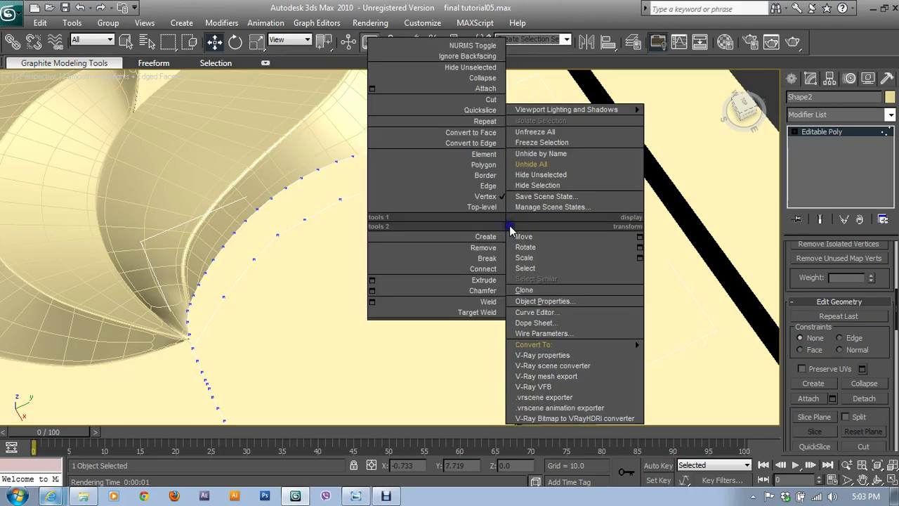
- Return to Select and Move and maximize the Top view, centred on the teardrop
click(238, 273)
key(alt+w)
right_click(272, 156)
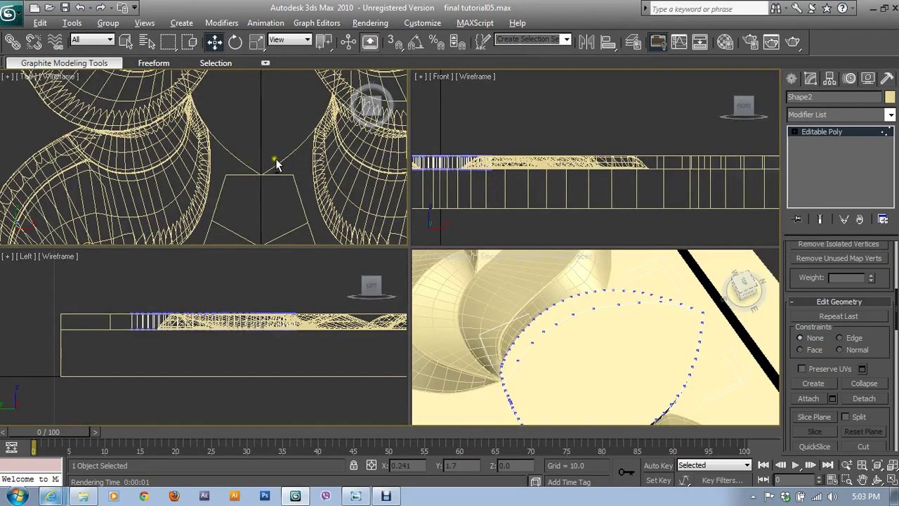
key(alt+w)
scroll(416, 251, down, 5)
middle_drag(416, 254, 425, 282)
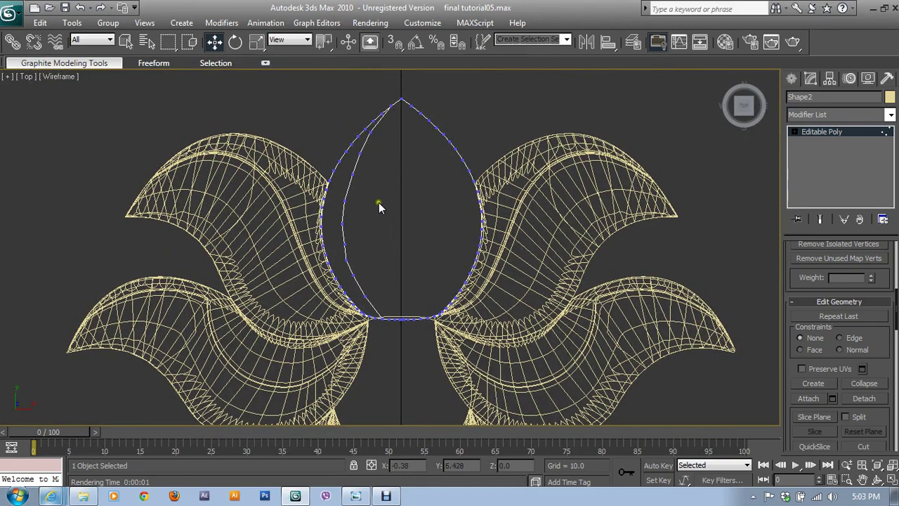
middle_drag(448, 218, 457, 272)
scroll(411, 286, up, 2)
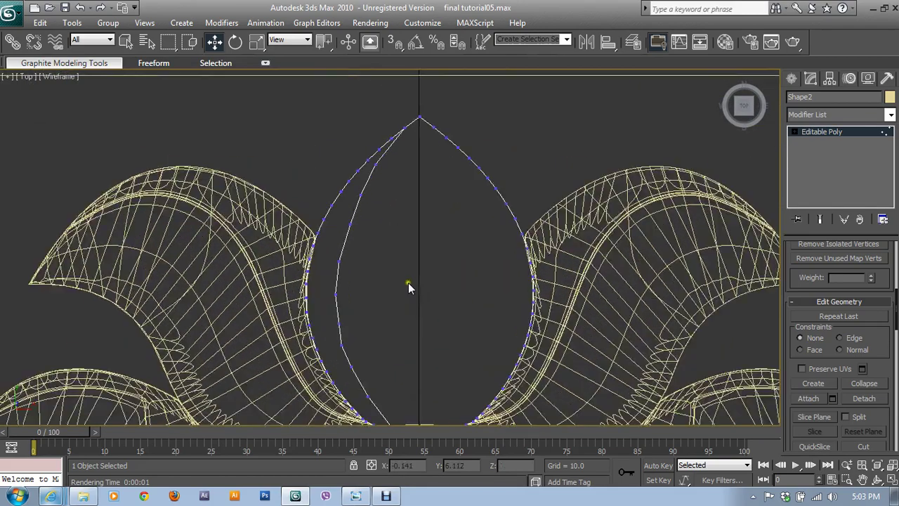
scroll(345, 181, up, 2)
scroll(352, 285, up, 2)
scroll(340, 189, up, 2)
scroll(341, 288, down, 2)
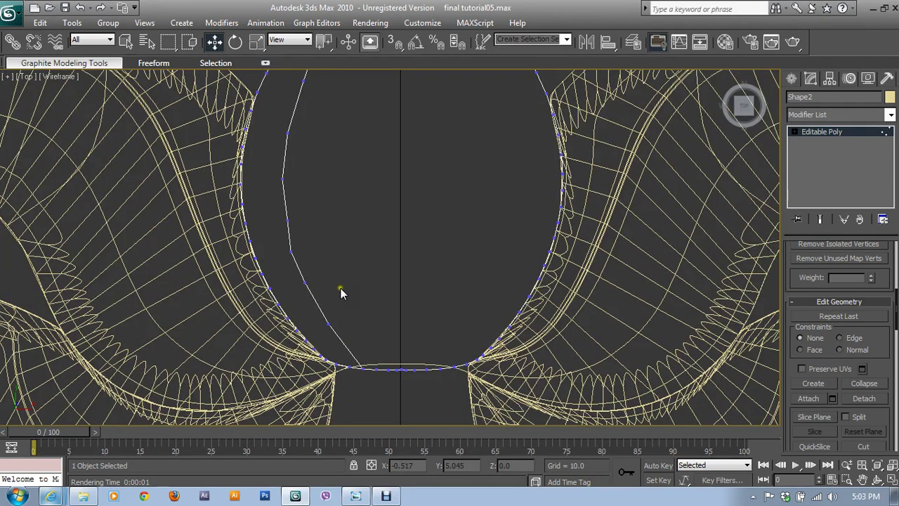
- Slide two inner-curve vertices up and left to smooth the curve
mouse_move(333, 338)
mouse_down()
mouse_move(323, 271)
mouse_move(324, 281)
mouse_up()
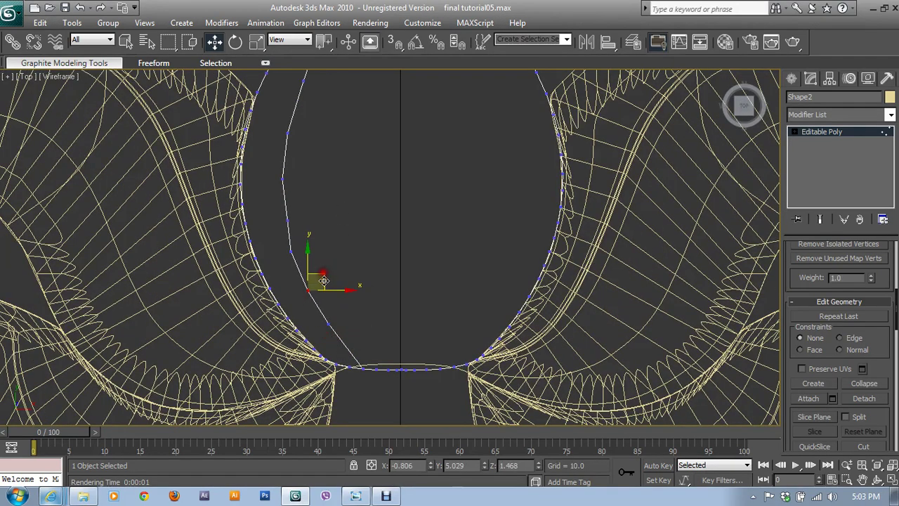
click(288, 219)
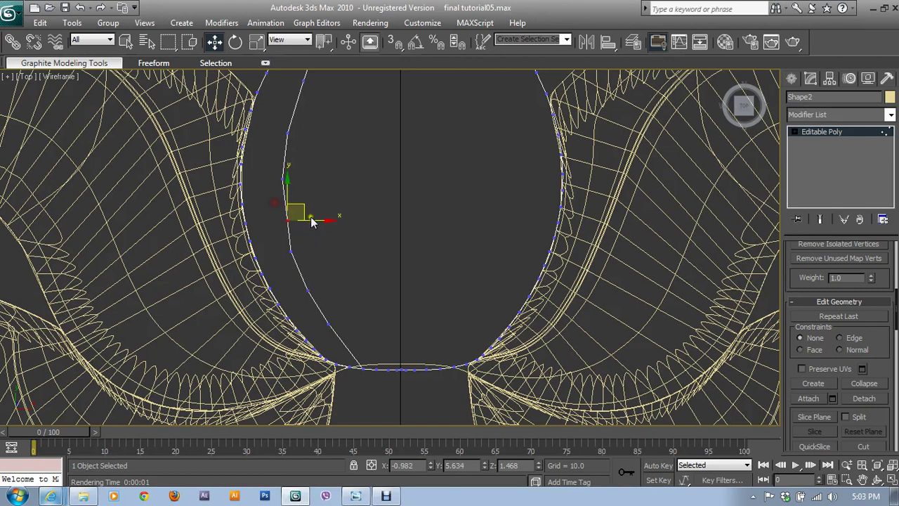
drag(303, 210, 304, 207)
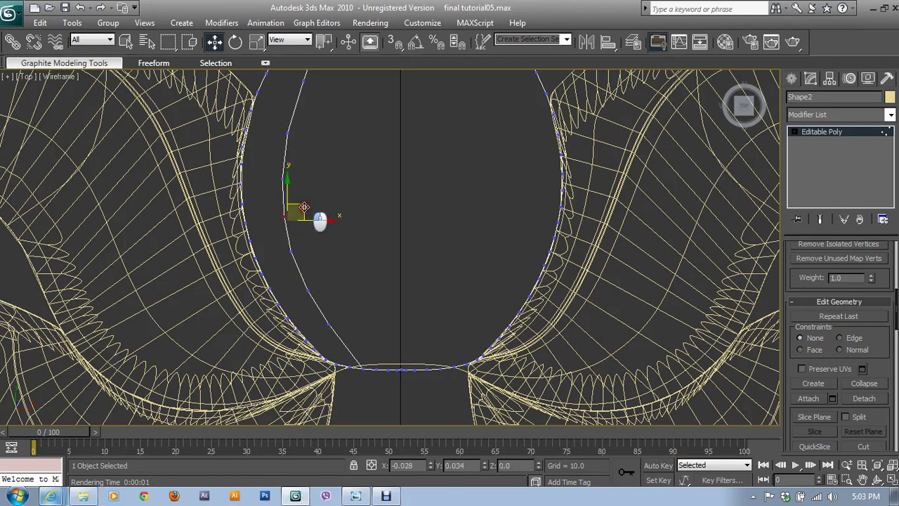
scroll(341, 241, up, 1)
scroll(330, 239, up, 2)
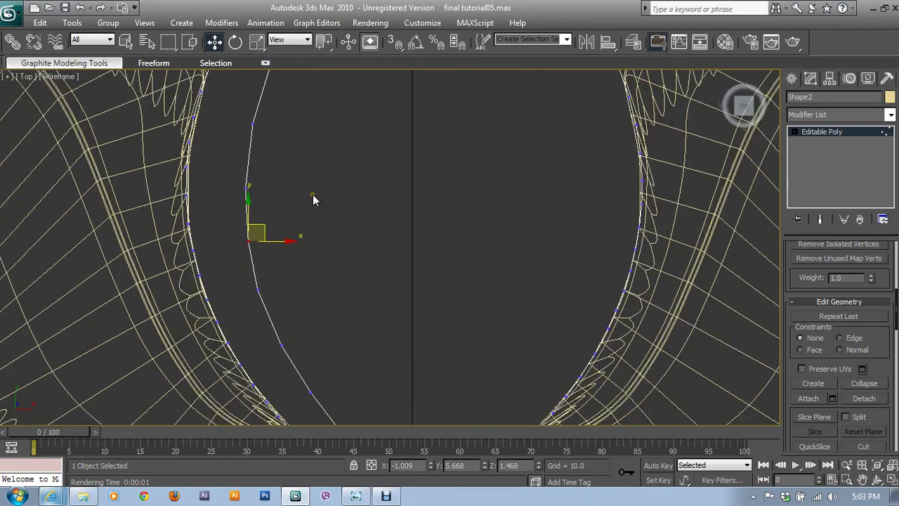
middle_drag(236, 134, 347, 265)
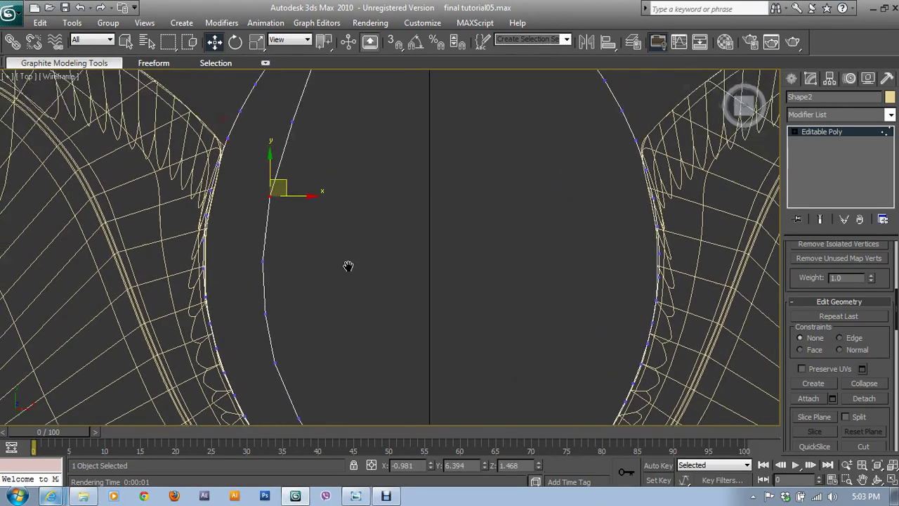
scroll(346, 250, down, 2)
scroll(345, 235, down, 1)
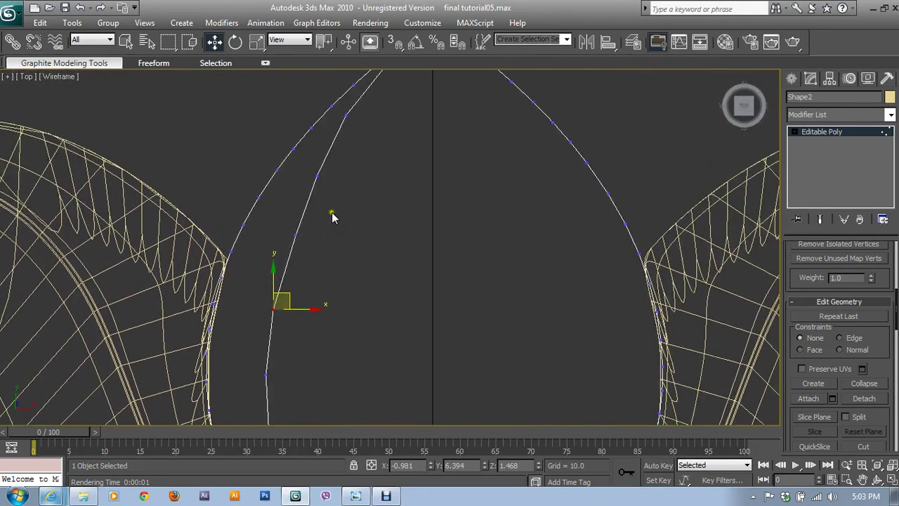
click(312, 172)
key(ctrl+z)
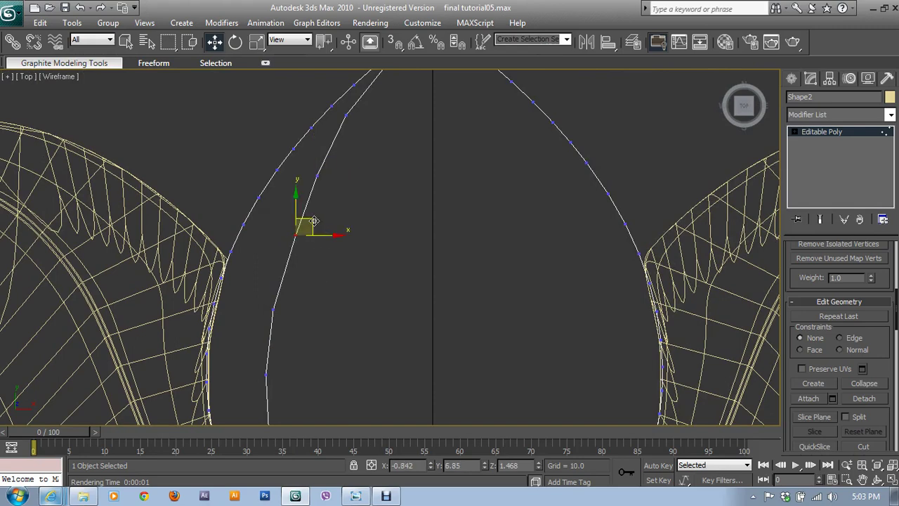
- Select vertices down the inner curve and nudge the one near the tip slightly along X
click(274, 309)
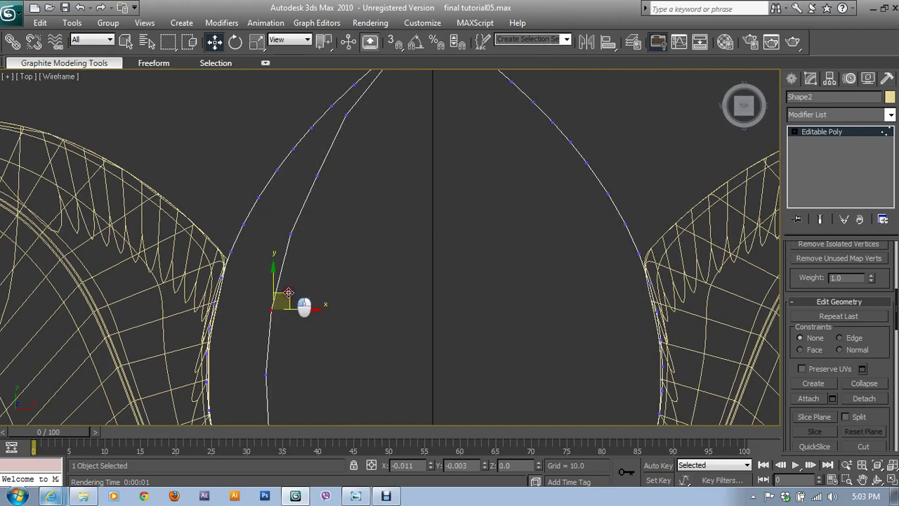
middle_drag(290, 374, 284, 300)
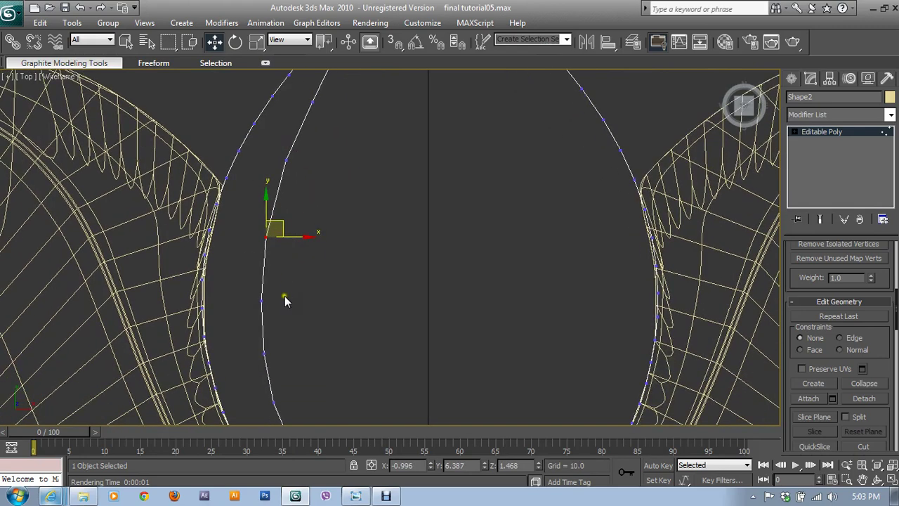
click(262, 301)
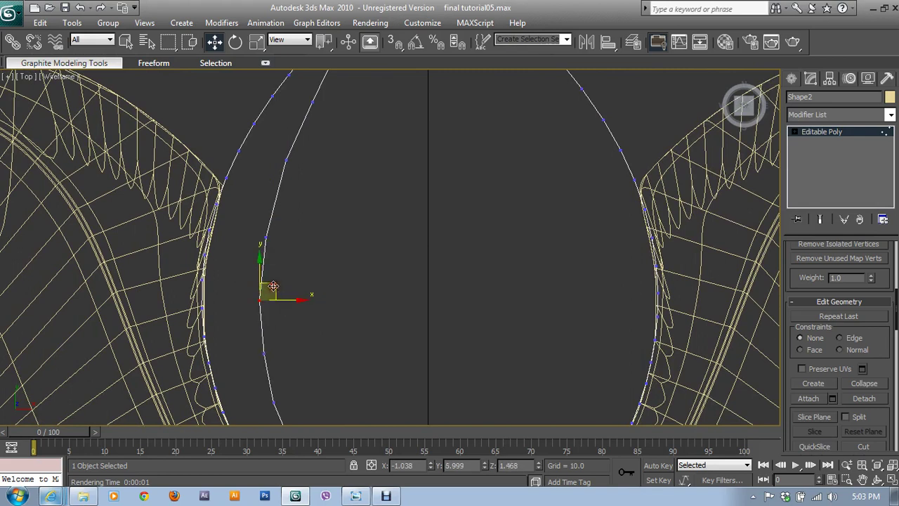
click(266, 352)
click(278, 341)
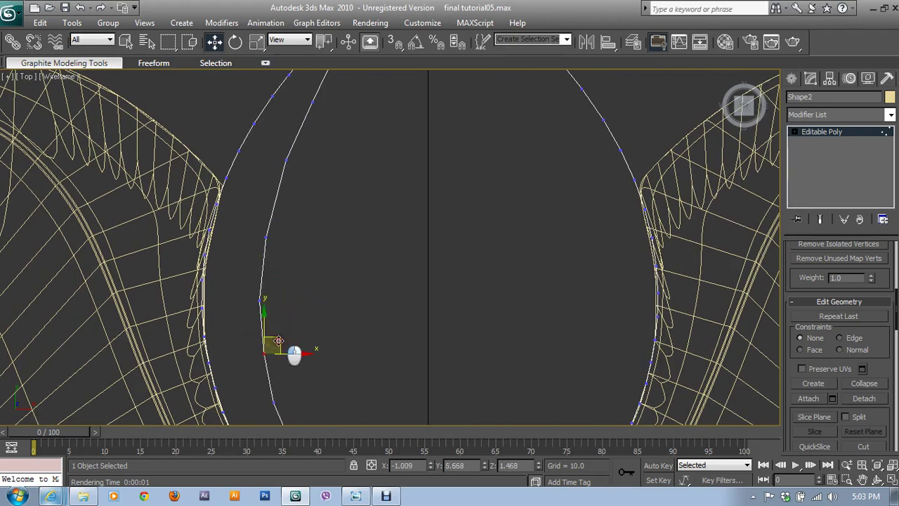
middle_drag(325, 246, 327, 330)
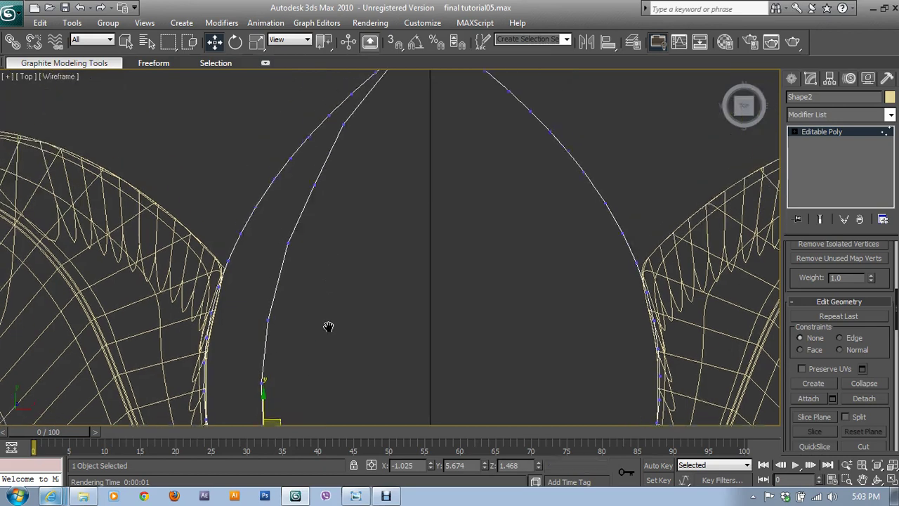
middle_drag(376, 151, 377, 229)
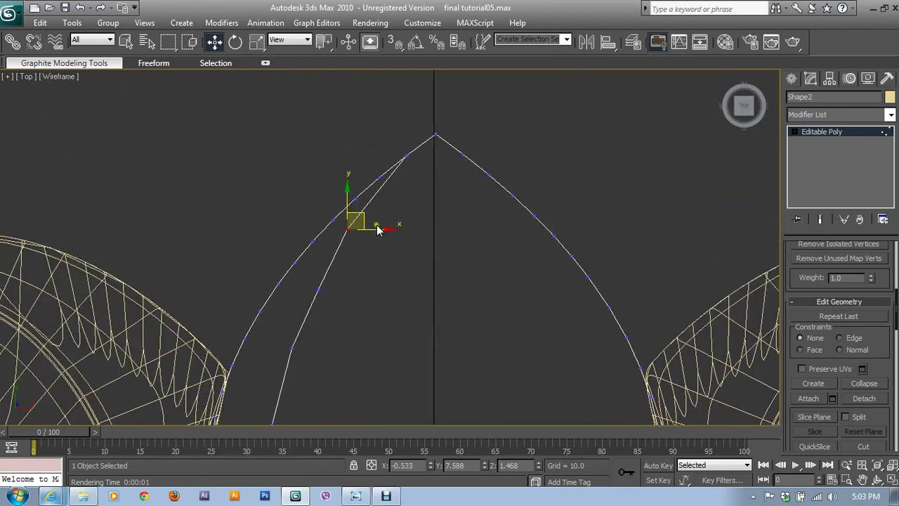
drag(366, 212, 372, 214)
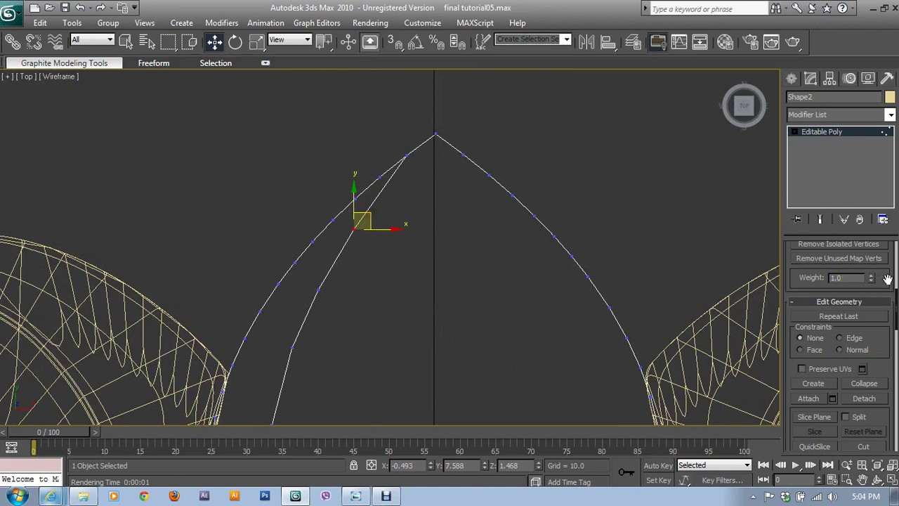
- Switch to Edge level so the inner curve's ten edges are selected
scroll(888, 279, up, 5)
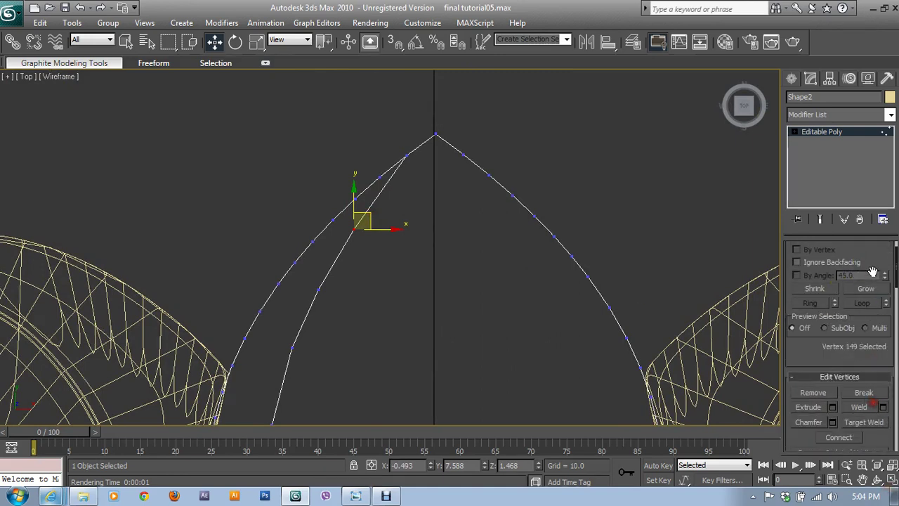
scroll(872, 272, up, 2)
click(822, 264)
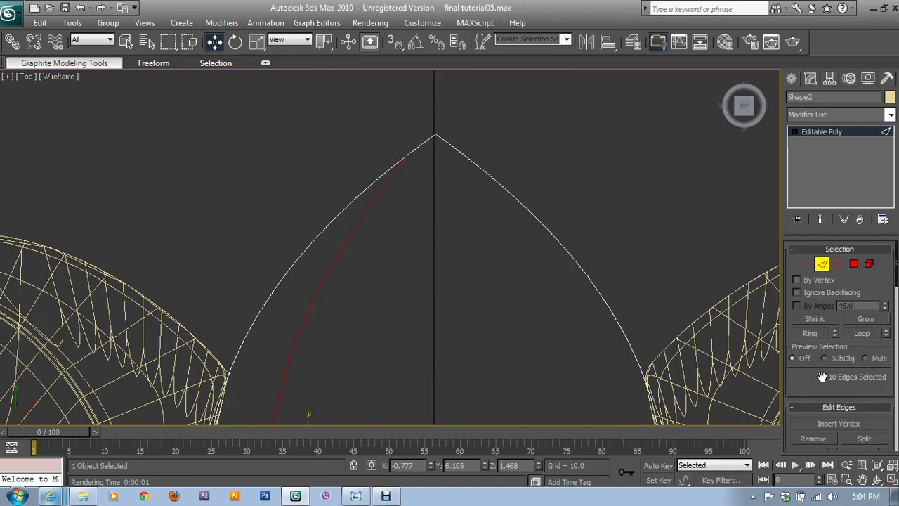
- Use Insert Vertex to add vertices on the upper inner curve near the petal tip
drag(822, 377, 819, 279)
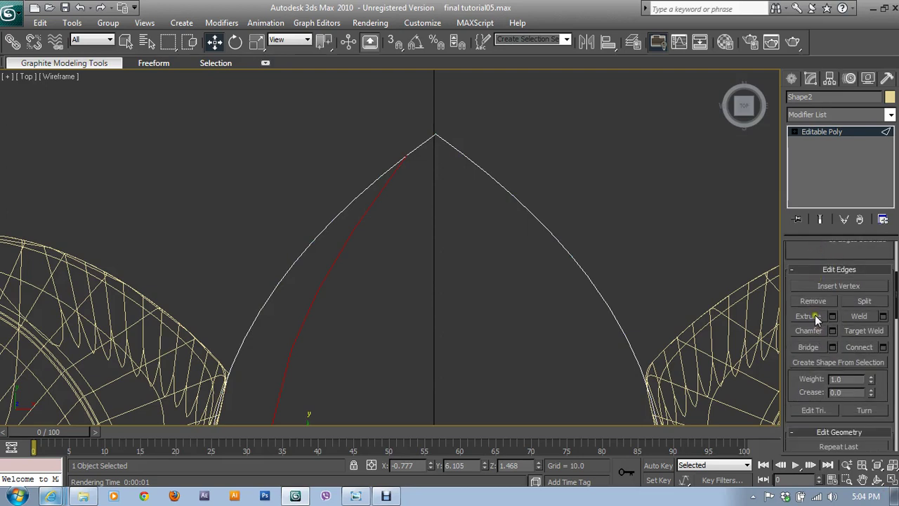
click(841, 285)
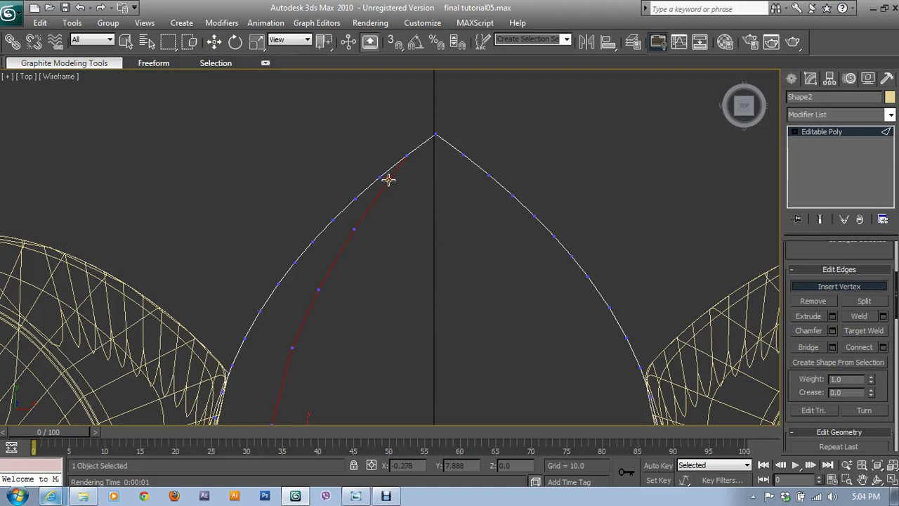
click(388, 180)
click(370, 204)
click(387, 181)
middle_drag(354, 312, 363, 215)
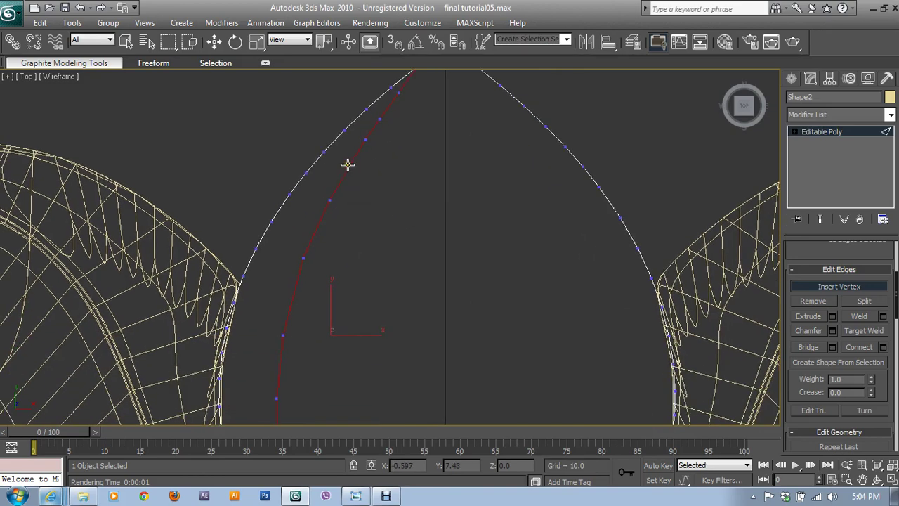
middle_drag(365, 263, 358, 214)
click(327, 178)
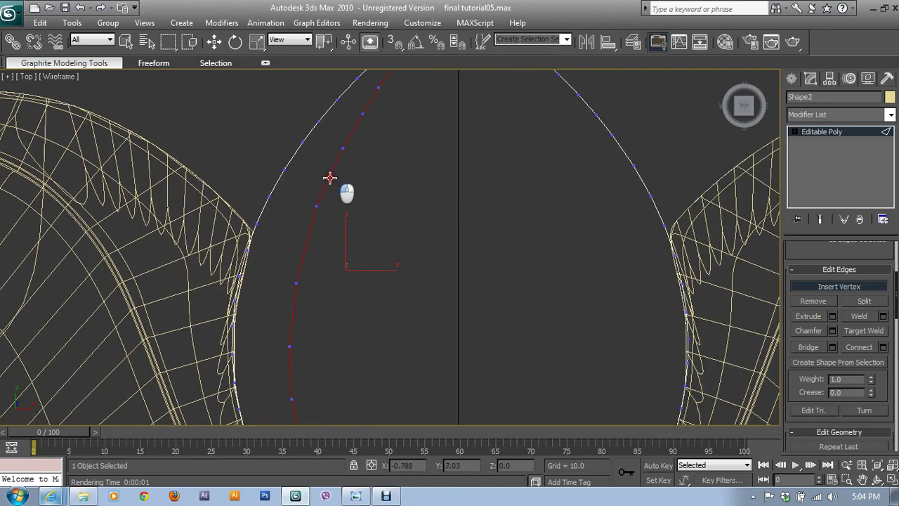
click(307, 234)
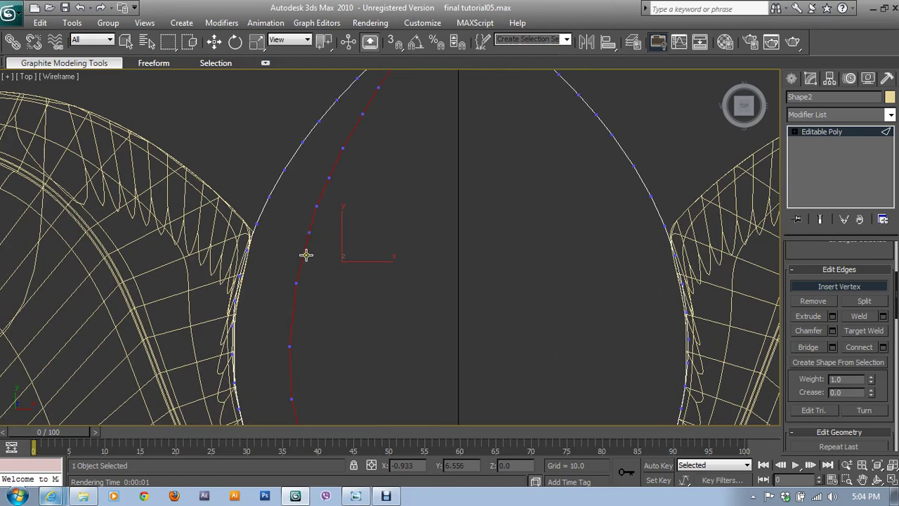
click(302, 255)
- Insert more vertices along the middle and lower inner curve down to the base
middle_drag(321, 331, 314, 286)
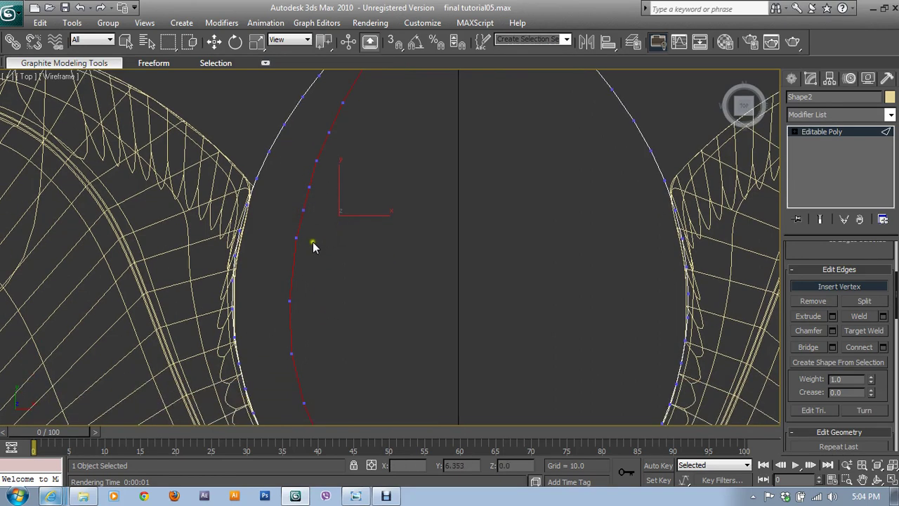
click(294, 258)
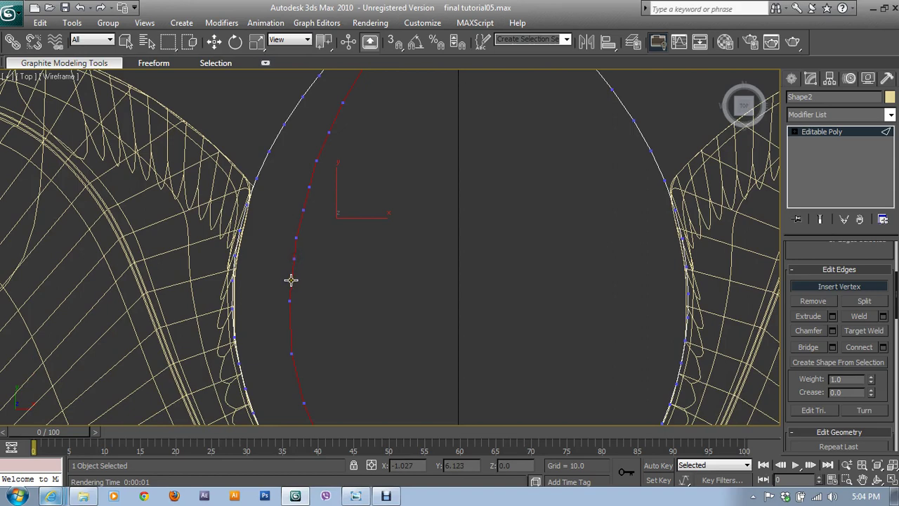
click(291, 279)
middle_drag(327, 361, 286, 239)
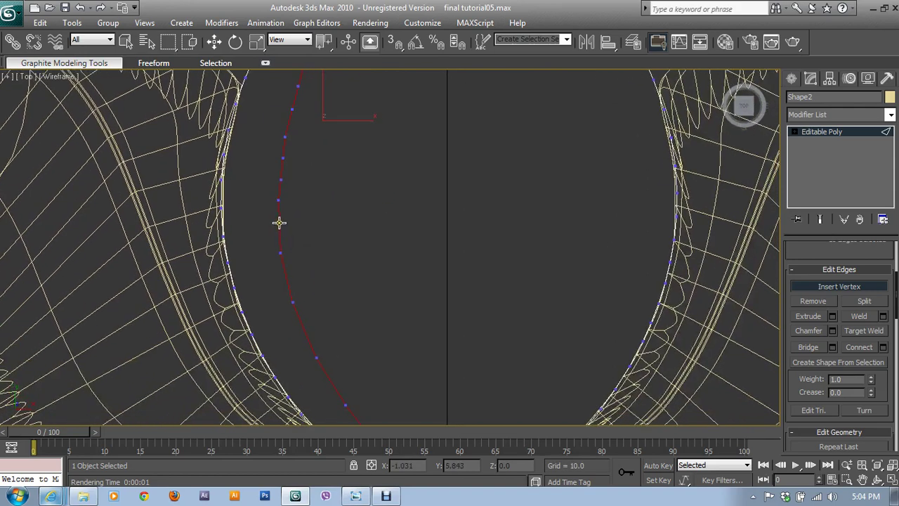
click(279, 223)
click(288, 280)
click(304, 331)
click(302, 319)
middle_drag(333, 354, 326, 275)
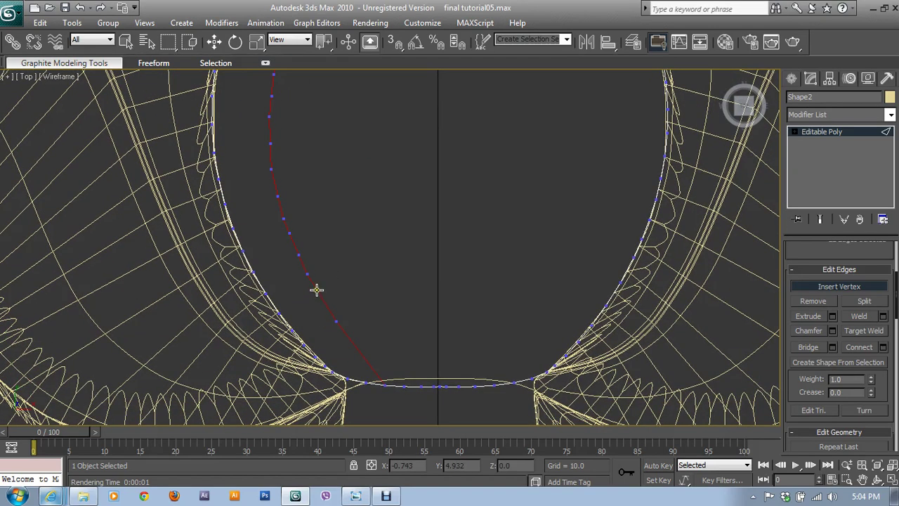
click(325, 304)
click(350, 341)
click(366, 359)
middle_drag(456, 195, 456, 268)
- Back in Vertex mode, pick and nudge vertices on the upper inner curve
key(1)
click(265, 137)
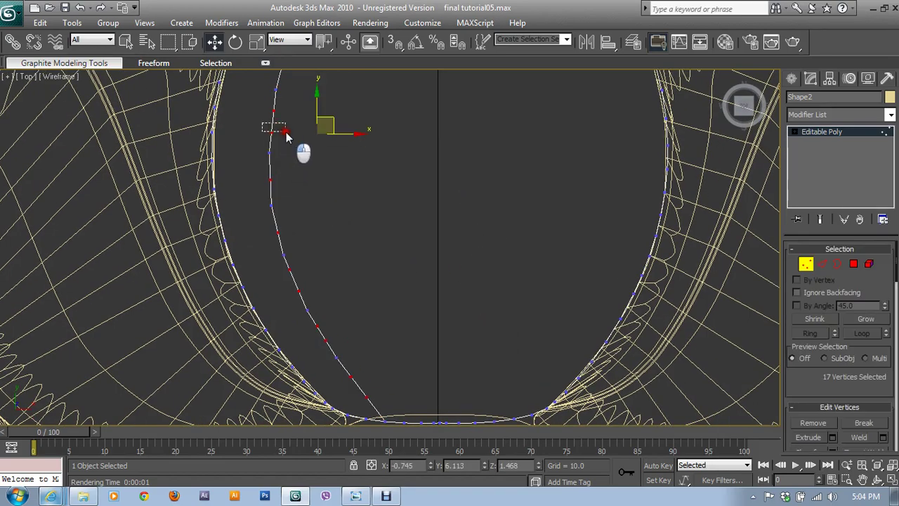
scroll(365, 221, up, 2)
scroll(335, 192, up, 2)
middle_drag(335, 192, 366, 273)
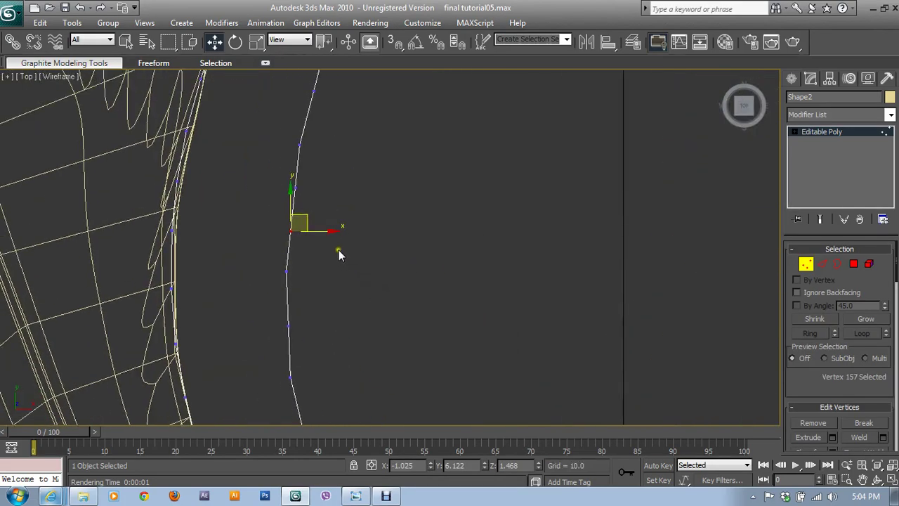
drag(327, 229, 327, 229)
drag(296, 185, 294, 184)
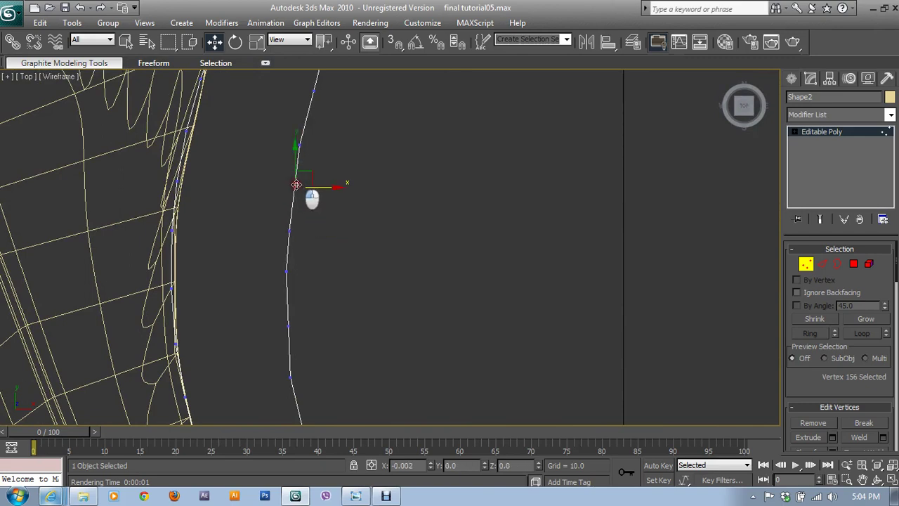
drag(295, 184, 295, 184)
middle_drag(294, 184, 309, 296)
- Pick and adjust further vertices up the inner curve toward the petal tip
click(324, 203)
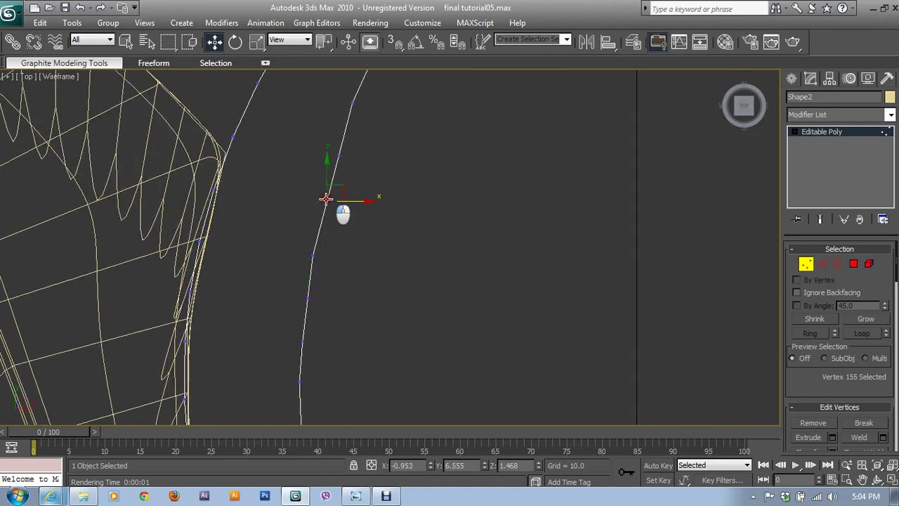
drag(338, 164, 335, 151)
middle_drag(395, 153, 375, 290)
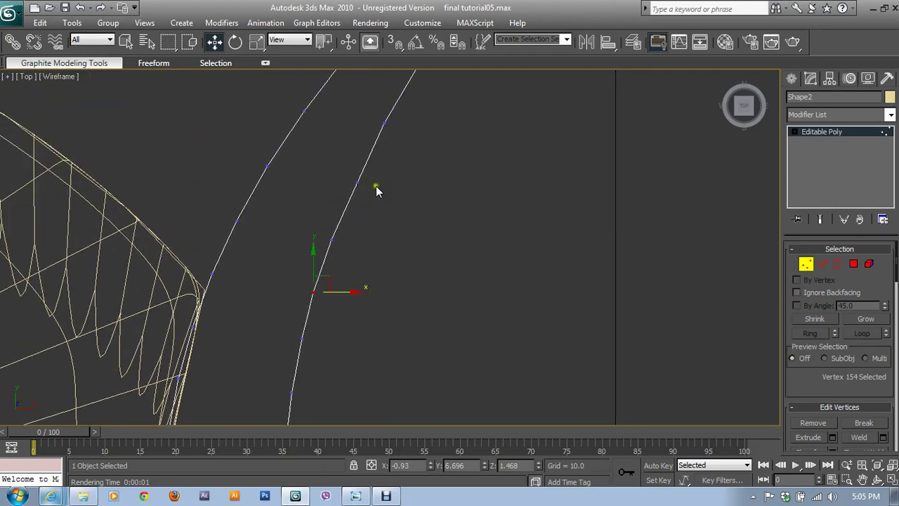
middle_drag(376, 187, 370, 290)
click(358, 269)
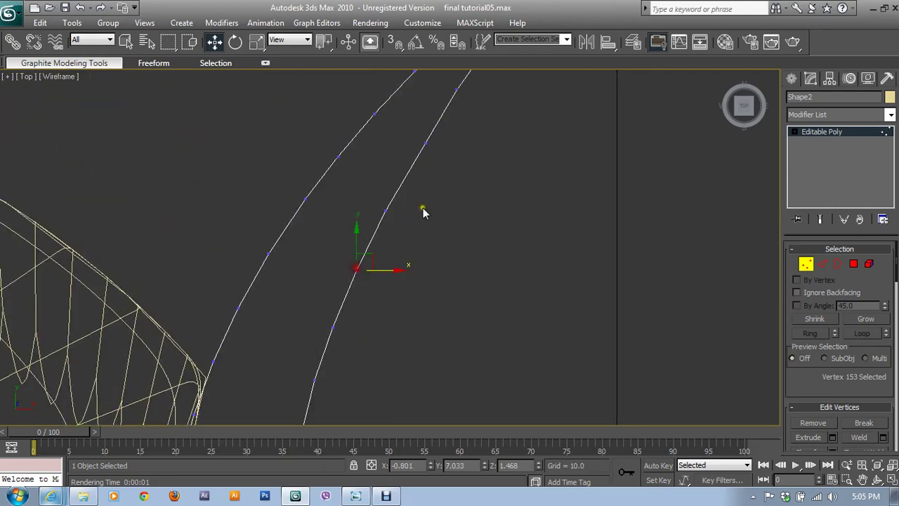
middle_drag(423, 209, 413, 264)
middle_drag(447, 191, 432, 277)
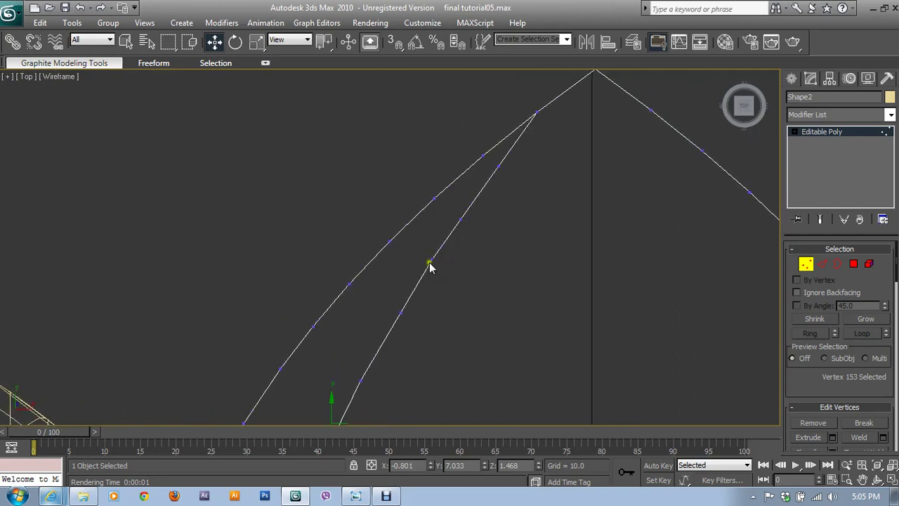
click(408, 303)
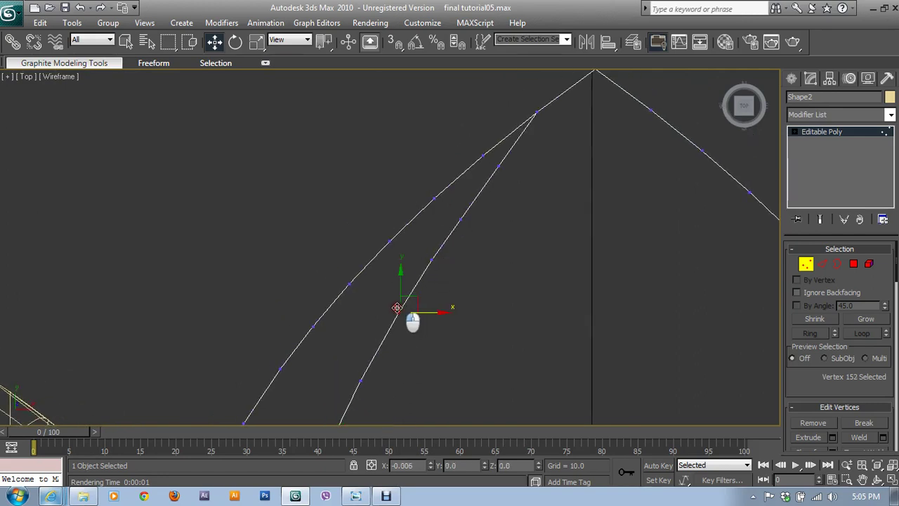
click(459, 214)
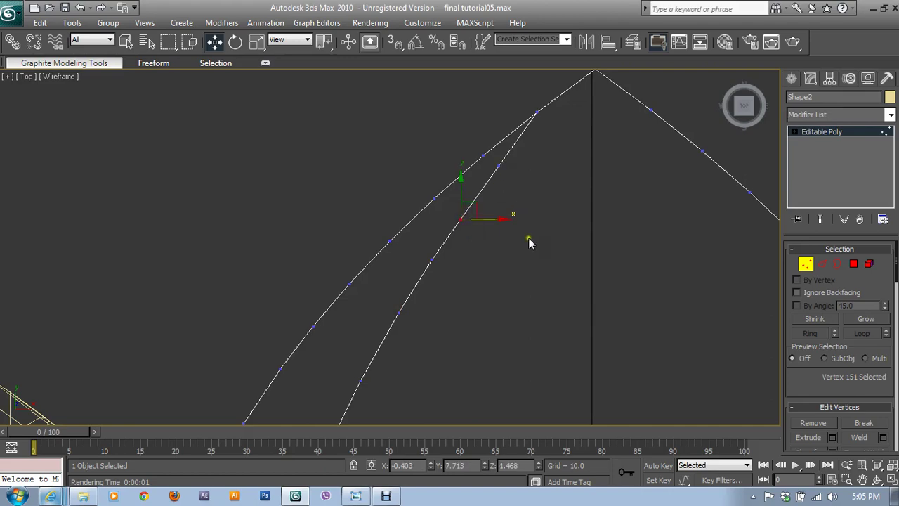
- Pick and nudge vertices in the middle of the inner curve to smooth it
scroll(528, 242, down, 4)
scroll(410, 342, up, 4)
scroll(398, 345, up, 1)
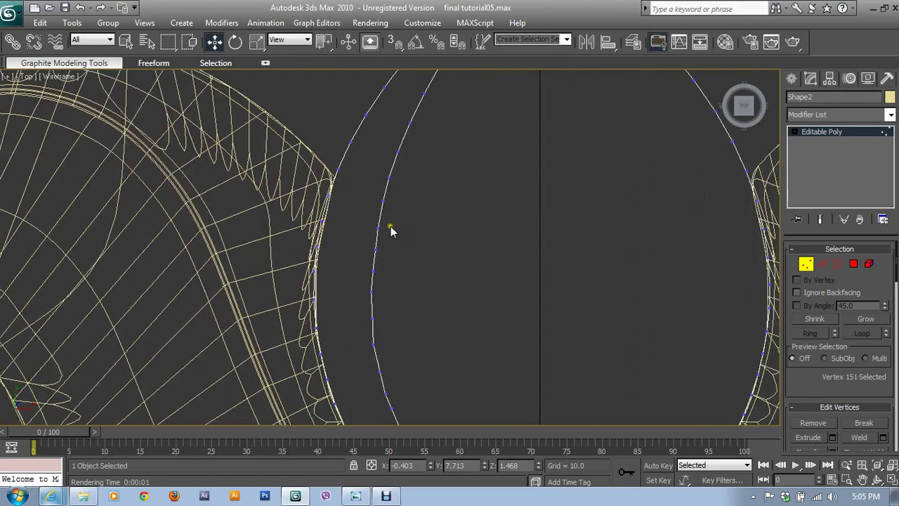
middle_drag(381, 314, 381, 272)
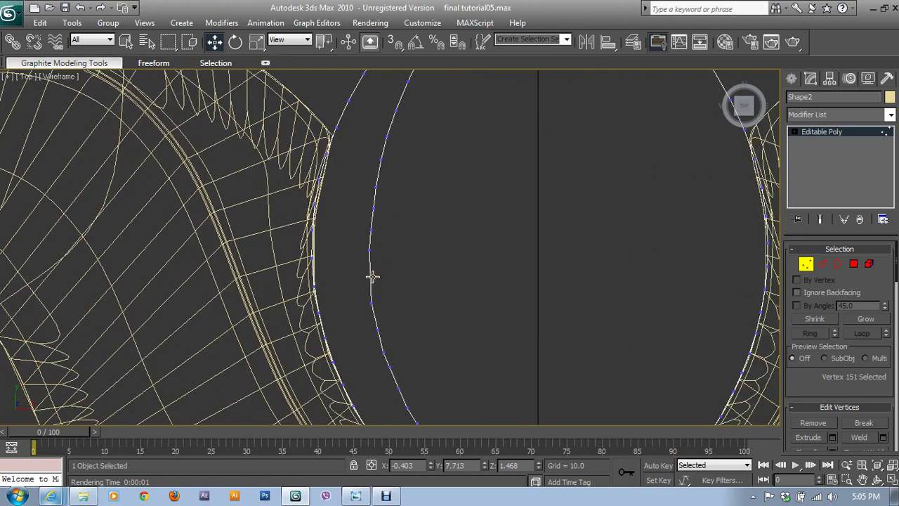
click(370, 301)
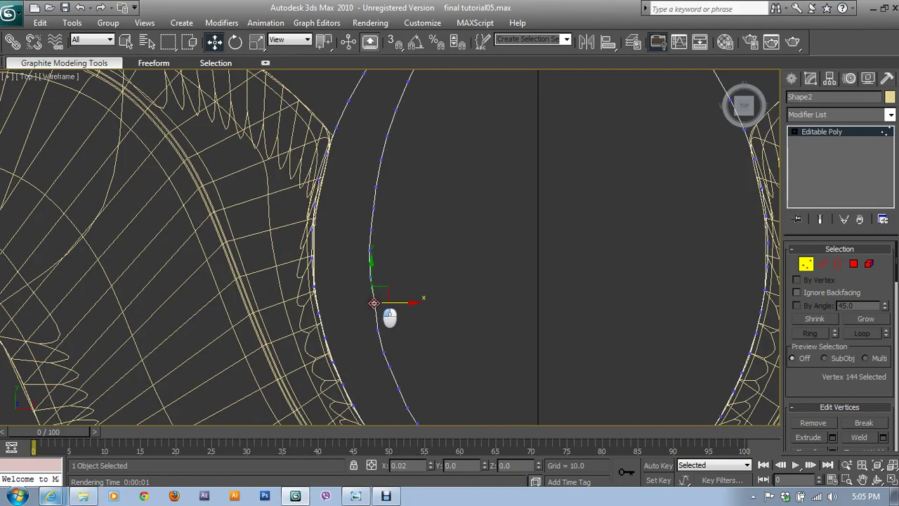
scroll(386, 347, up, 2)
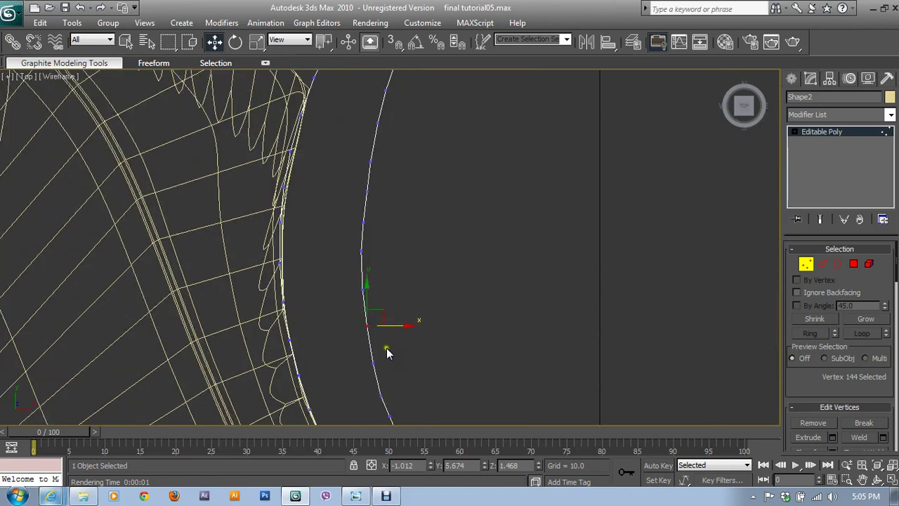
middle_drag(386, 348, 383, 308)
scroll(371, 266, up, 2)
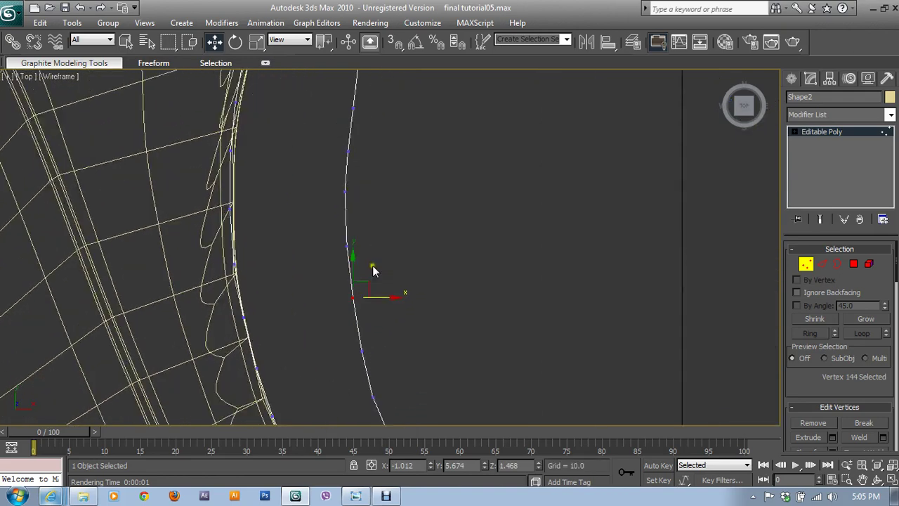
drag(367, 357, 367, 357)
click(374, 397)
drag(399, 398, 399, 398)
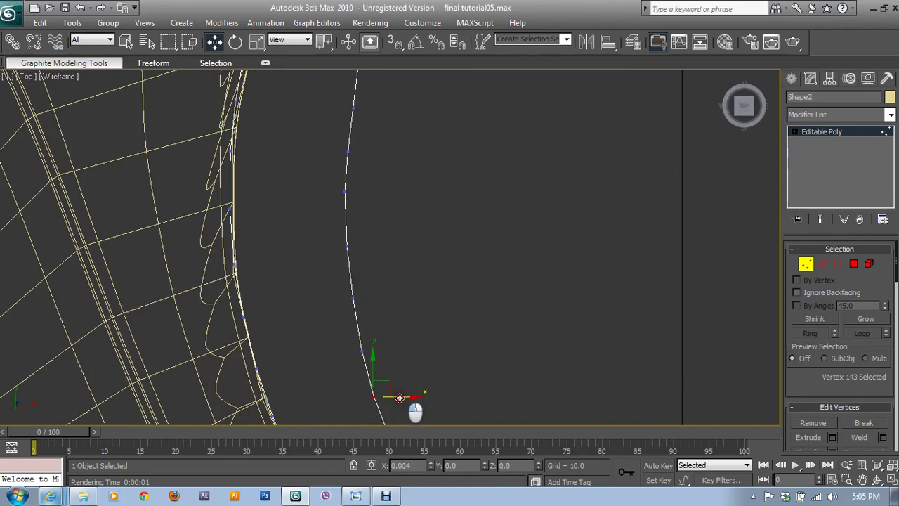
- Adjust the lower inner-curve vertices, then pick vertex 141 on the outer outline and zoom out
middle_drag(398, 398, 325, 293)
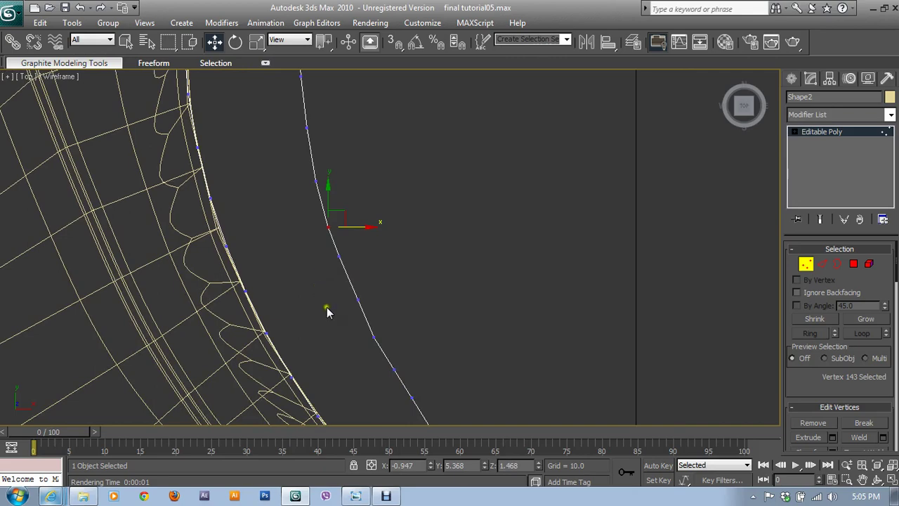
drag(345, 335, 393, 361)
click(398, 337)
middle_drag(419, 393, 335, 278)
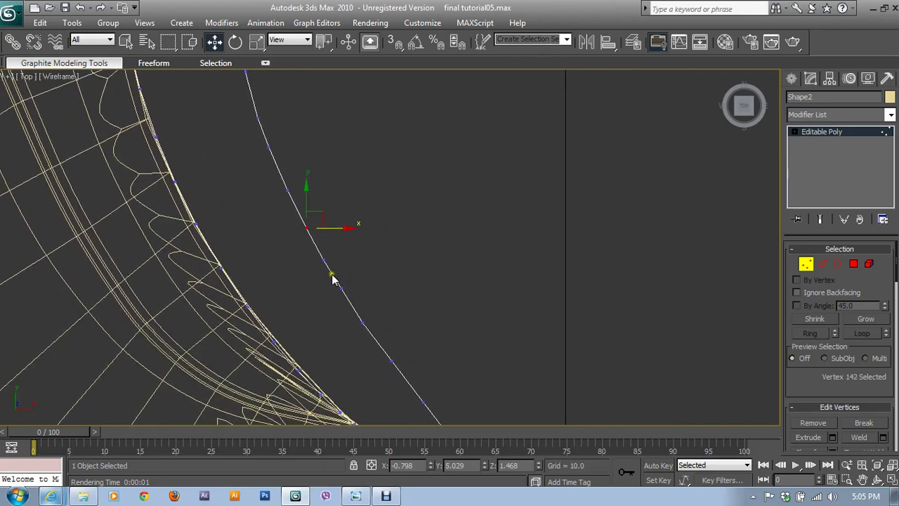
mouse_move(295, 250)
mouse_down()
mouse_move(326, 273)
mouse_move(356, 263)
mouse_up()
click(357, 261)
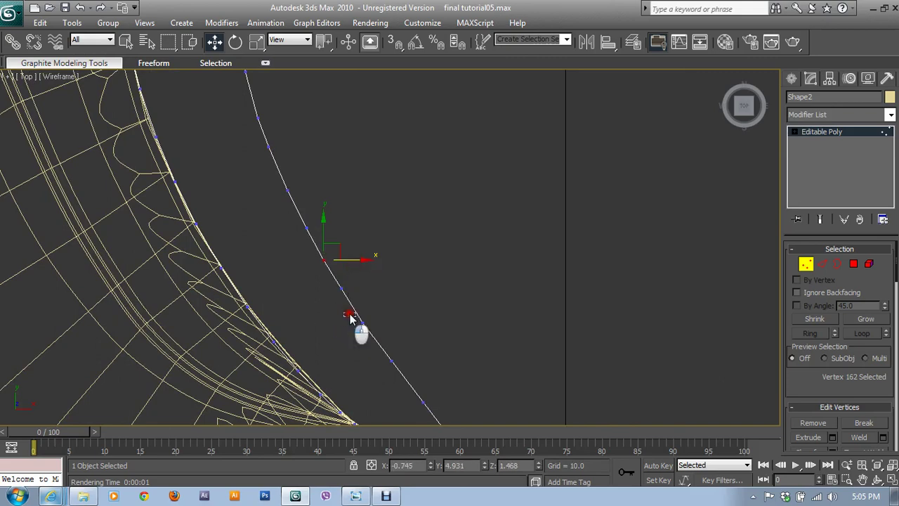
click(350, 313)
middle_drag(398, 347, 309, 249)
scroll(396, 337, down, 2)
- Bring the petal tip into view, re-enter Vertex mode, and switch back to the four-viewport layout
scroll(396, 304, down, 3)
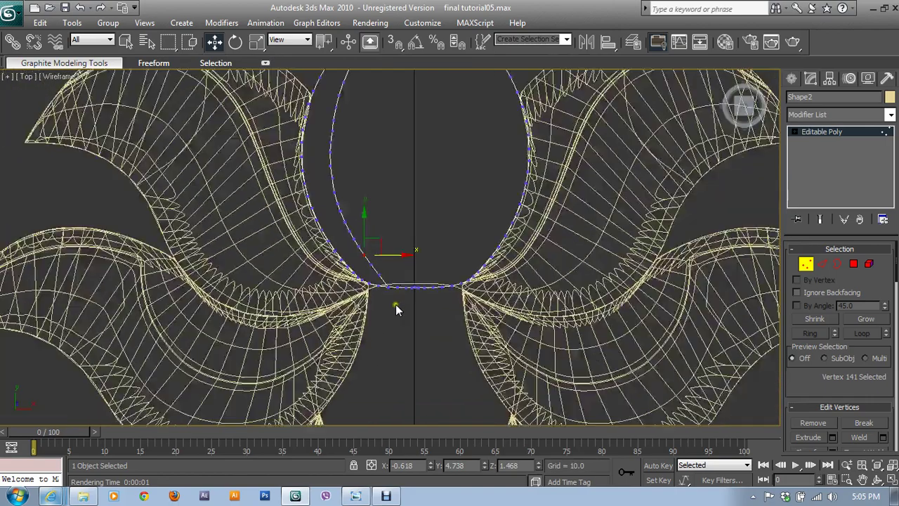
scroll(395, 305, down, 2)
middle_drag(456, 259, 445, 332)
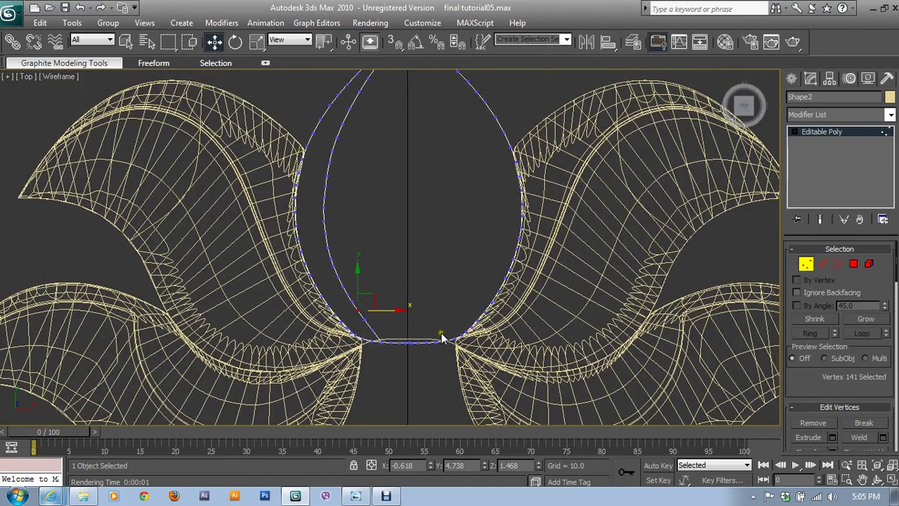
middle_drag(469, 229, 443, 330)
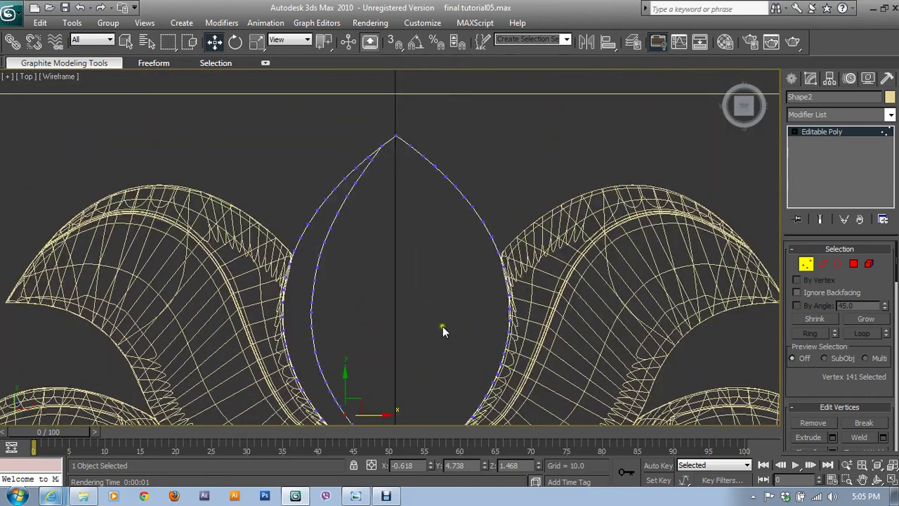
click(806, 265)
middle_drag(488, 260, 486, 232)
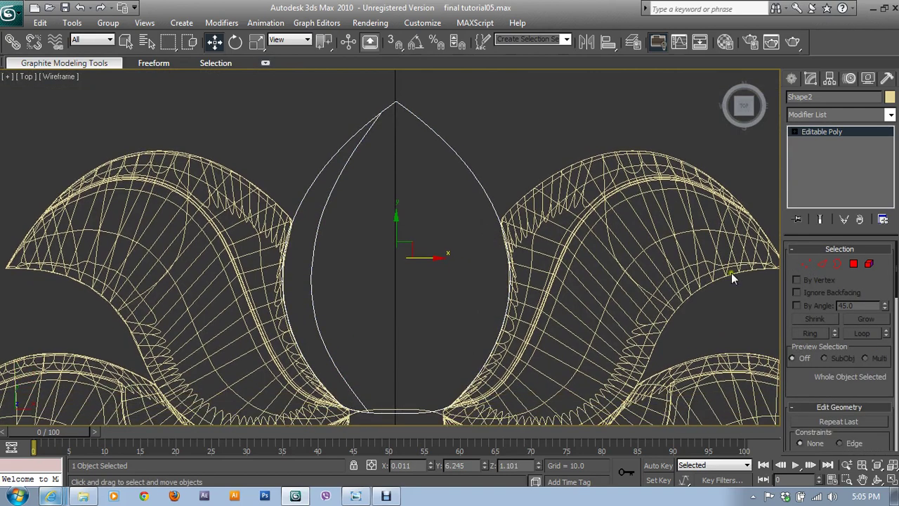
click(806, 264)
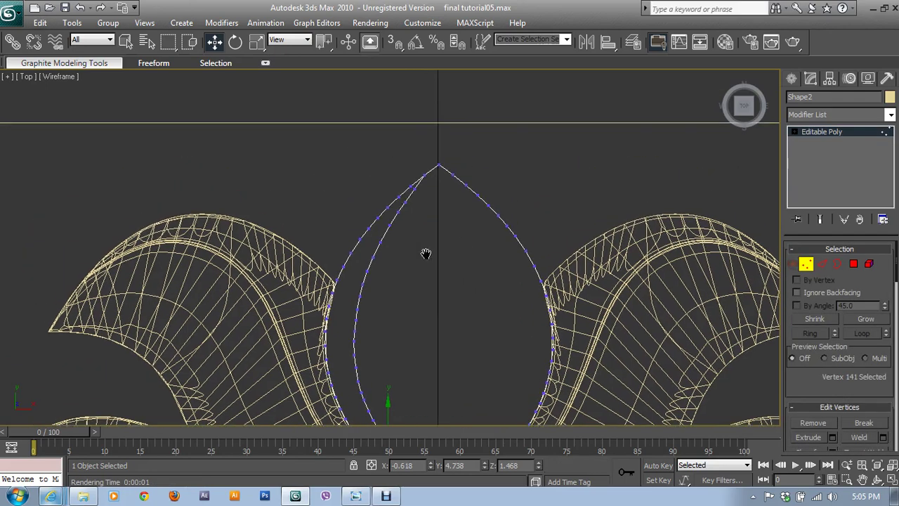
scroll(424, 255, up, 4)
key(alt+w)
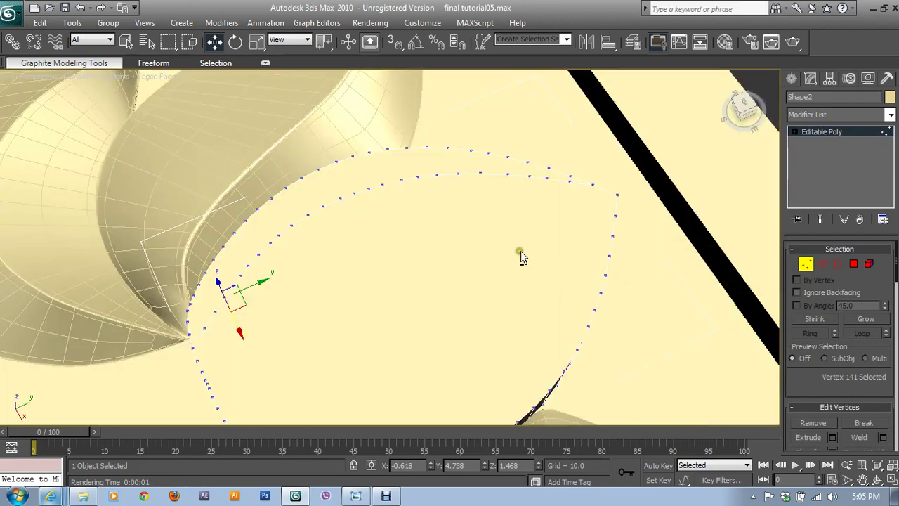
- Connect the first upper and lower vertex pairs near the curve end with short edges
mouse_move(520, 255)
alt+middle_down()
mouse_move(454, 221)
mouse_move(449, 302)
mouse_move(460, 313)
alt+middle_up()
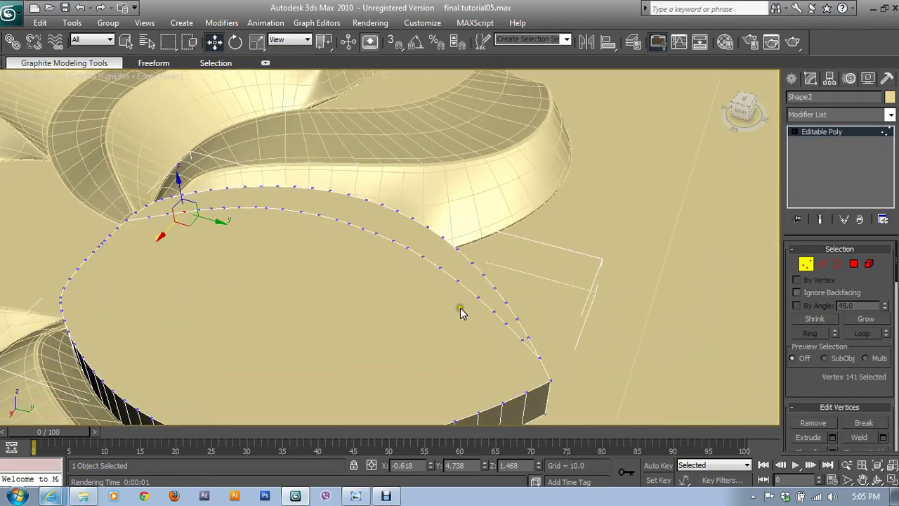
click(523, 353)
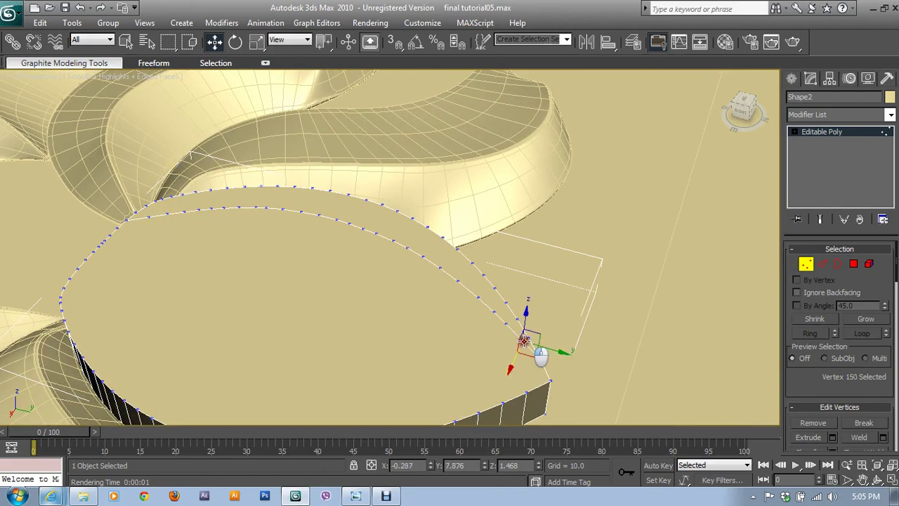
scroll(819, 404, down, 3)
click(830, 395)
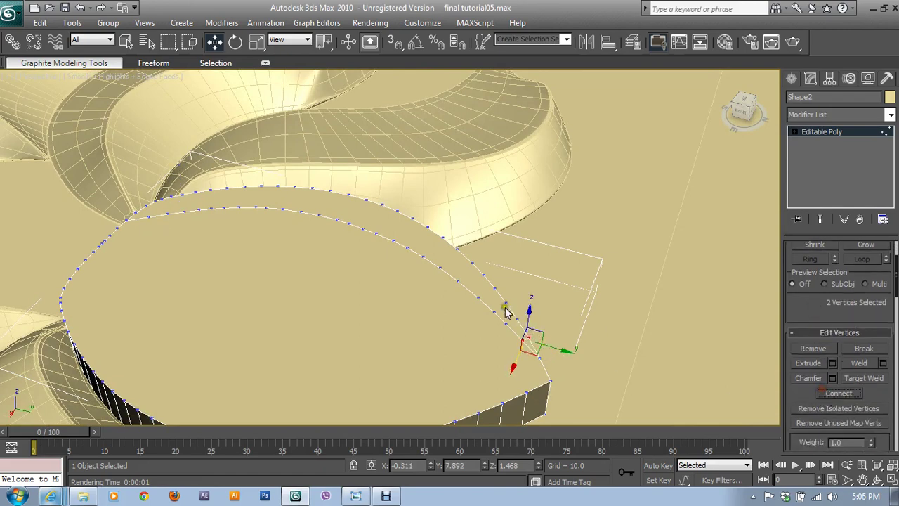
click(504, 321)
ctrl+click(520, 315)
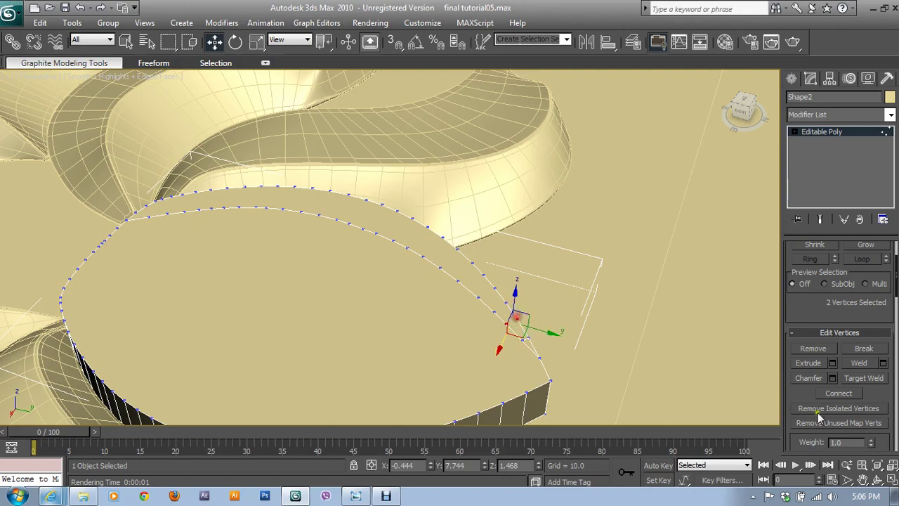
click(840, 393)
alt+middle_drag(526, 295, 442, 163)
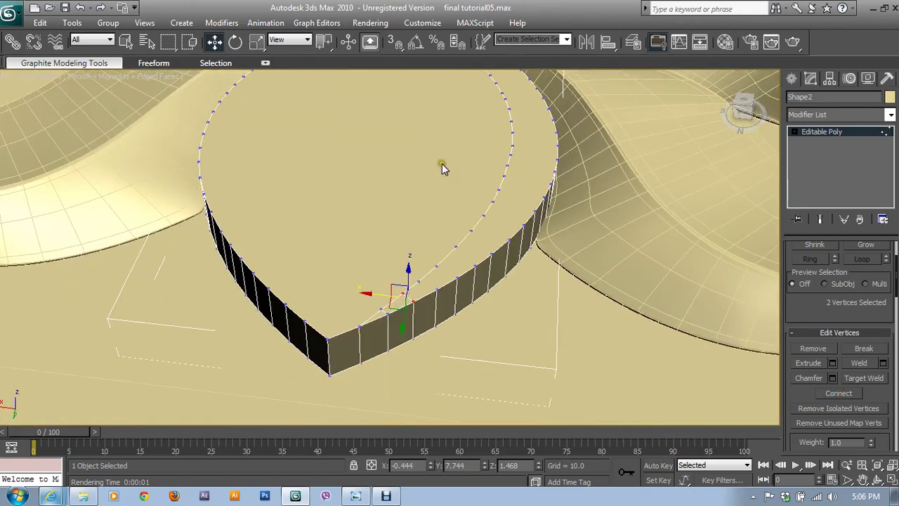
click(435, 288)
ctrl+click(400, 274)
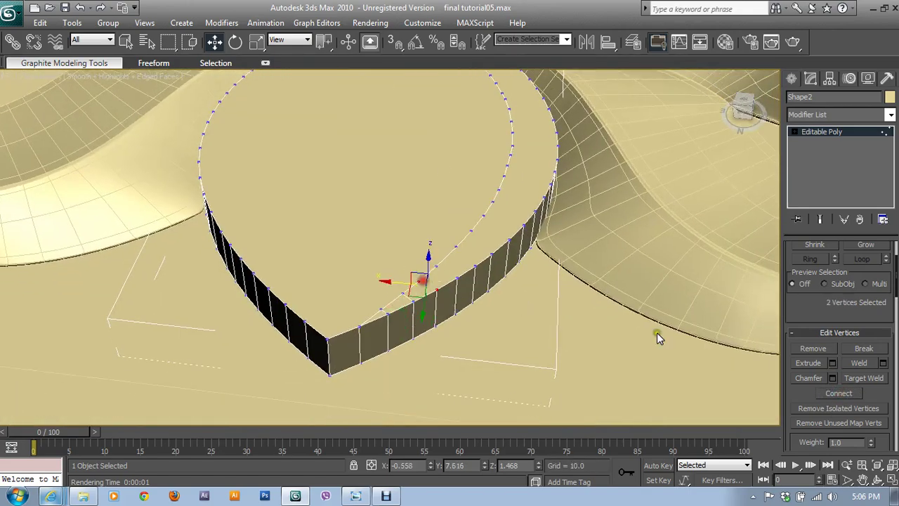
click(838, 393)
click(457, 275)
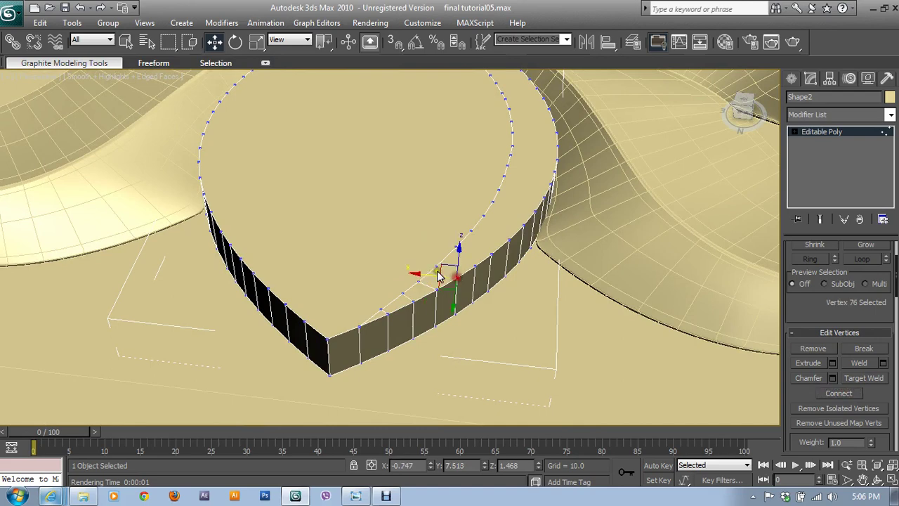
ctrl+click(435, 270)
click(839, 393)
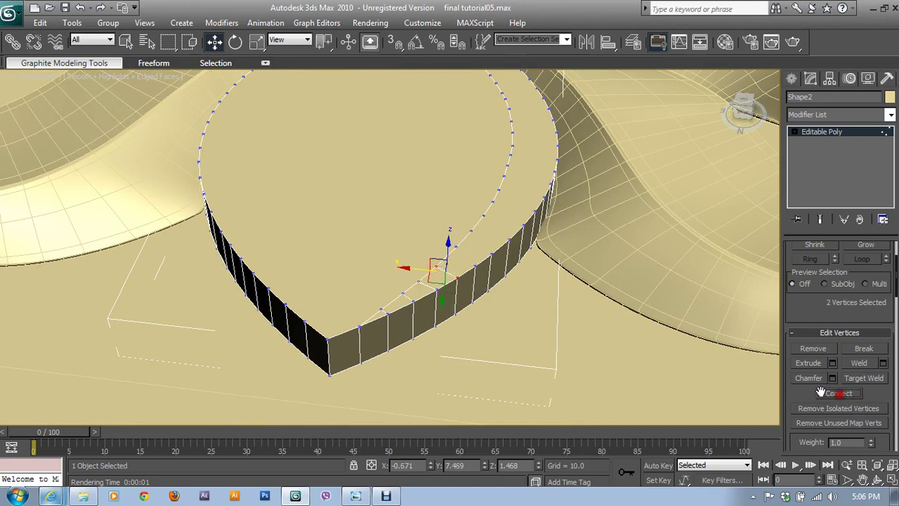
- Add connecting edges between the next vertex pairs along the petal's side wall
mouse_move(602, 329)
alt+middle_down()
mouse_move(496, 321)
mouse_move(472, 331)
alt+middle_up()
click(496, 322)
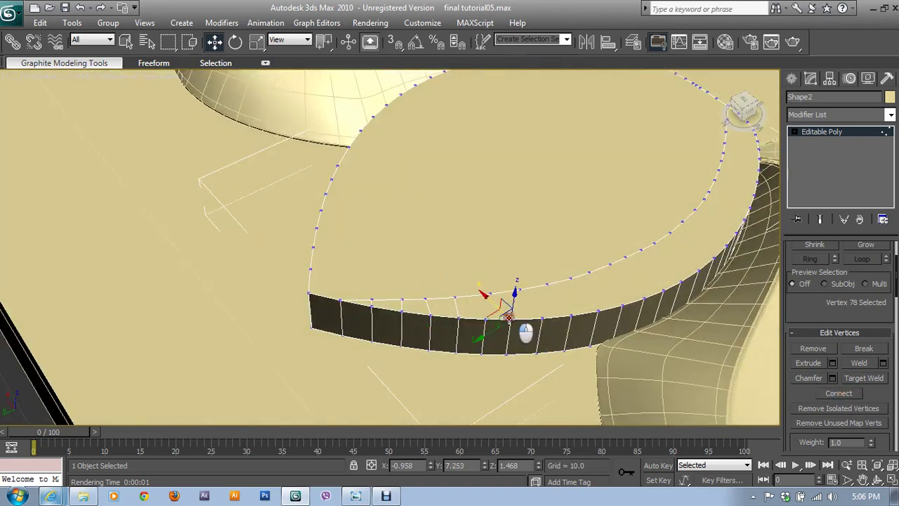
click(836, 392)
ctrl+click(540, 319)
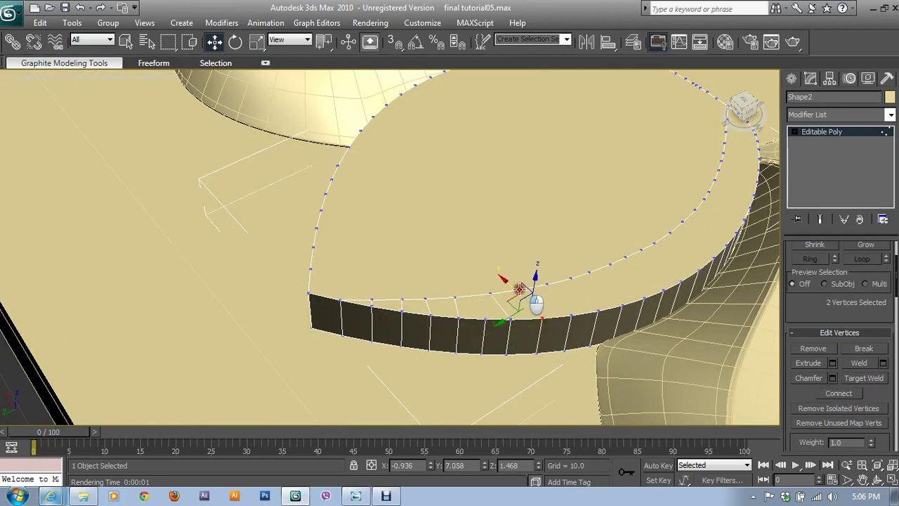
click(837, 392)
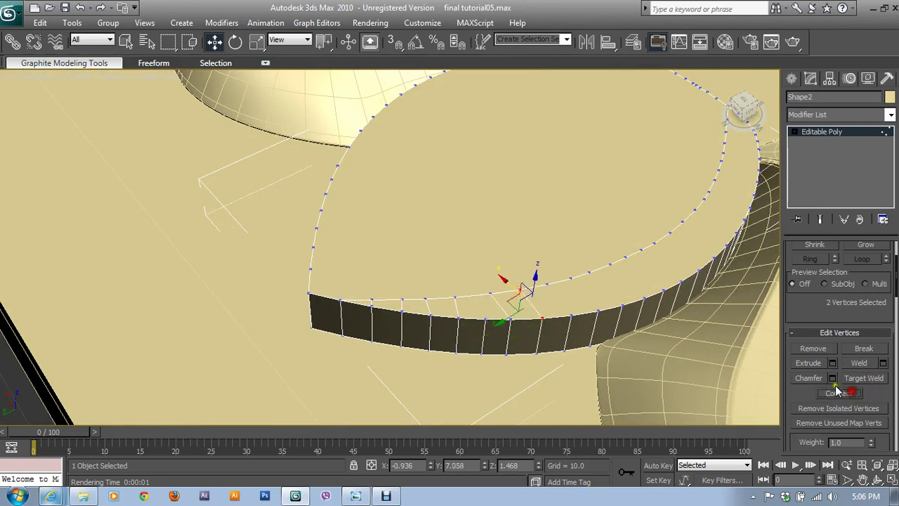
click(574, 318)
ctrl+click(528, 320)
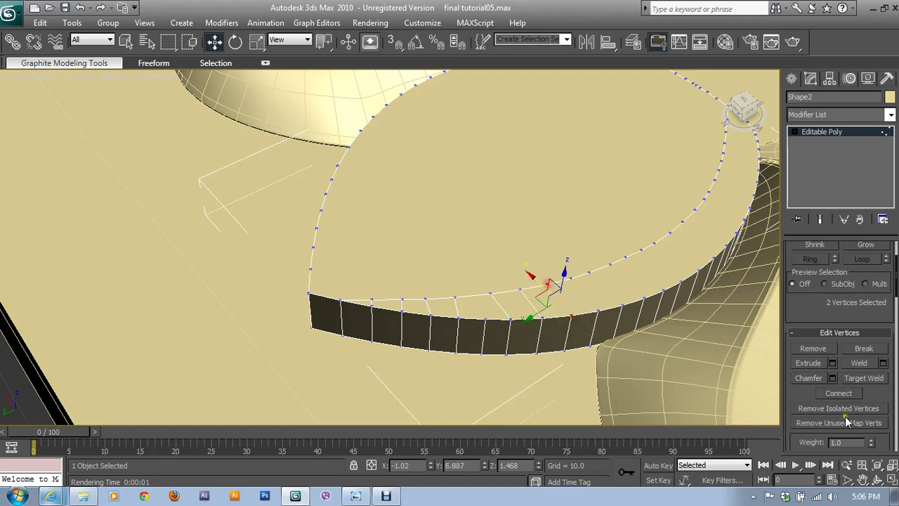
click(838, 393)
- Link the next three top-rim vertices to their matching wall vertices
alt+middle_drag(632, 357, 393, 295)
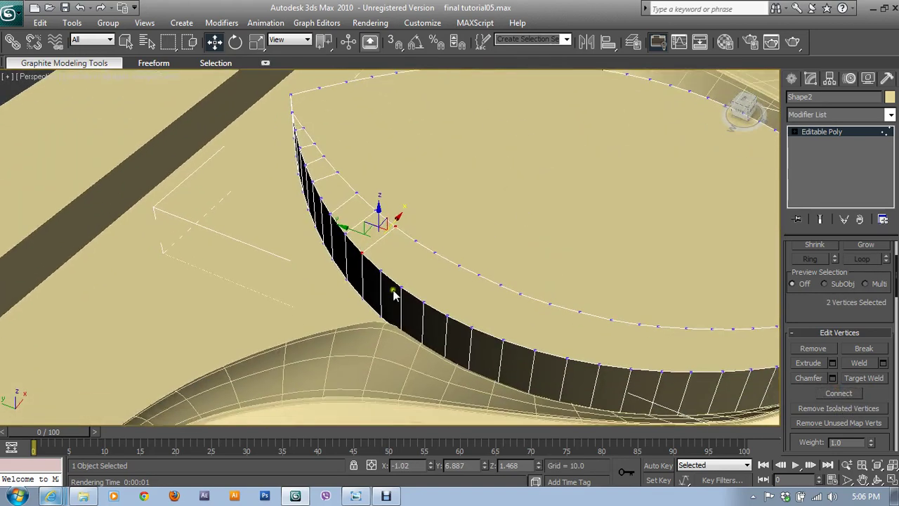
click(380, 271)
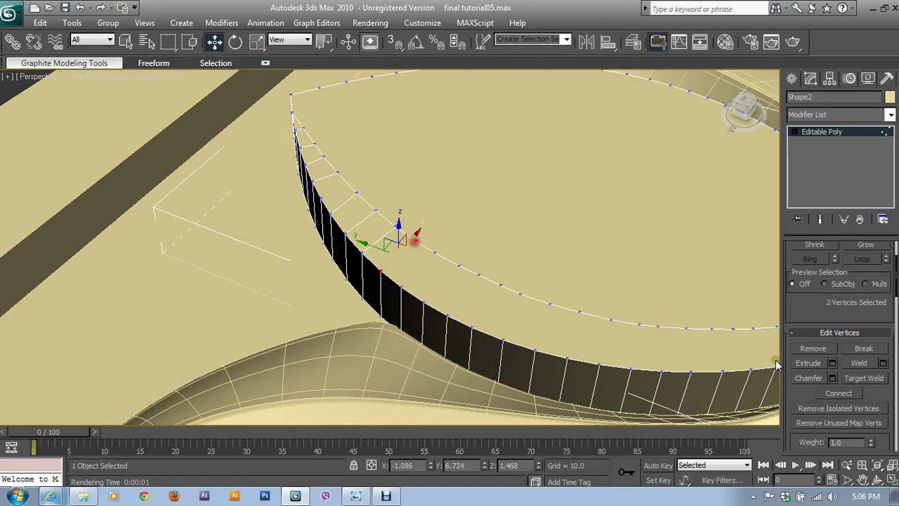
ctrl+click(416, 238)
click(840, 394)
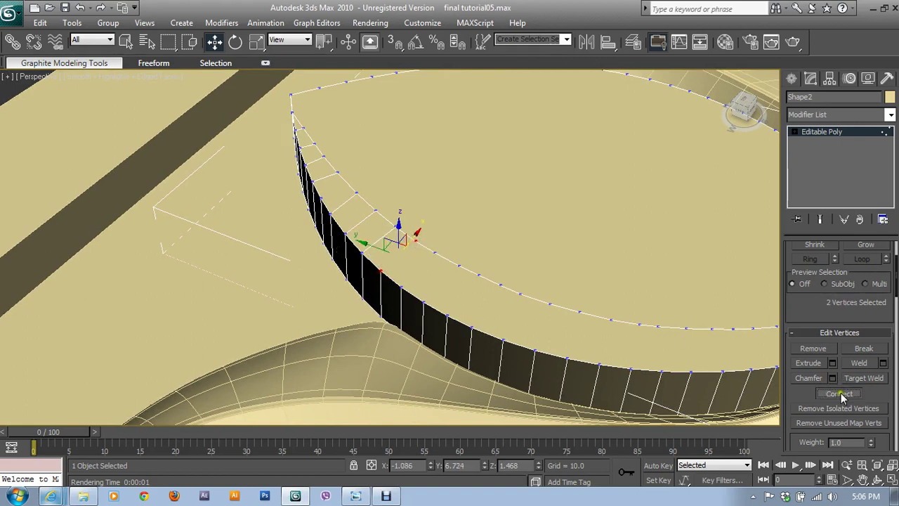
click(404, 288)
ctrl+click(435, 251)
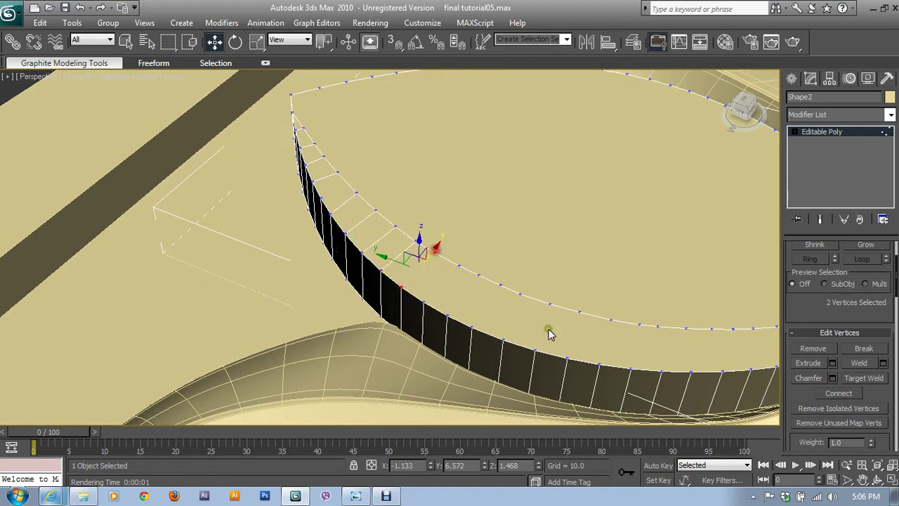
click(839, 394)
click(424, 302)
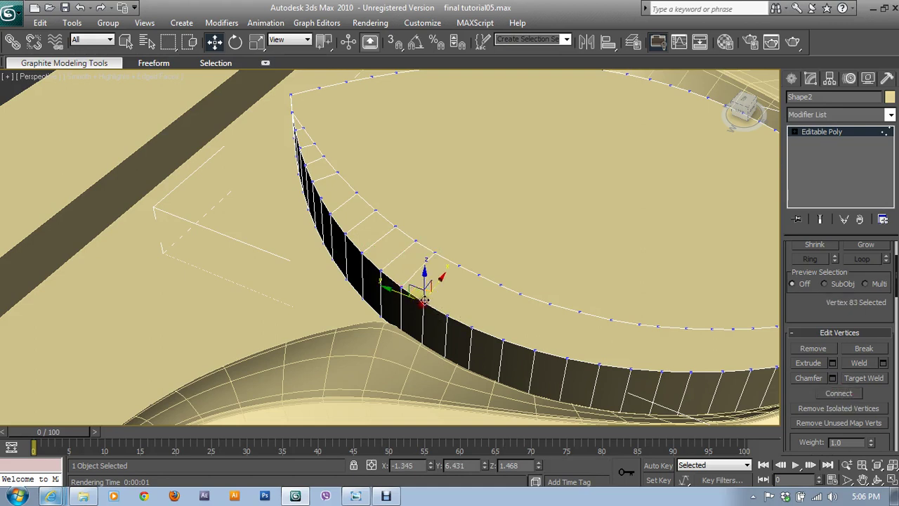
ctrl+click(460, 261)
click(839, 393)
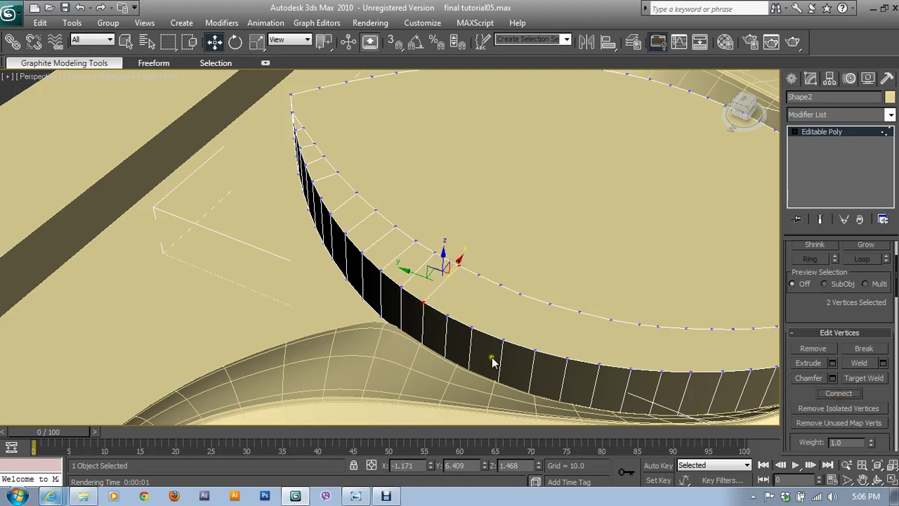
- Join five more vertex pairs further along the wall with new edges
click(446, 315)
ctrl+click(480, 271)
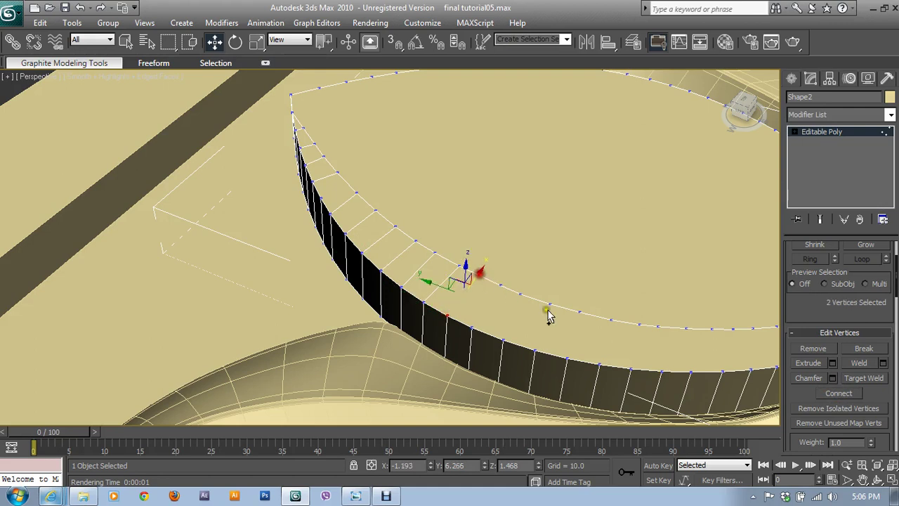
click(827, 395)
click(470, 328)
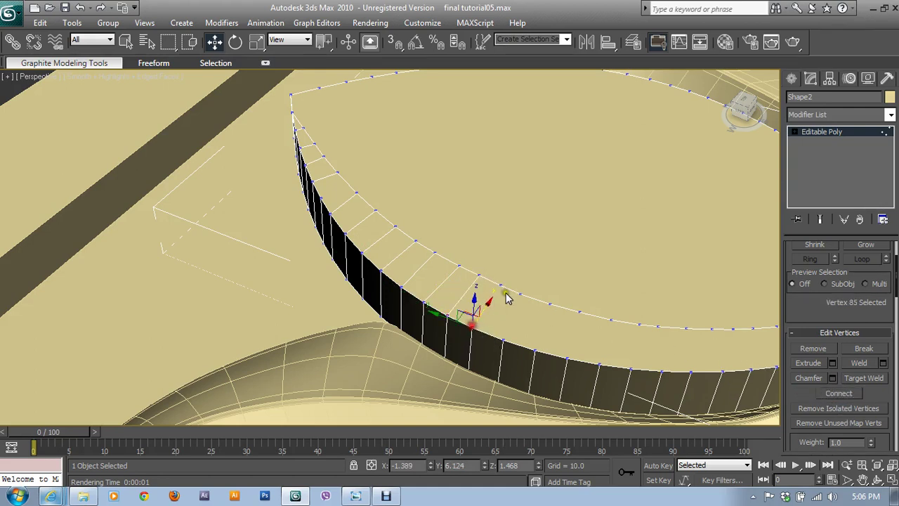
ctrl+click(502, 282)
click(837, 393)
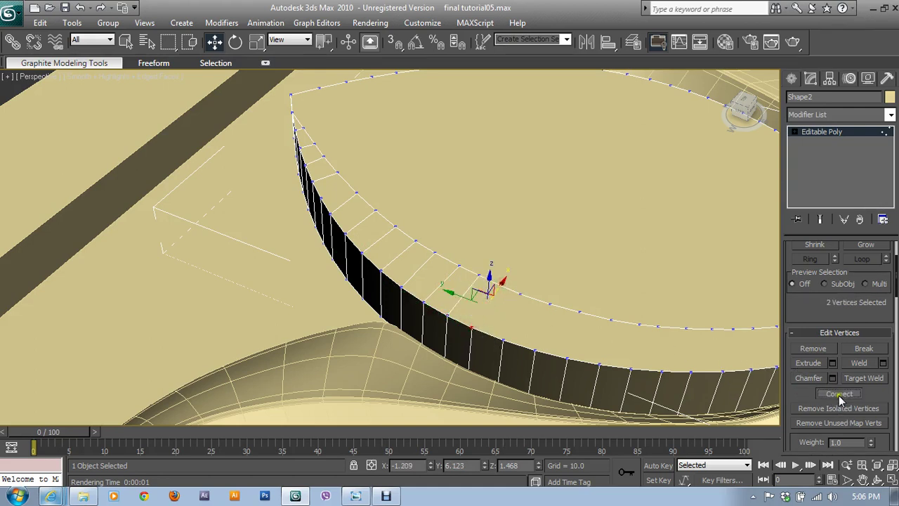
click(504, 340)
ctrl+click(553, 305)
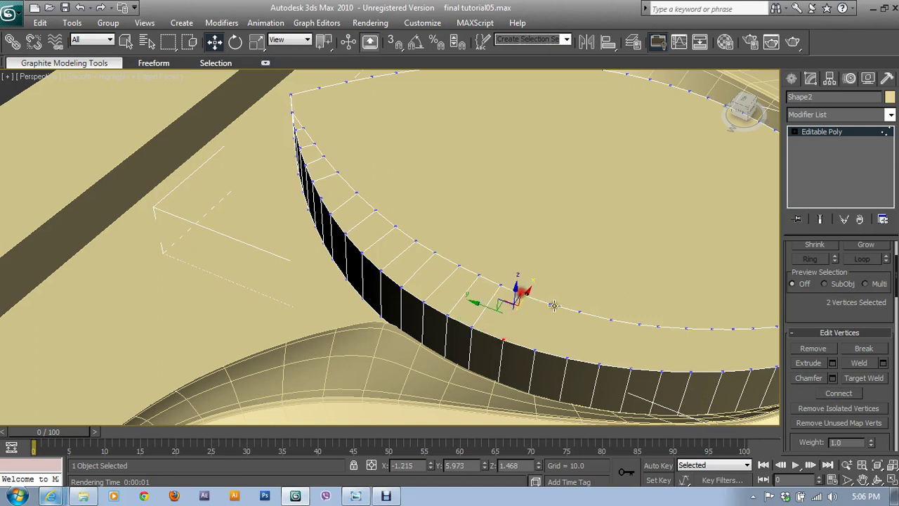
click(828, 393)
click(535, 349)
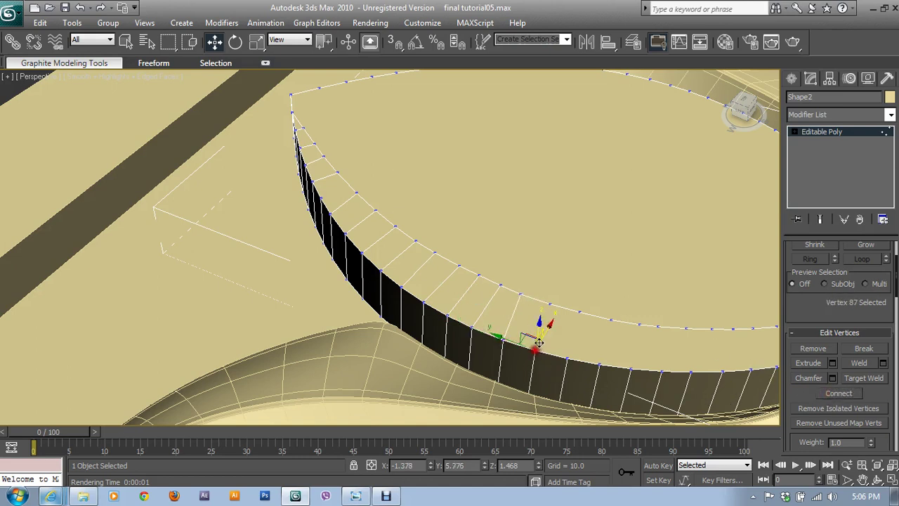
ctrl+click(550, 304)
click(831, 394)
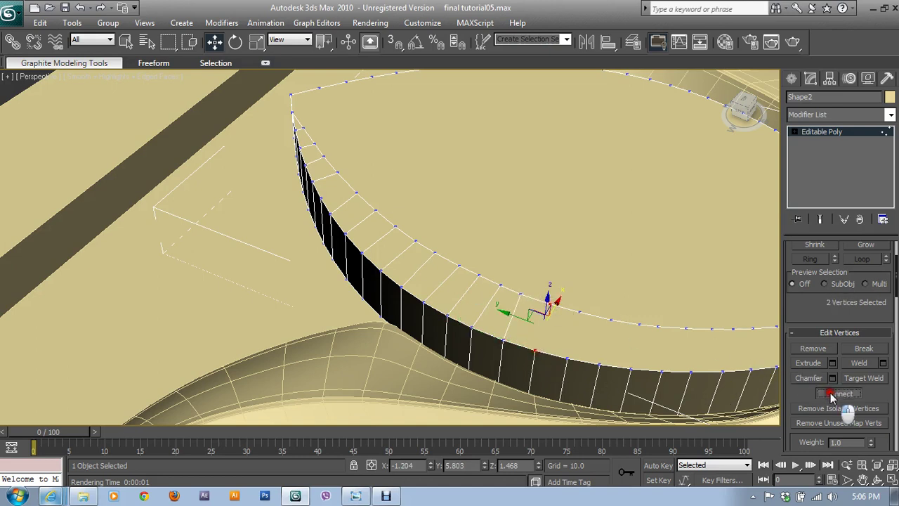
click(567, 359)
ctrl+click(580, 310)
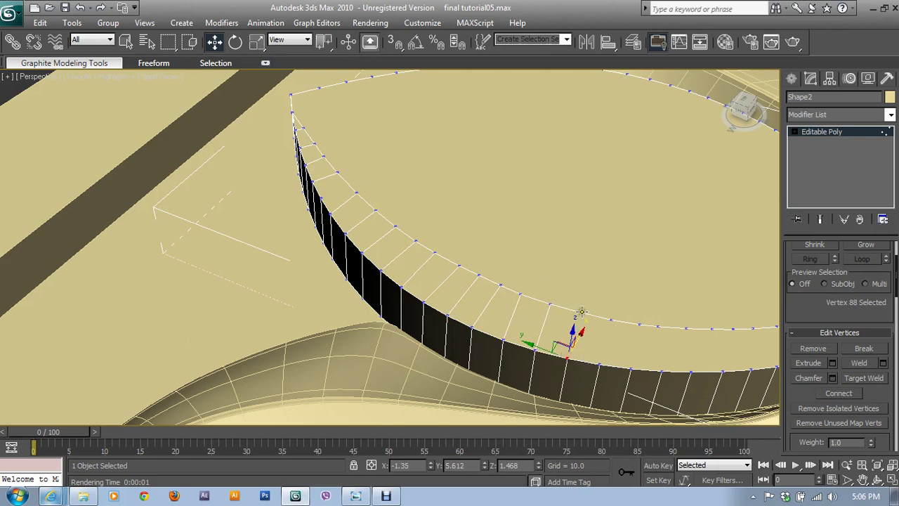
click(847, 394)
- Connect the lower and upper vertex pairs on the rim's far side
alt+middle_drag(685, 388, 406, 396)
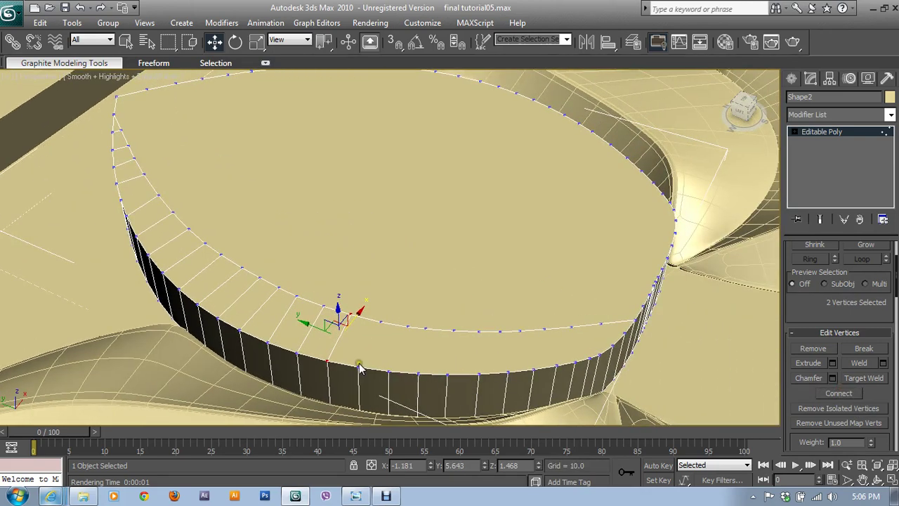
click(359, 366)
ctrl+click(380, 318)
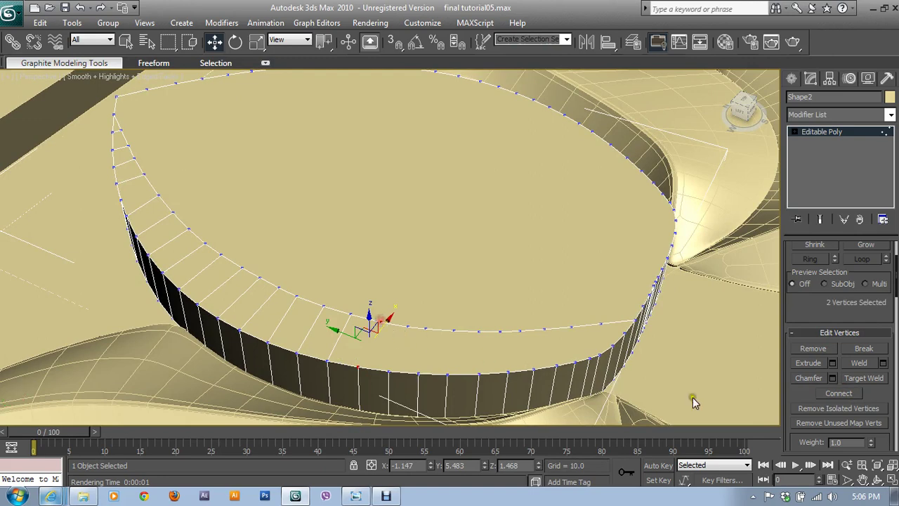
click(839, 393)
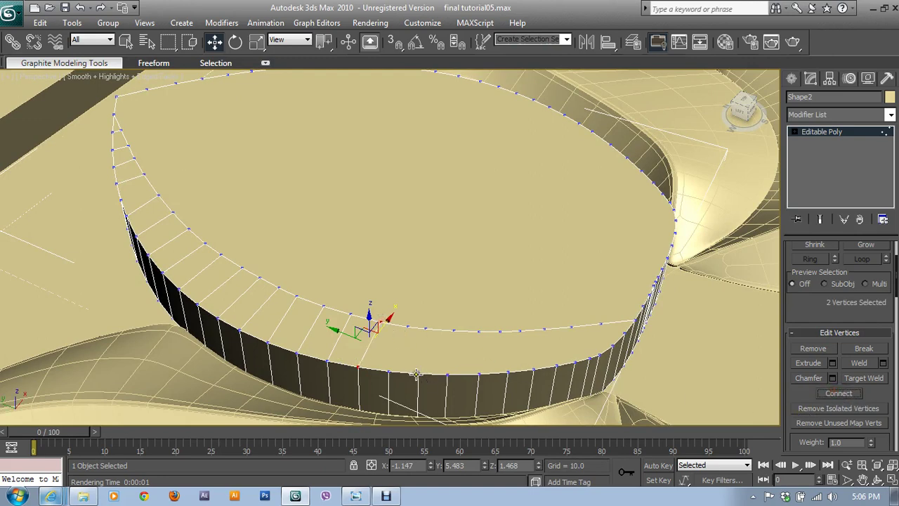
click(389, 372)
ctrl+click(407, 326)
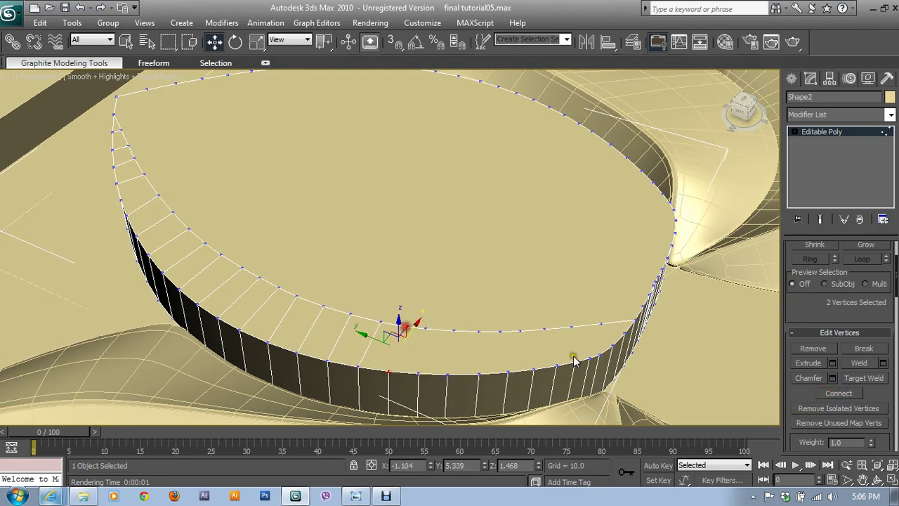
click(829, 395)
click(418, 374)
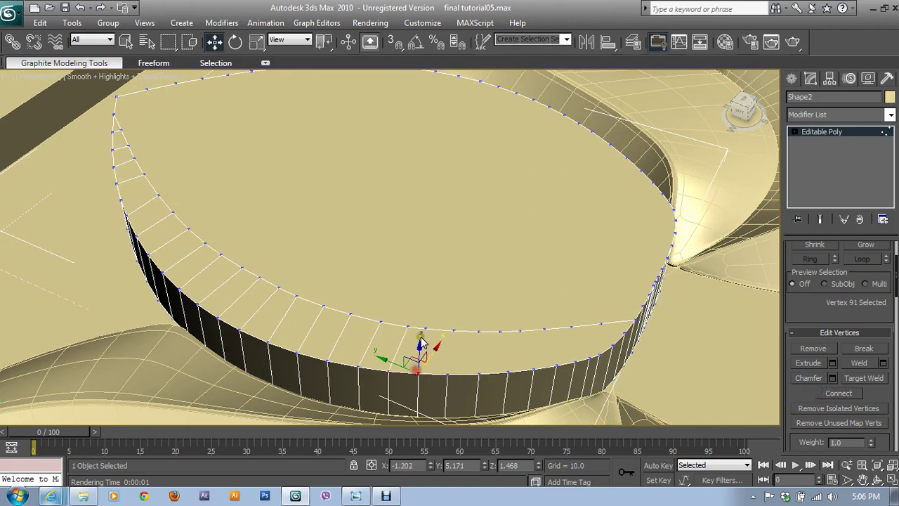
ctrl+click(431, 328)
click(820, 395)
click(833, 395)
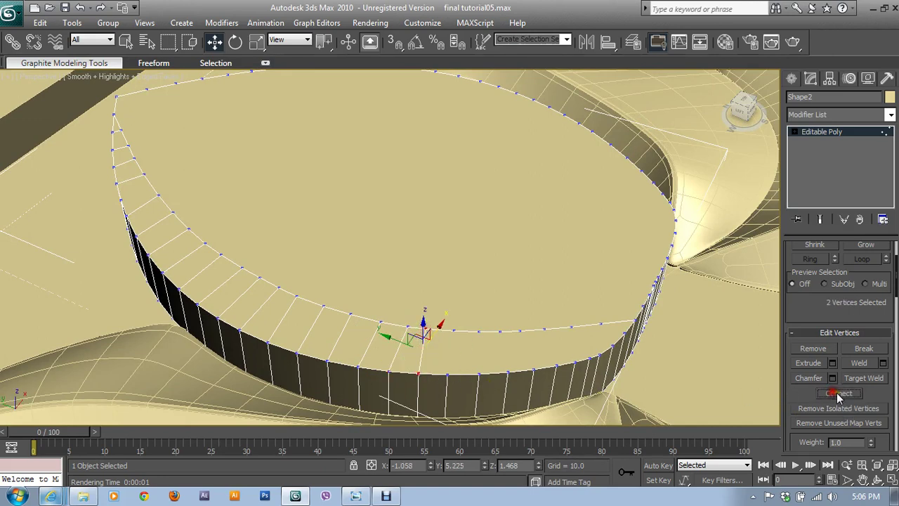
click(446, 373)
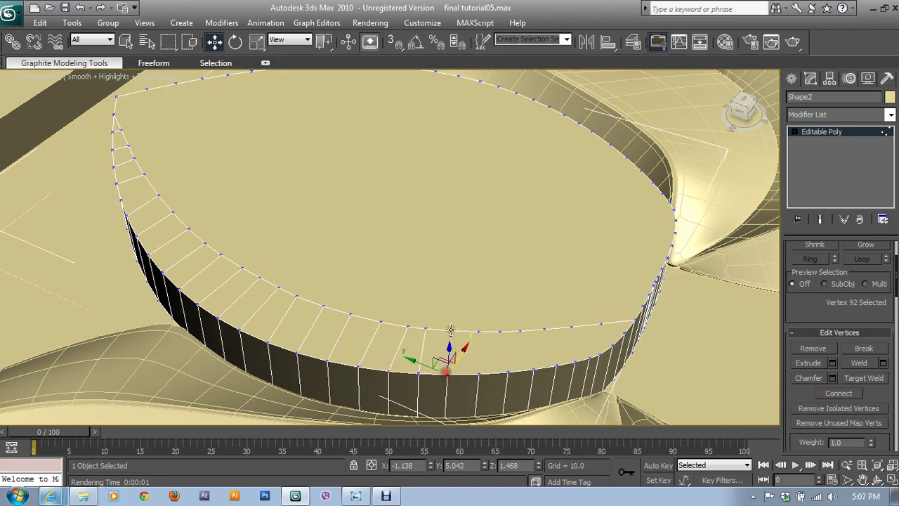
ctrl+click(452, 328)
click(836, 395)
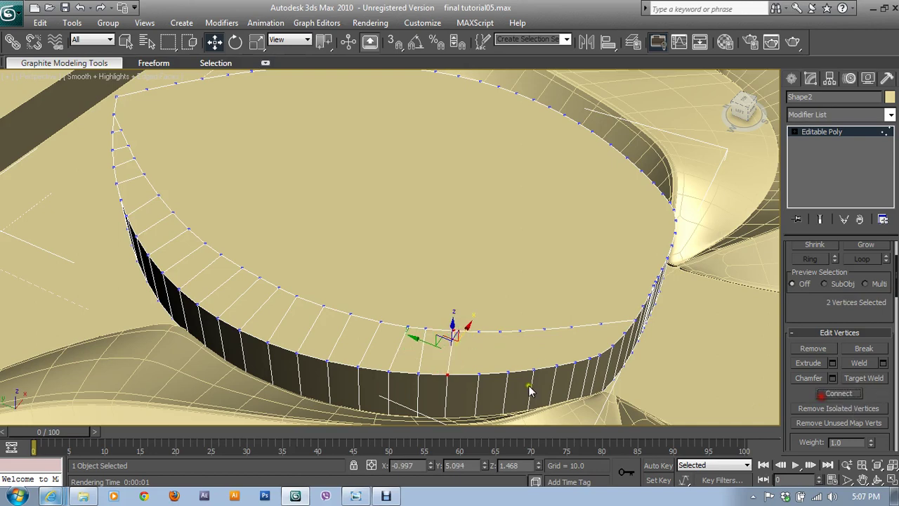
click(475, 373)
ctrl+click(481, 329)
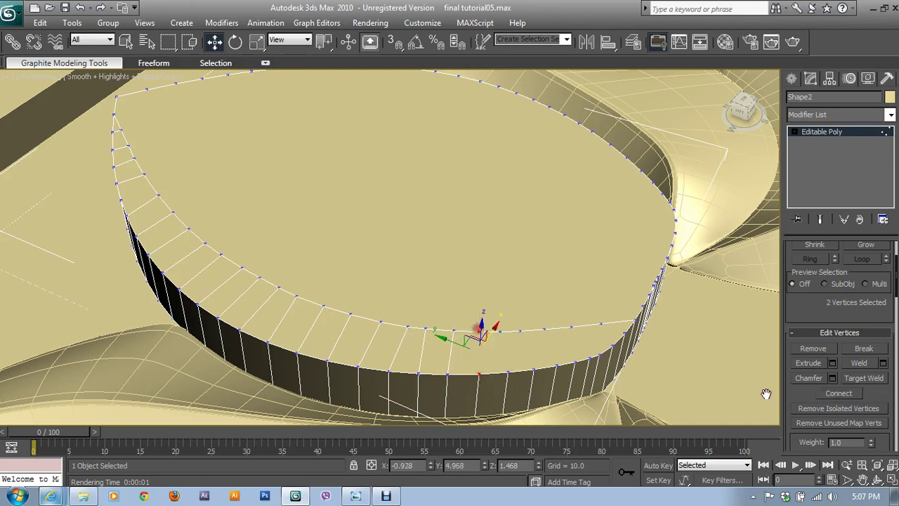
click(832, 397)
- Link the remaining rim vertex pairs and inspect the finished connected band
click(508, 373)
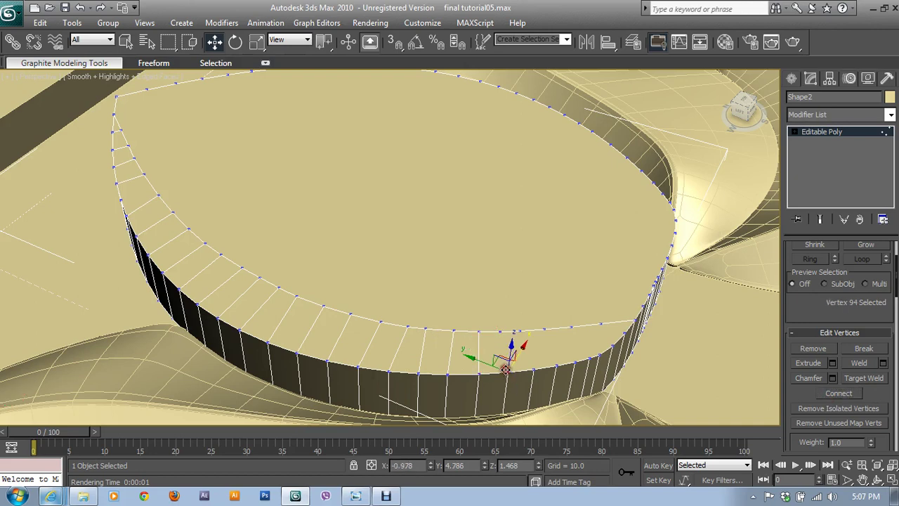
ctrl+click(507, 328)
click(838, 395)
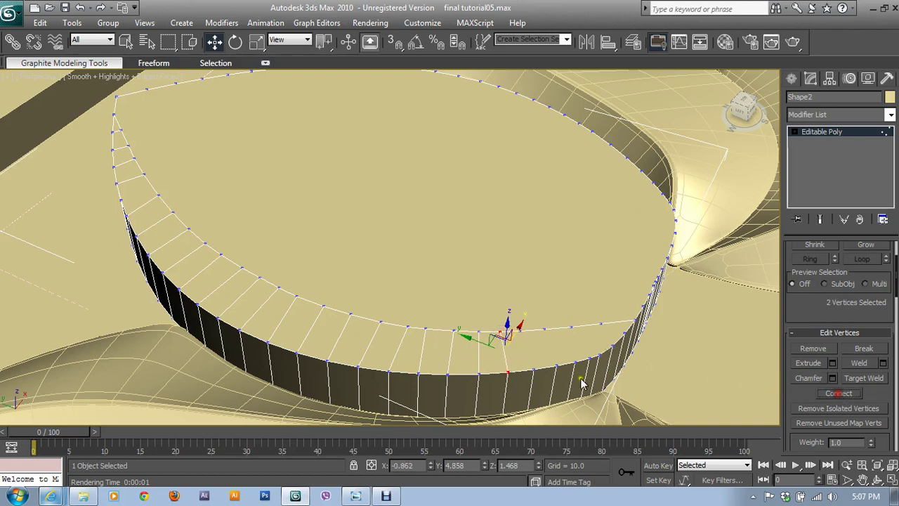
click(532, 367)
ctrl+click(533, 327)
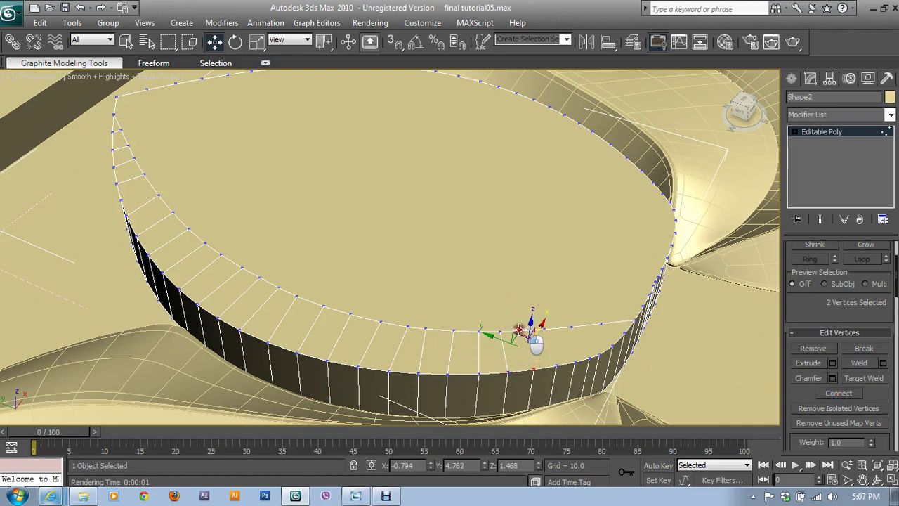
click(839, 393)
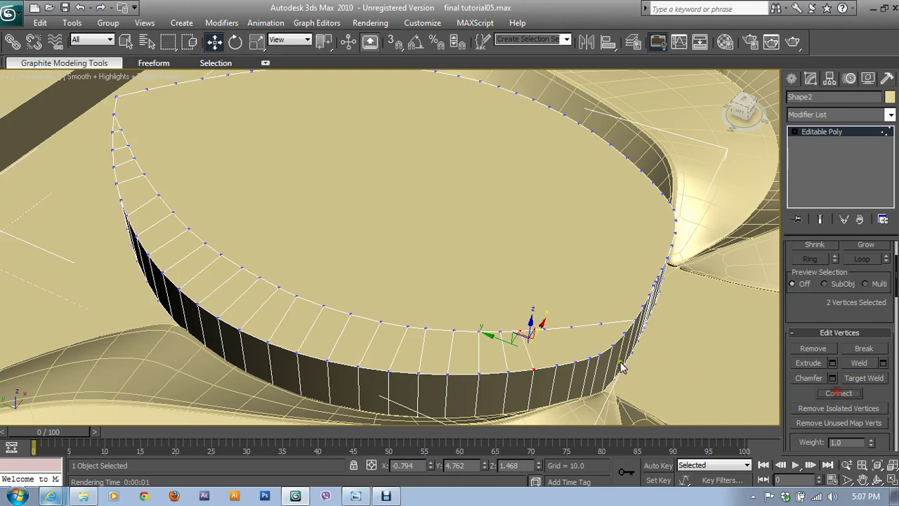
click(556, 366)
ctrl+click(555, 327)
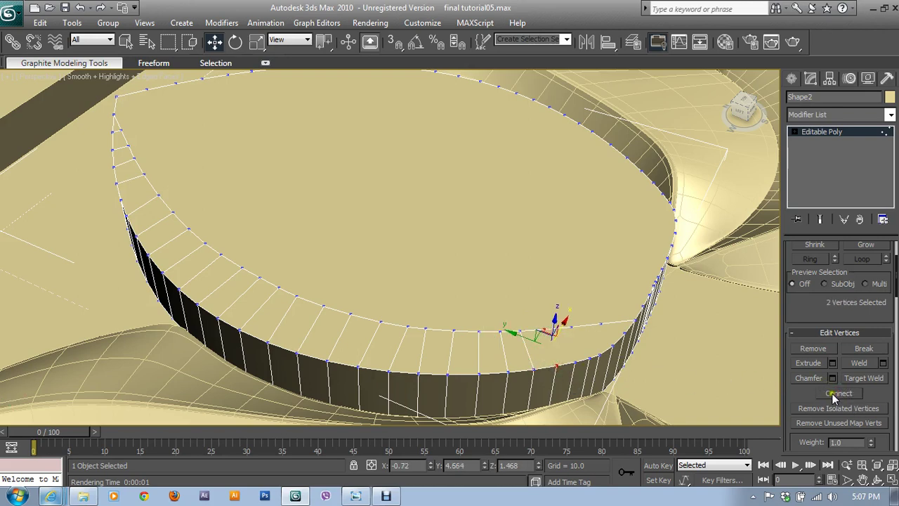
click(839, 394)
click(574, 363)
ctrl+click(577, 324)
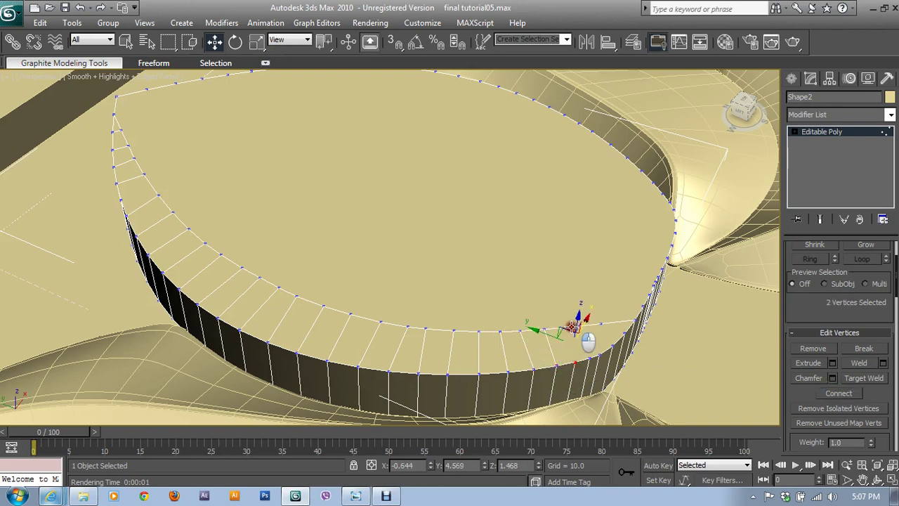
click(826, 395)
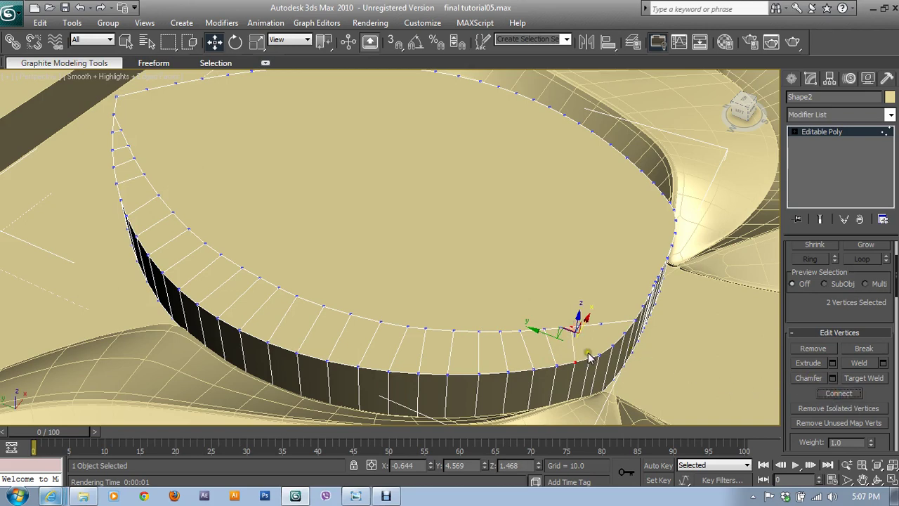
click(614, 346)
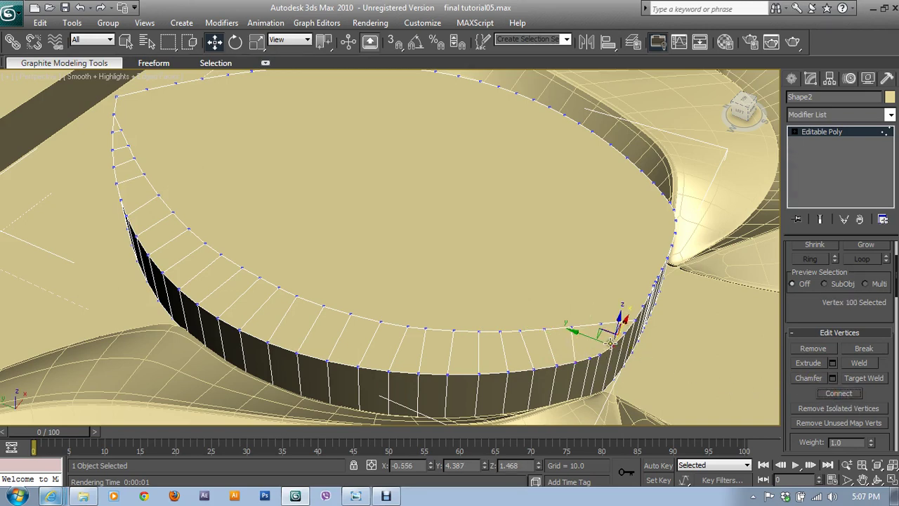
click(590, 356)
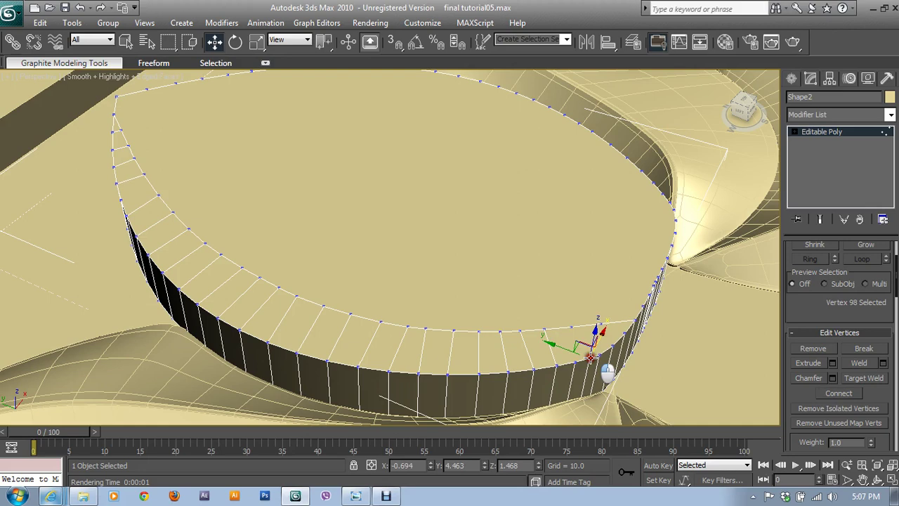
ctrl+click(570, 327)
click(826, 392)
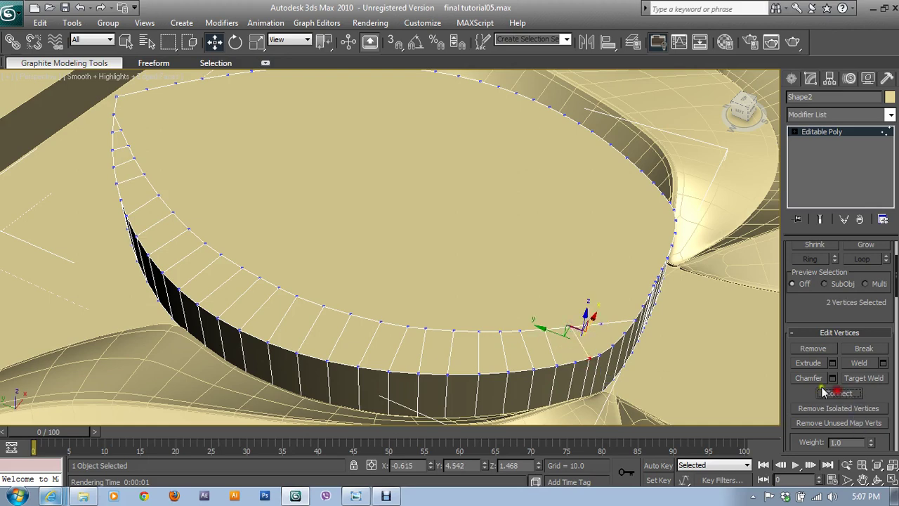
click(613, 346)
ctrl+click(602, 321)
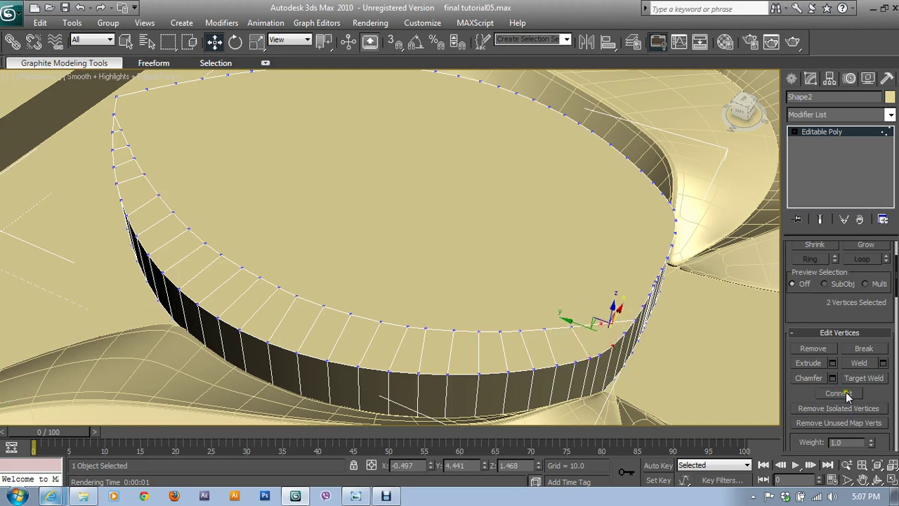
alt+middle_drag(678, 364, 676, 344)
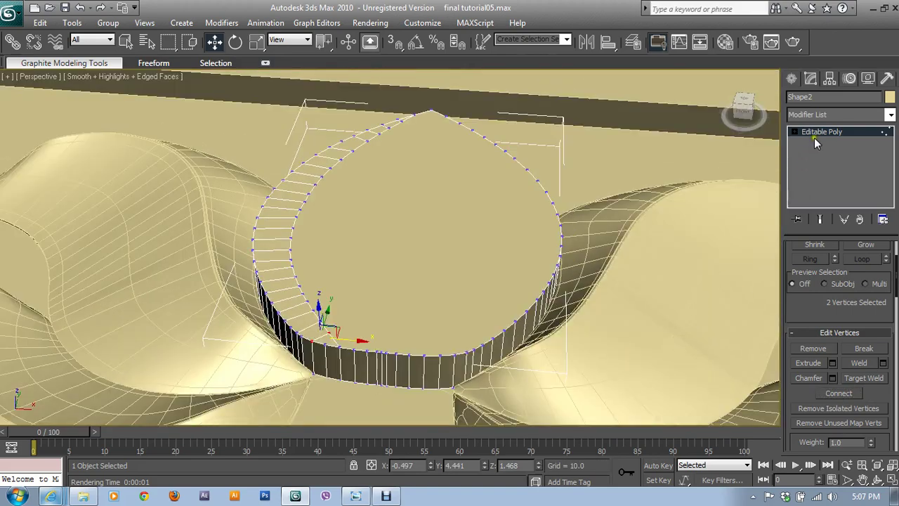
- Check the petal in the maximized Top view, then return to a maximized Perspective view
click(815, 137)
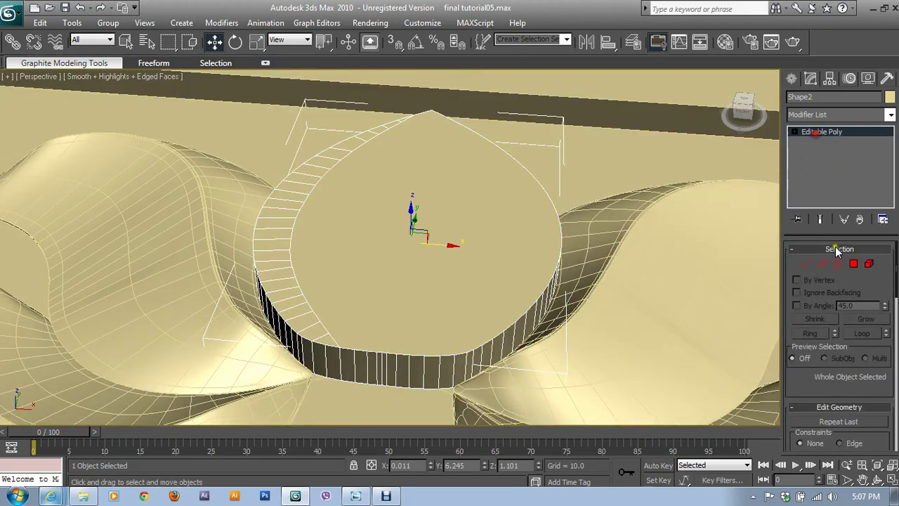
click(807, 263)
key(alt+w)
right_click(232, 192)
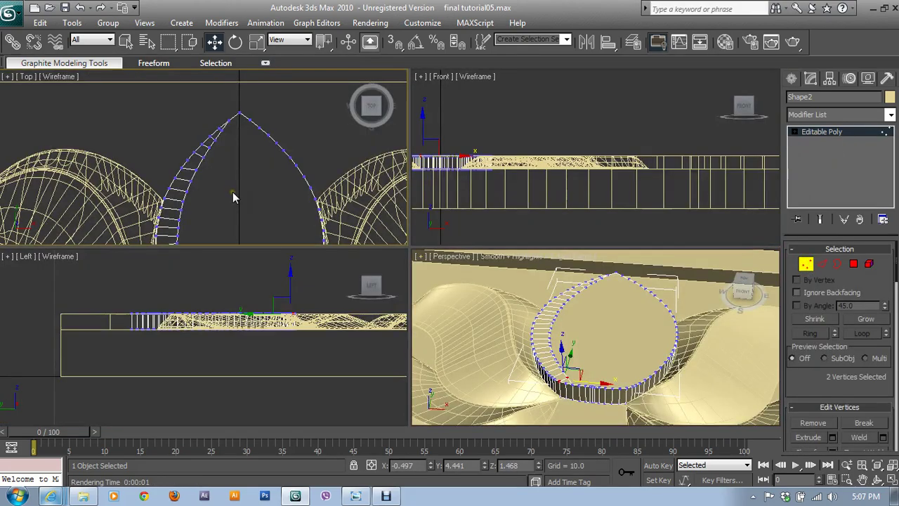
key(alt+w)
middle_drag(436, 254, 459, 215)
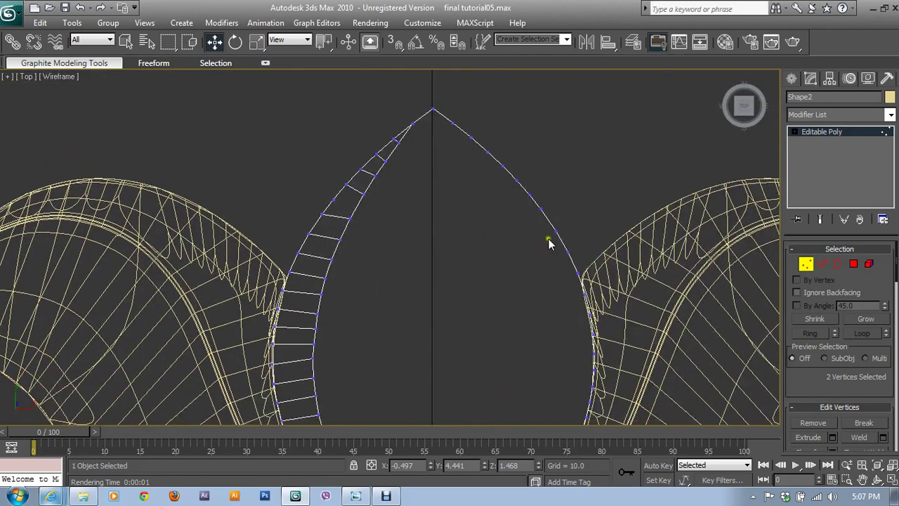
middle_drag(548, 242, 418, 138)
key(alt+w)
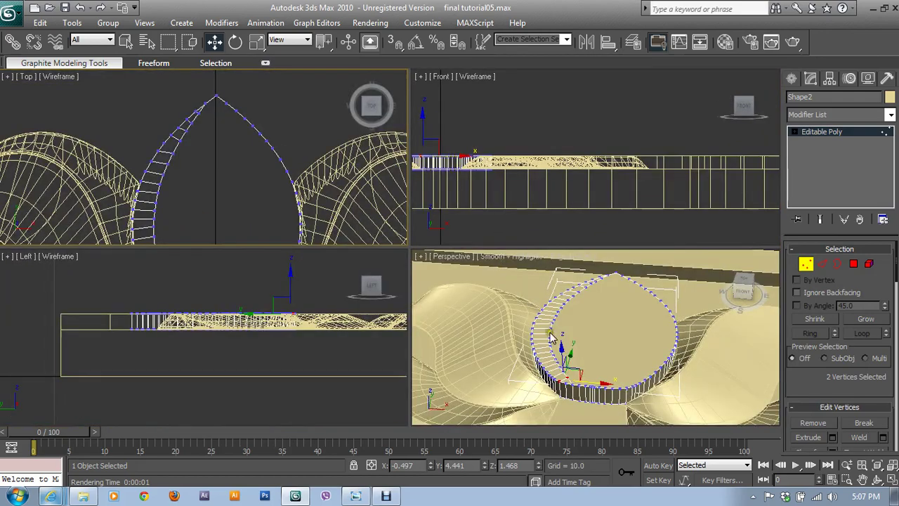
right_click(596, 392)
key(alt+w)
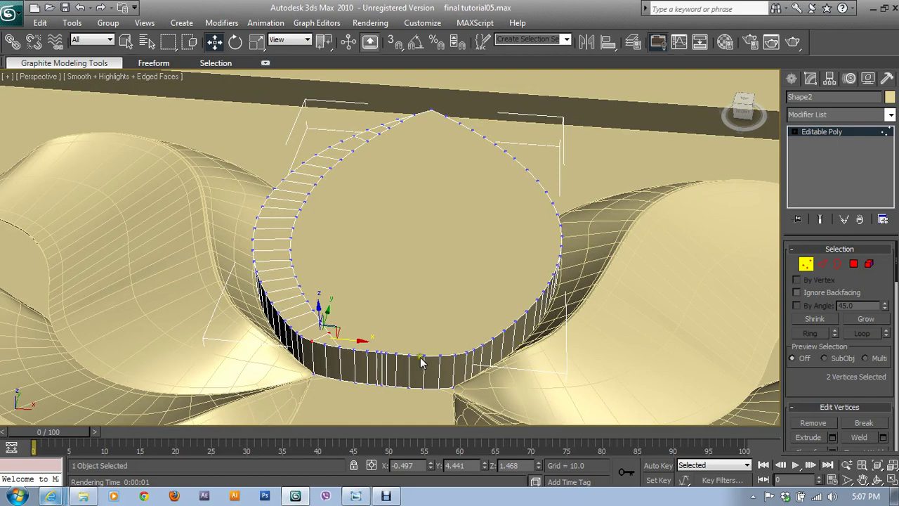
- Connect the petal's tip vertex to its bottom rim vertex with a new edge
click(380, 349)
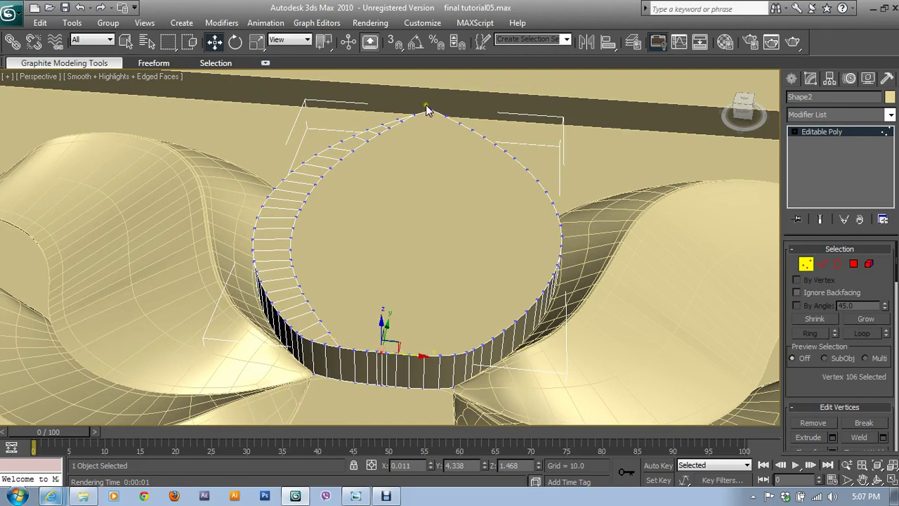
ctrl+click(430, 111)
scroll(844, 397, down, 2)
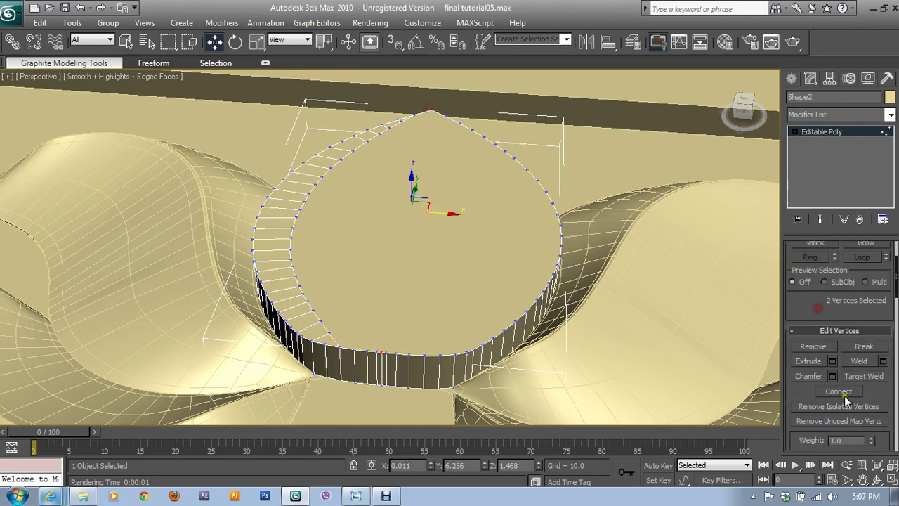
click(843, 391)
click(816, 133)
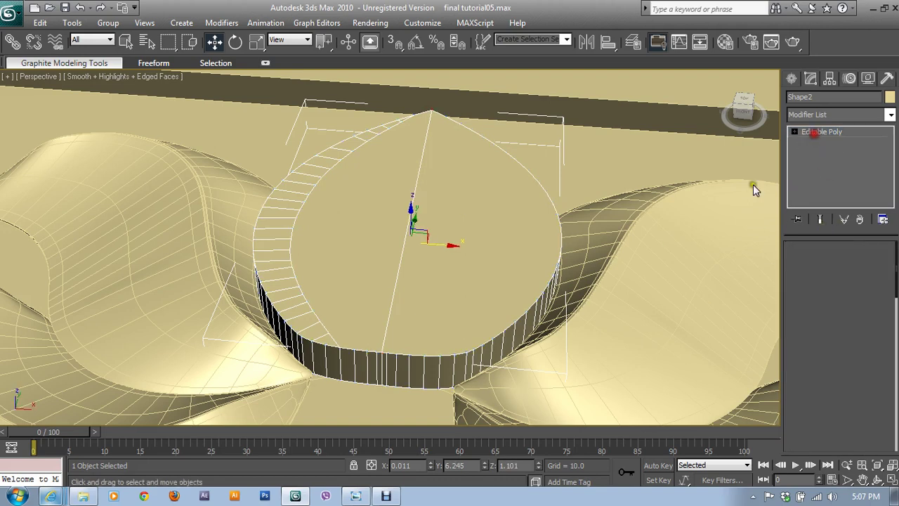
click(671, 244)
- Select the other finished petals and hide them
scroll(667, 244, down, 5)
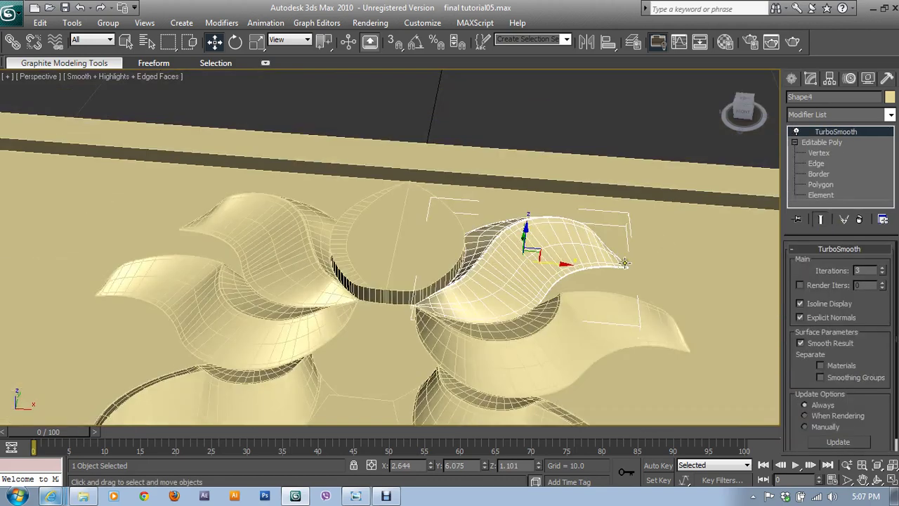
ctrl+click(307, 252)
ctrl+click(287, 330)
ctrl+click(543, 324)
ctrl+click(489, 411)
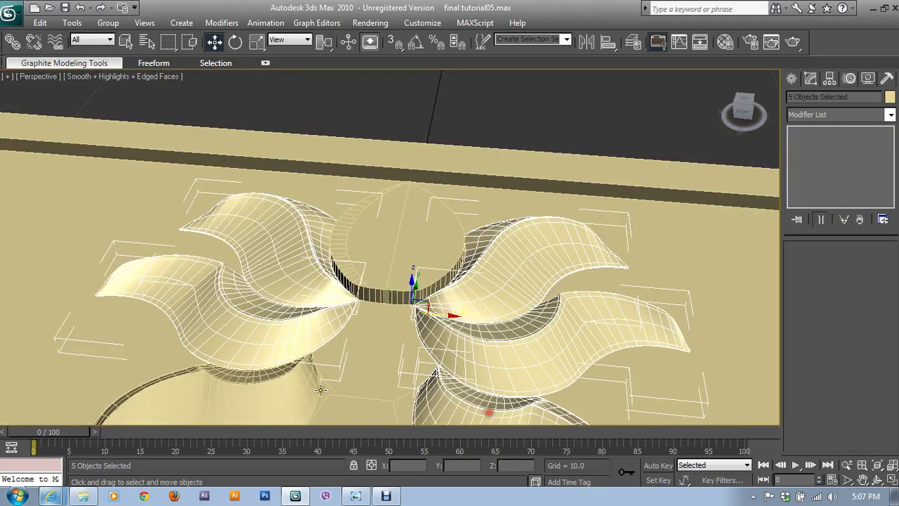
ctrl+click(262, 394)
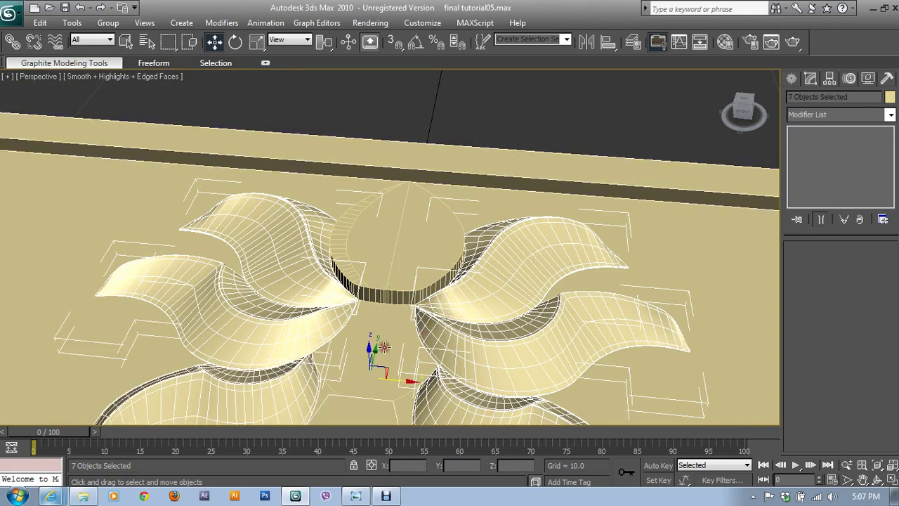
right_click(385, 349)
click(414, 246)
- Select and frame the teardrop, then pick its pointed tip vertex in Vertex mode
alt+middle_drag(467, 309, 421, 281)
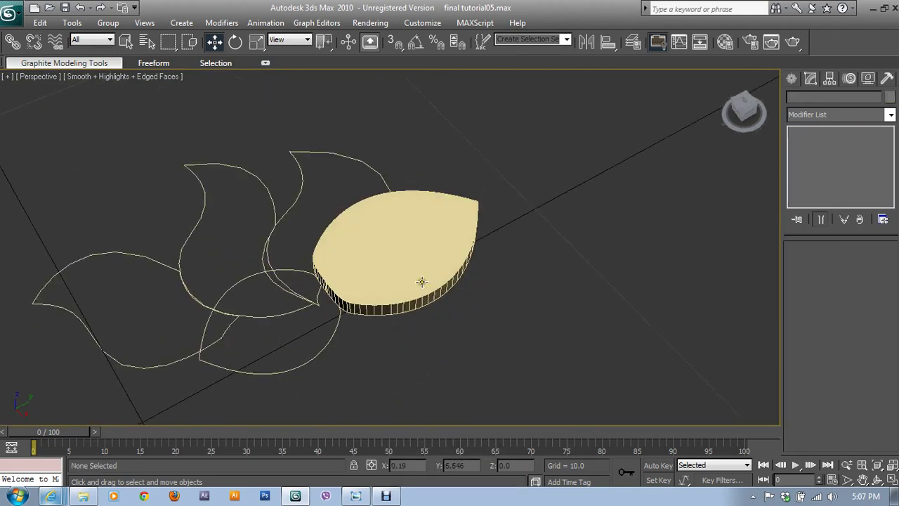
click(422, 281)
key(z)
click(805, 264)
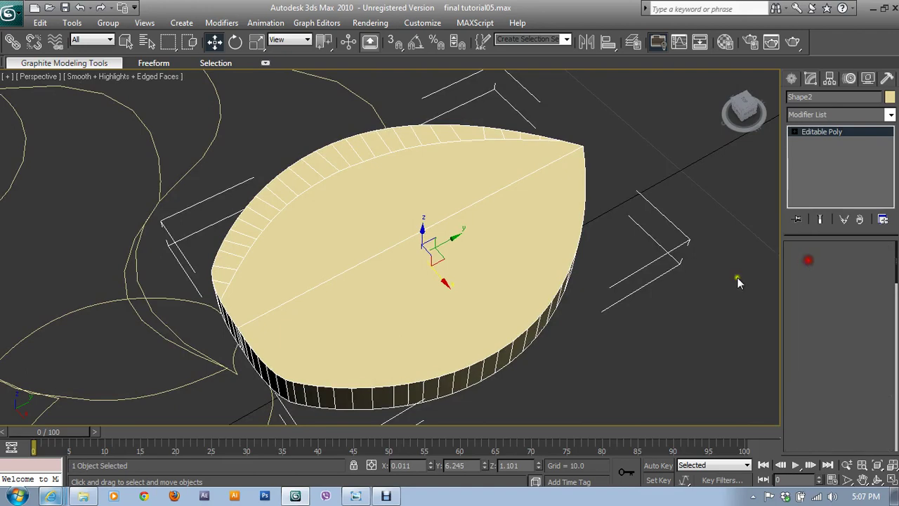
mouse_move(738, 277)
alt+middle_down()
mouse_move(596, 202)
mouse_move(610, 269)
alt+middle_up()
click(611, 269)
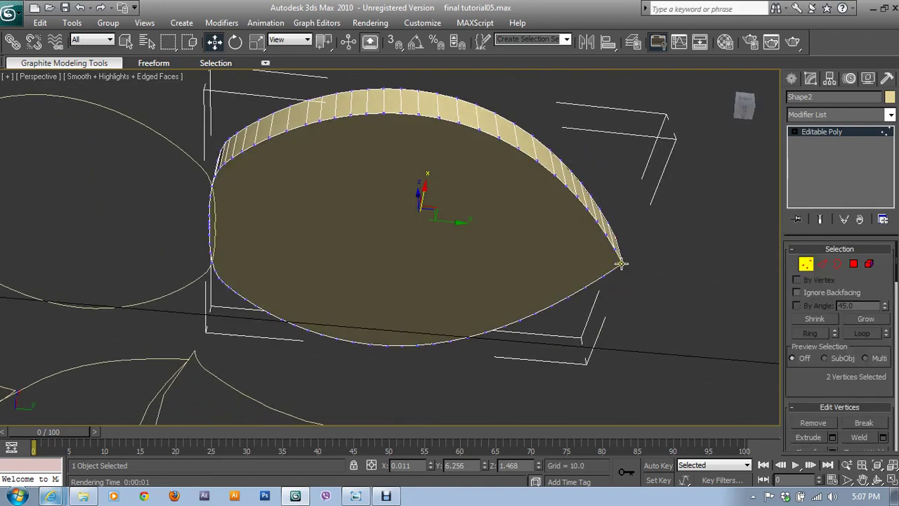
click(621, 264)
alt+middle_drag(216, 227, 387, 287)
- Add the vertex opposite the tip and connect the two with a centre edge
scroll(389, 292, up, 4)
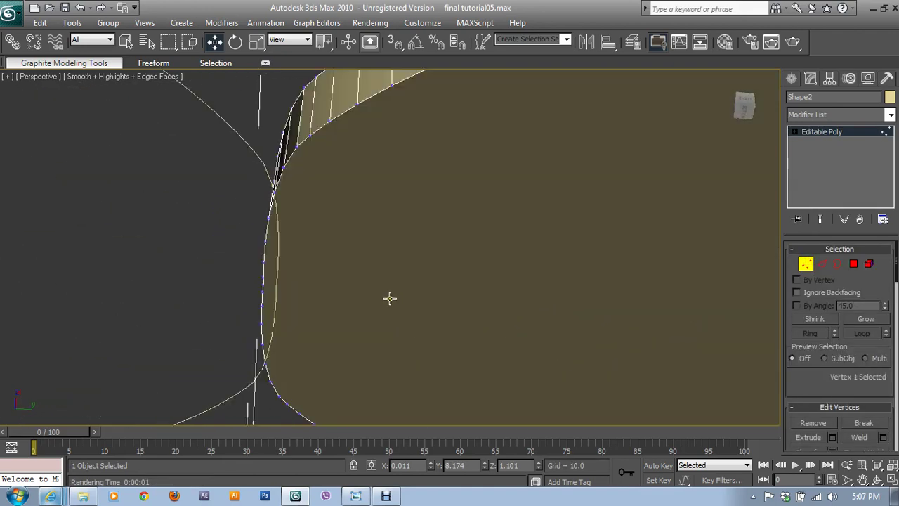
ctrl+click(261, 287)
drag(809, 417, 820, 340)
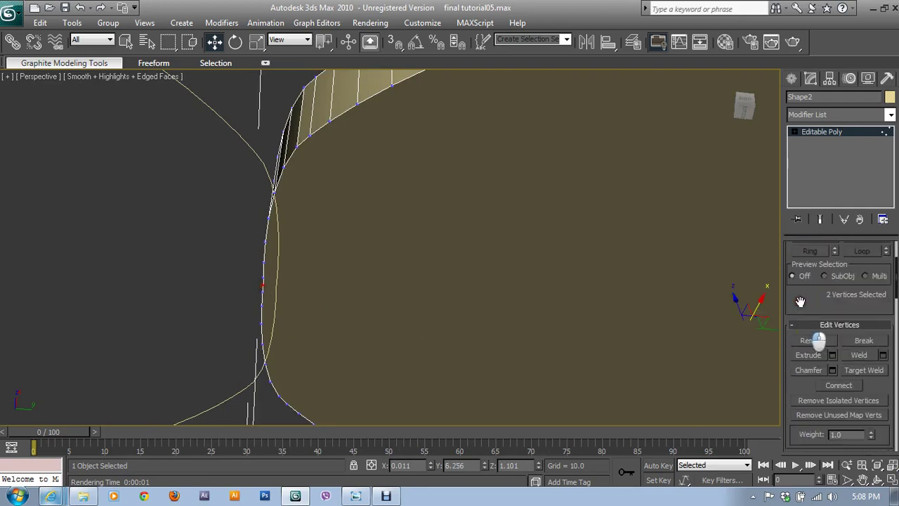
click(832, 385)
click(813, 132)
- Maximize the Top viewport
key(alt+w)
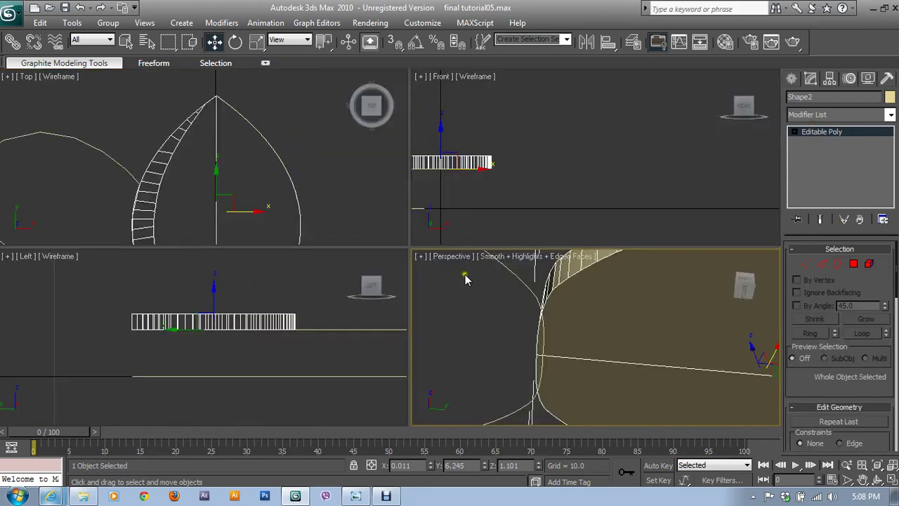
right_click(271, 161)
key(alt+w)
scroll(387, 211, down, 2)
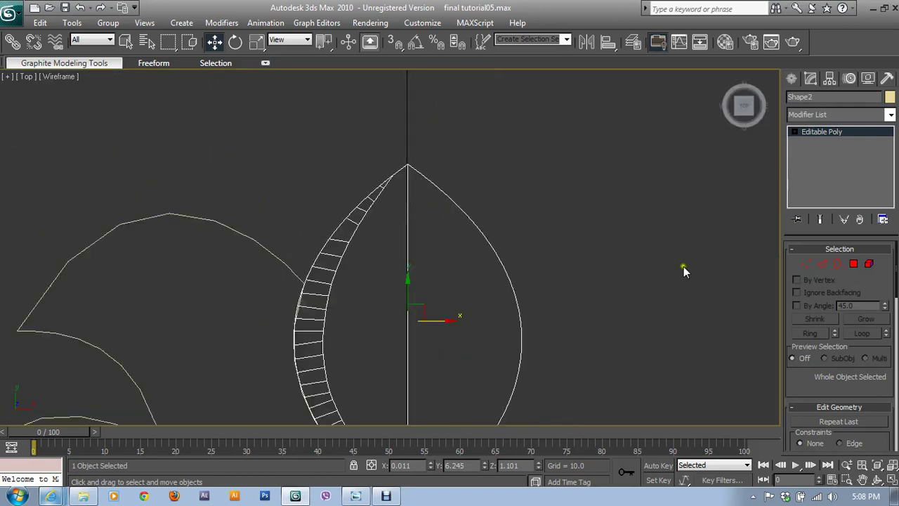
- Box-select all teardrop vertices right of the centre line in the Top view
click(802, 263)
middle_drag(565, 271, 489, 185)
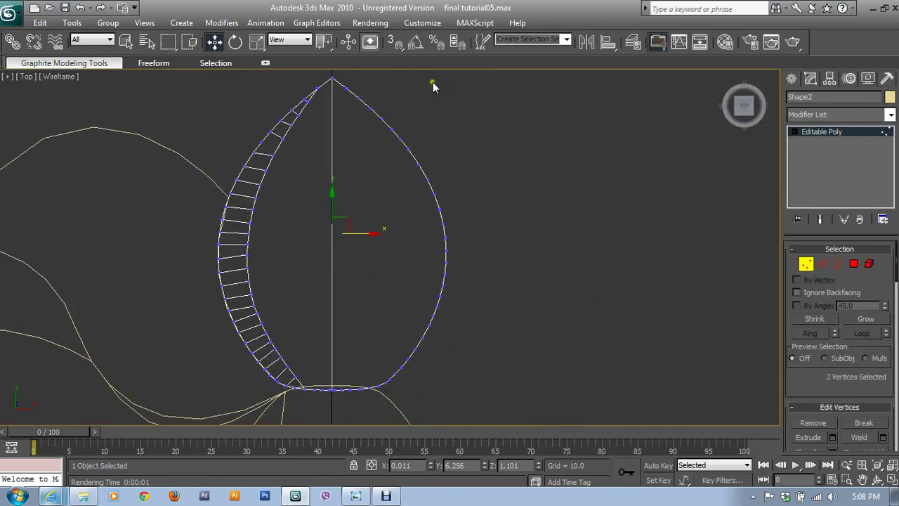
drag(343, 77, 502, 445)
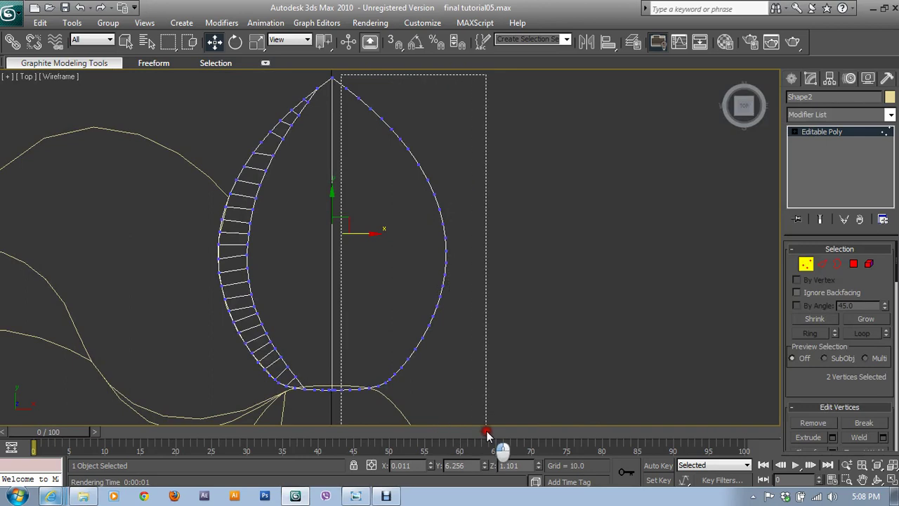
middle_drag(456, 301, 470, 237)
scroll(444, 374, up, 2)
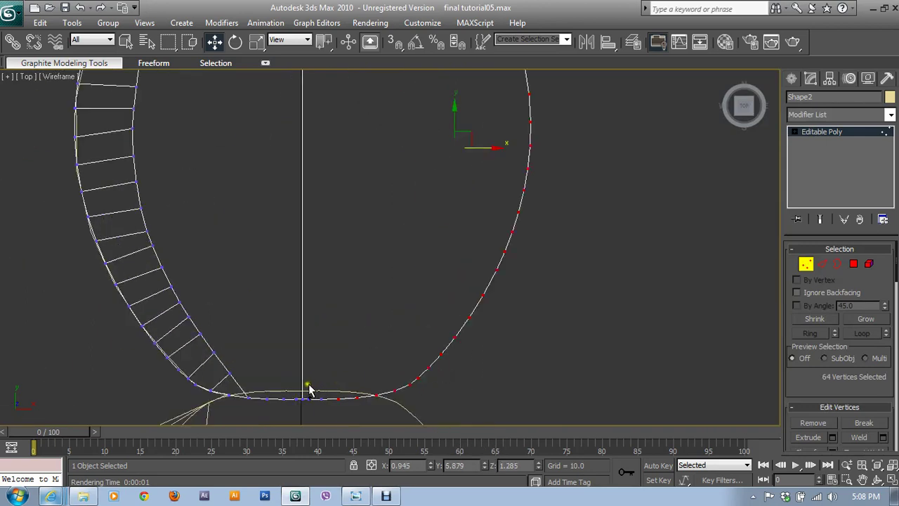
ctrl+drag(309, 388, 344, 433)
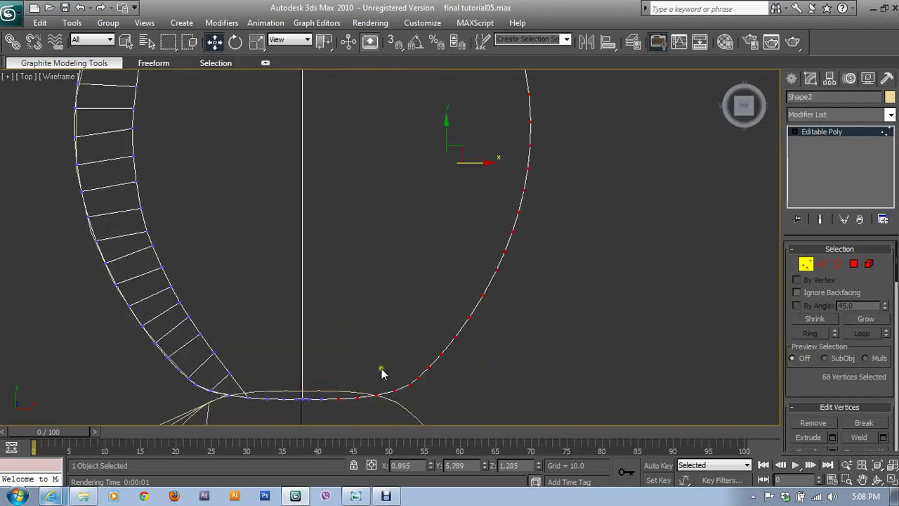
- Delete the selected right-half vertices and inspect the open half teardrop in Perspective
key(alt+w)
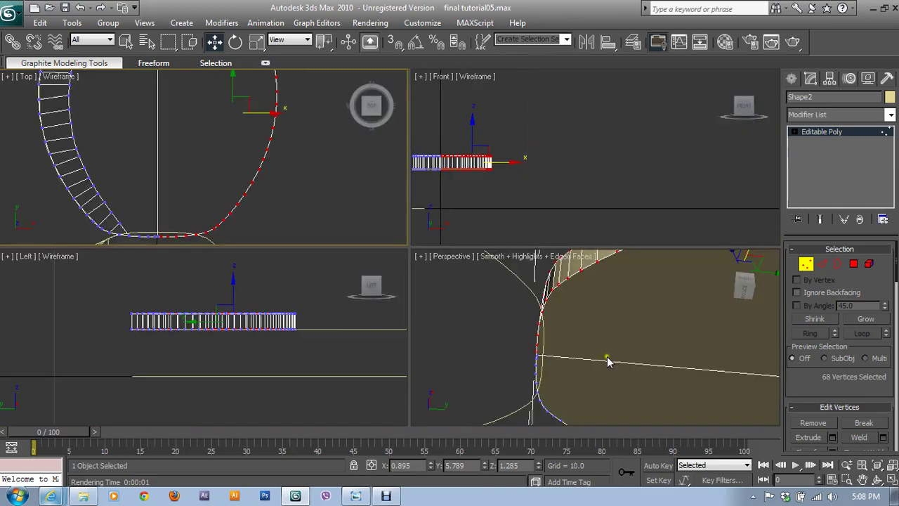
right_click(607, 361)
key(alt+w)
scroll(607, 333, down, 5)
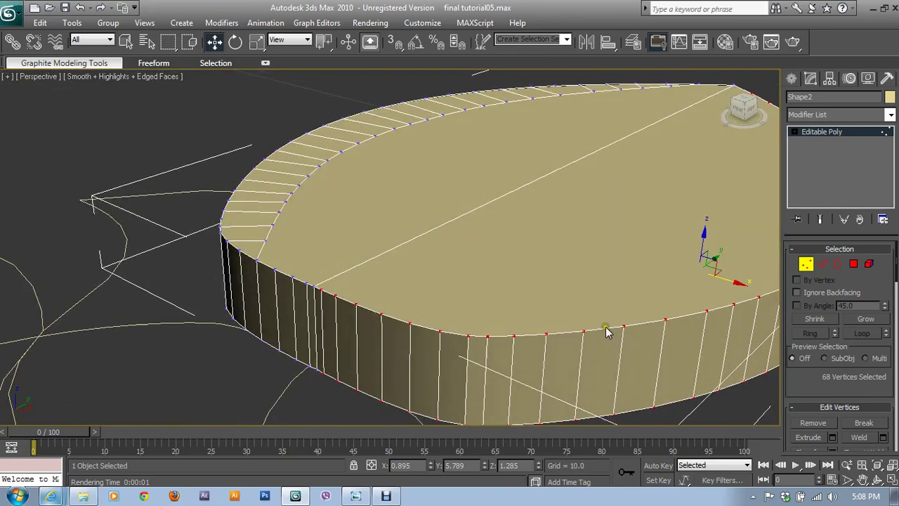
key(Delete)
middle_drag(502, 313, 502, 289)
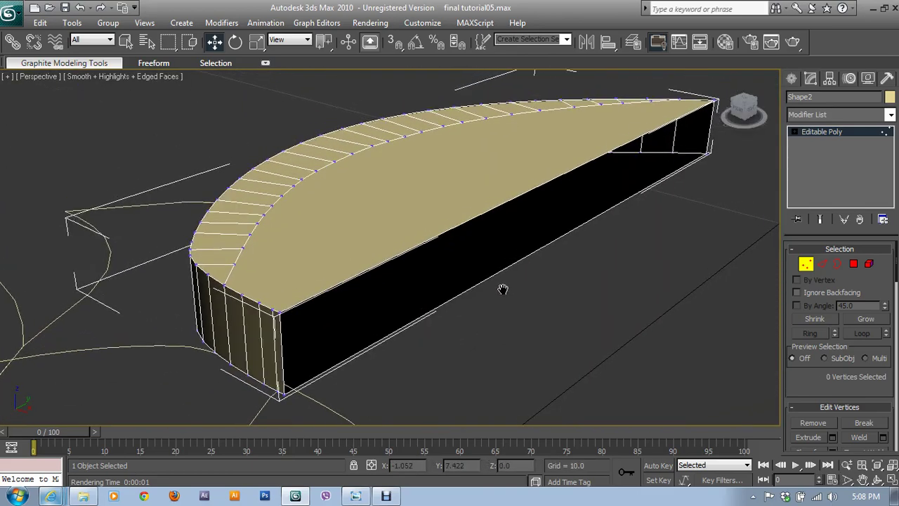
click(805, 264)
scroll(547, 248, down, 2)
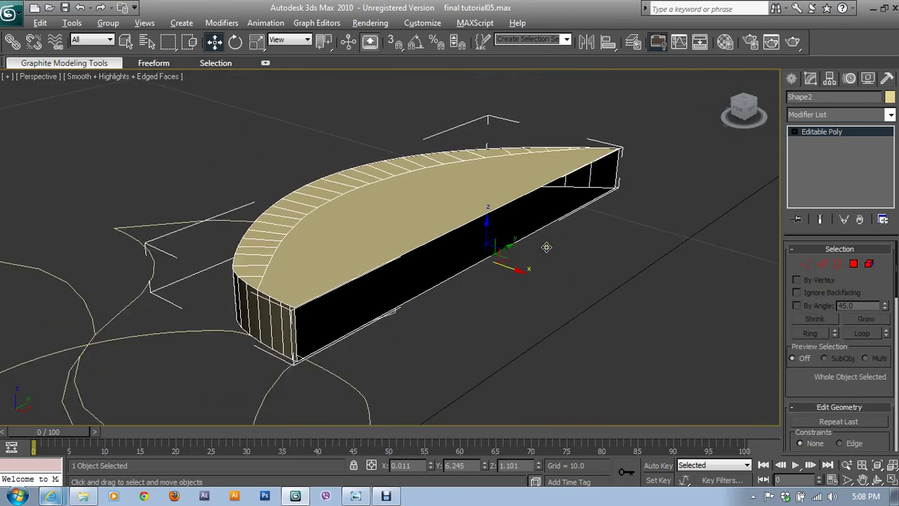
alt+middle_drag(546, 247, 691, 260)
- Add a Symmetry modifier with Flip checked so the missing half fills in
click(817, 116)
scroll(821, 116, down, 5)
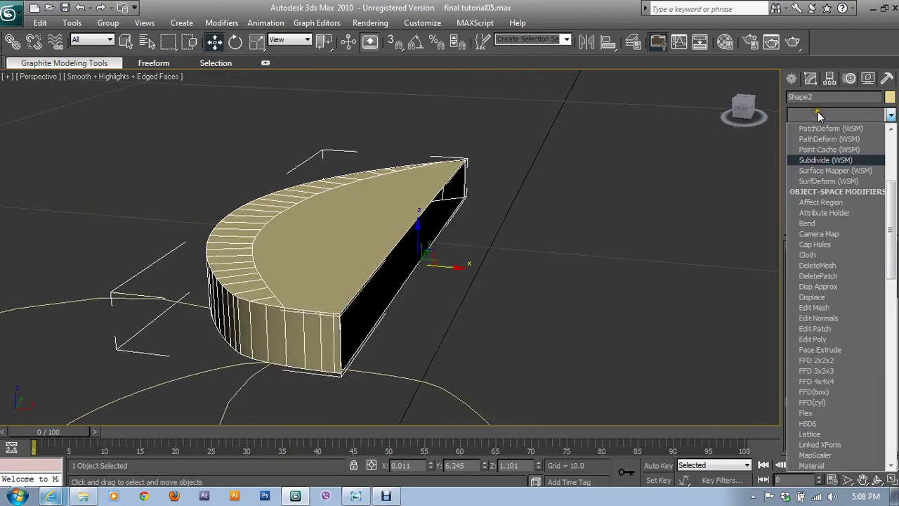
scroll(822, 118, down, 2)
scroll(842, 211, down, 2)
scroll(850, 295, down, 2)
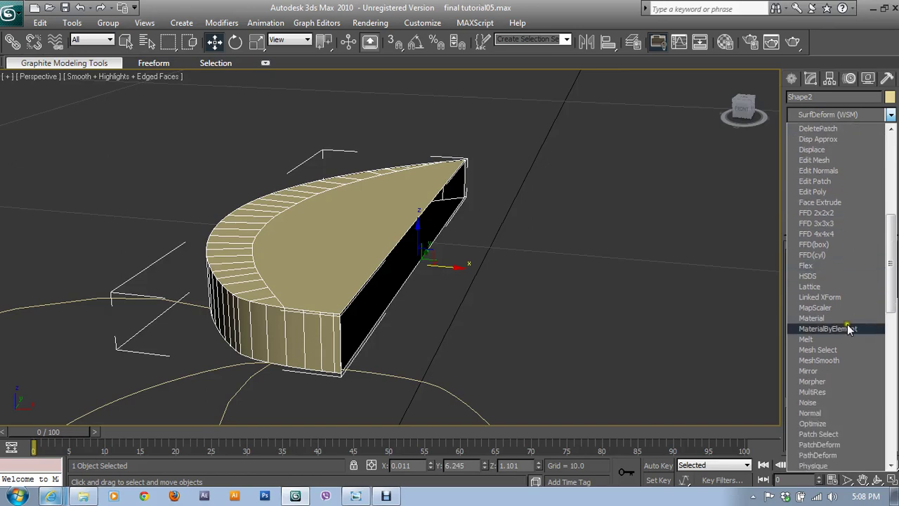
scroll(843, 351, down, 2)
scroll(843, 407, down, 1)
scroll(839, 406, down, 1)
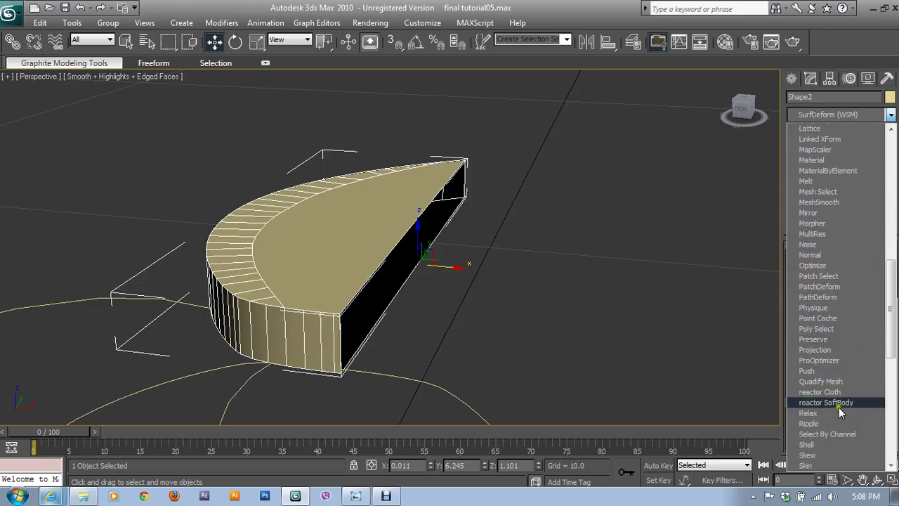
scroll(839, 406, down, 1)
scroll(835, 414, down, 1)
scroll(834, 415, down, 2)
scroll(834, 416, down, 2)
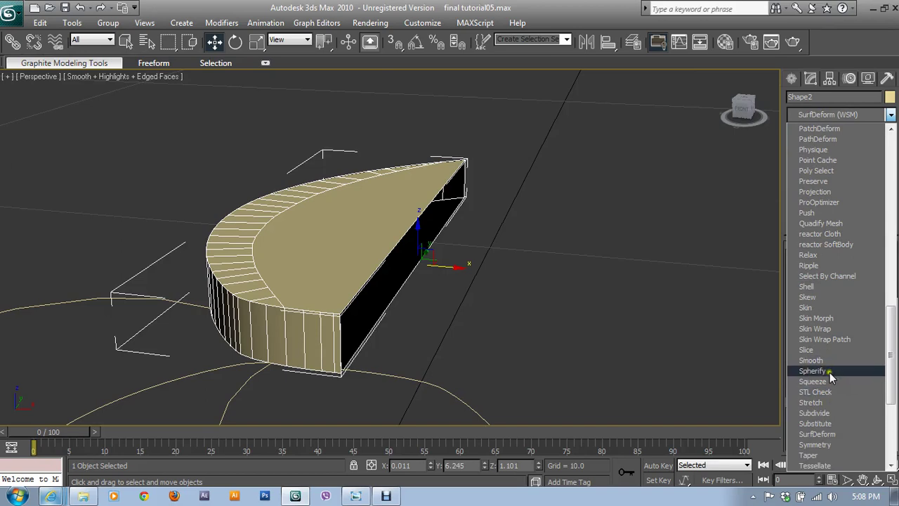
click(831, 444)
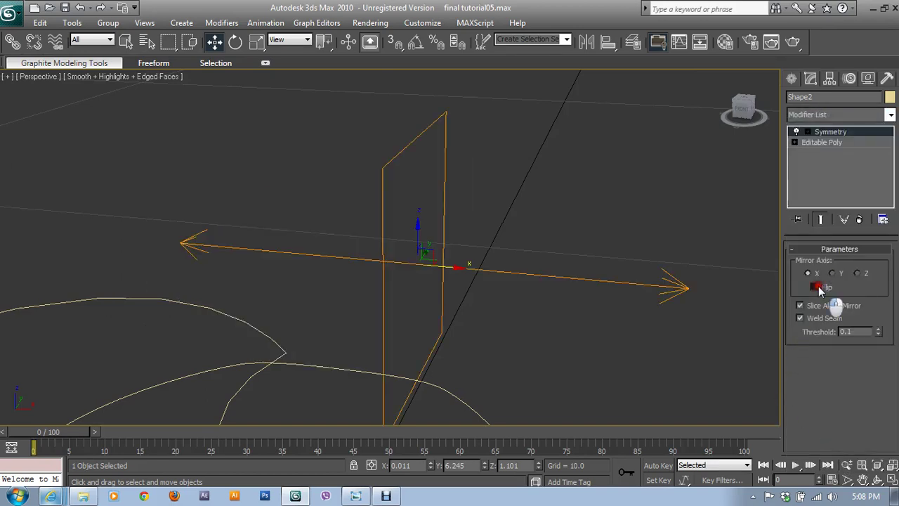
click(817, 287)
- Convert the mirrored teardrop to an editable poly
alt+middle_drag(525, 299, 539, 310)
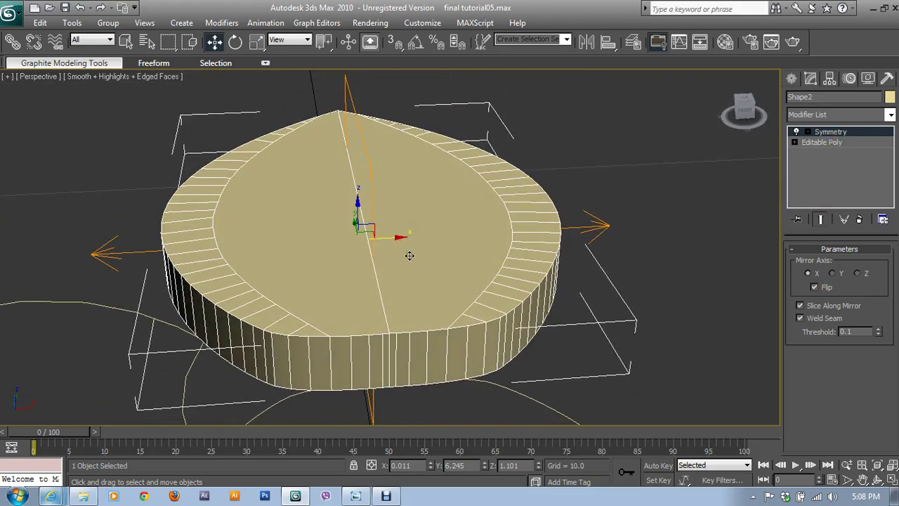
right_click(389, 249)
mouse_move(413, 369)
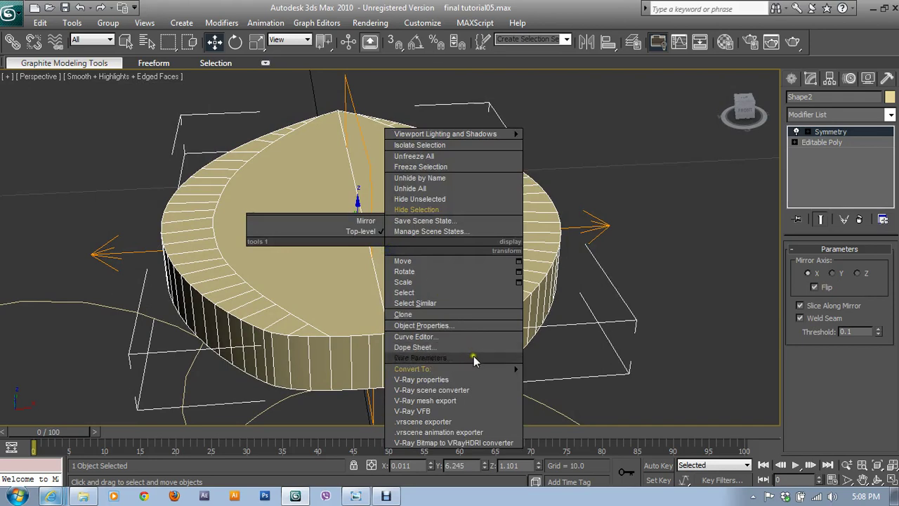
click(576, 380)
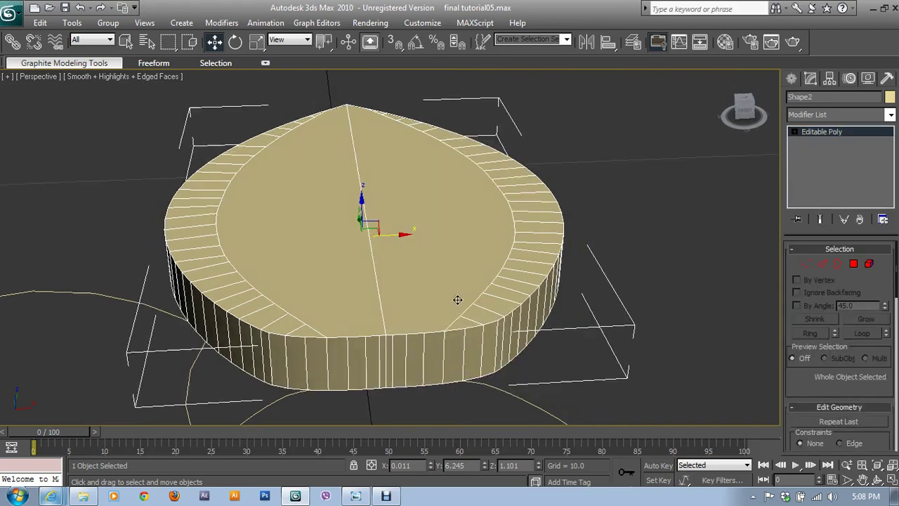
- In Vertex mode, select the two bottom seam vertices in the Top view and weld them
mouse_move(457, 300)
alt+middle_down()
mouse_move(438, 305)
mouse_move(485, 370)
alt+middle_up()
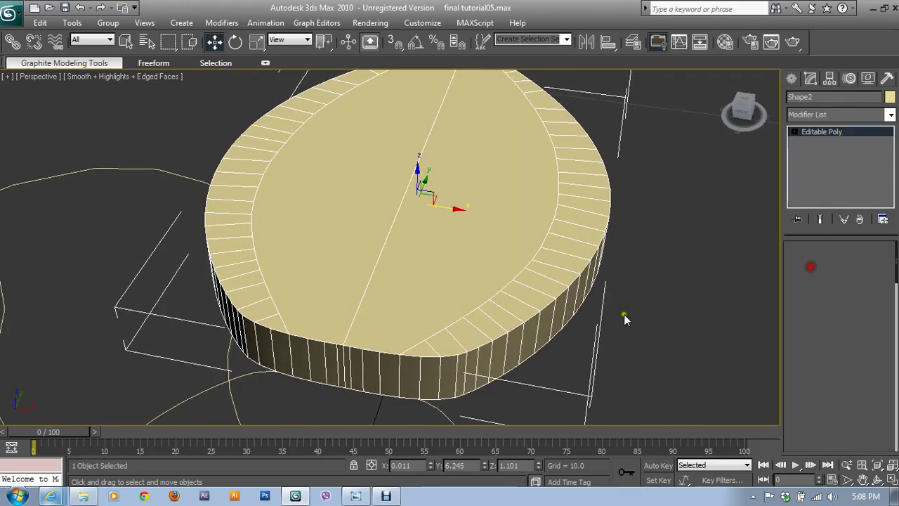
key(1)
key(alt+w)
click(188, 191)
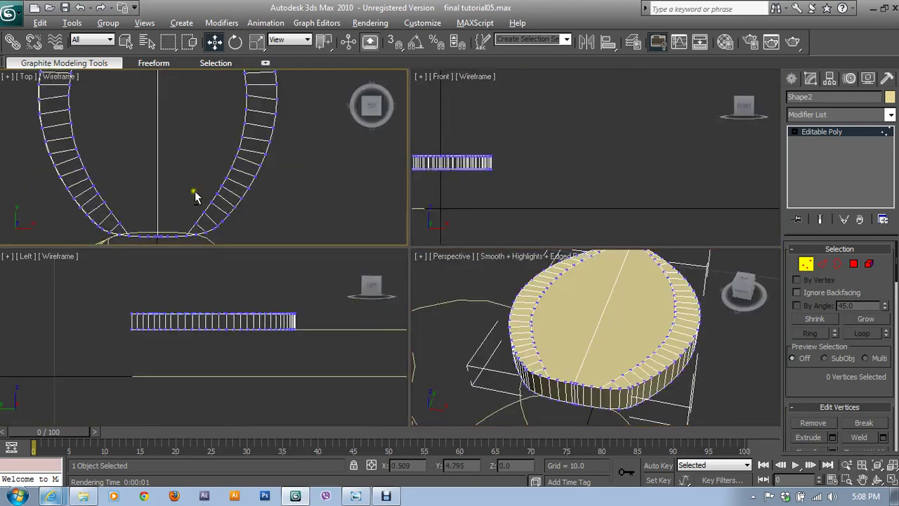
key(alt+w)
scroll(344, 241, up, 2)
scroll(295, 326, up, 2)
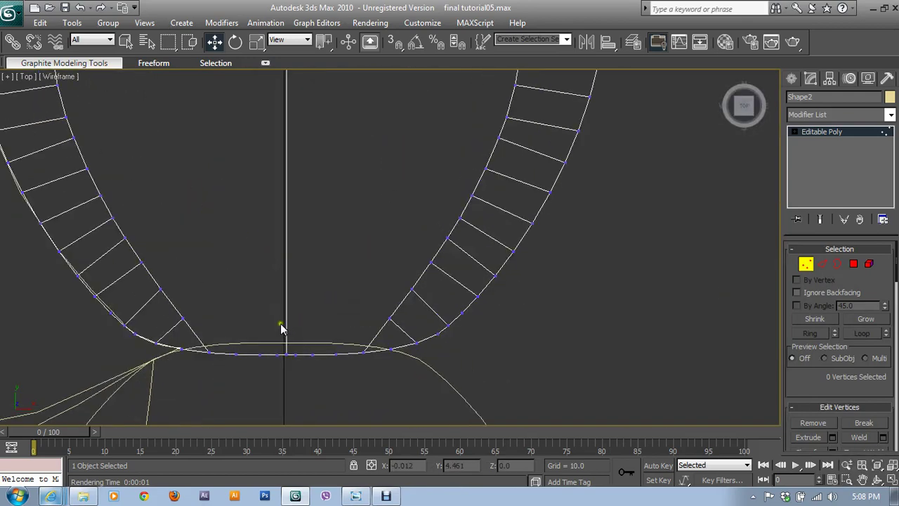
drag(280, 325, 291, 366)
scroll(371, 351, down, 2)
key(alt+w)
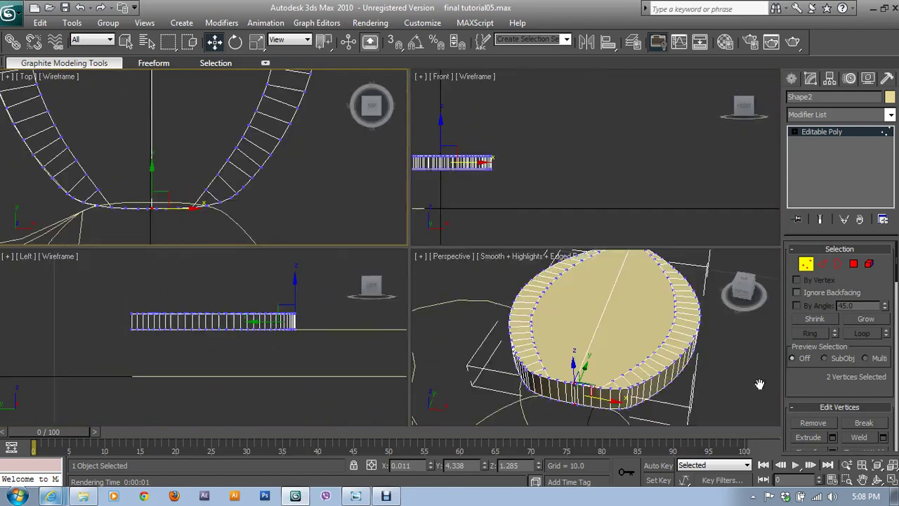
drag(833, 380, 833, 315)
click(857, 373)
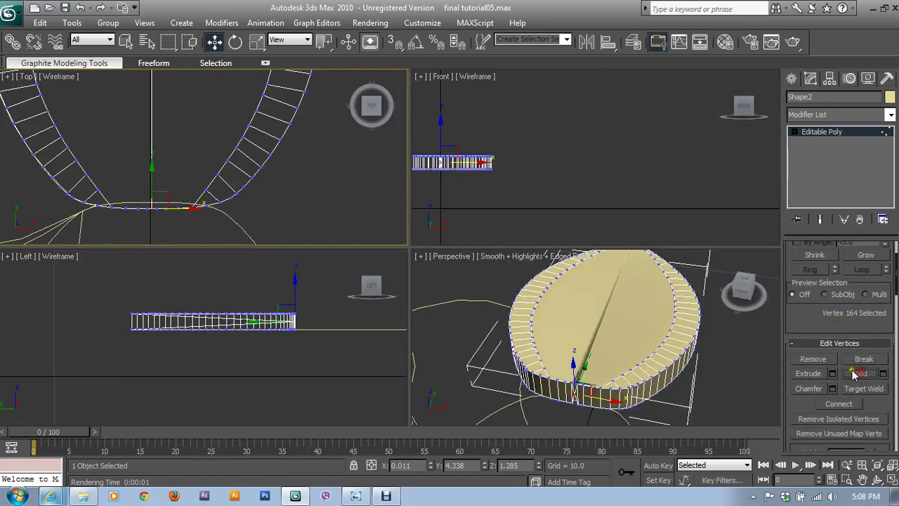
- Weld the seam vertex on the petal's top rim in the Perspective view
scroll(532, 320, up, 4)
scroll(531, 319, up, 2)
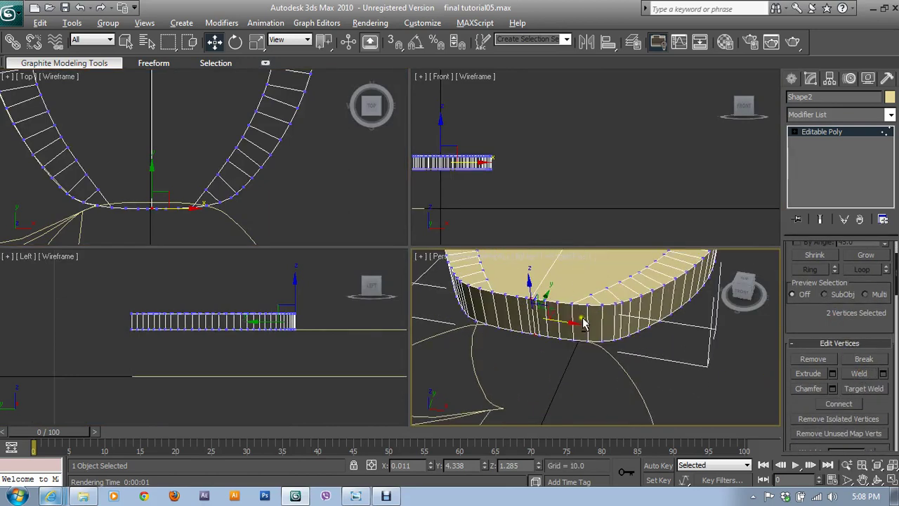
key(alt+w)
mouse_move(532, 319)
alt+middle_down()
mouse_move(360, 280)
mouse_move(382, 260)
alt+middle_up()
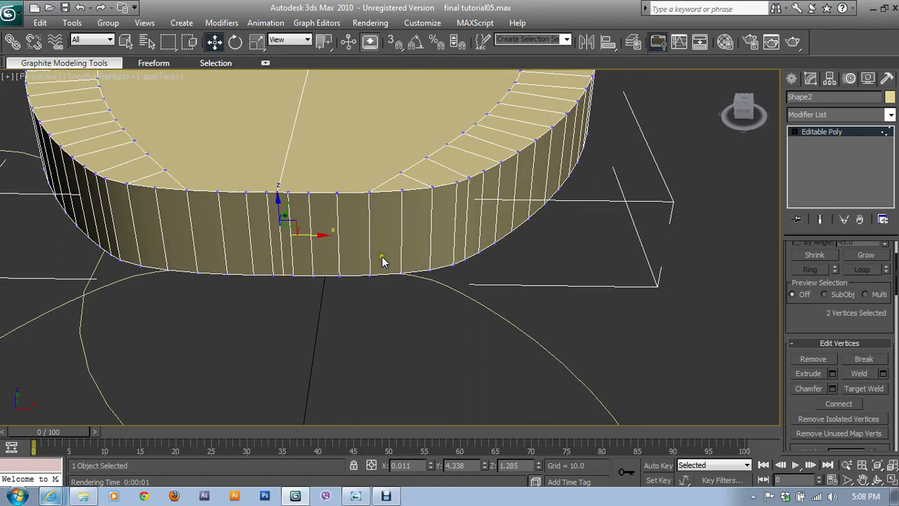
click(282, 192)
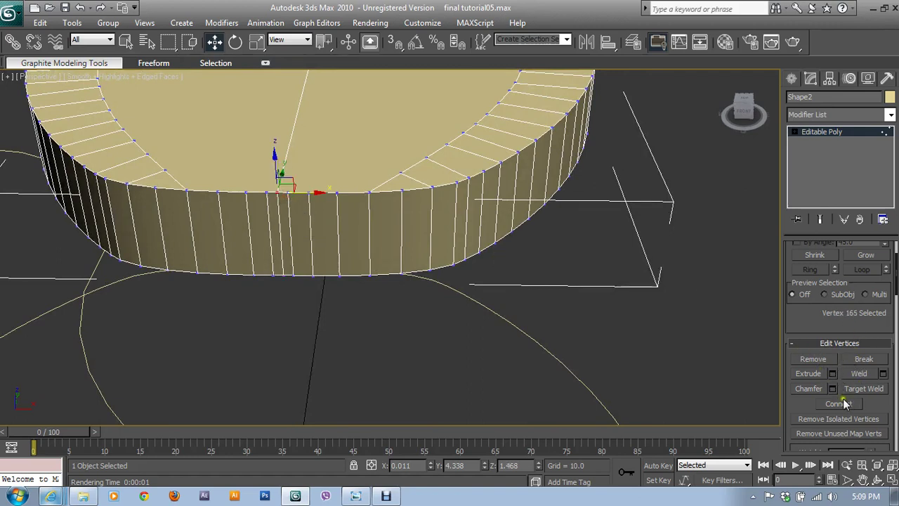
click(860, 373)
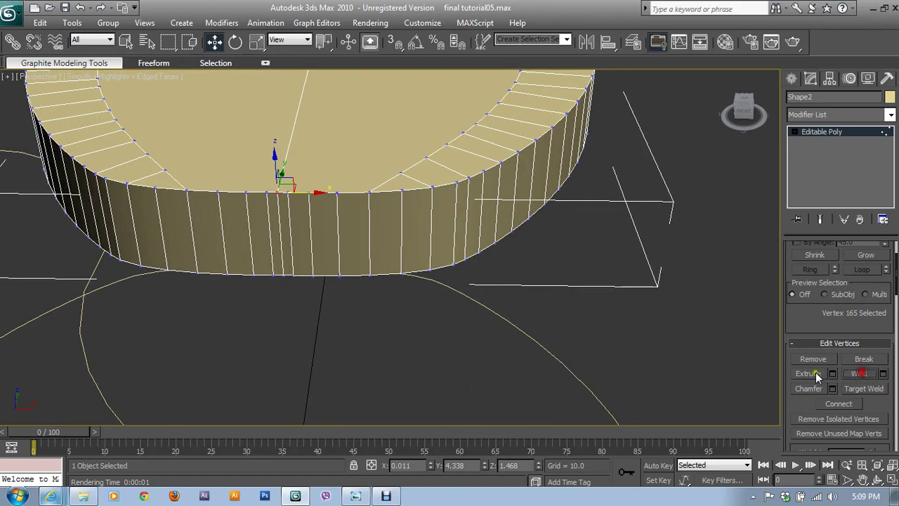
- Select the matching bottom-rim vertex and the upper and lower vertices at the tip
click(285, 275)
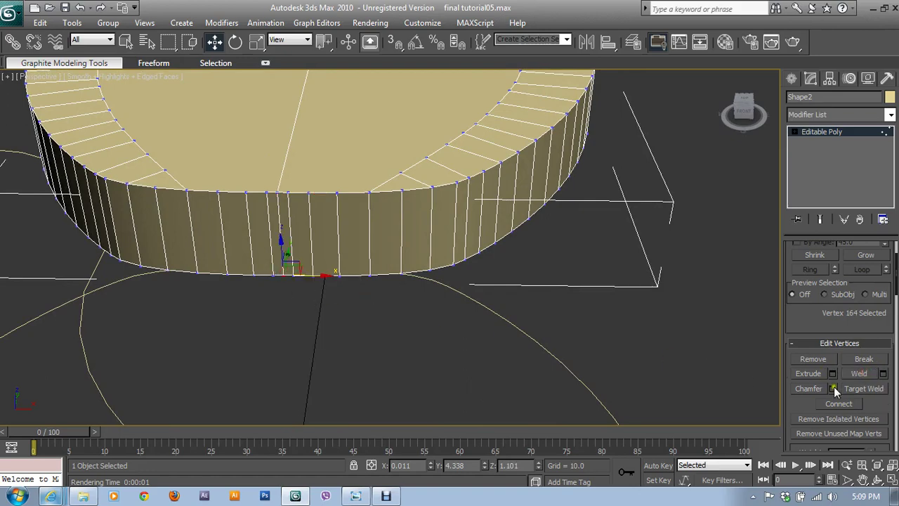
mouse_move(616, 249)
alt+middle_down()
mouse_move(379, 317)
mouse_move(583, 156)
mouse_move(369, 186)
mouse_move(532, 231)
mouse_move(424, 225)
alt+middle_up()
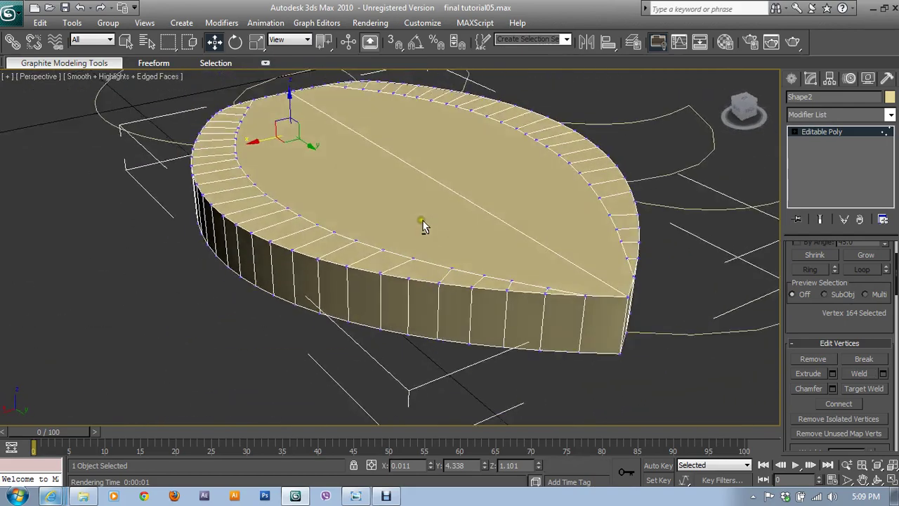
click(571, 318)
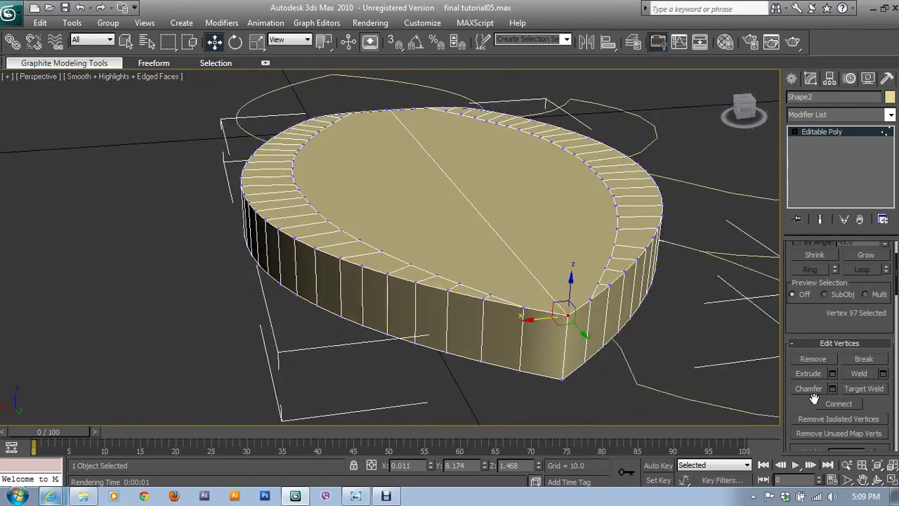
click(565, 385)
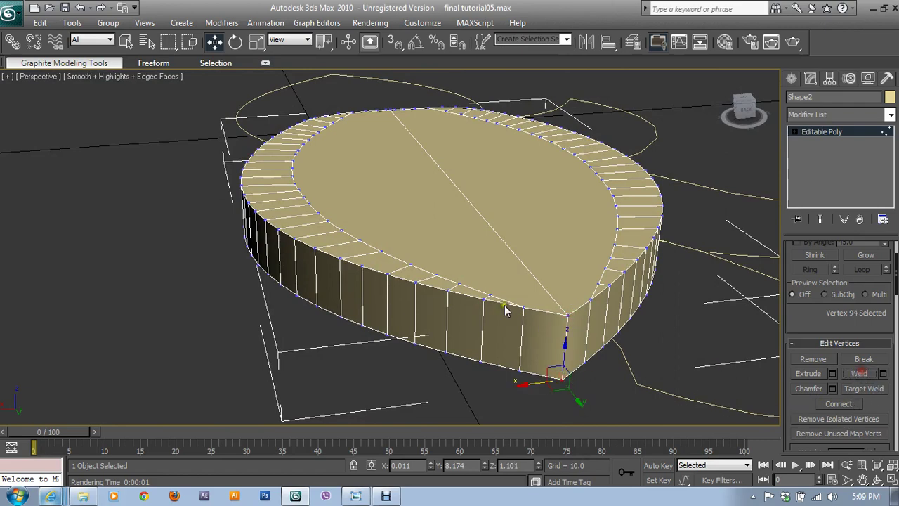
mouse_move(506, 310)
alt+middle_down()
mouse_move(557, 335)
mouse_move(603, 303)
alt+middle_up()
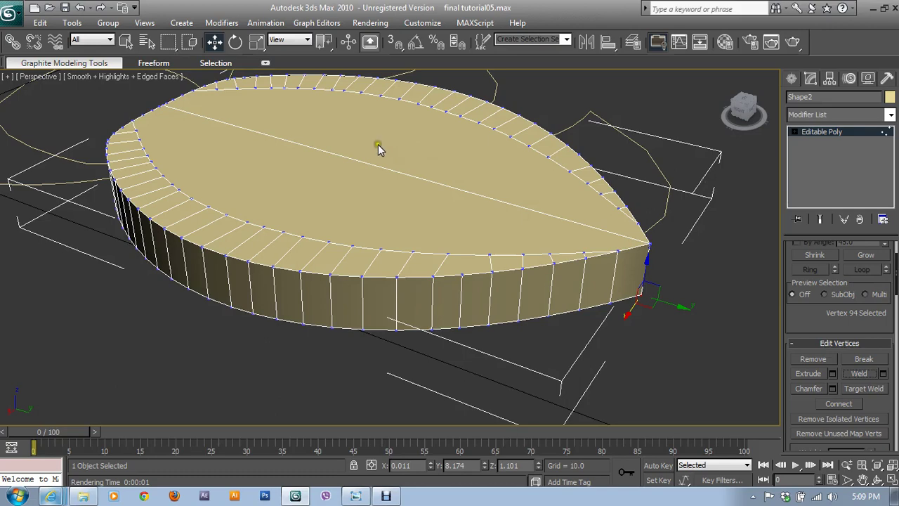
- Box-select all 120 petal vertices in the maximized Front view
key(alt+w)
right_click(208, 101)
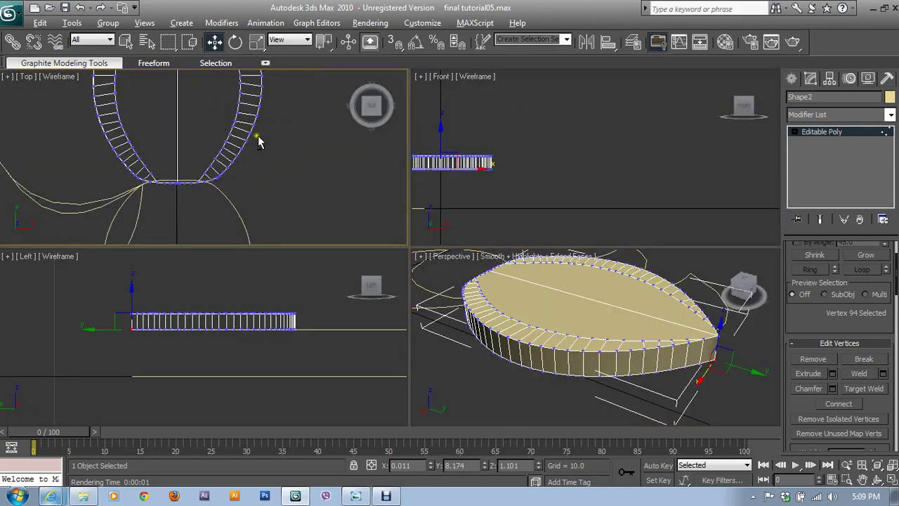
key(alt+w)
scroll(562, 225, down, 4)
key(alt+w)
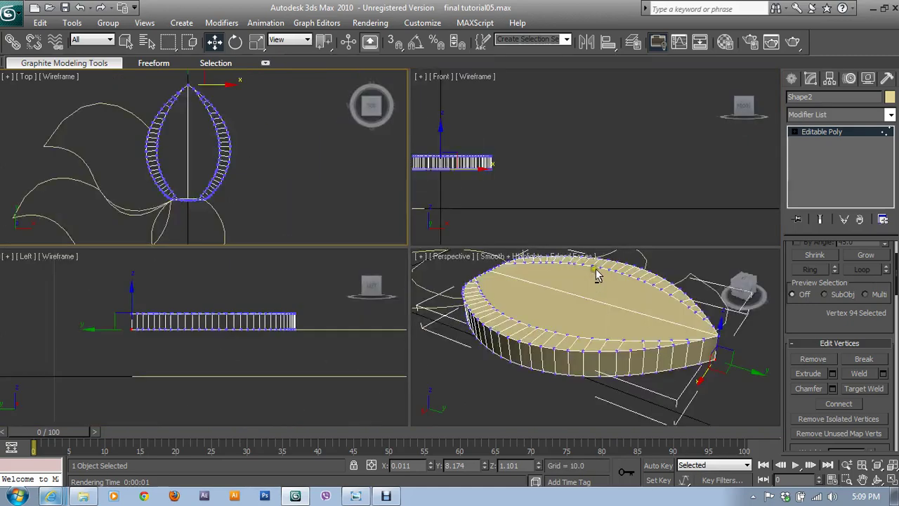
right_click(656, 204)
key(alt+w)
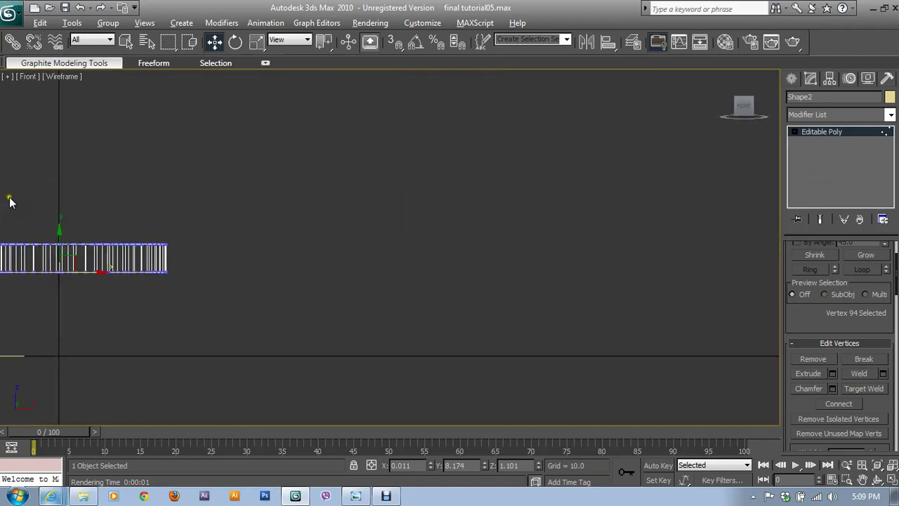
middle_drag(140, 205, 325, 195)
drag(114, 184, 395, 247)
- In the Top view, deselect the inner-left and bottom inner edge vertices
key(alt+w)
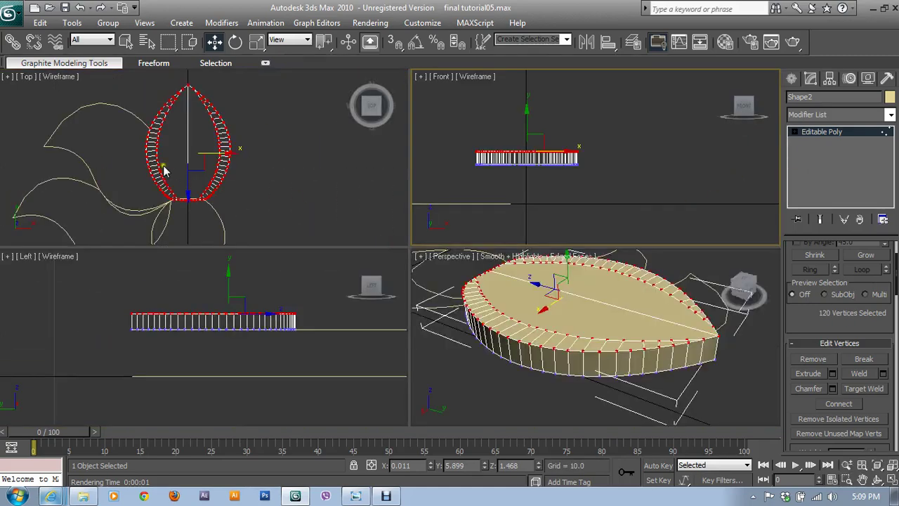
right_click(248, 156)
key(alt+w)
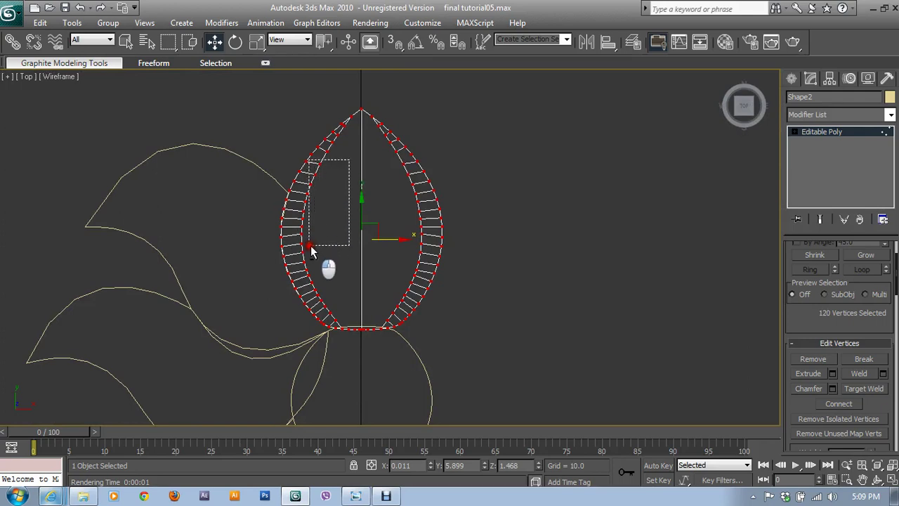
mouse_move(337, 160)
alt+mouse_down()
mouse_move(297, 254)
mouse_move(345, 215)
alt+mouse_up()
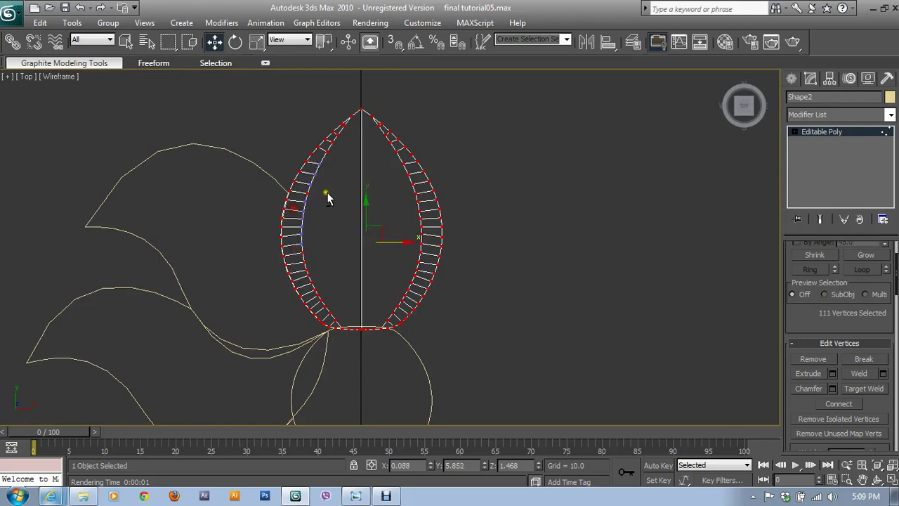
alt+drag(354, 257, 330, 324)
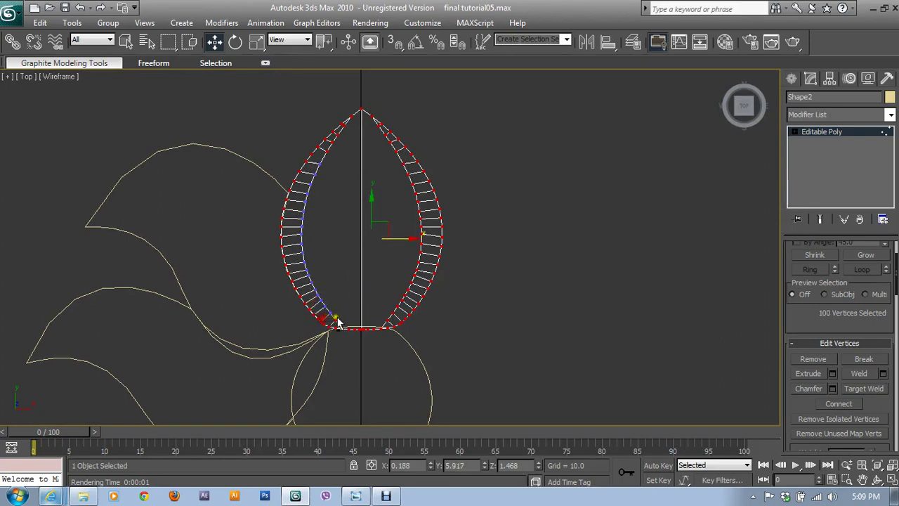
scroll(372, 323, up, 4)
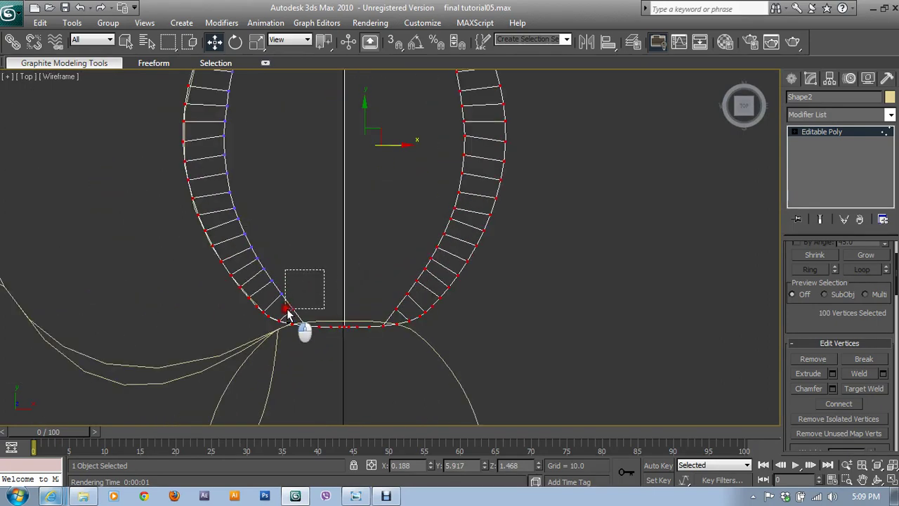
alt+drag(326, 274, 292, 301)
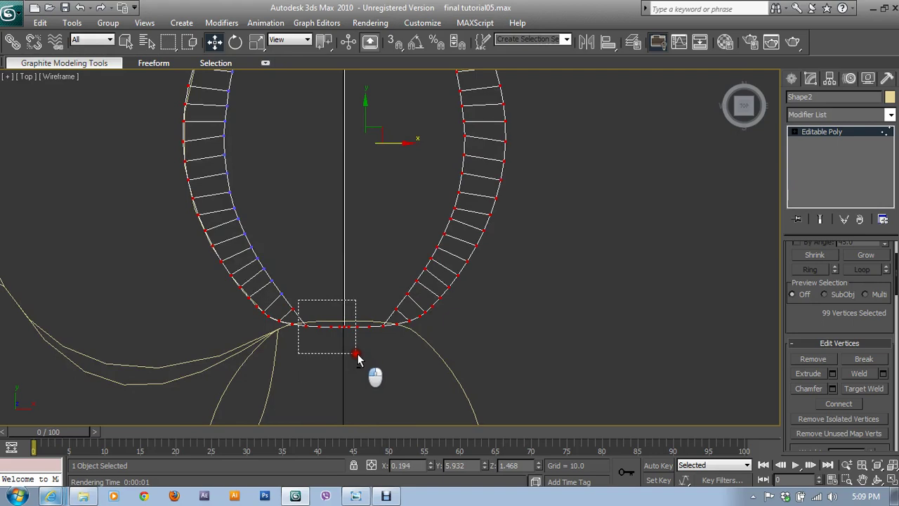
alt+drag(330, 340, 354, 351)
alt+drag(331, 271, 378, 330)
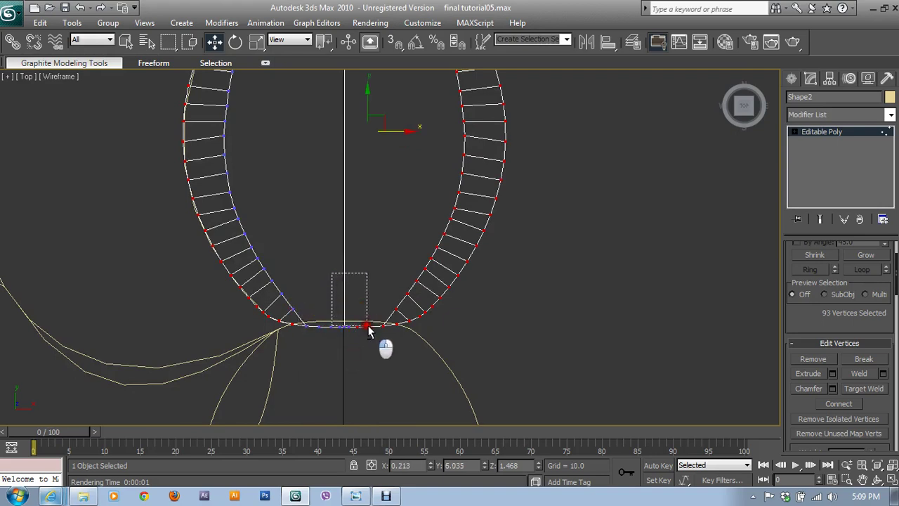
- Deselect the remaining bottom and inner-right edge vertices
middle_drag(427, 272, 397, 316)
alt+drag(302, 257, 396, 373)
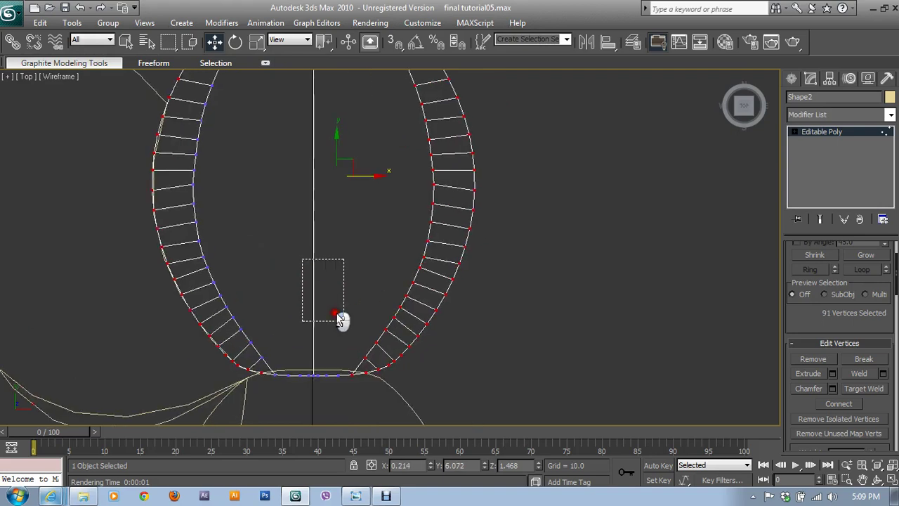
alt+drag(316, 343, 360, 383)
alt+drag(337, 250, 392, 336)
alt+drag(381, 211, 441, 309)
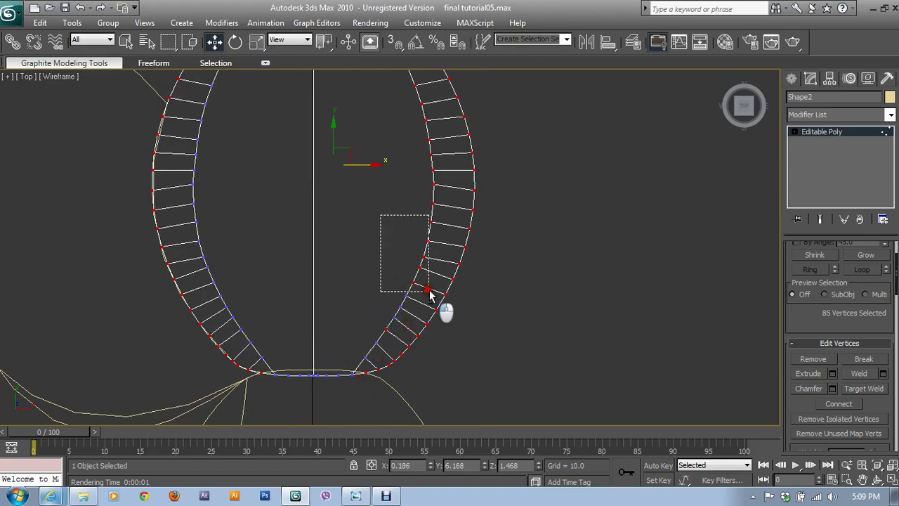
alt+drag(391, 161, 455, 242)
middle_drag(425, 162, 351, 201)
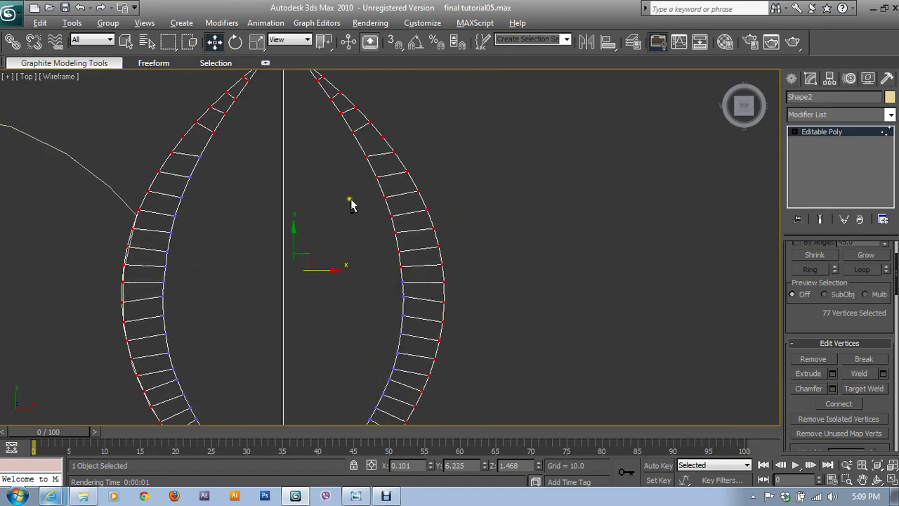
alt+drag(327, 161, 404, 314)
- Deselect the last inner vertices near the tip, leaving 66 rim vertices
alt+drag(365, 221, 401, 281)
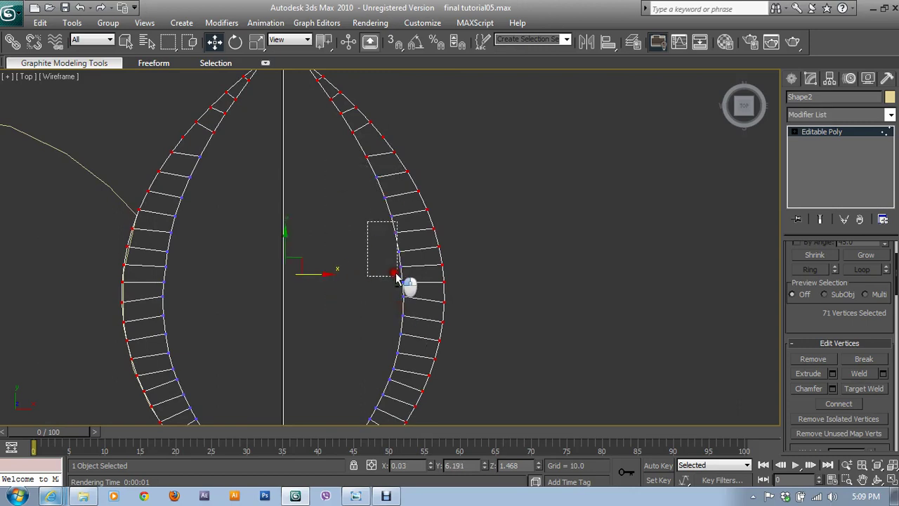
middle_drag(363, 203, 339, 233)
alt+drag(330, 208, 373, 262)
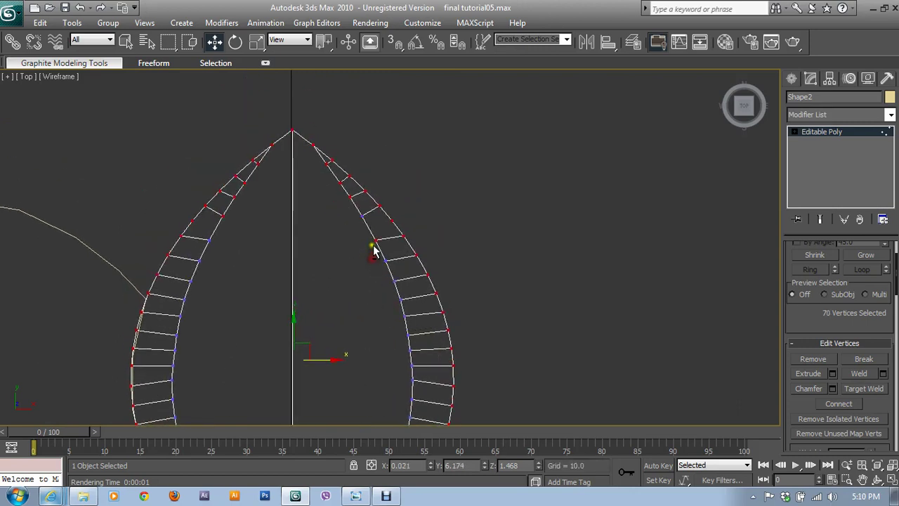
alt+drag(363, 223, 340, 195)
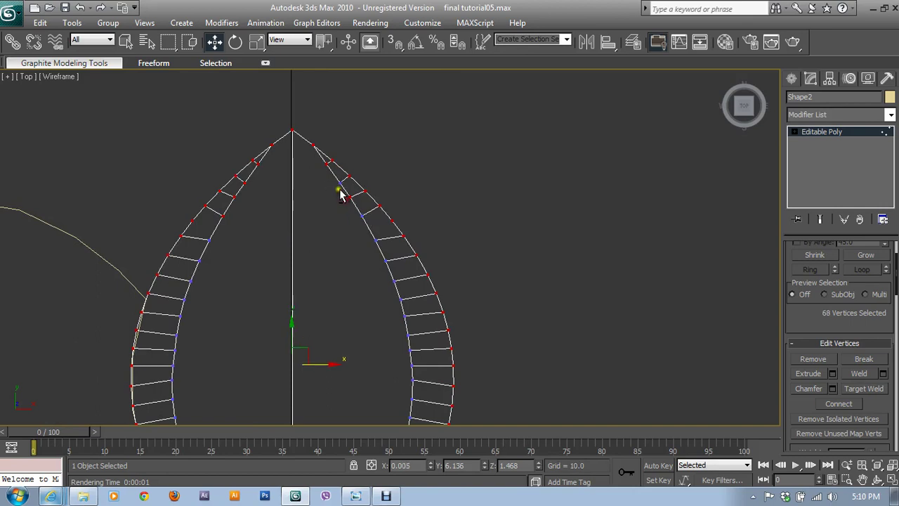
alt+drag(319, 167, 341, 194)
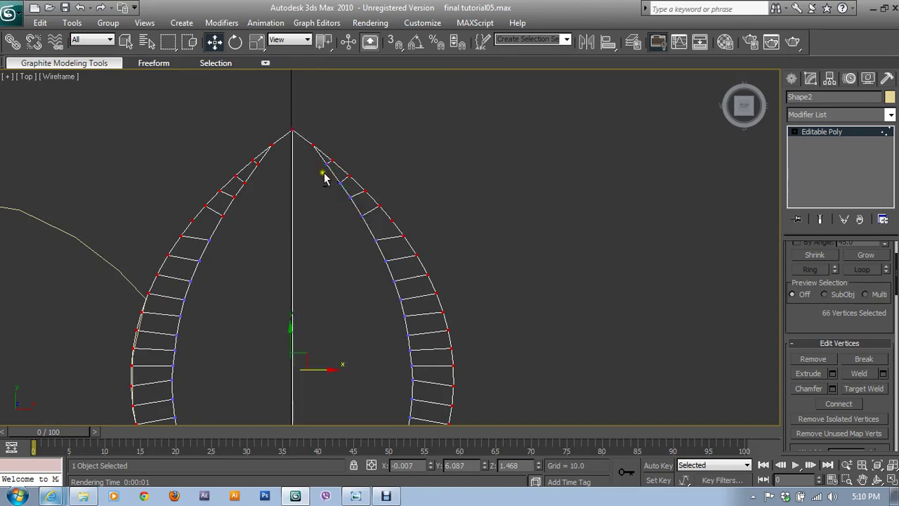
- Check the carved flower reference photo, then return to the model
click(355, 496)
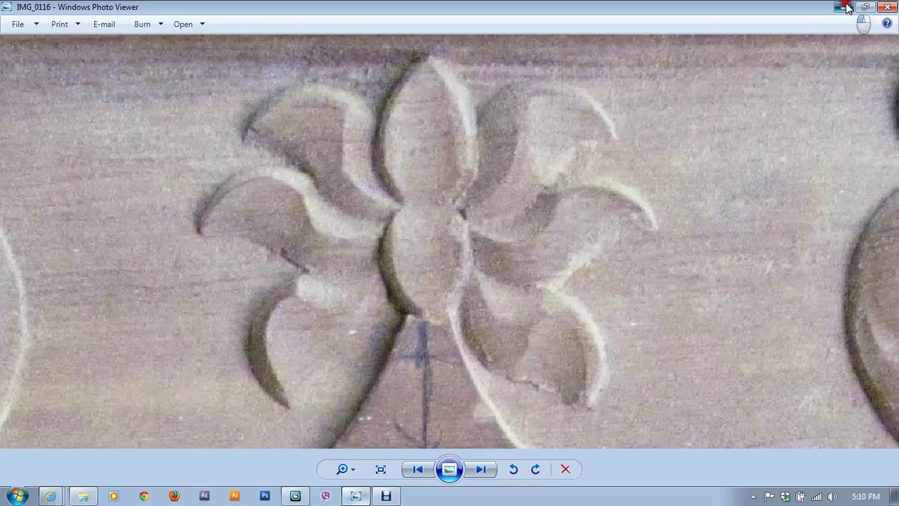
click(841, 7)
middle_drag(375, 217, 402, 273)
- In Edge mode, use Insert Vertex to add a vertex on the rim edge beside the tip
scroll(339, 228, up, 3)
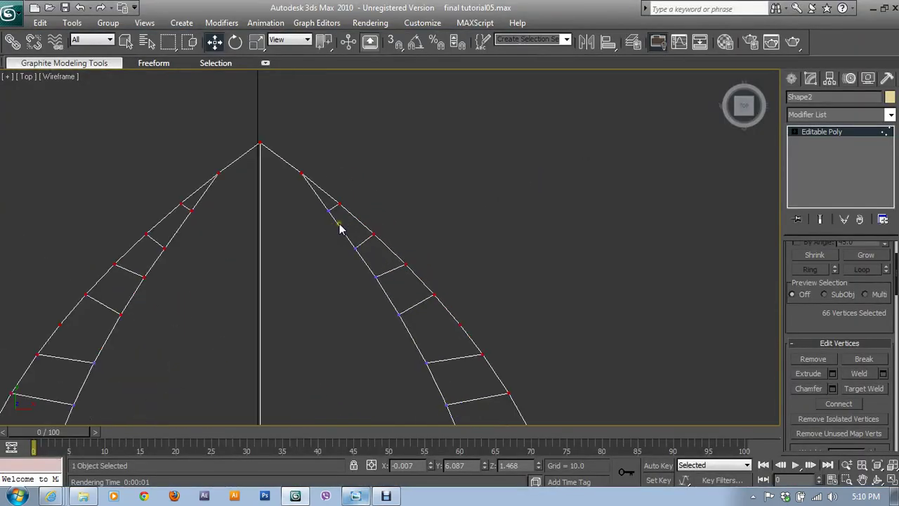
middle_drag(300, 230, 355, 298)
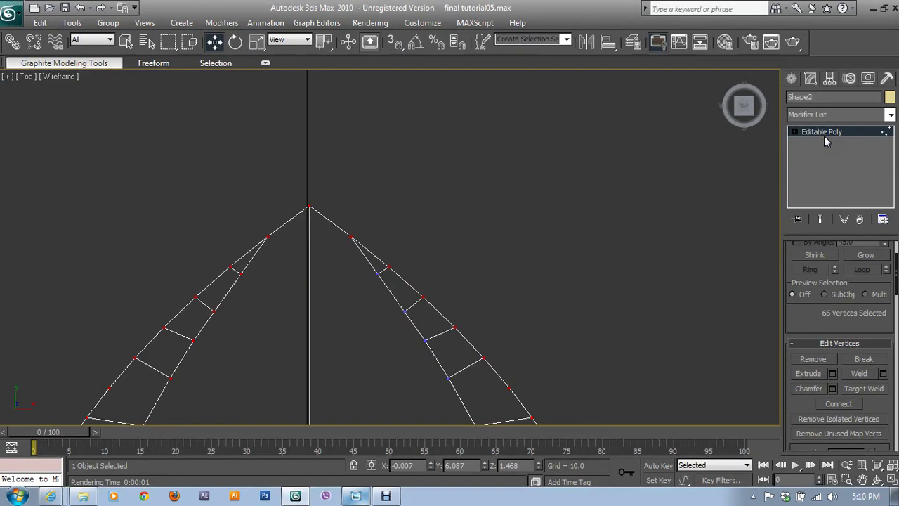
key(alt+w)
key(alt+w)
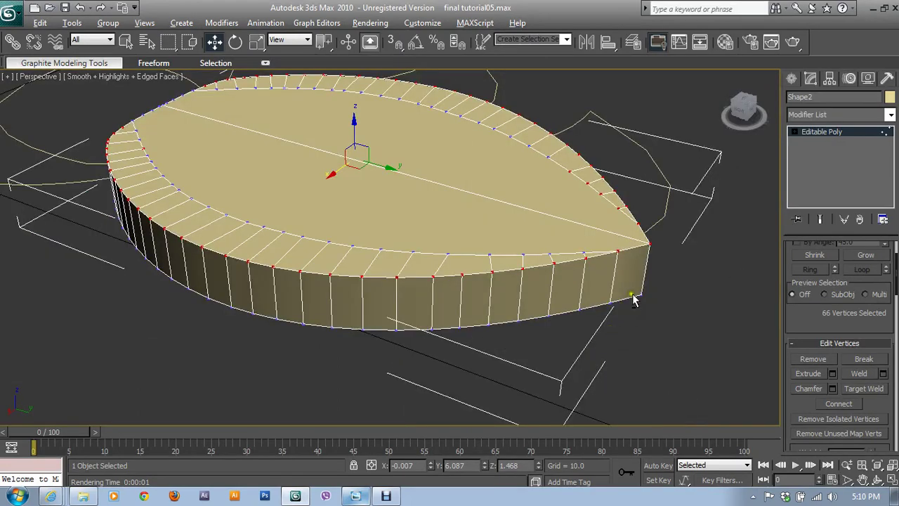
scroll(546, 351, up, 3)
scroll(482, 275, up, 1)
scroll(593, 328, up, 2)
scroll(592, 328, up, 1)
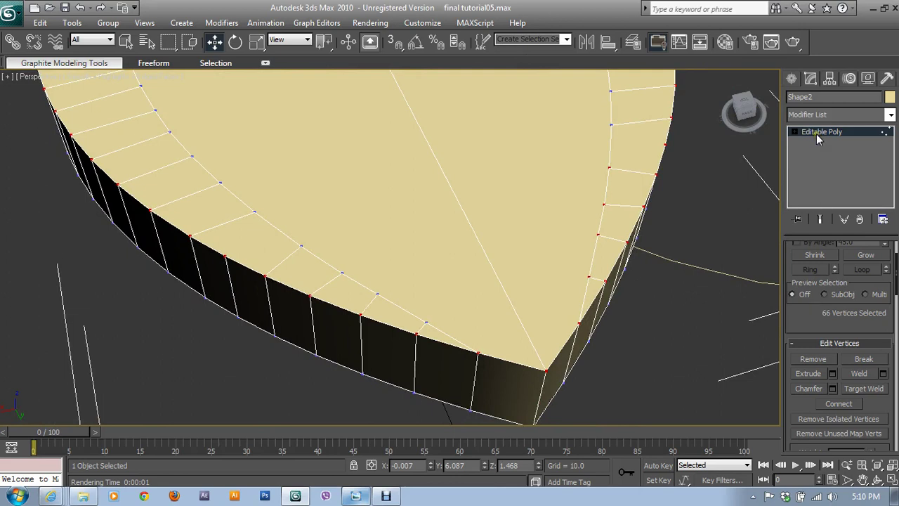
scroll(829, 326, up, 3)
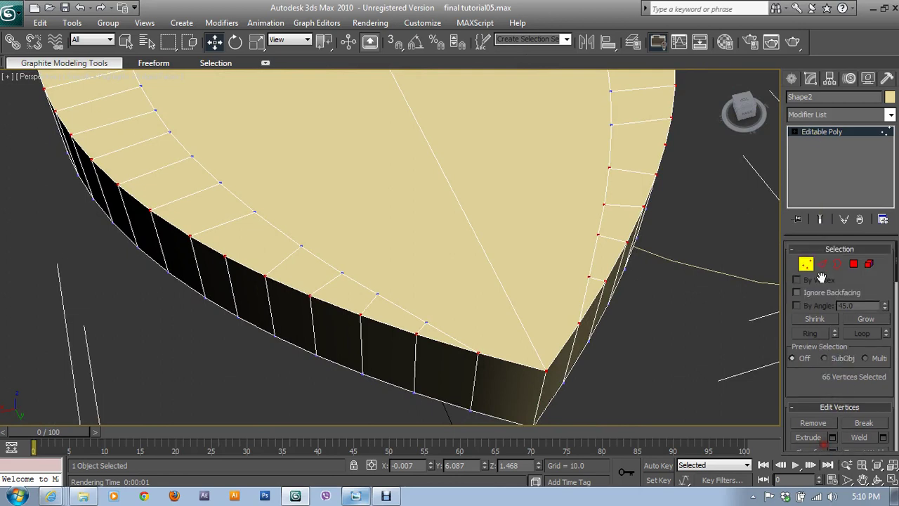
key(2)
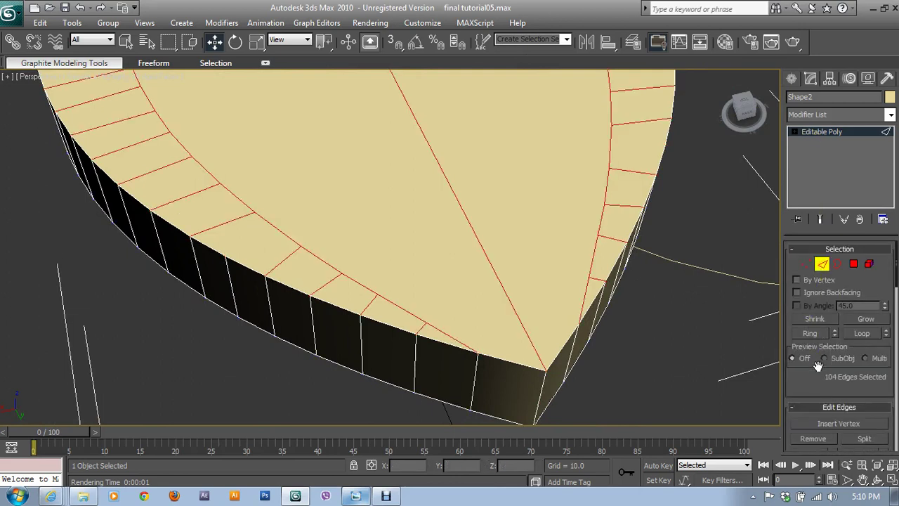
drag(808, 380, 808, 329)
click(832, 369)
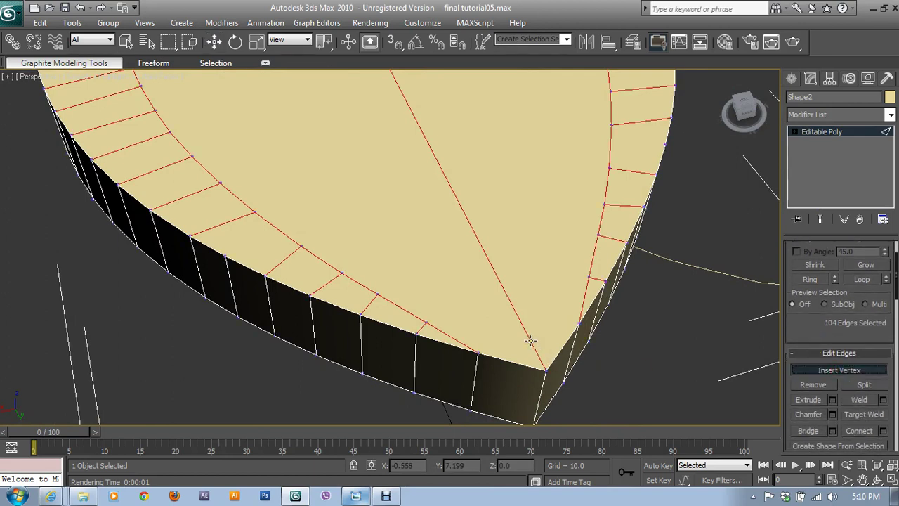
click(533, 347)
scroll(805, 323, up, 3)
- Connect two tip vertices with a new edge and move the corner vertex to tidy the tip
click(805, 264)
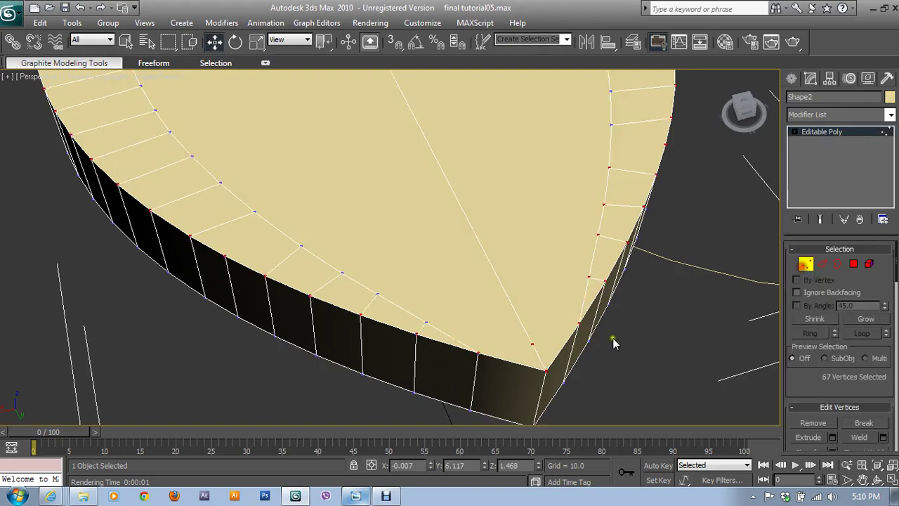
click(533, 344)
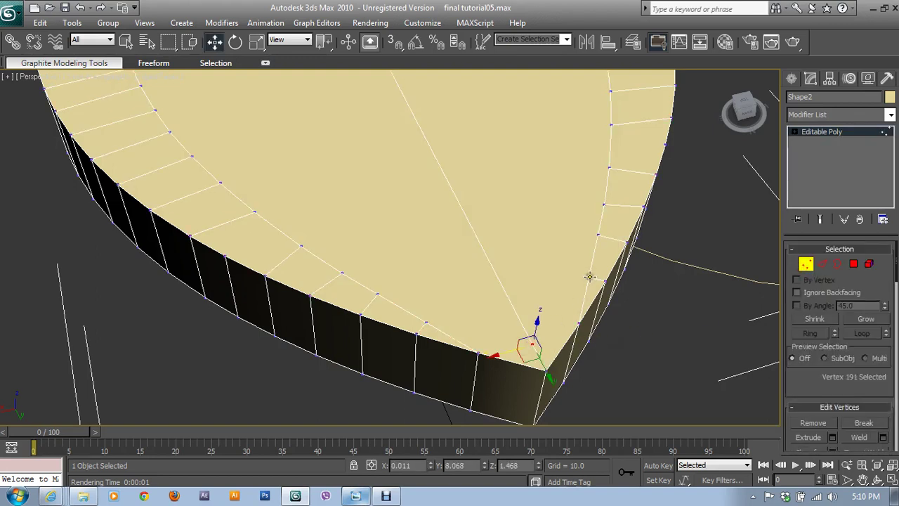
ctrl+click(588, 277)
scroll(830, 393, down, 2)
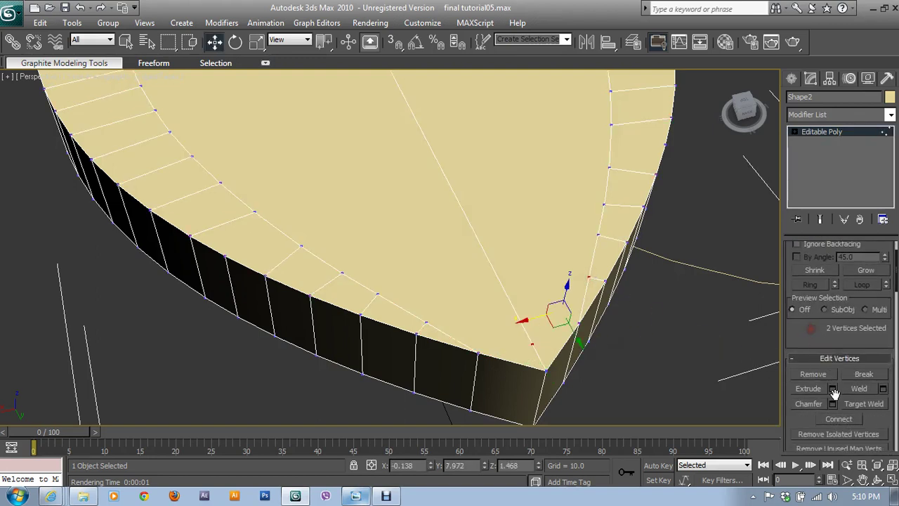
click(839, 419)
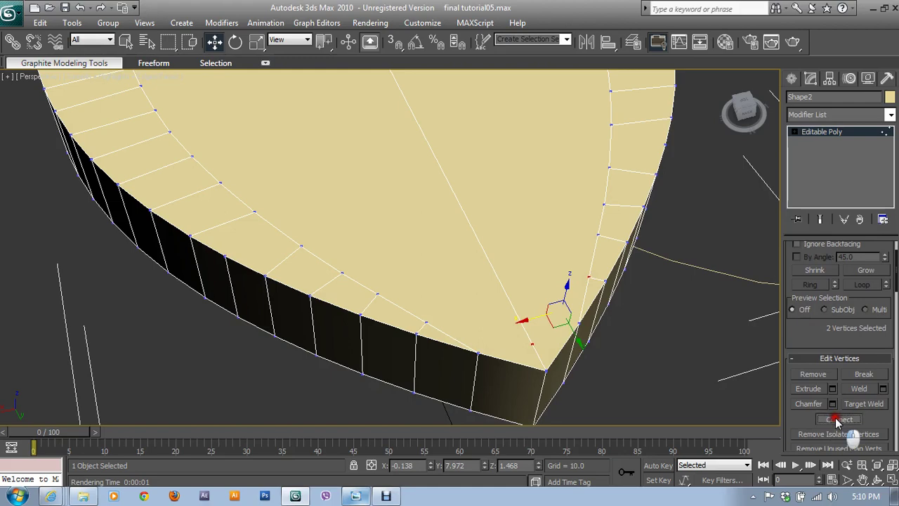
click(532, 344)
ctrl+click(427, 321)
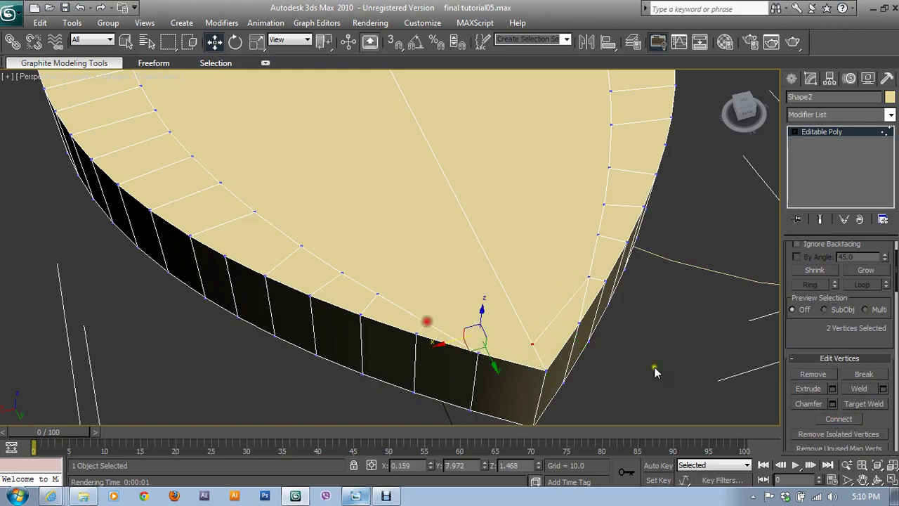
click(839, 419)
mouse_move(619, 372)
alt+middle_down()
mouse_move(478, 378)
mouse_move(456, 361)
mouse_move(554, 398)
alt+middle_up()
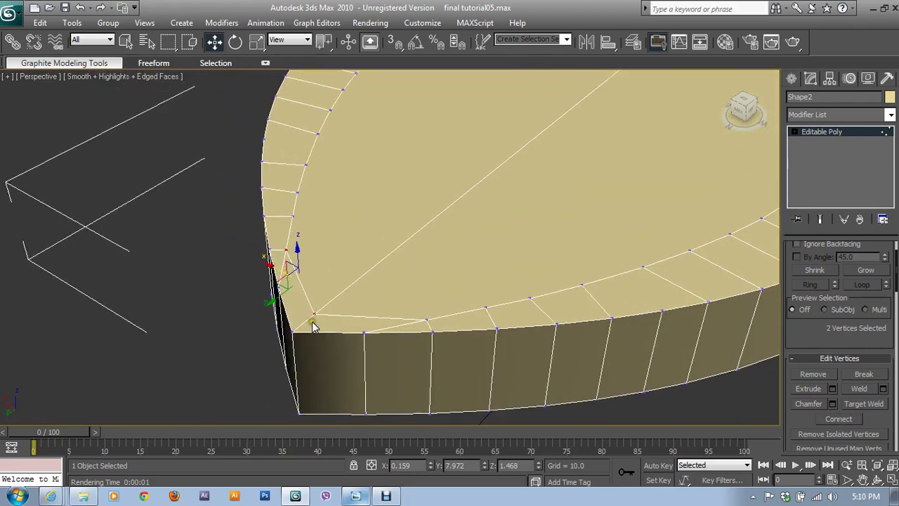
drag(312, 313, 278, 340)
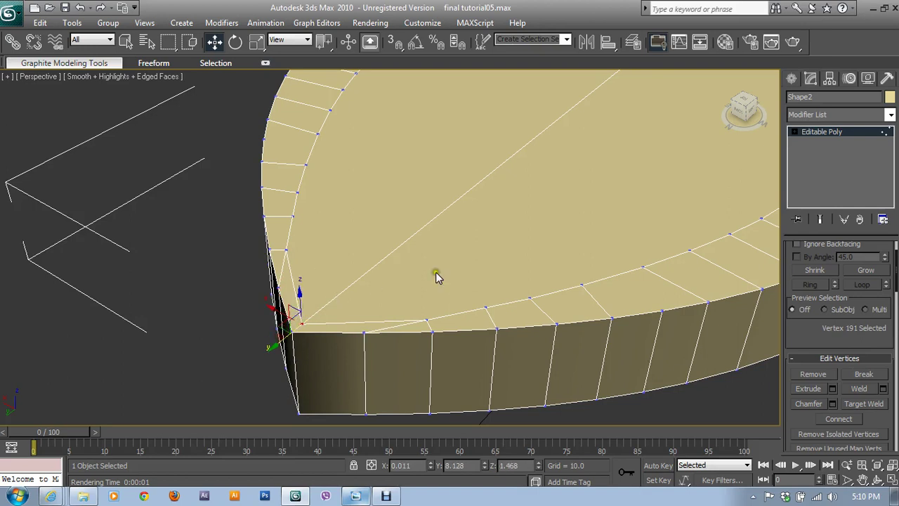
- Remove the two stray edges beside the tip and return to Vertex mode
click(815, 135)
click(822, 263)
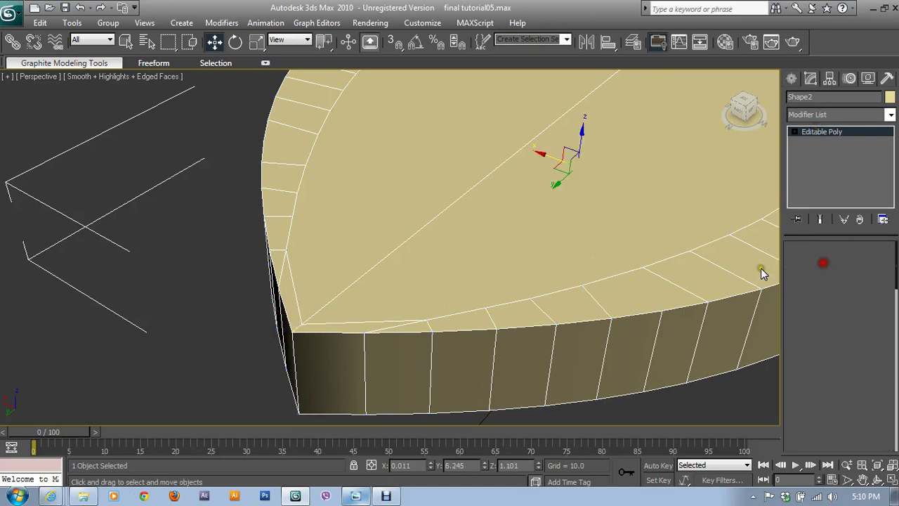
click(282, 276)
ctrl+click(409, 326)
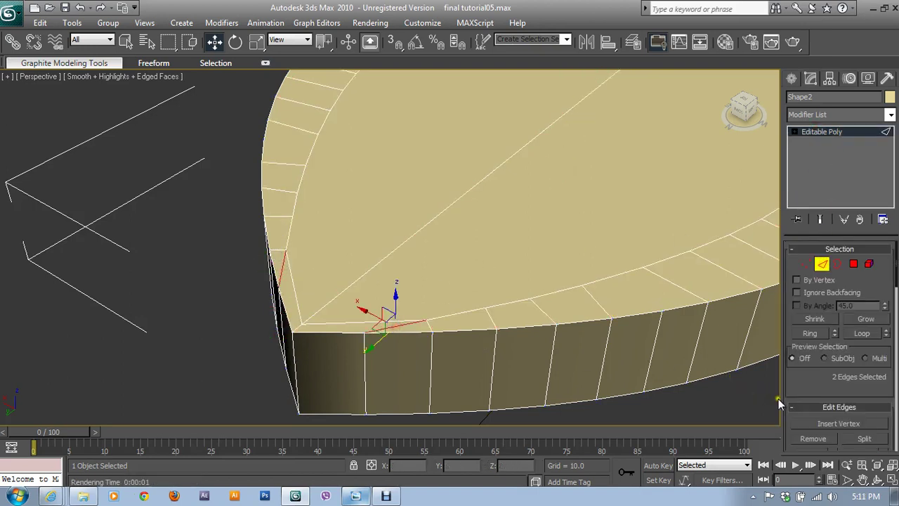
scroll(814, 390, down, 1)
click(812, 411)
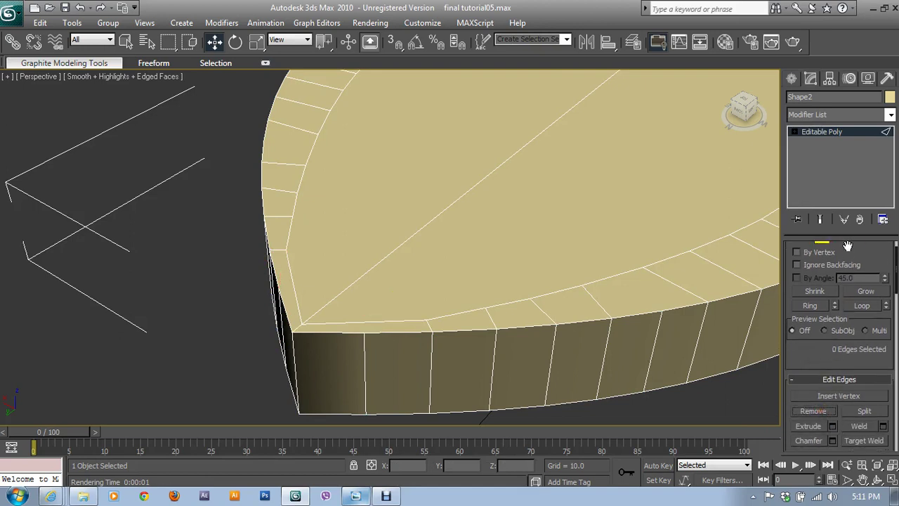
click(794, 132)
click(821, 141)
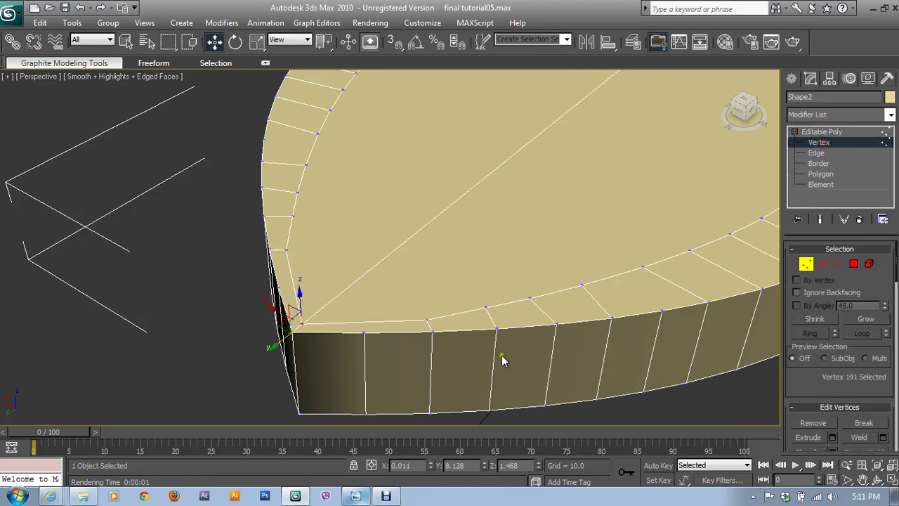
- Box-select the top row of vertices in the Front view, then maximize the Top view
key(alt+w)
drag(475, 140, 635, 168)
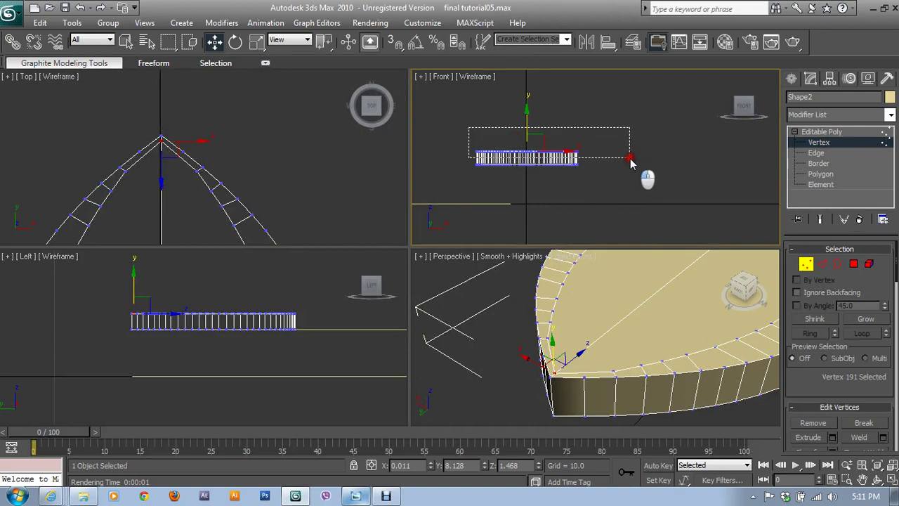
right_click(200, 185)
key(alt+w)
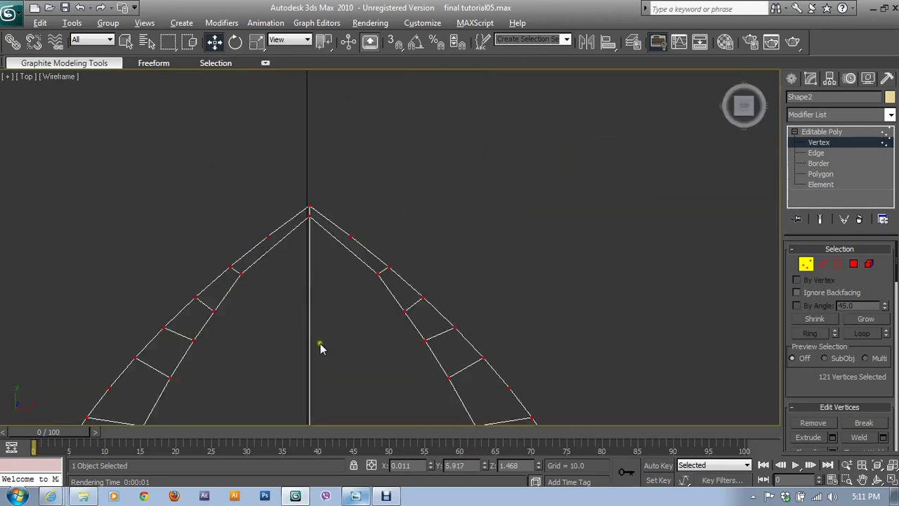
scroll(435, 224, up, 2)
scroll(443, 220, down, 1)
middle_drag(397, 307, 419, 191)
- Deselect the inner vertices along the left side of the arch
mouse_move(387, 201)
mouse_down()
mouse_move(307, 320)
mouse_move(297, 357)
mouse_up()
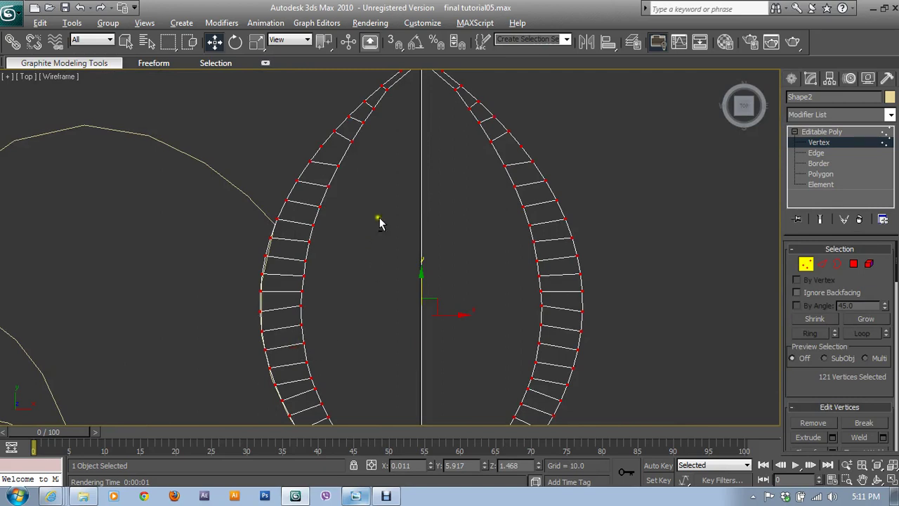
alt+drag(379, 219, 298, 337)
alt+drag(371, 270, 312, 381)
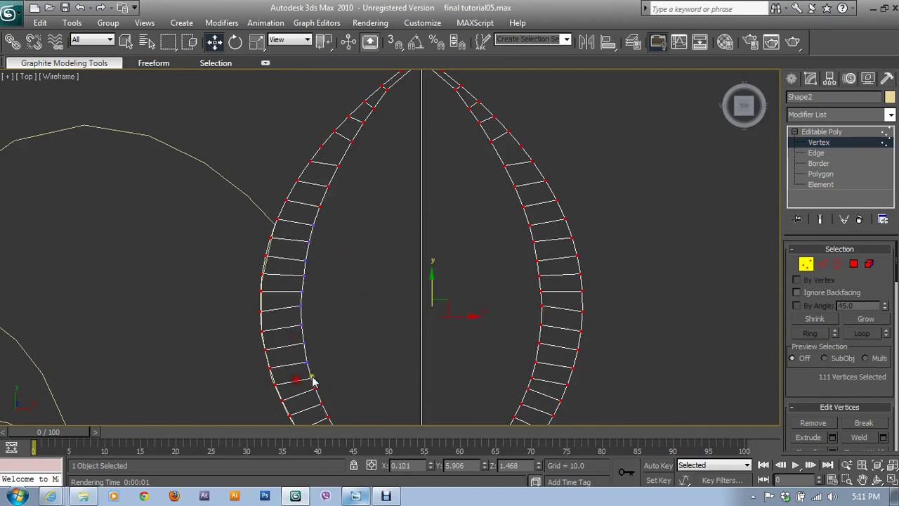
middle_drag(339, 353, 337, 242)
alt+drag(380, 237, 313, 330)
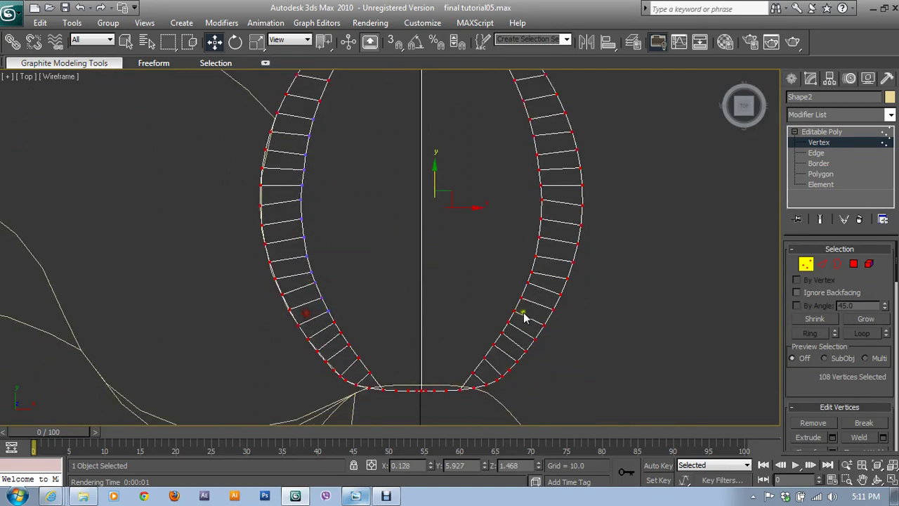
key(alt+w)
right_click(465, 159)
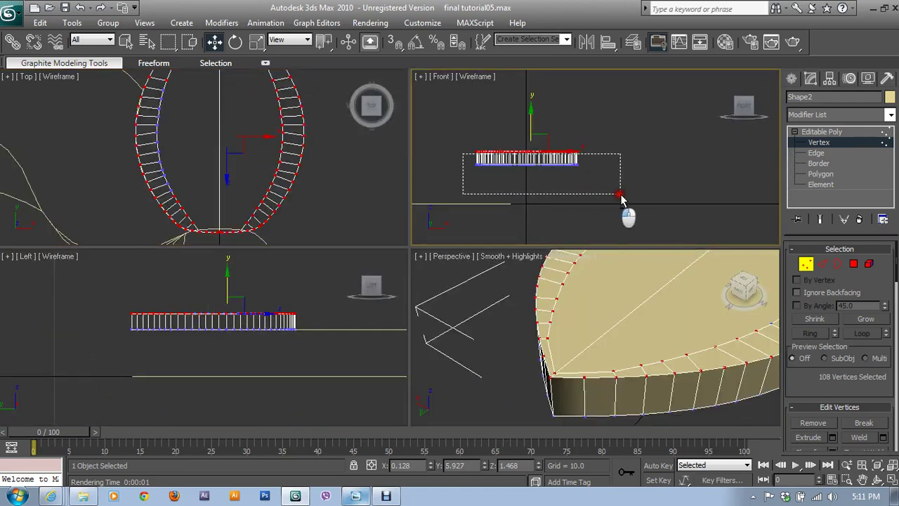
right_click(178, 184)
key(alt+w)
- Deselect the lower-left, bottom-centre and right-arc inner vertices
alt+drag(390, 295, 331, 359)
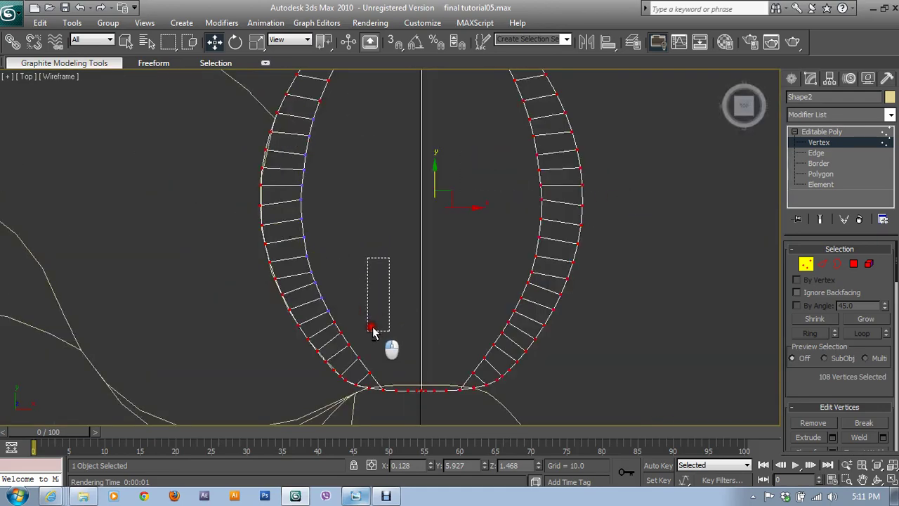
alt+drag(417, 338, 354, 373)
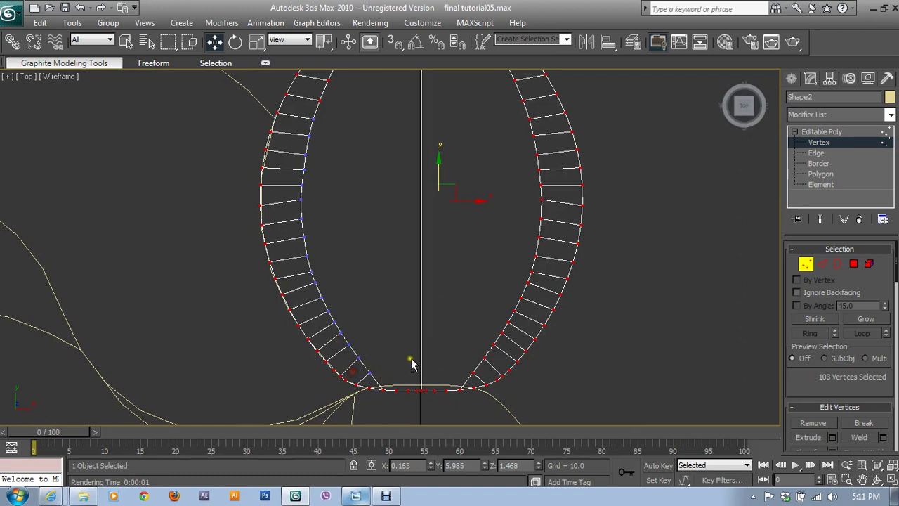
alt+drag(412, 365, 382, 401)
alt+drag(410, 327, 449, 415)
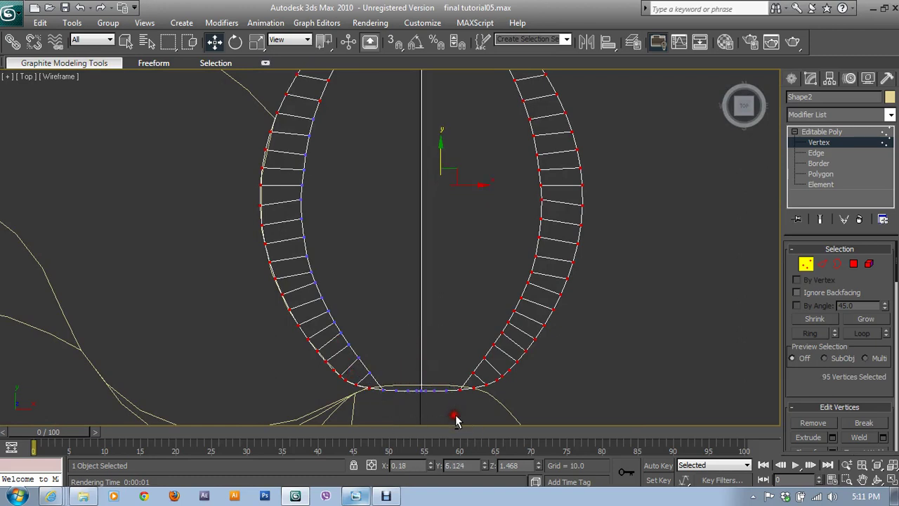
alt+drag(450, 217, 492, 372)
alt+drag(453, 191, 533, 373)
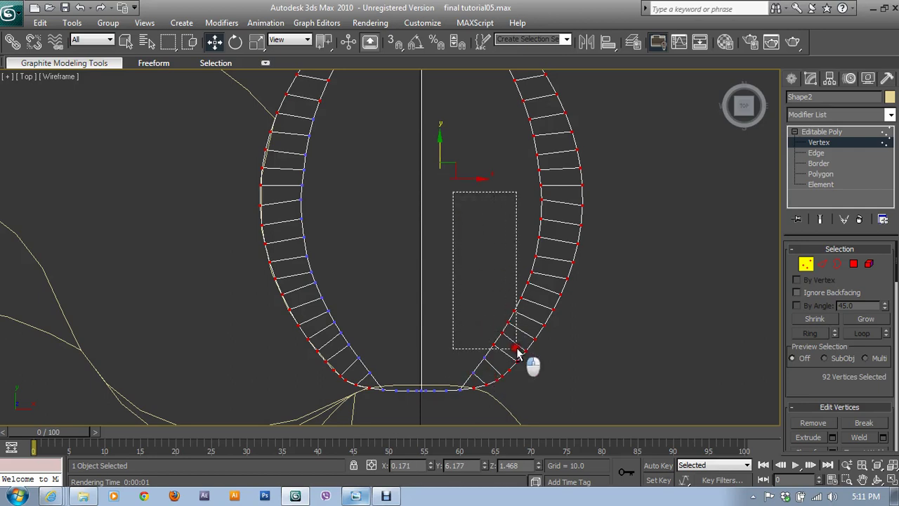
alt+drag(493, 196, 558, 317)
- Deselect the remaining inner vertices near the arch tip, leaving 70 selected
alt+drag(490, 86, 544, 160)
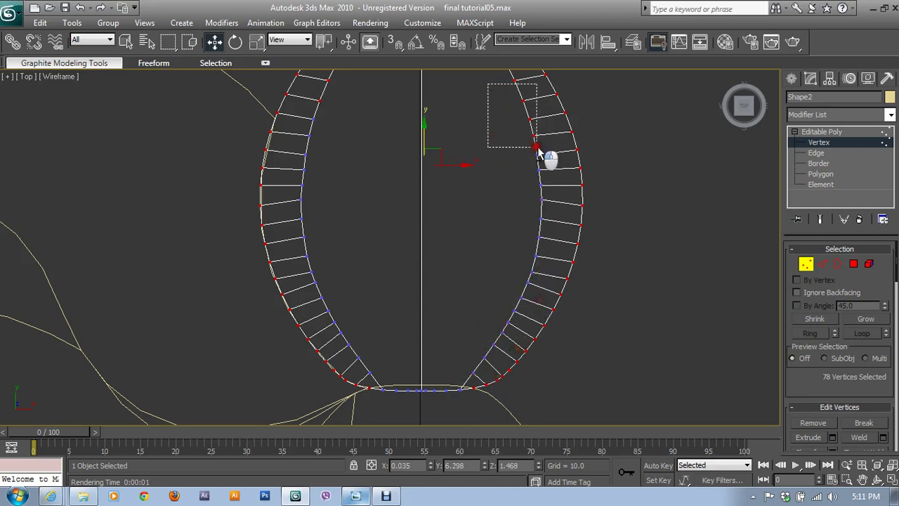
middle_drag(538, 147, 435, 304)
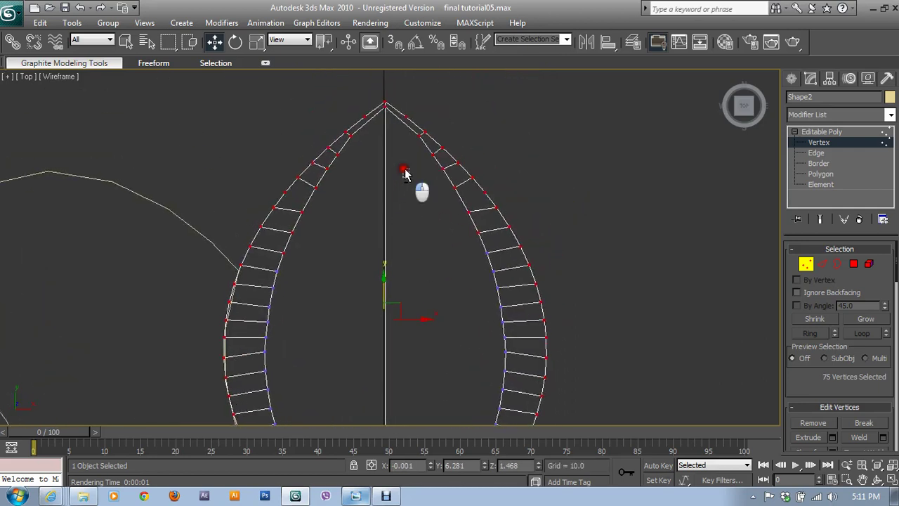
alt+drag(401, 166, 474, 284)
alt+drag(438, 199, 482, 275)
alt+drag(420, 149, 455, 203)
alt+drag(433, 166, 453, 193)
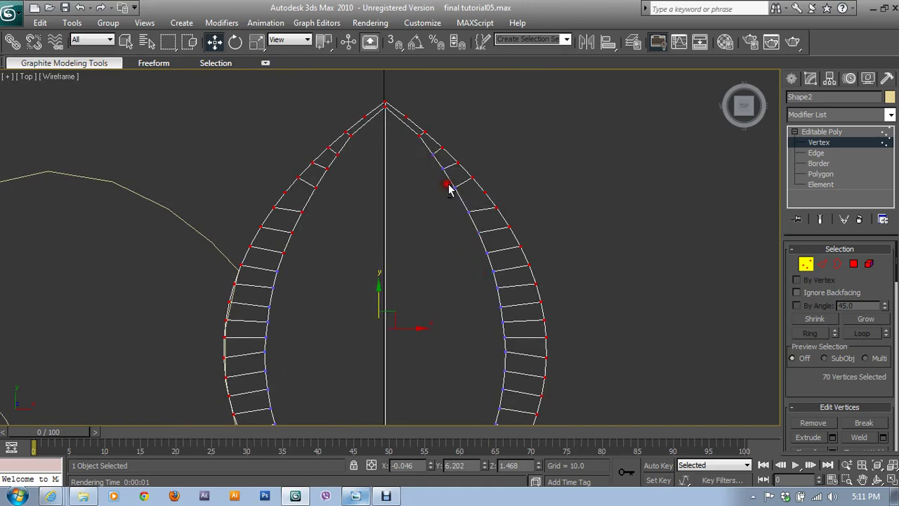
scroll(437, 223, up, 2)
middle_drag(437, 172, 435, 279)
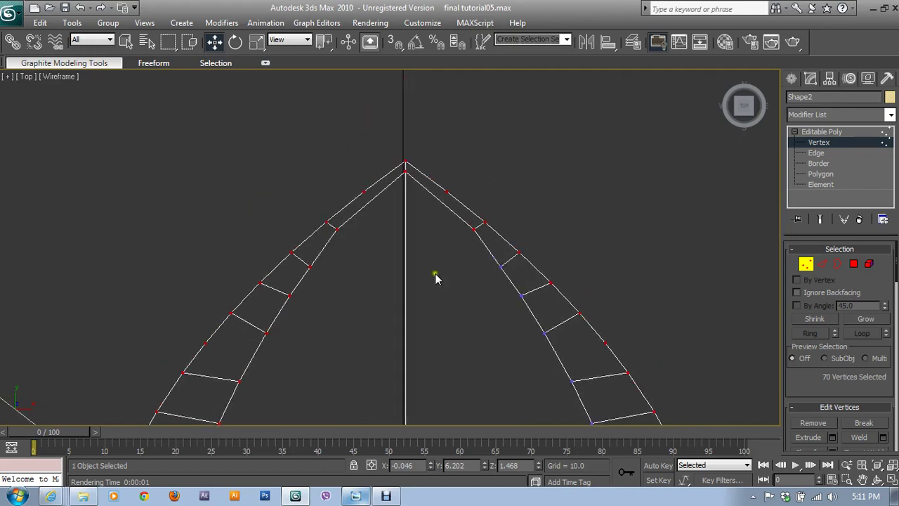
- Deselect the leaf's tip and rim vertices, leaving only the inner top vertices selected
click(405, 176)
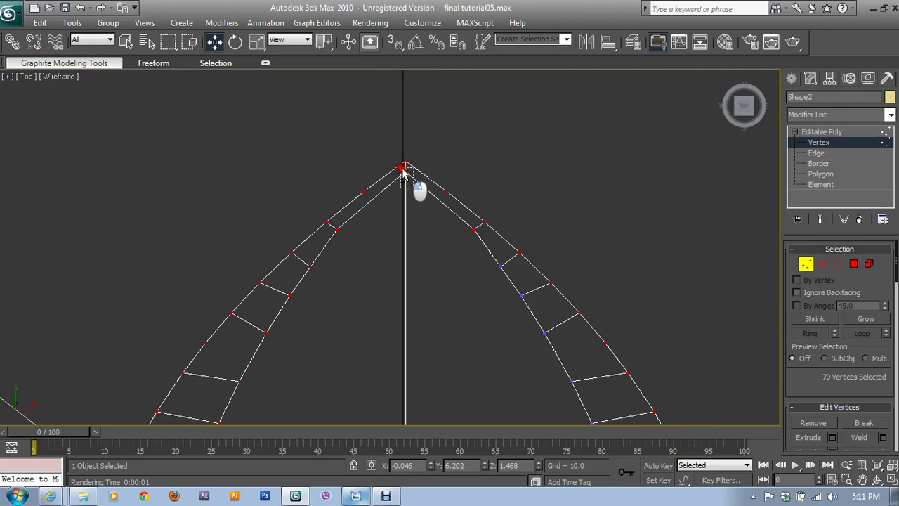
alt+drag(406, 177, 425, 200)
alt+drag(476, 247, 457, 227)
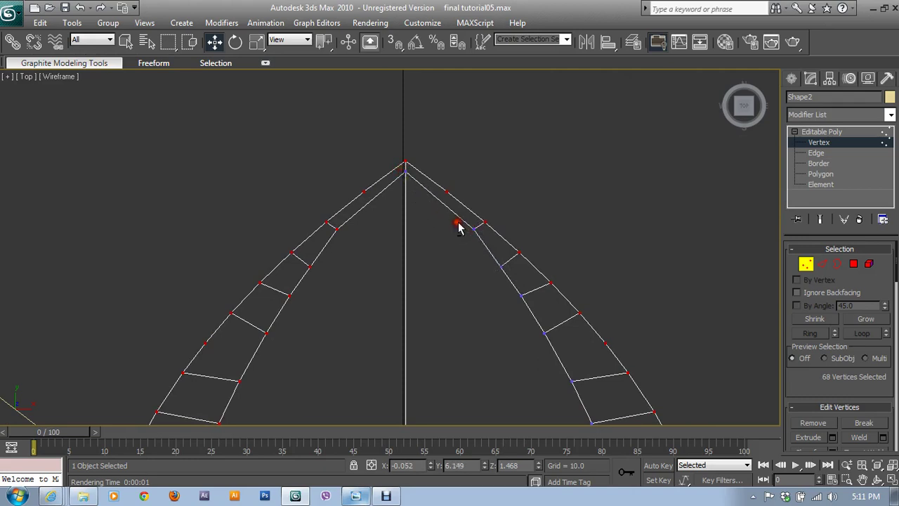
mouse_move(344, 226)
alt+mouse_down()
mouse_move(358, 243)
mouse_move(316, 280)
alt+mouse_up()
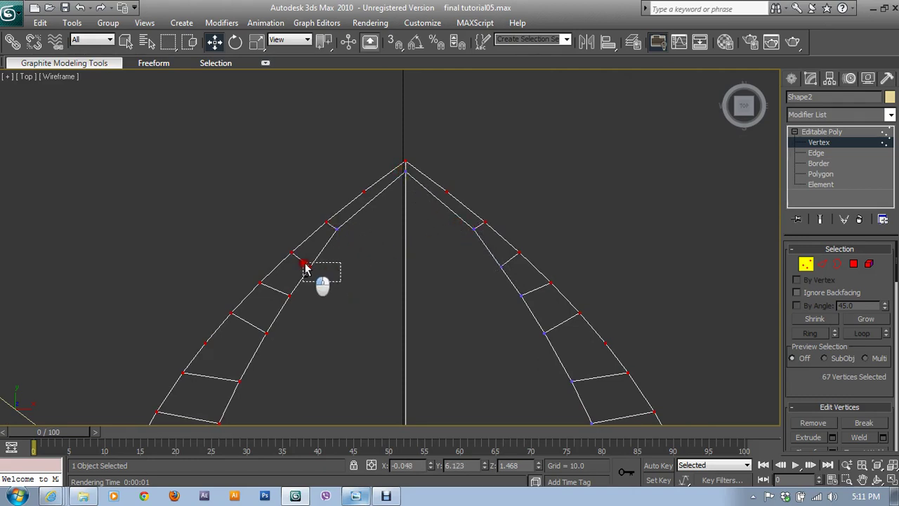
mouse_move(303, 309)
alt+mouse_down()
mouse_move(313, 317)
mouse_move(281, 290)
alt+mouse_up()
alt+drag(248, 321, 275, 342)
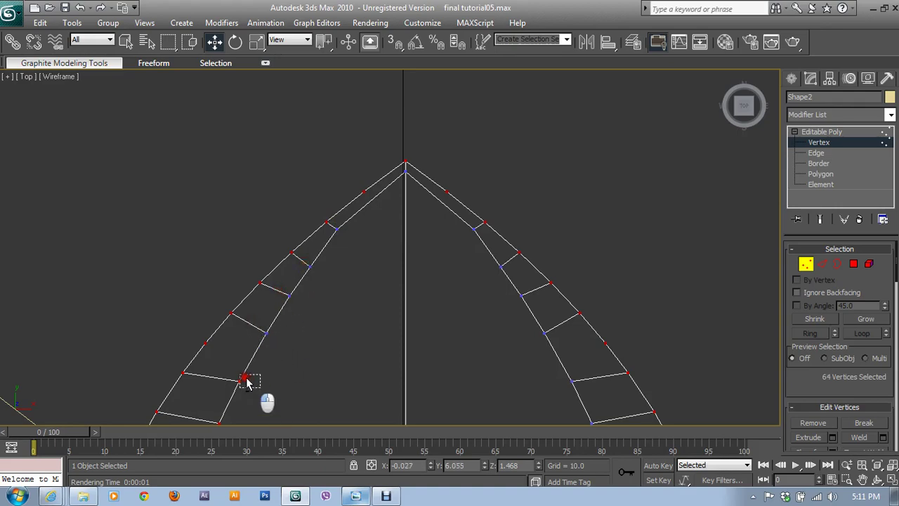
alt+drag(233, 370, 267, 391)
scroll(267, 392, up, 3)
mouse_move(265, 257)
alt+mouse_down()
mouse_move(287, 283)
mouse_move(275, 337)
alt+mouse_up()
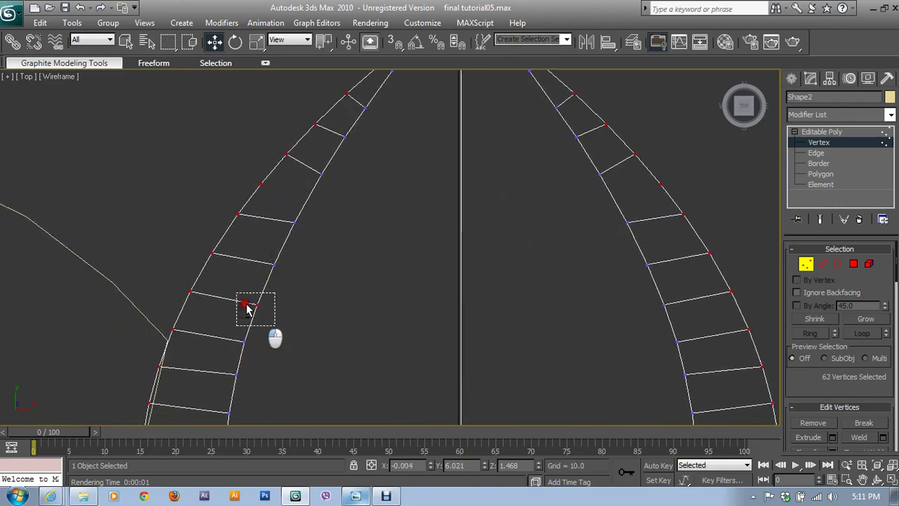
- In a maximized Perspective view, drag the inner top vertices down on Z, then compare with the carved-flower photo
key(alt+w)
right_click(587, 321)
key(alt+w)
scroll(586, 295, down, 5)
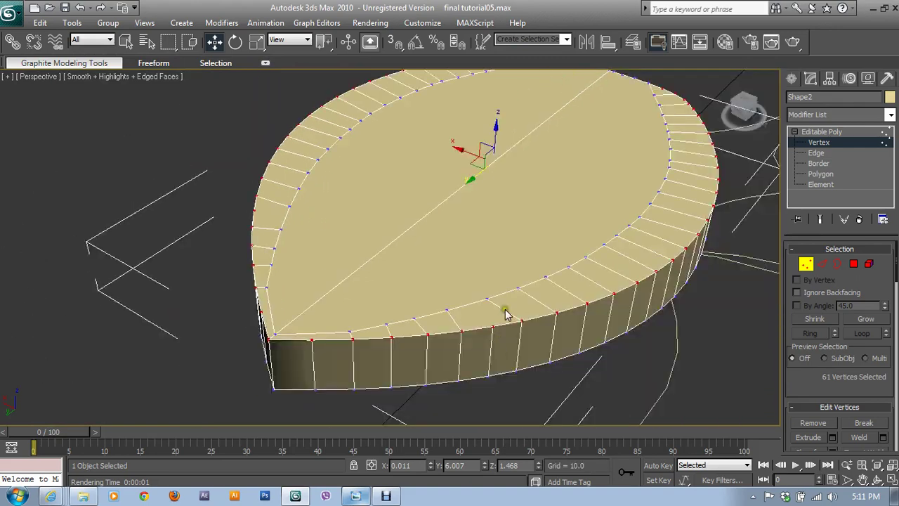
drag(496, 131, 497, 144)
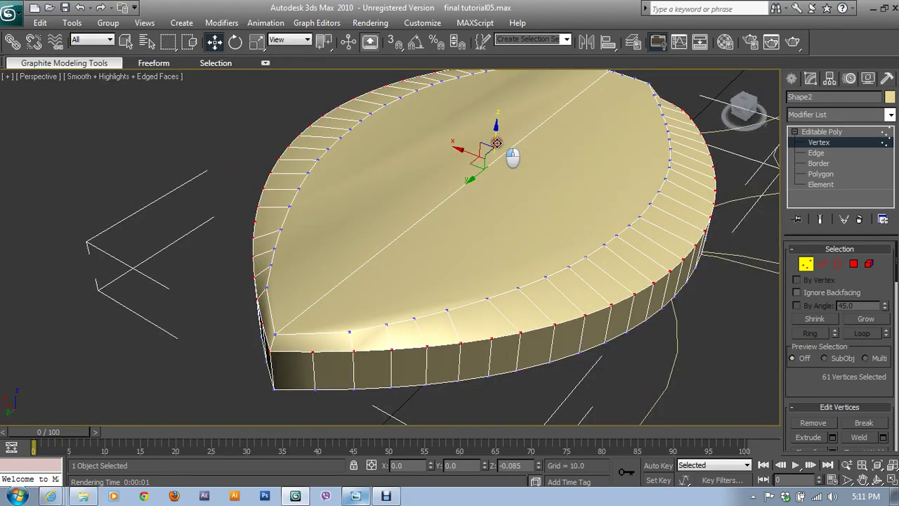
drag(496, 143, 503, 157)
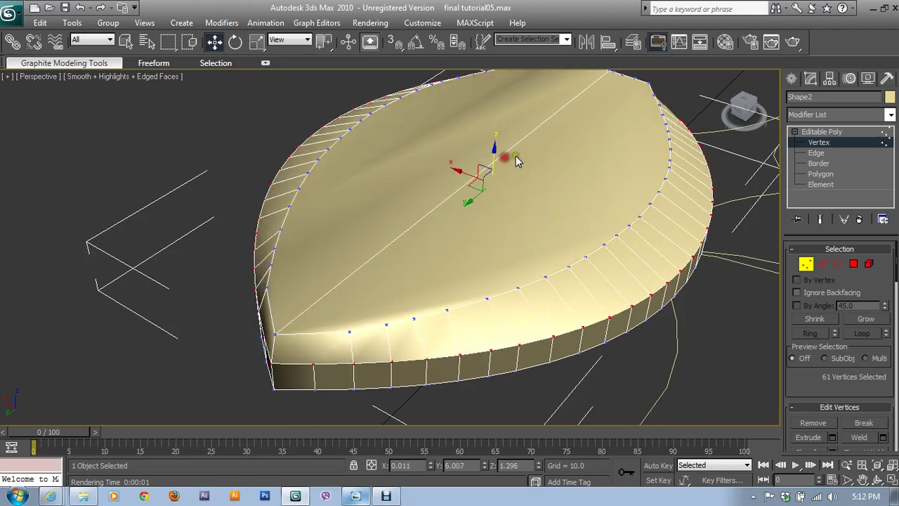
mouse_move(512, 158)
alt+middle_down()
mouse_move(532, 161)
mouse_move(484, 175)
mouse_move(410, 157)
mouse_move(462, 262)
alt+middle_up()
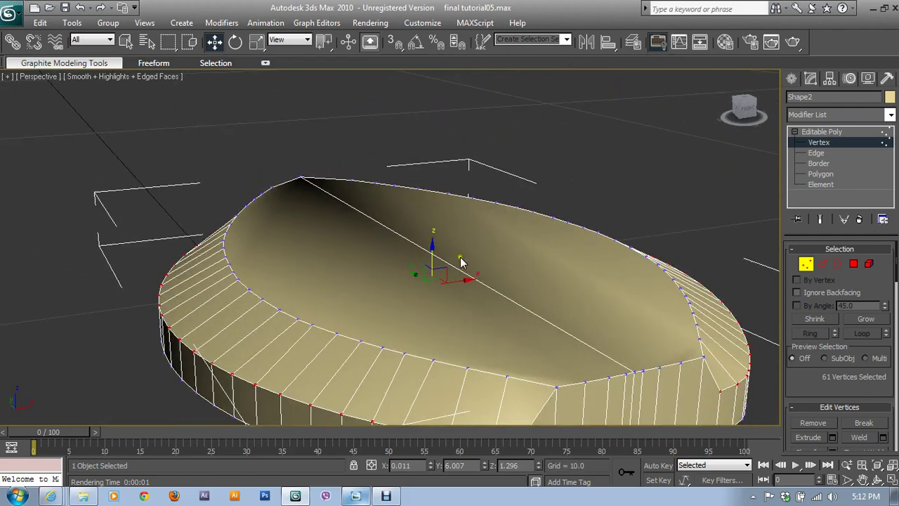
click(366, 498)
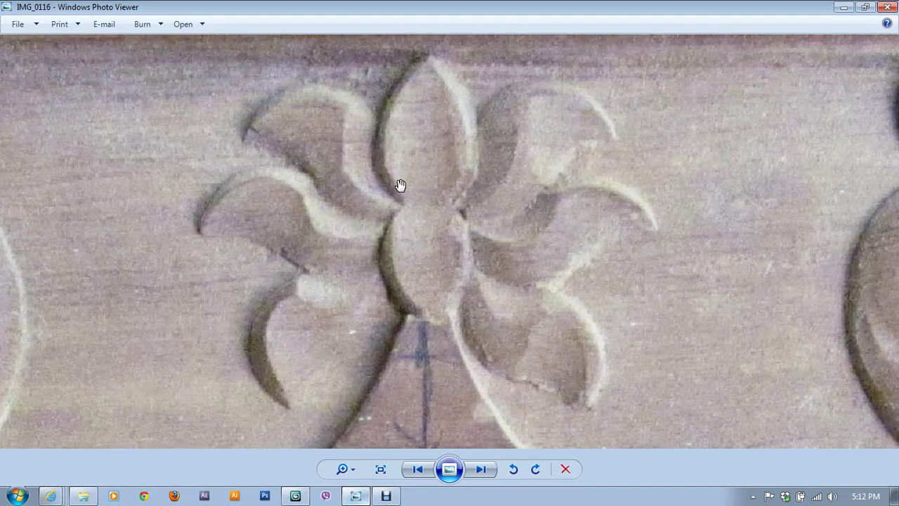
- Lower the selected top vertices slightly further to deepen the leaf's dish
click(356, 495)
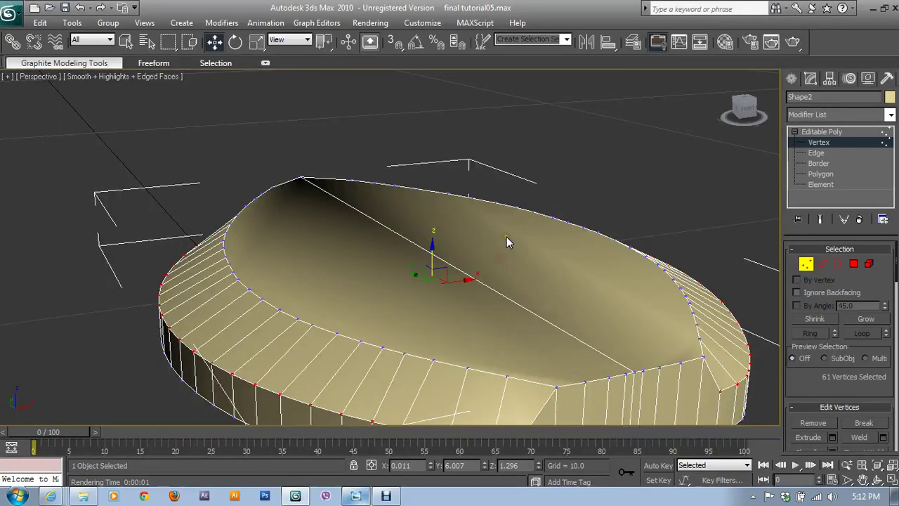
mouse_move(488, 241)
alt+middle_down()
mouse_move(491, 200)
mouse_move(464, 207)
alt+middle_up()
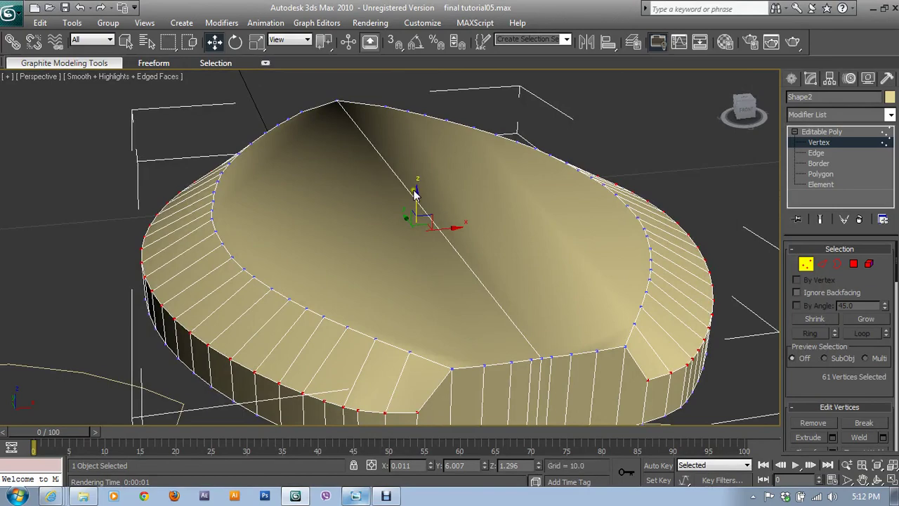
drag(416, 191, 419, 200)
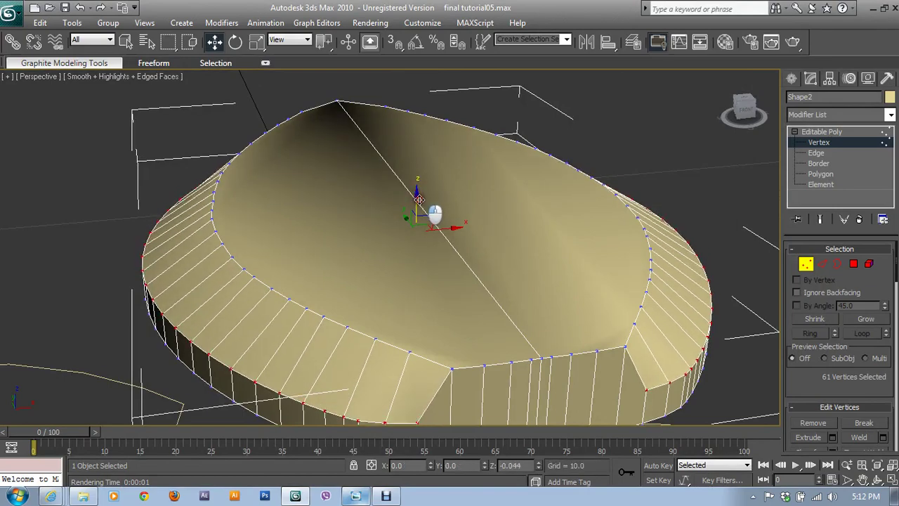
alt+middle_drag(418, 199, 571, 225)
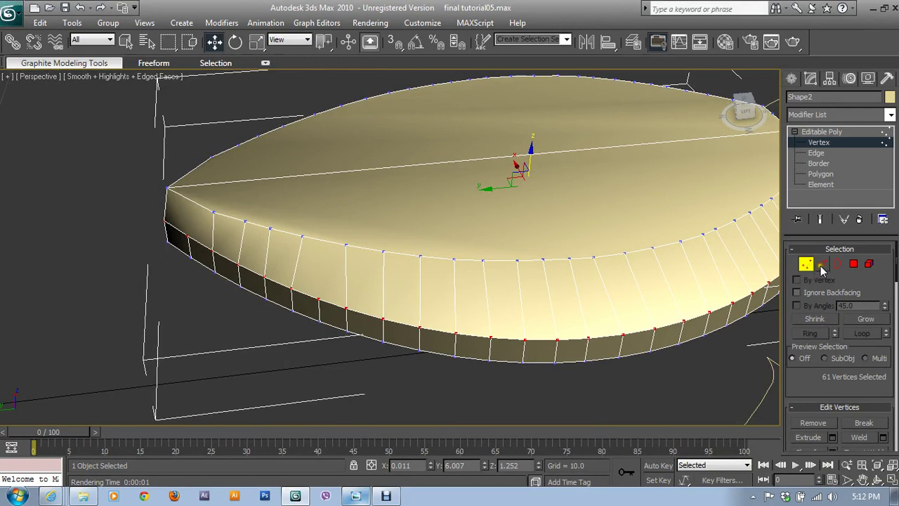
- Insert a new vertex on a rim edge near the leaf's pointed tip
click(822, 265)
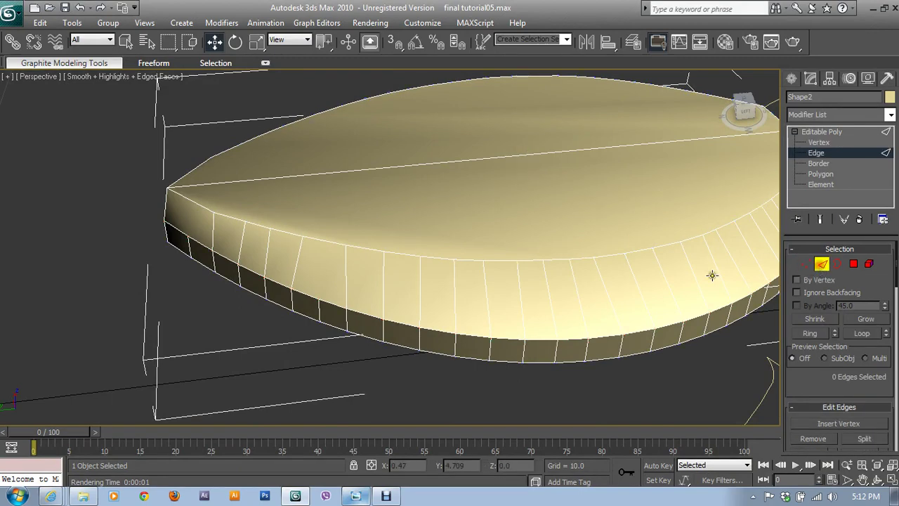
click(211, 210)
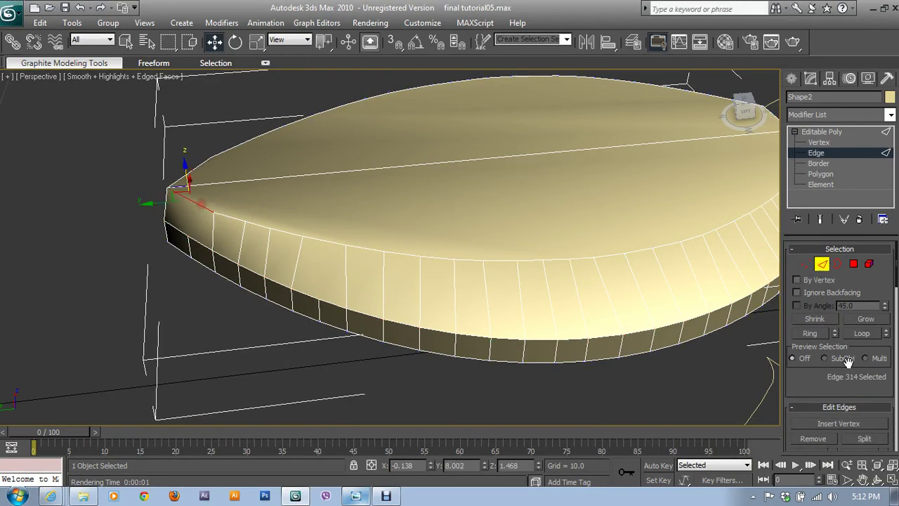
scroll(832, 390, down, 1)
click(833, 408)
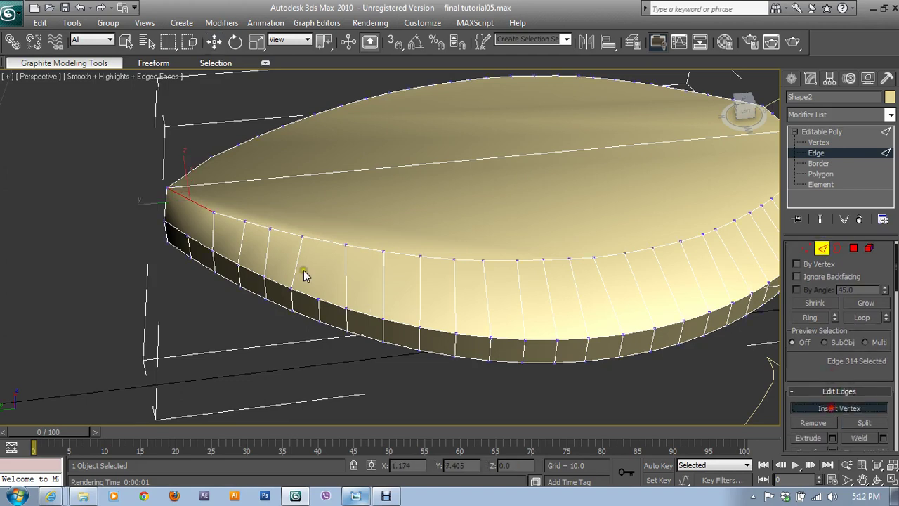
click(189, 201)
alt+middle_drag(189, 201, 259, 279)
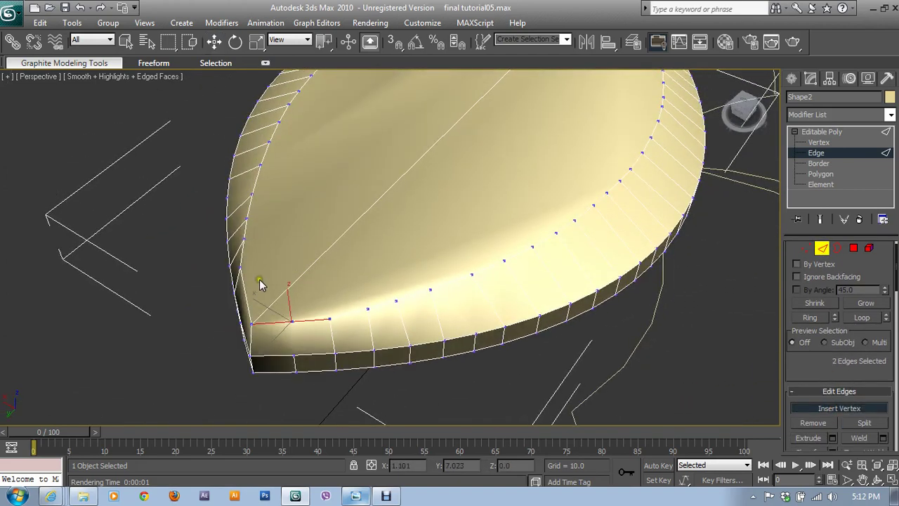
right_click(321, 287)
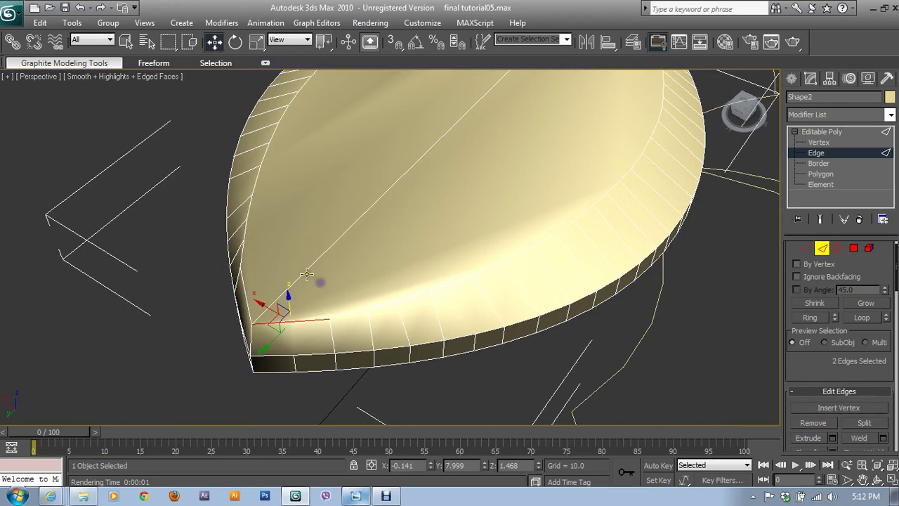
- In the maximized Top view, connect two vertex pairs near the tip with new edges
key(alt+w)
key(alt+w)
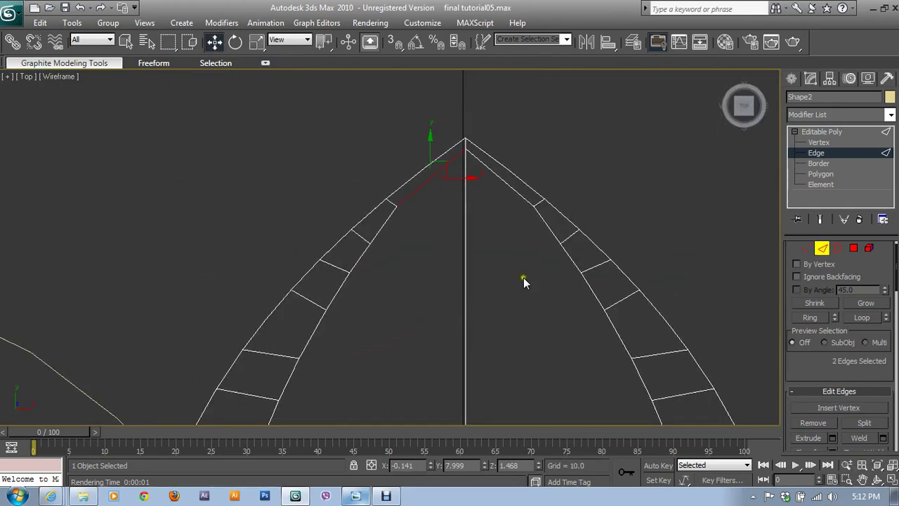
key(1)
drag(415, 150, 435, 194)
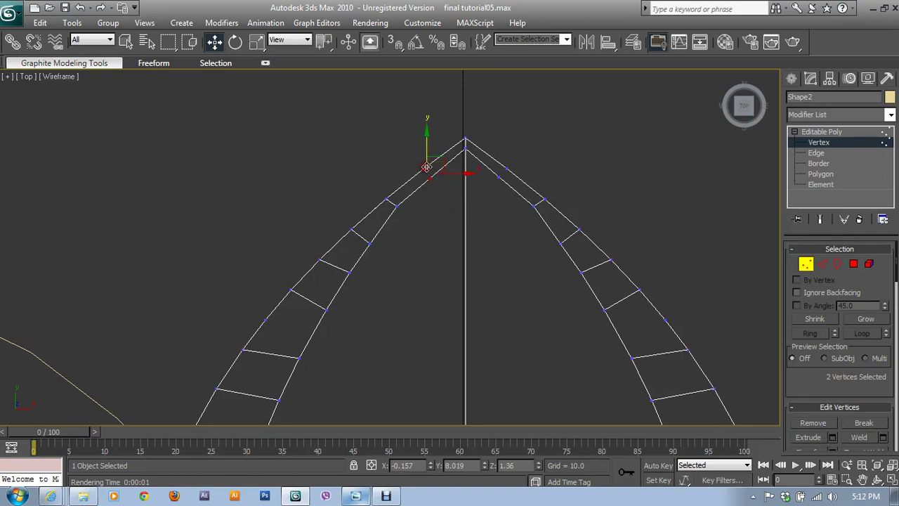
scroll(823, 368, down, 2)
click(842, 432)
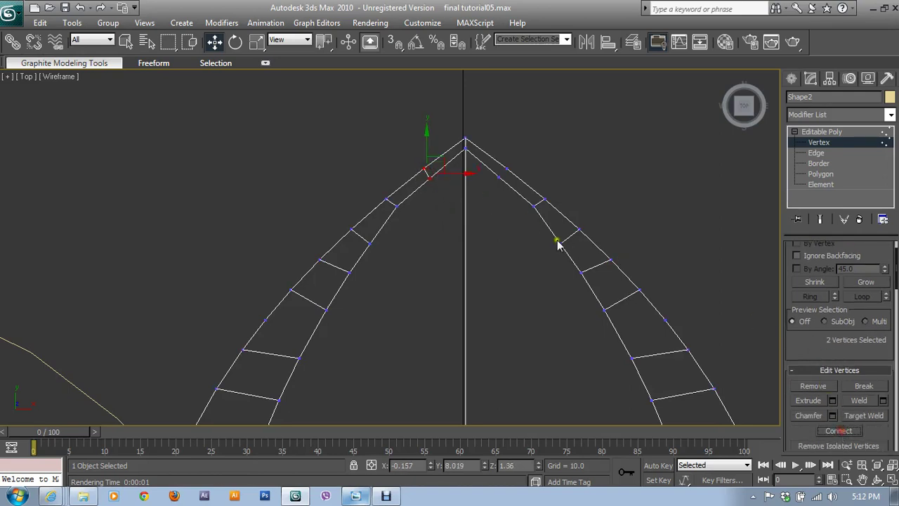
click(503, 175)
ctrl+click(504, 164)
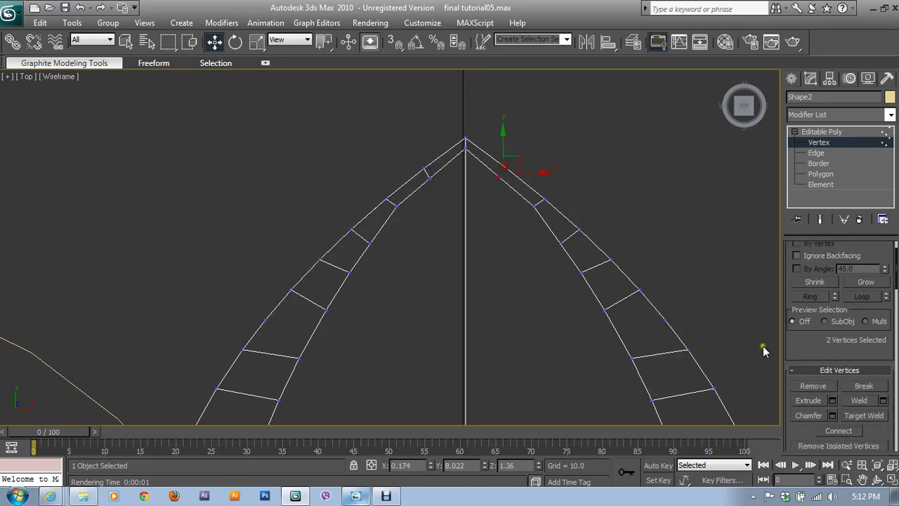
click(833, 430)
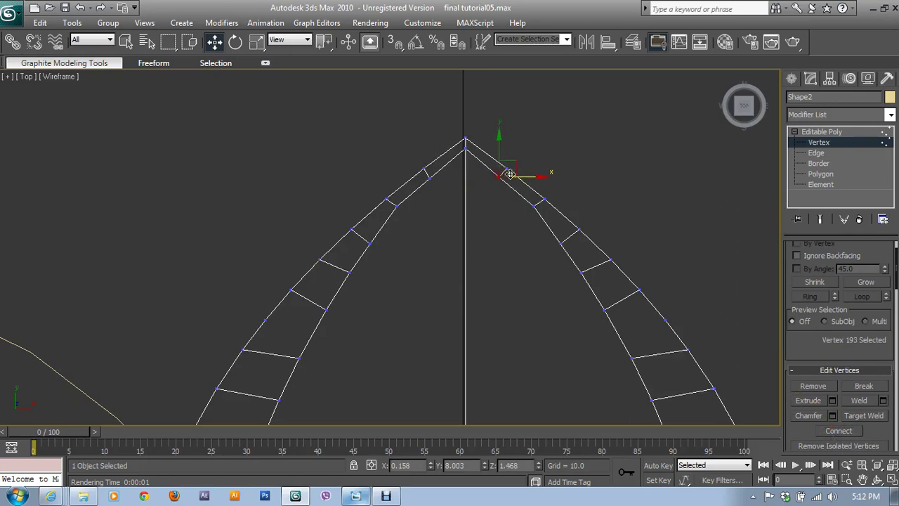
- Nudge a left-arch vertex near the tip slightly to the right
click(536, 207)
drag(539, 212, 564, 220)
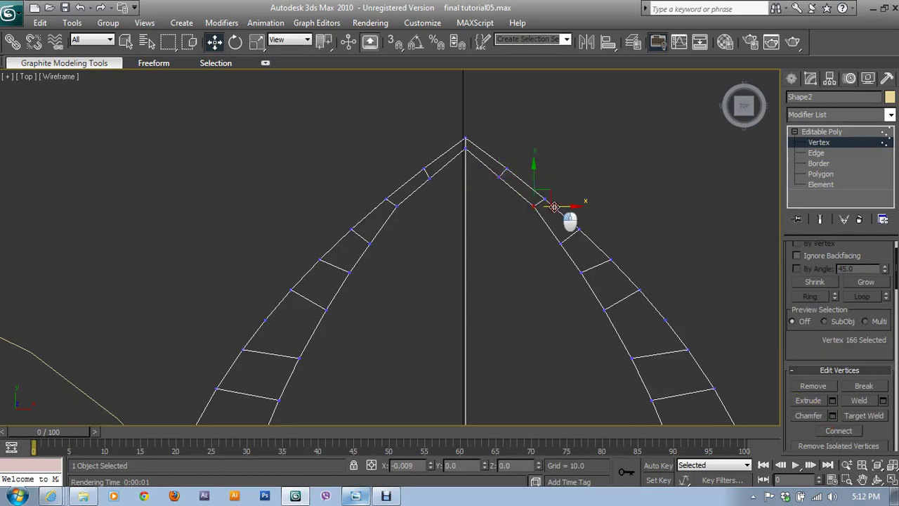
right_click(564, 221)
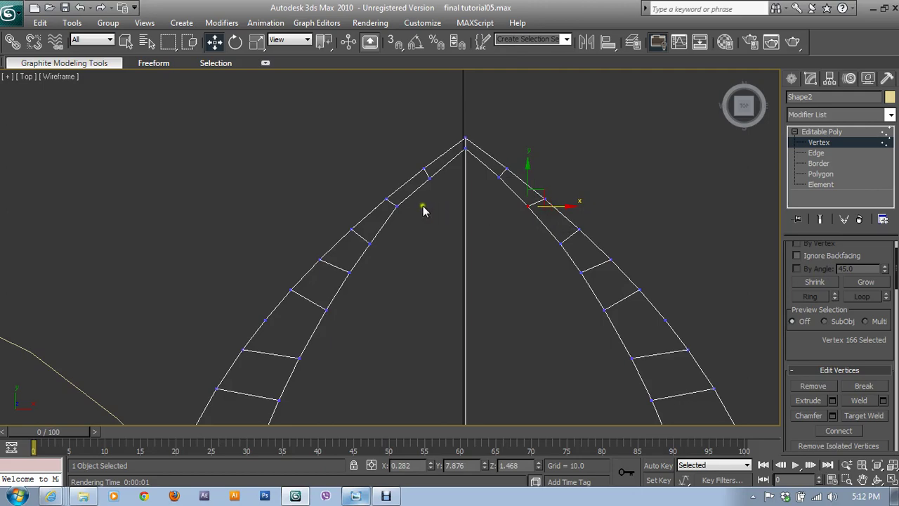
drag(400, 208, 429, 210)
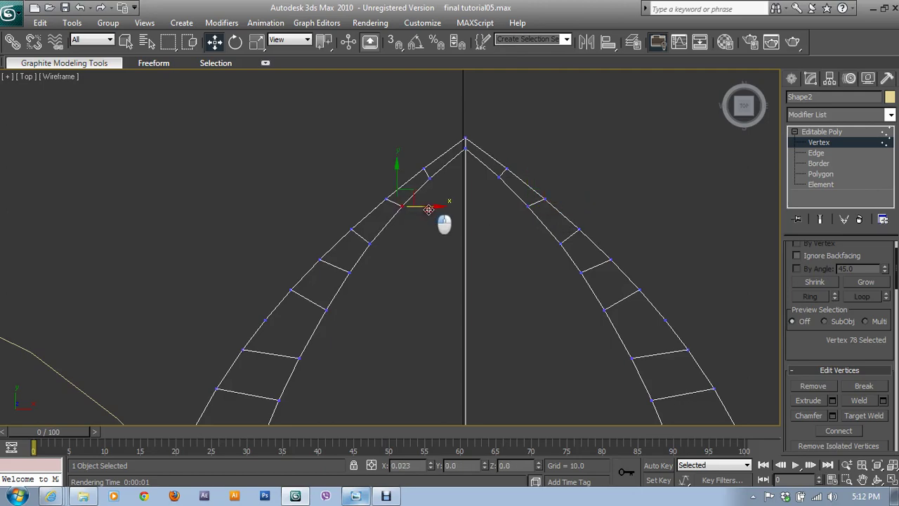
- Select the central edge running down the leaf and maximize the Top view over the whole leaf
key(alt+w)
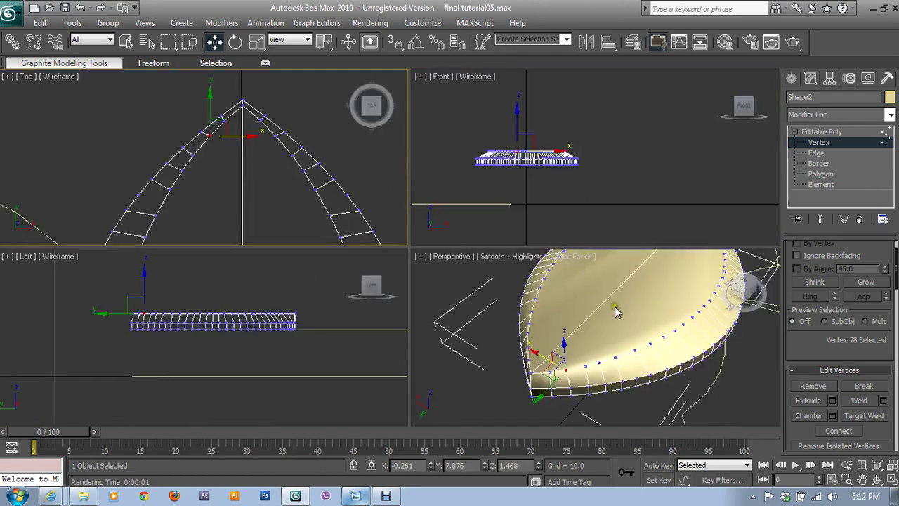
key(alt+w)
mouse_move(546, 254)
alt+middle_down()
mouse_move(423, 204)
mouse_move(475, 161)
mouse_move(490, 121)
mouse_move(484, 169)
mouse_move(530, 175)
mouse_move(361, 253)
mouse_move(453, 255)
mouse_move(387, 246)
mouse_move(400, 272)
alt+middle_up()
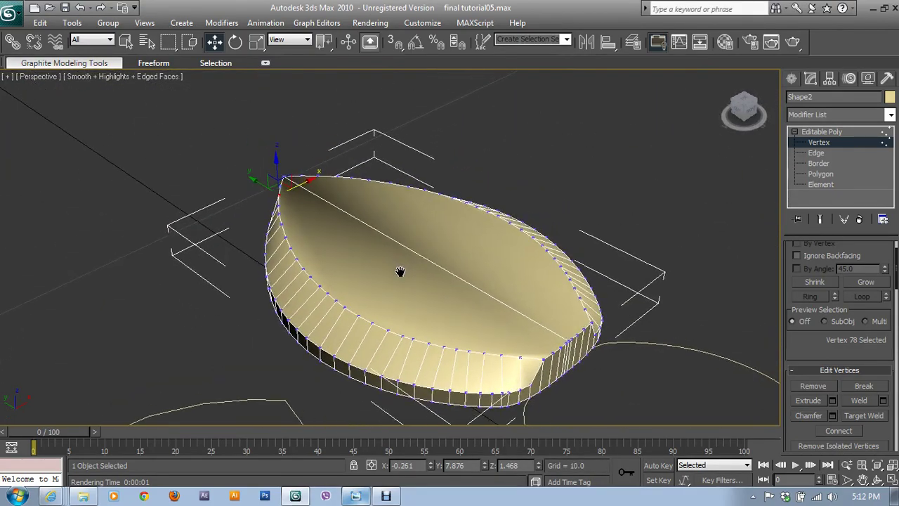
click(817, 154)
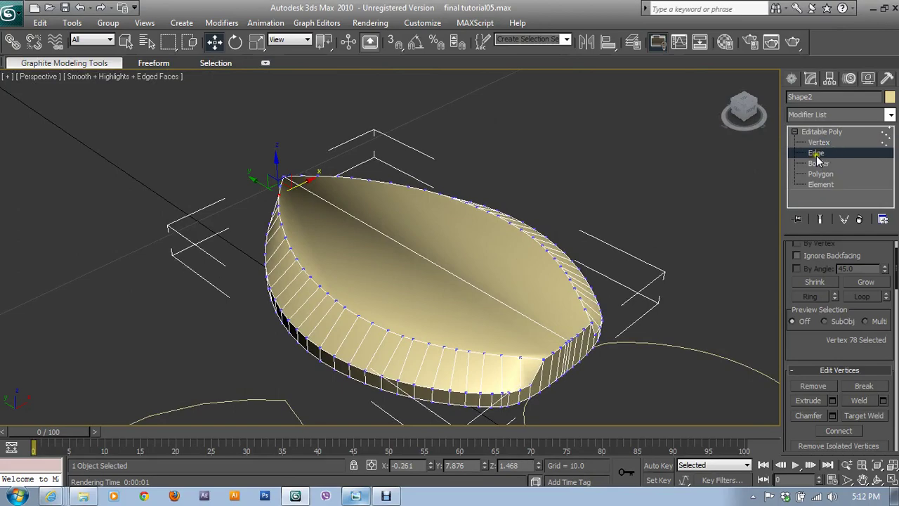
click(416, 253)
key(alt+w)
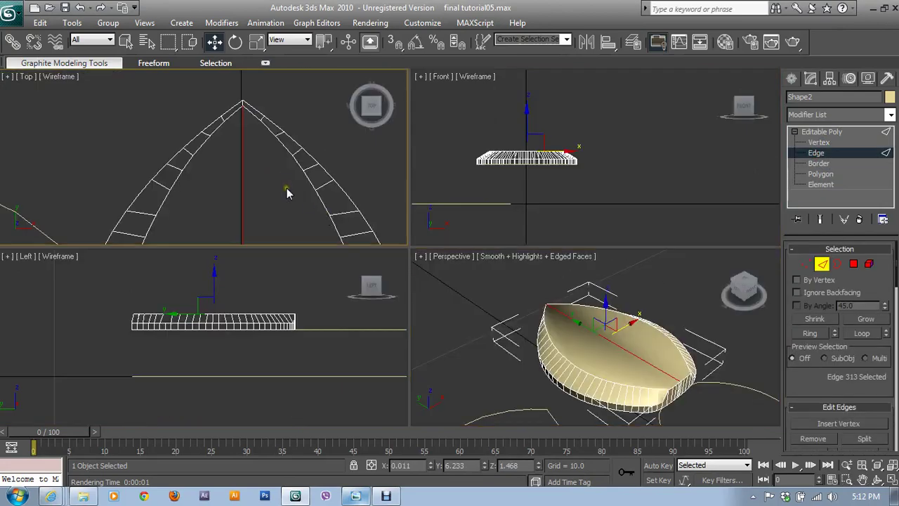
scroll(288, 190, down, 2)
key(alt+w)
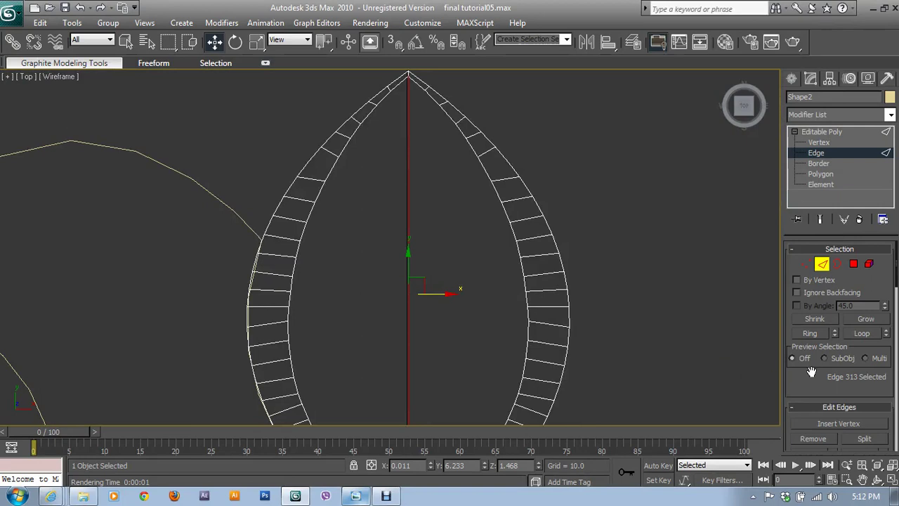
scroll(811, 372, down, 3)
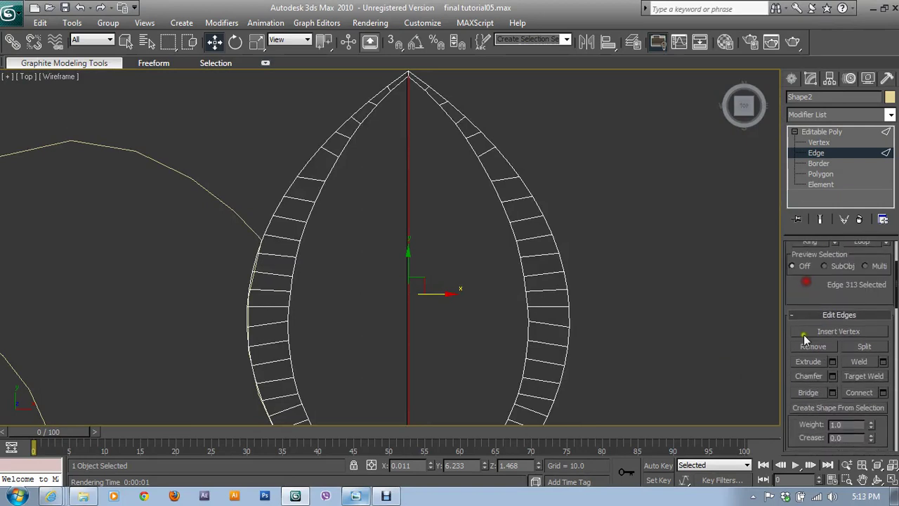
- Insert vertices along the upper half of the central edge, up to the tip
click(841, 331)
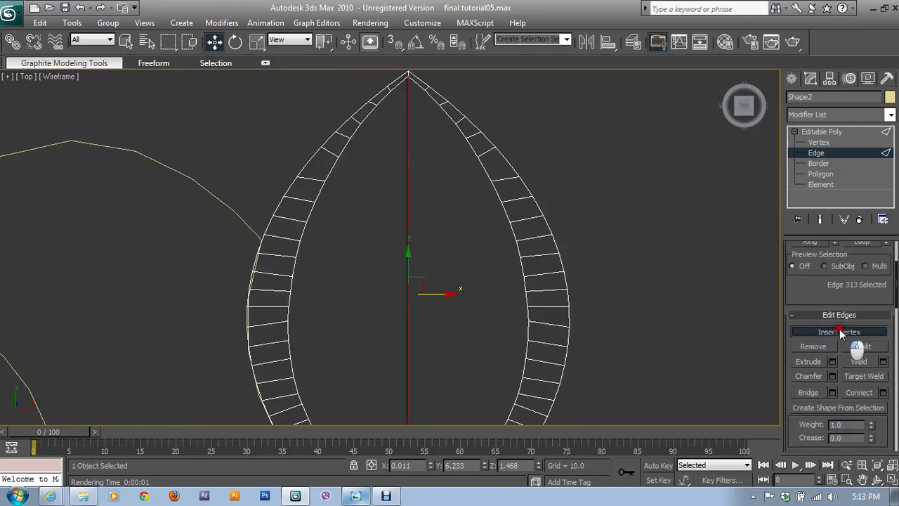
click(409, 292)
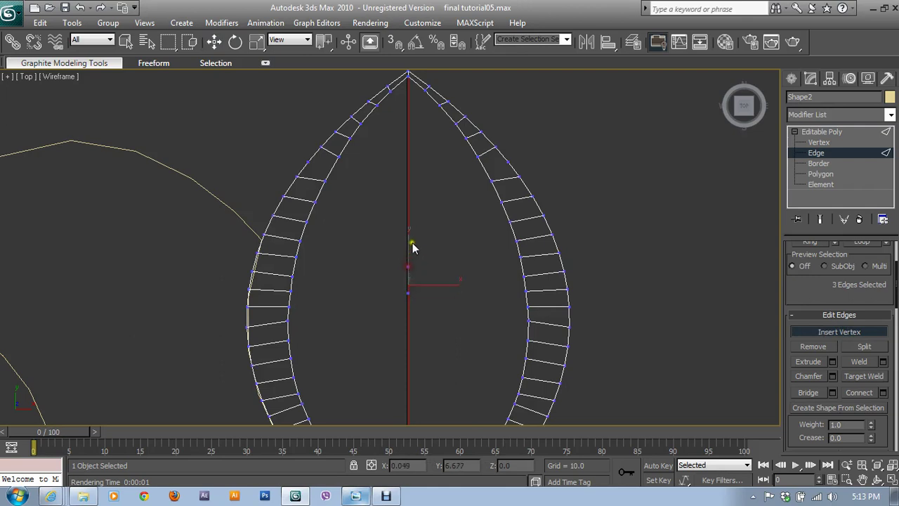
click(408, 243)
click(409, 220)
click(408, 164)
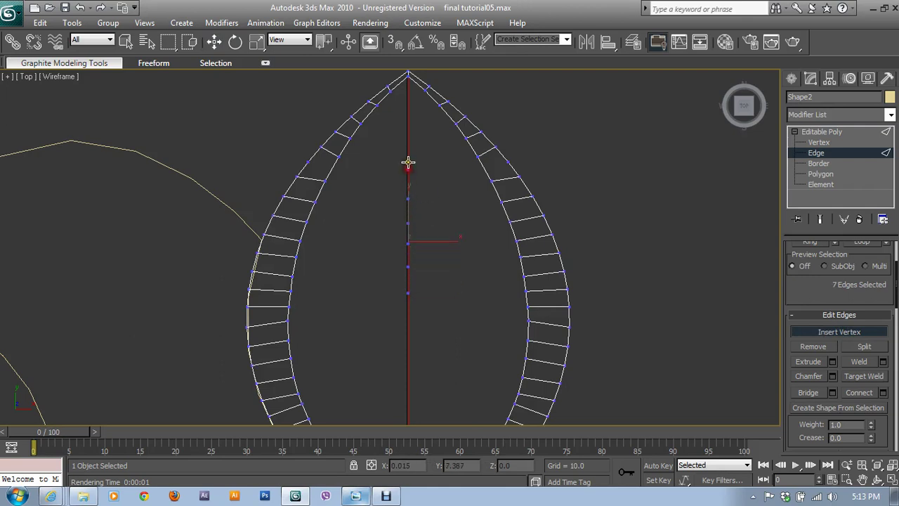
click(409, 125)
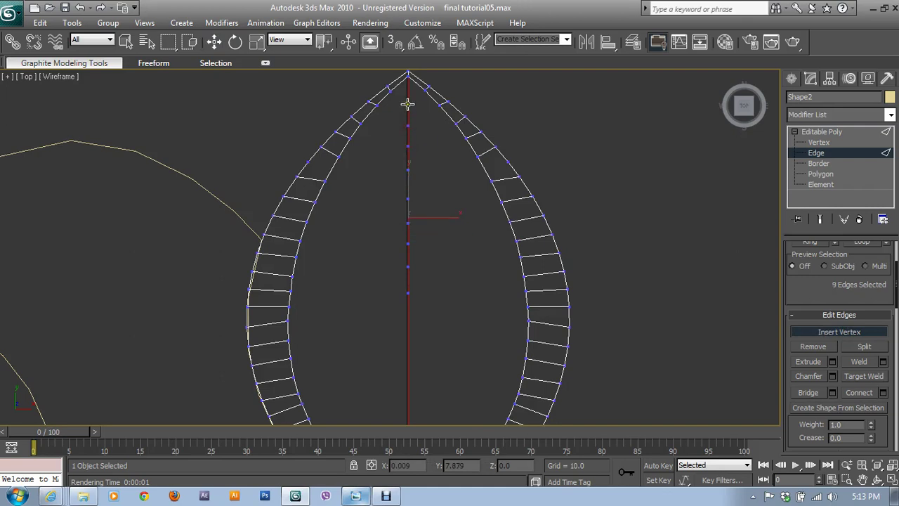
click(408, 104)
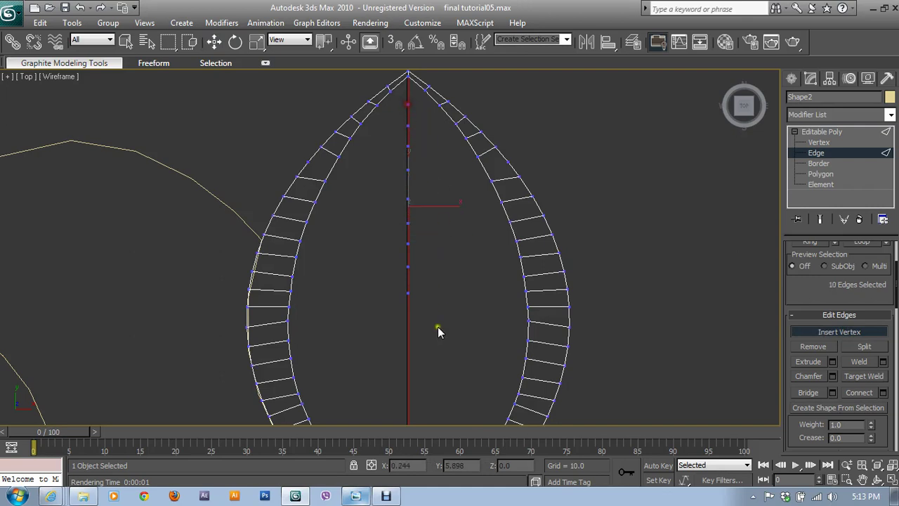
click(406, 349)
- Insert more vertices down the lower half of the central edge to the leaf's base
middle_drag(422, 355, 425, 256)
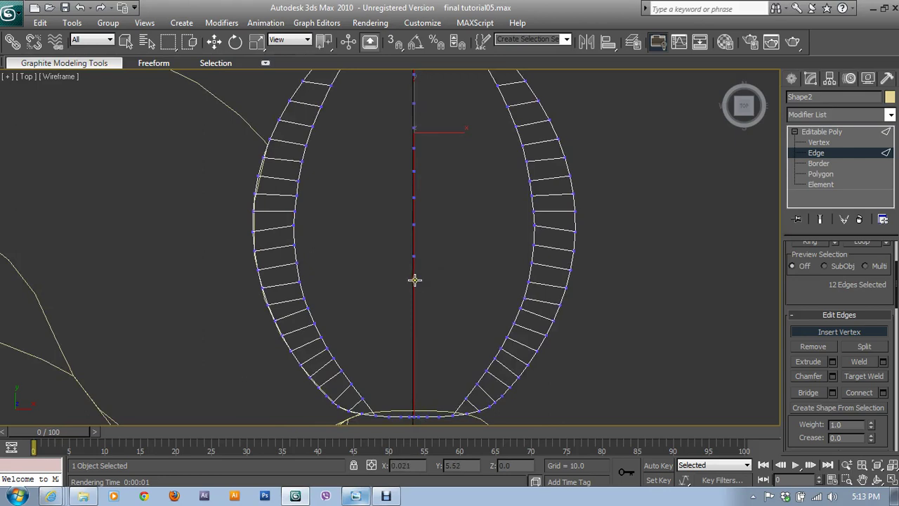
click(414, 280)
click(414, 307)
click(414, 332)
click(414, 353)
click(415, 378)
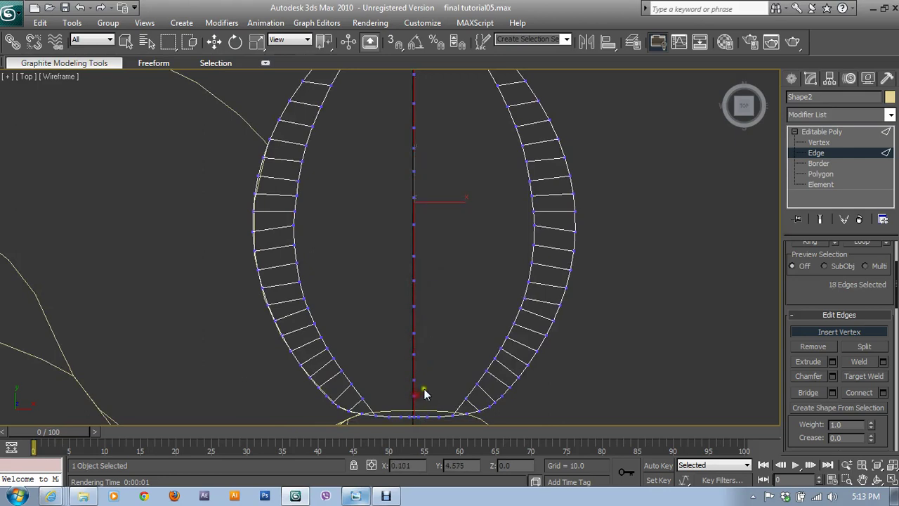
key(w)
- Go back to a maximized Perspective view at Vertex sub-object level
key(alt+w)
right_click(632, 389)
key(alt+w)
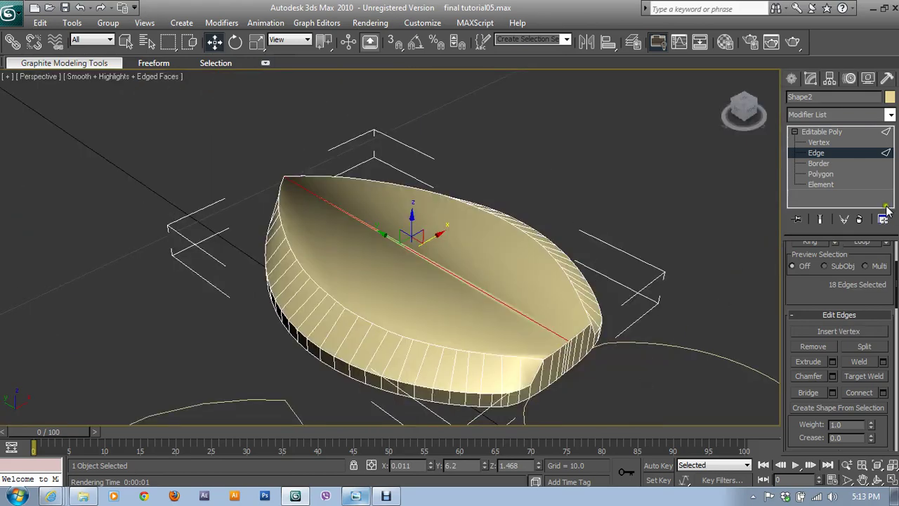
click(821, 153)
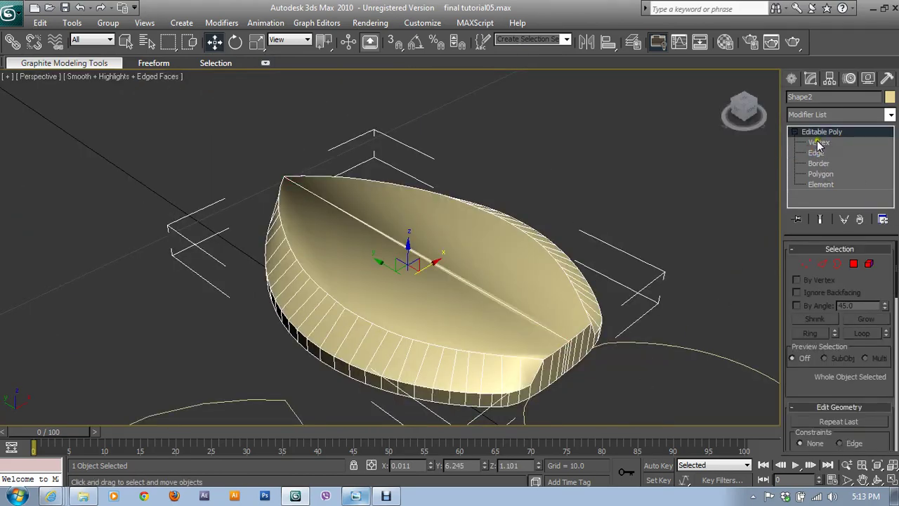
click(818, 143)
- Select the leaf's tip vertex and a second vertex beside it
mouse_move(657, 318)
alt+middle_down()
mouse_move(578, 325)
mouse_move(512, 317)
mouse_move(463, 375)
mouse_move(478, 342)
alt+middle_up()
scroll(479, 288, up, 3)
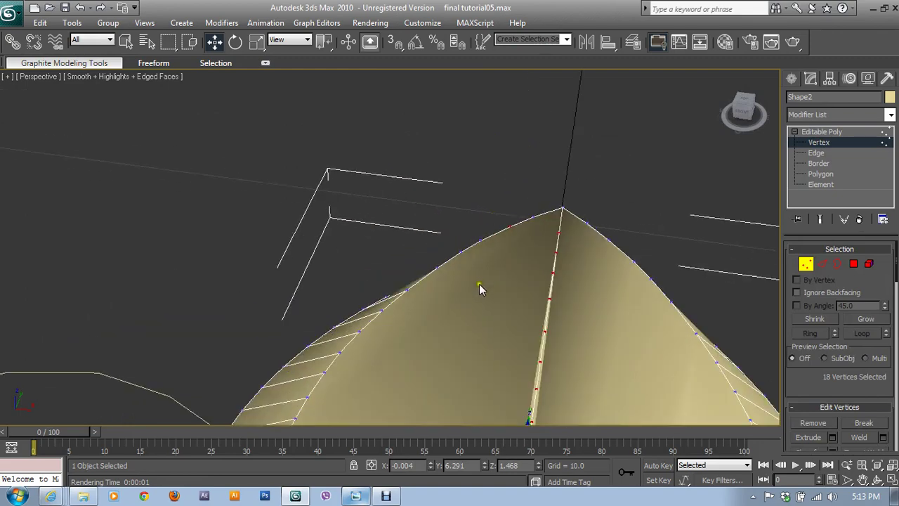
click(562, 211)
alt+middle_drag(562, 211, 566, 293)
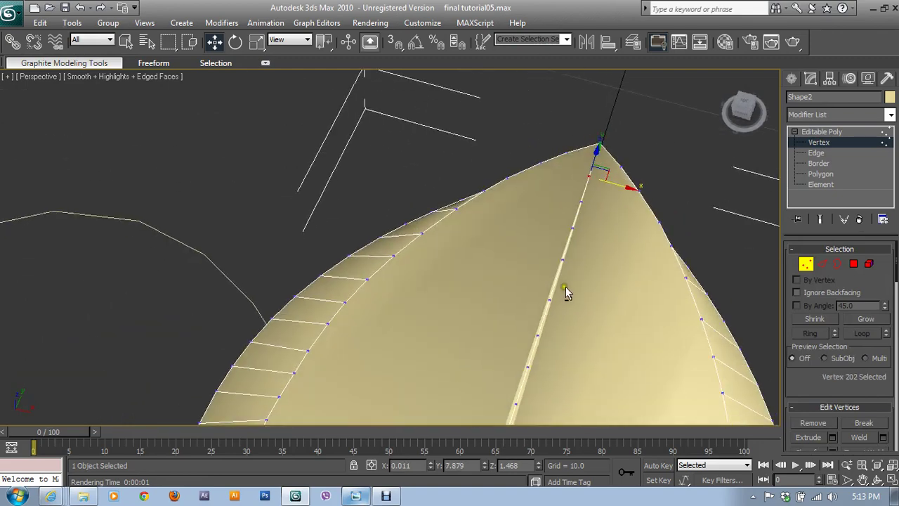
ctrl+click(566, 156)
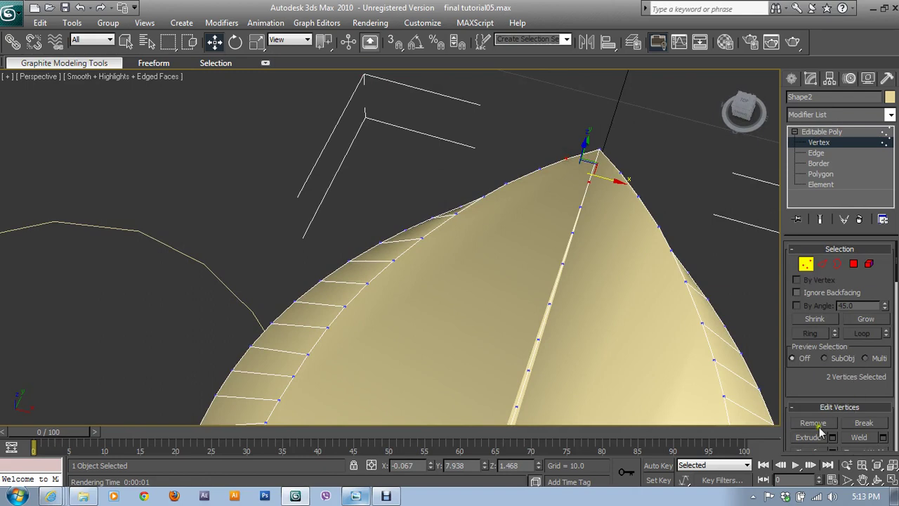
- Connect the tip pair and the first two rim-to-crease vertex pairs with new edges
scroll(818, 408, down, 2)
click(839, 400)
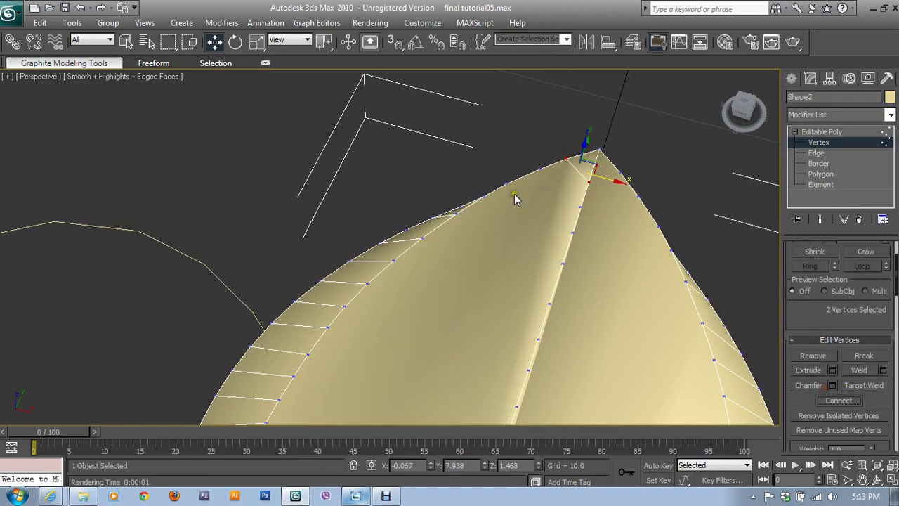
click(532, 173)
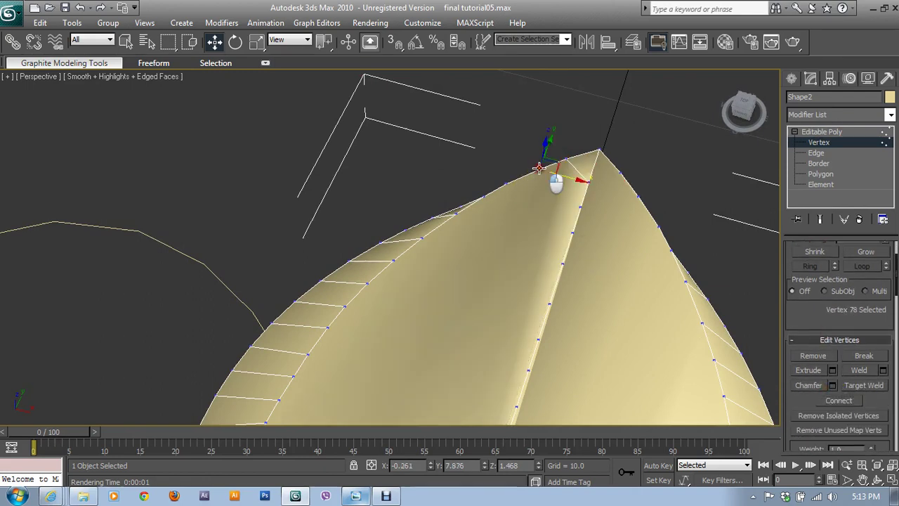
ctrl+click(580, 204)
click(849, 407)
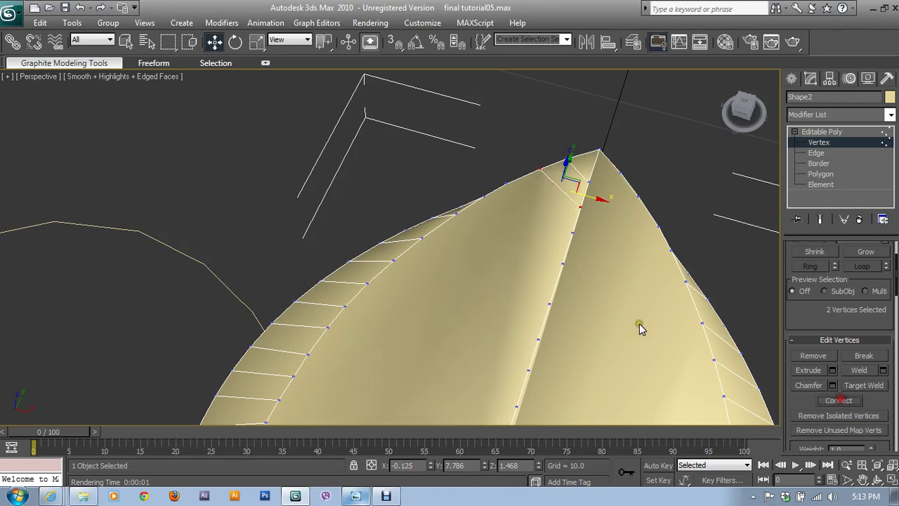
click(507, 185)
ctrl+click(571, 229)
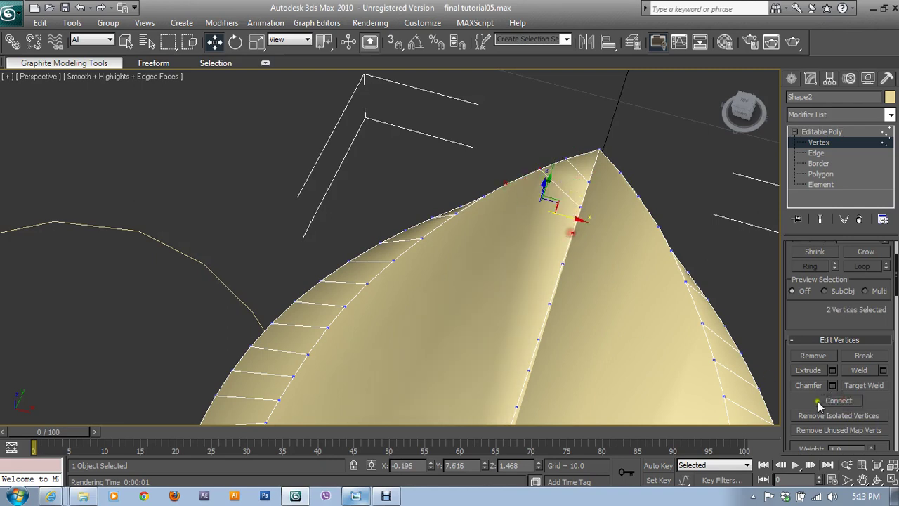
click(834, 401)
- Add three more connecting edges between rim and central-seam vertices further along
click(484, 199)
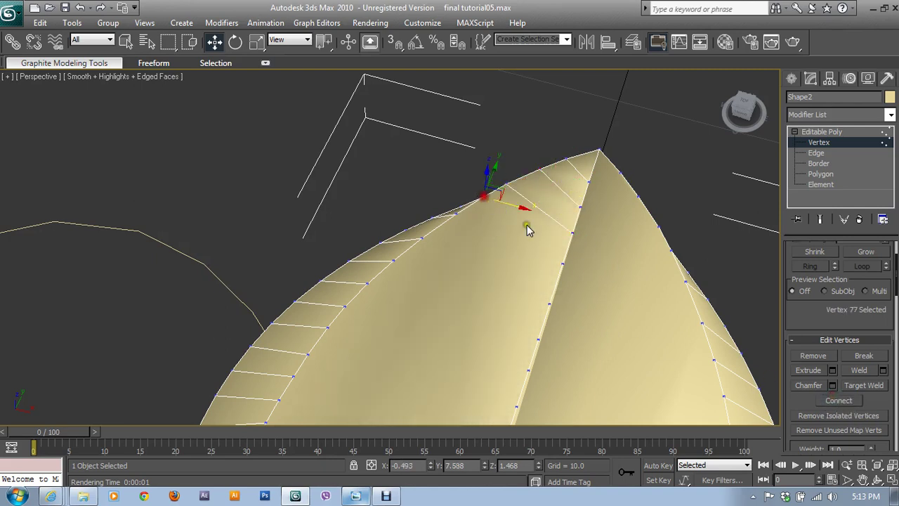
ctrl+click(563, 263)
click(836, 401)
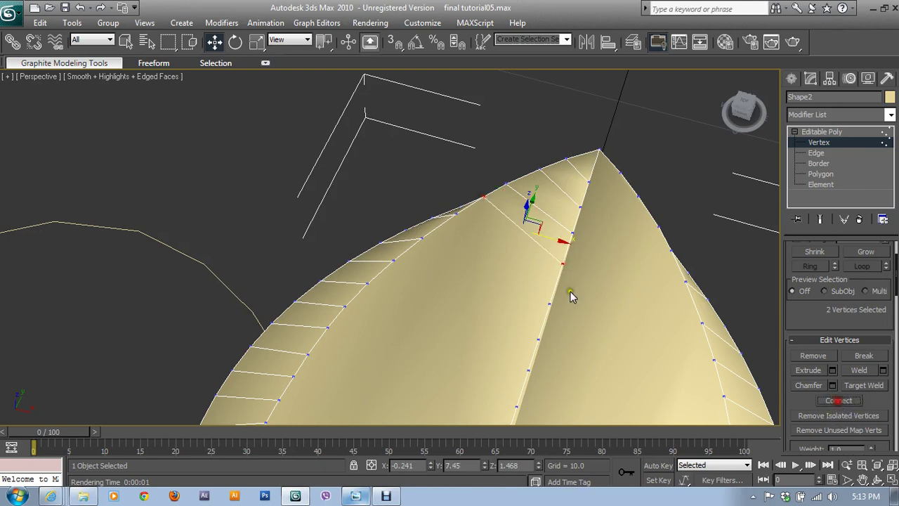
click(457, 213)
ctrl+click(549, 303)
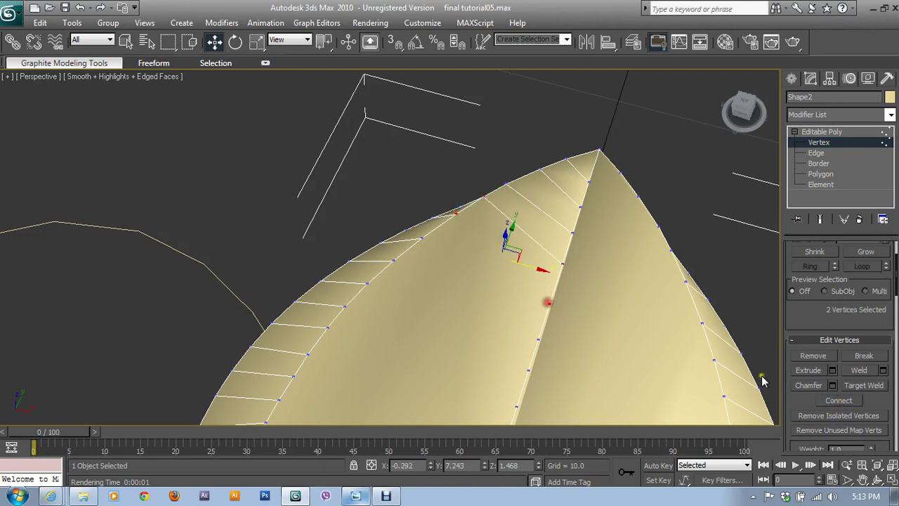
click(840, 402)
click(423, 237)
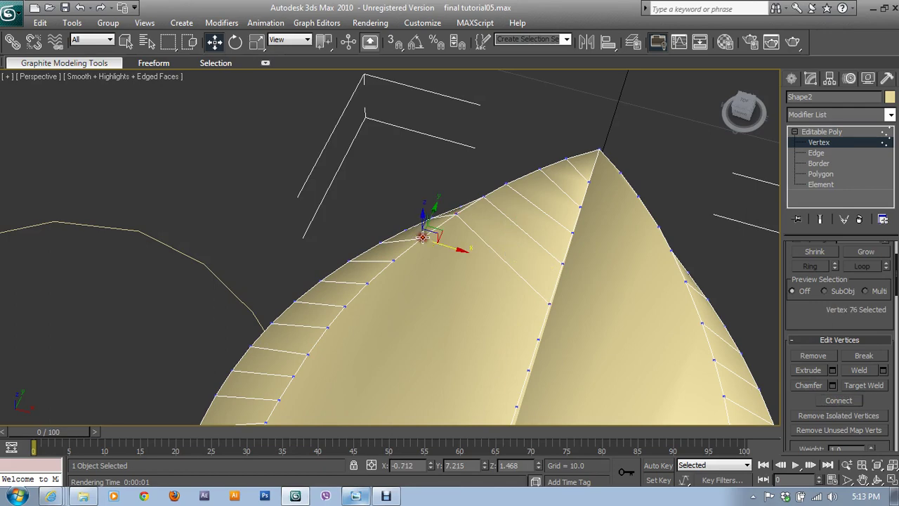
ctrl+click(550, 304)
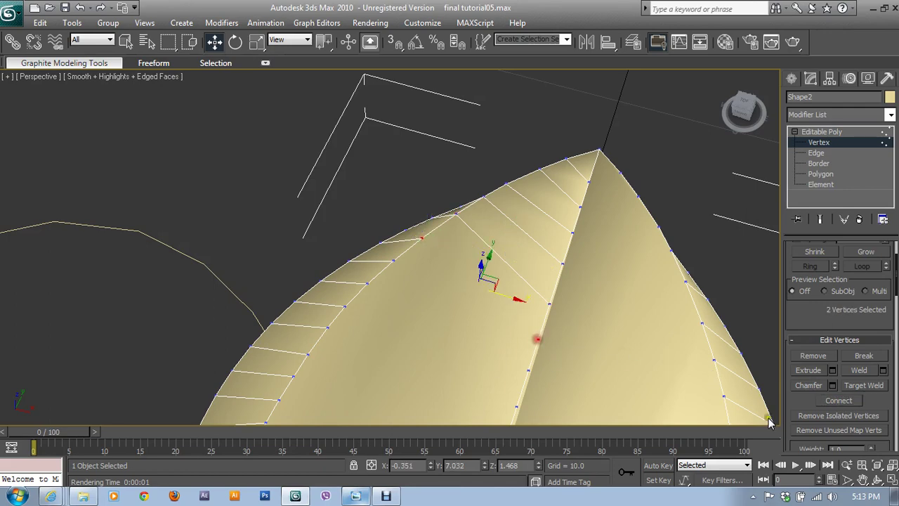
click(839, 400)
- On the leaf's other half, connect two upper-rim vertices to their crease vertices
mouse_move(611, 341)
alt+middle_down()
mouse_move(527, 350)
mouse_move(444, 188)
alt+middle_up()
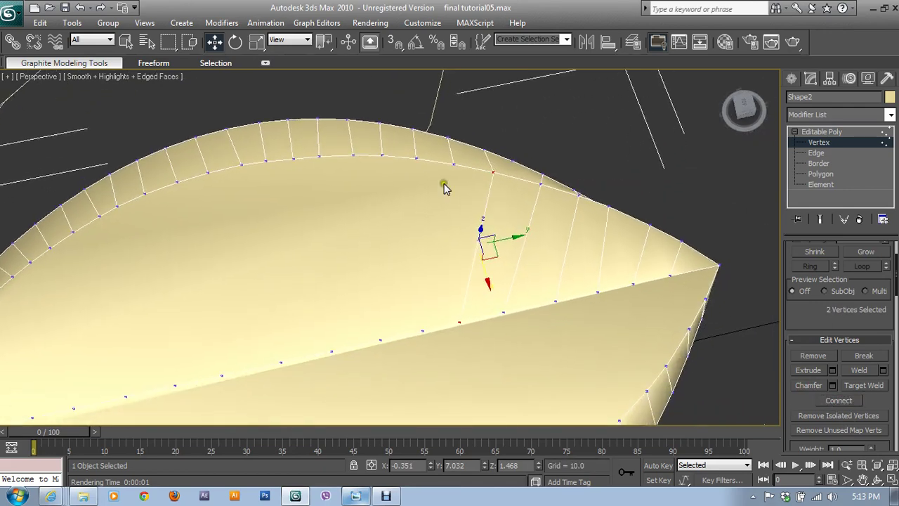
click(453, 164)
ctrl+click(422, 331)
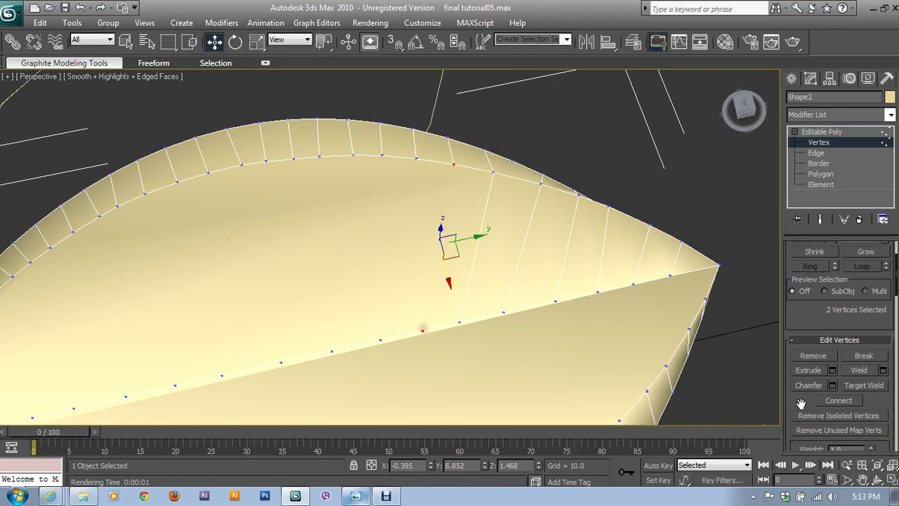
click(839, 400)
click(415, 158)
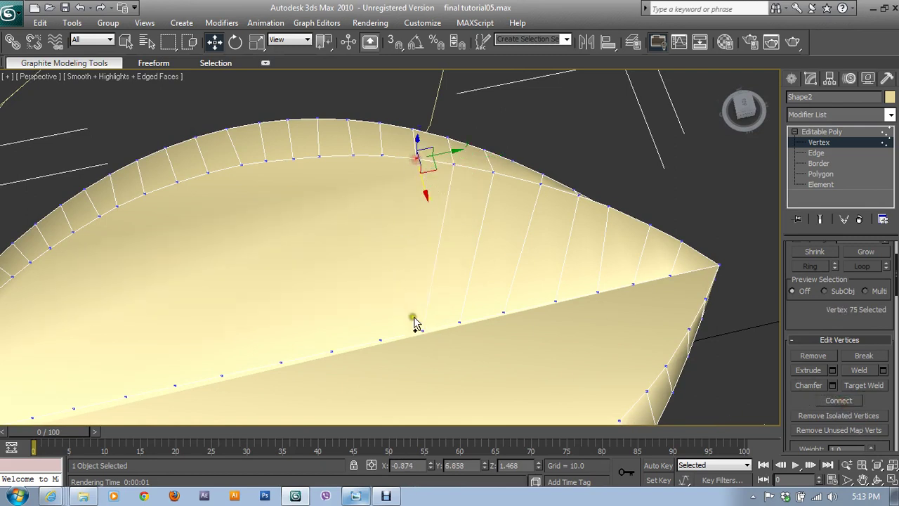
ctrl+click(380, 340)
click(839, 402)
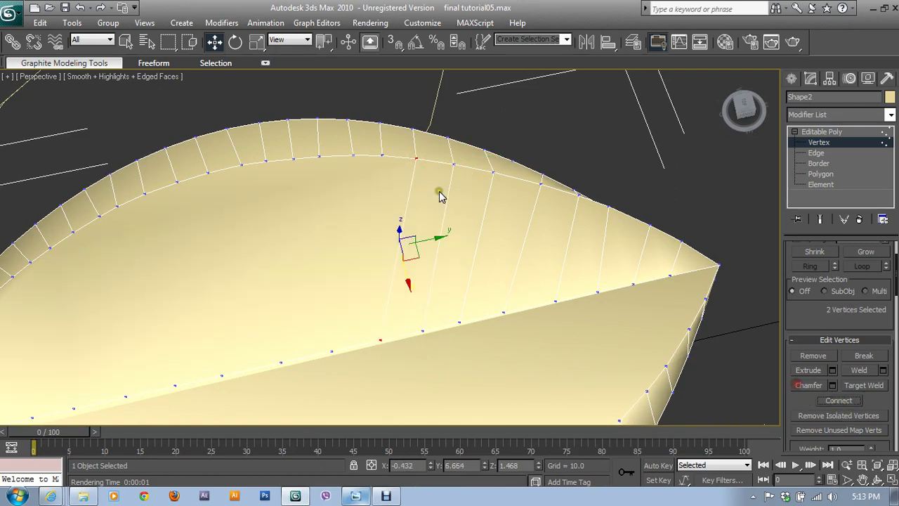
- Connect three more rim vertices on that half to the central crease
click(381, 154)
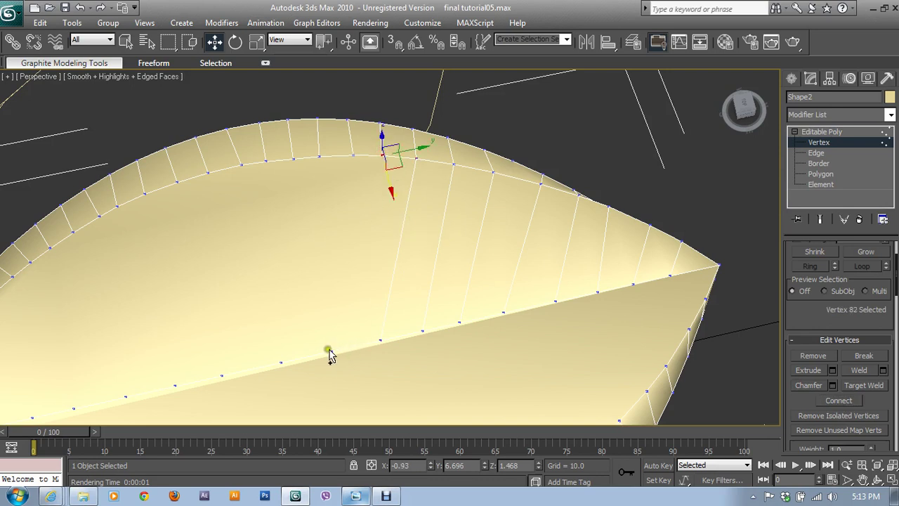
ctrl+click(330, 351)
click(839, 400)
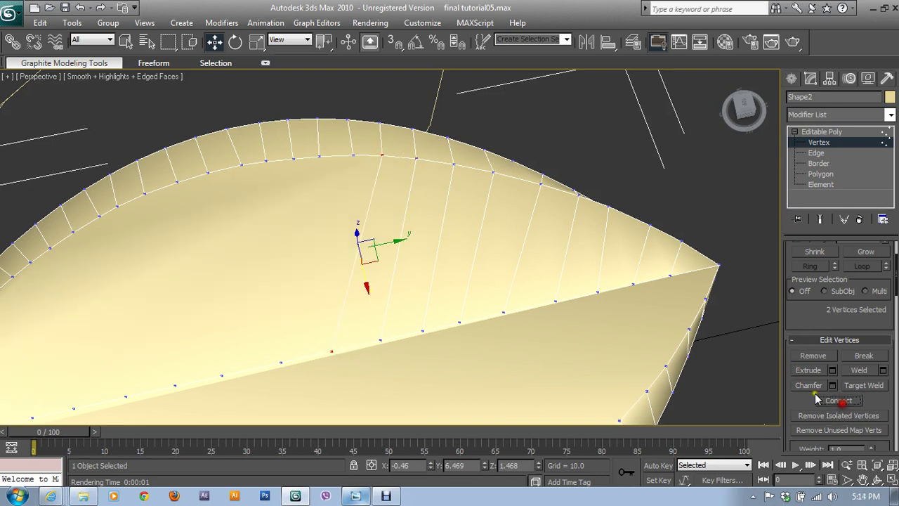
click(317, 156)
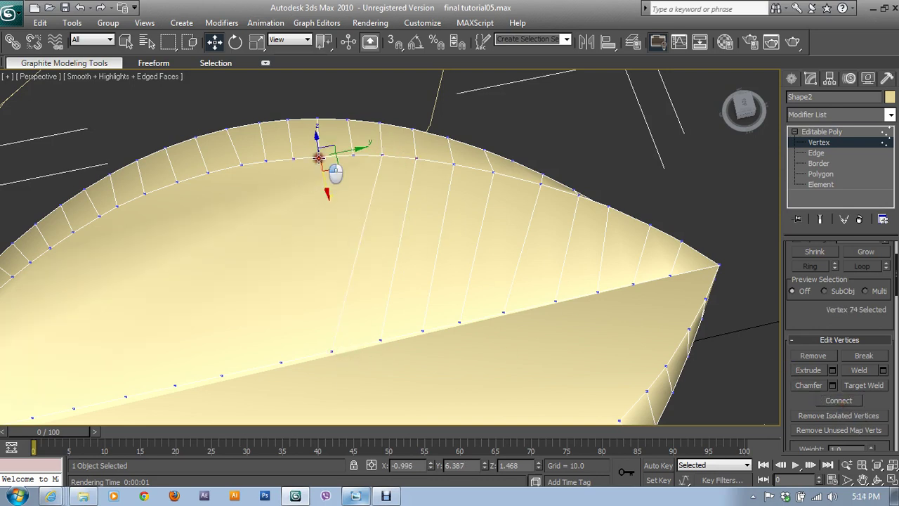
ctrl+click(280, 360)
click(839, 402)
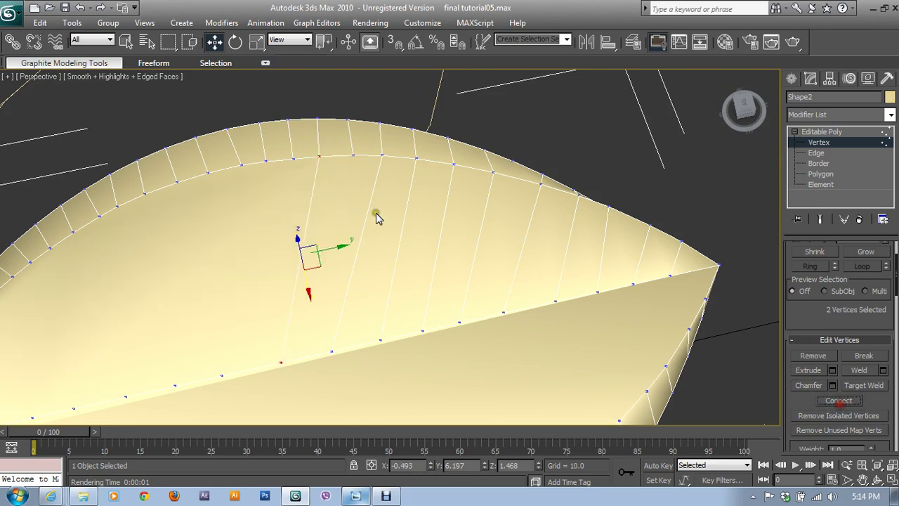
click(241, 166)
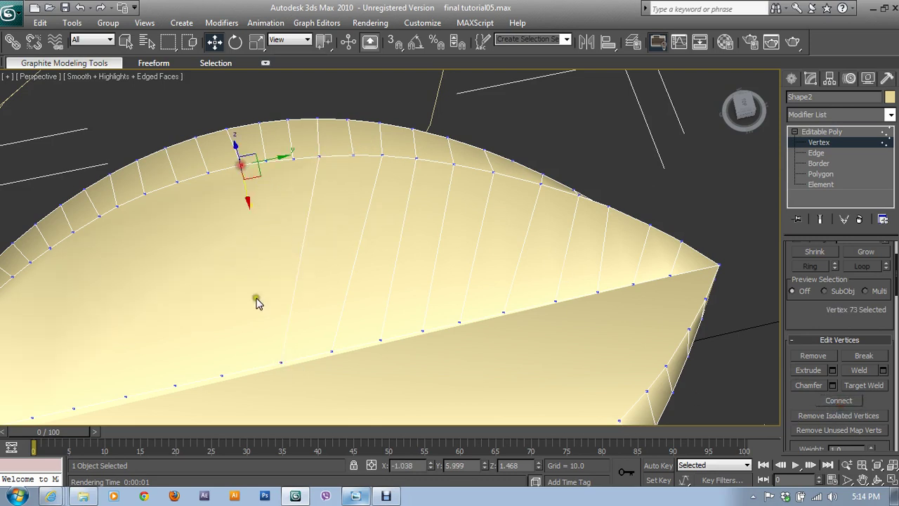
ctrl+click(222, 372)
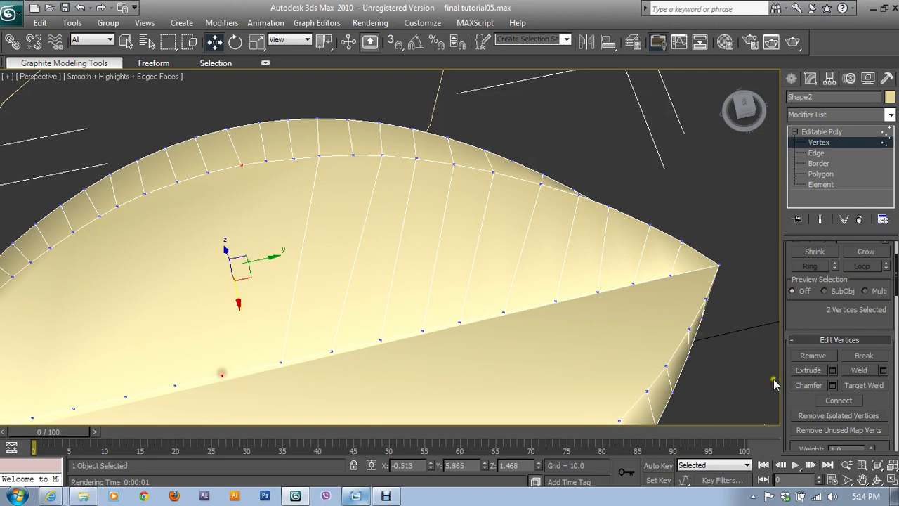
click(839, 401)
- Connect three rim vertices on the petal's left part to matching crease vertices
middle_drag(250, 227, 372, 140)
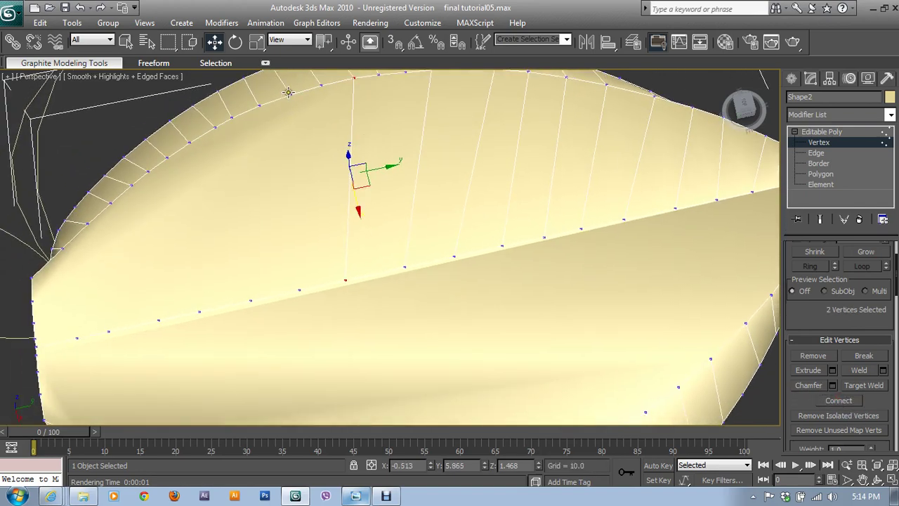
click(288, 92)
ctrl+click(298, 289)
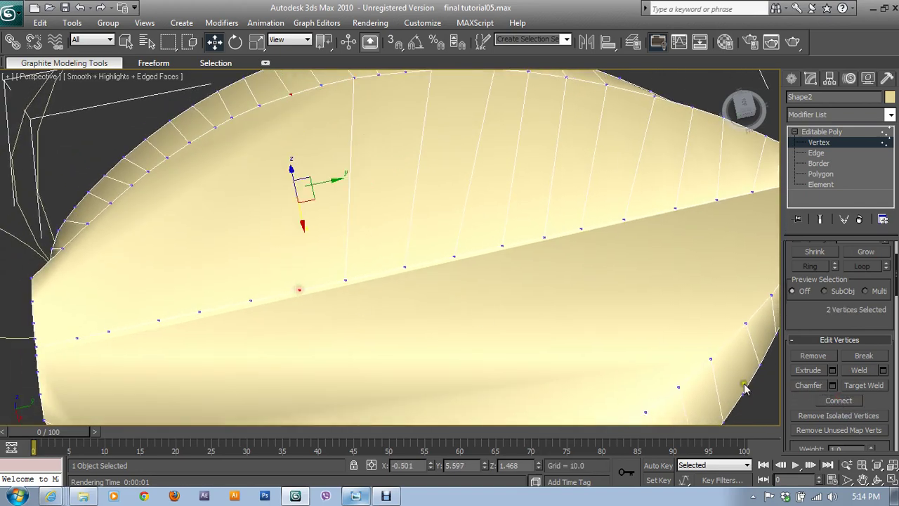
click(838, 401)
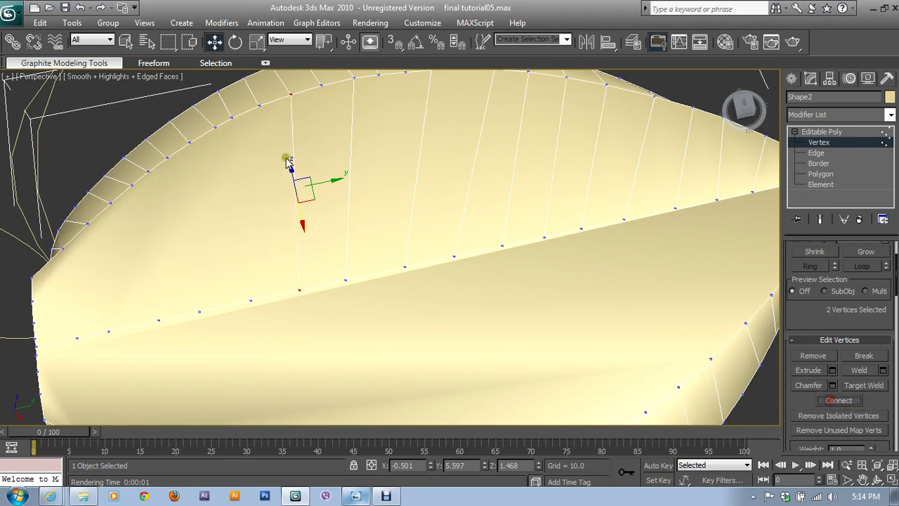
click(239, 116)
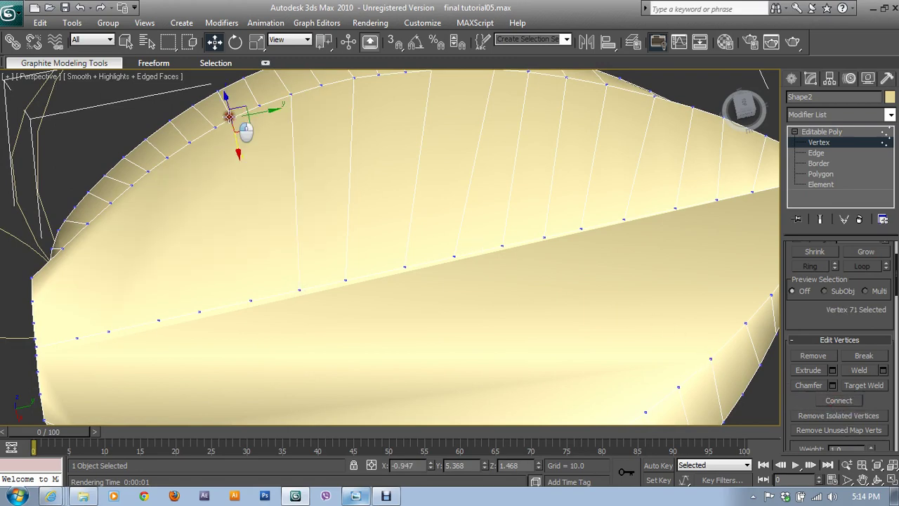
ctrl+click(250, 299)
click(839, 400)
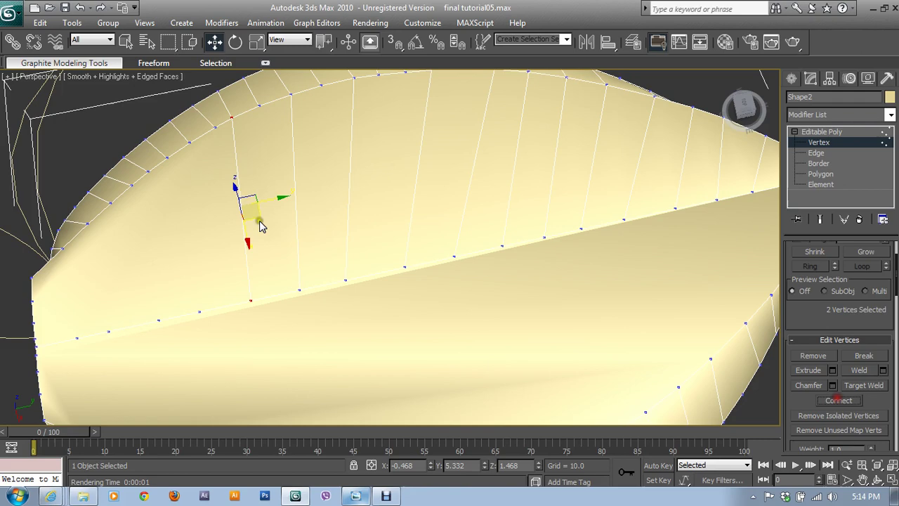
click(188, 141)
ctrl+click(199, 312)
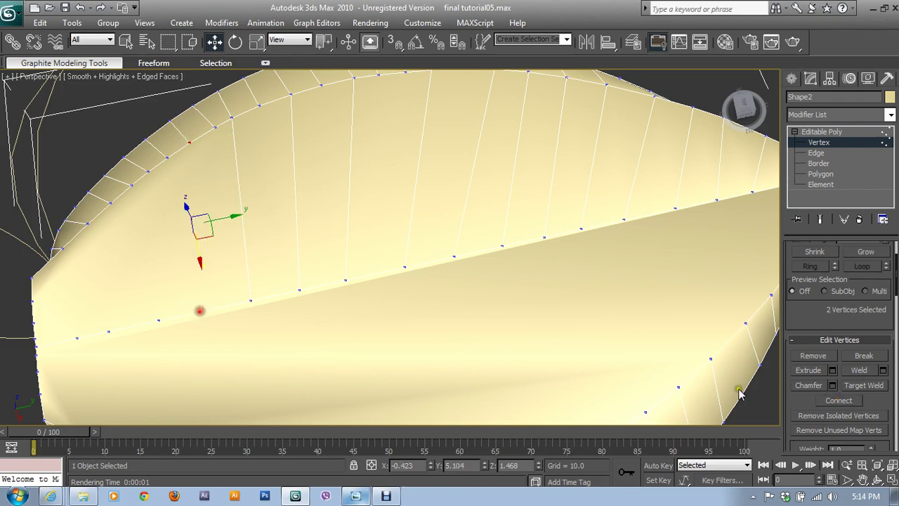
click(844, 404)
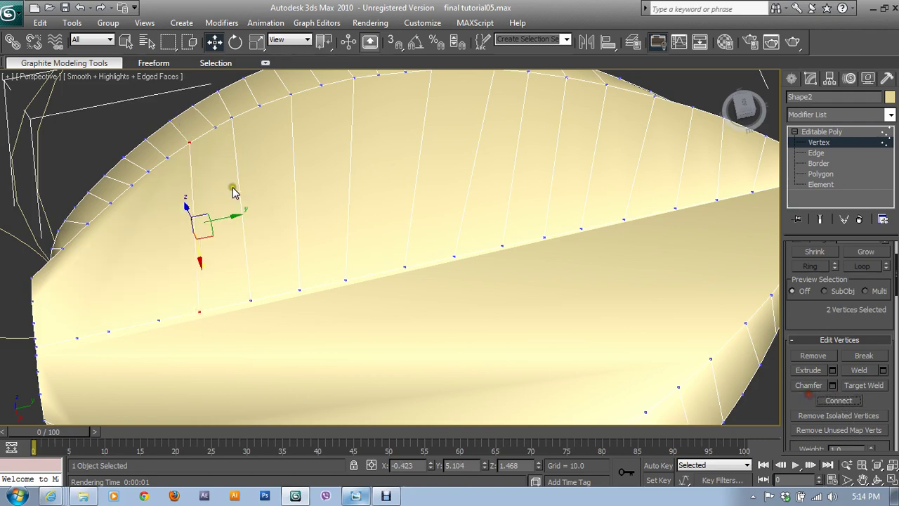
- Add three more rim-to-crease edges running toward the petal's base
click(147, 171)
ctrl+click(158, 321)
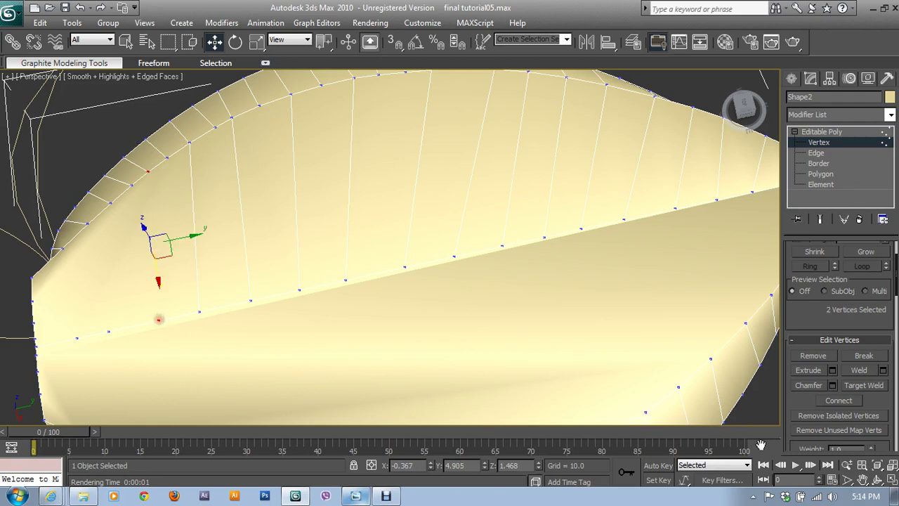
click(839, 404)
click(111, 203)
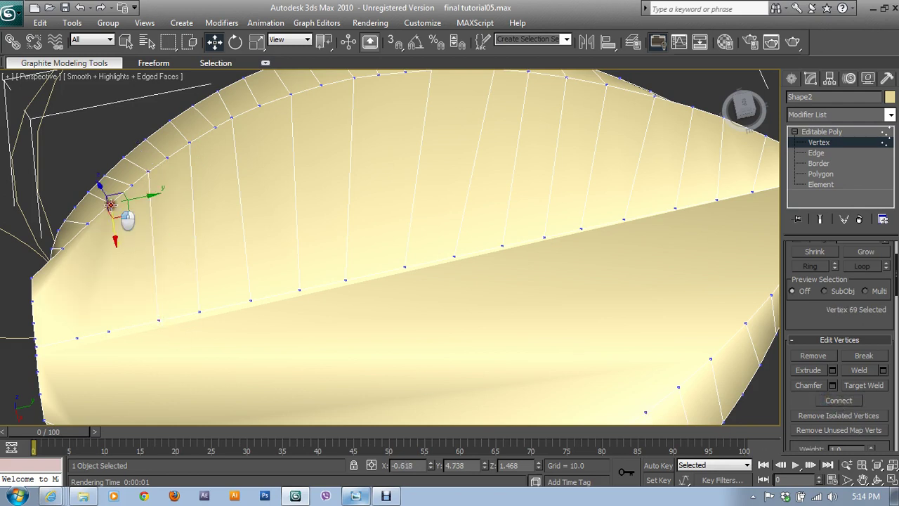
ctrl+click(109, 331)
click(839, 401)
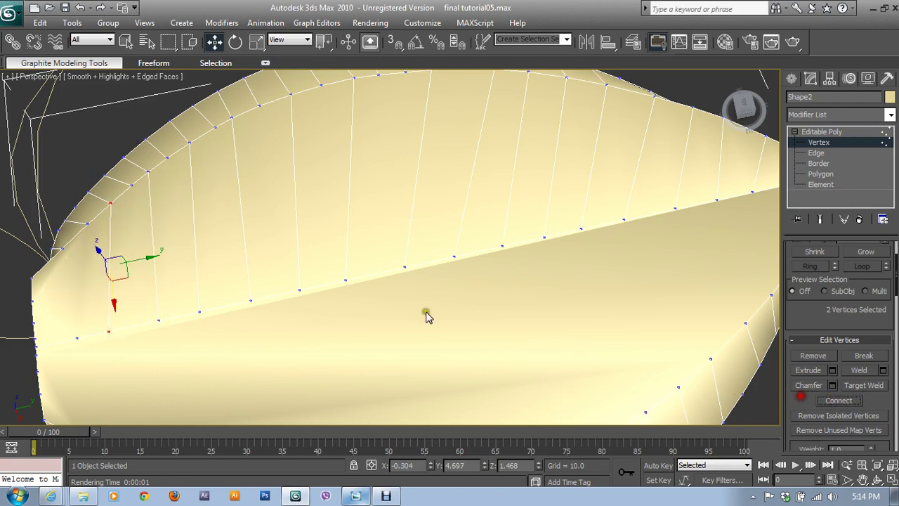
click(63, 247)
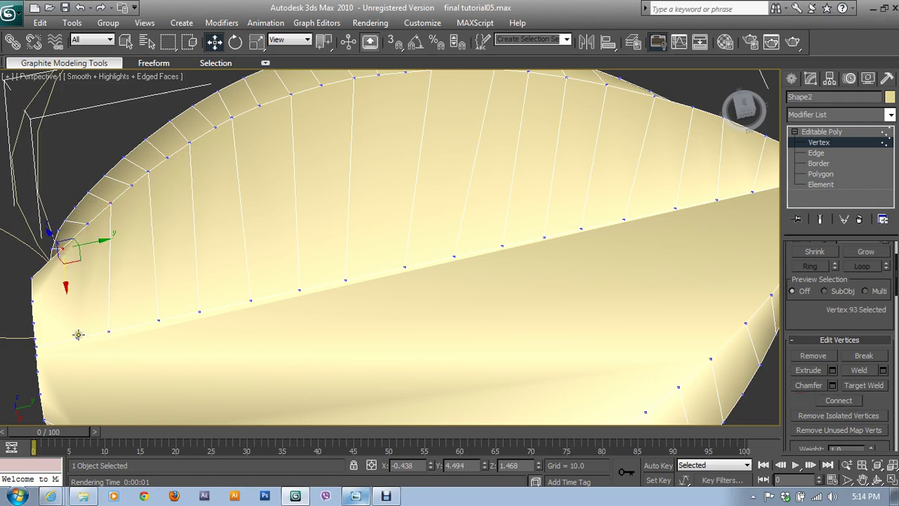
ctrl+click(76, 336)
click(839, 400)
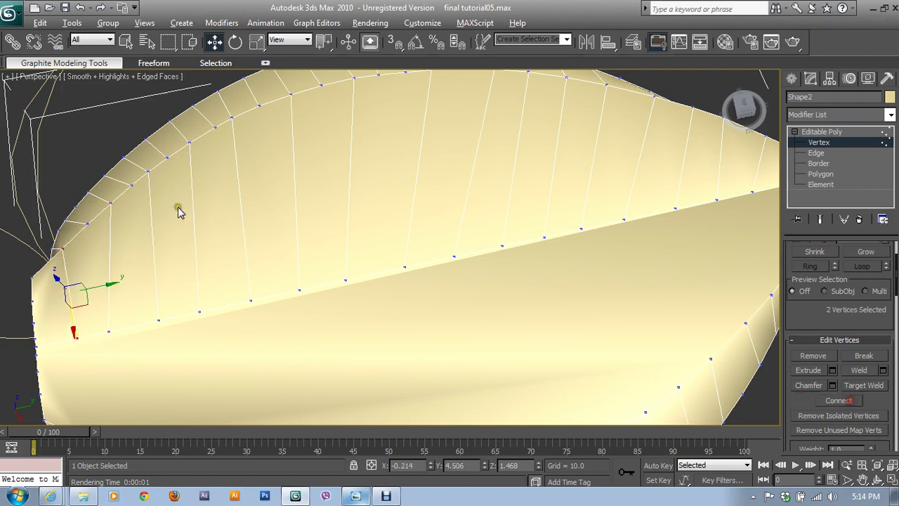
- Connect the last two pairs on the far side, then exit Vertex sub-object level
mouse_move(178, 206)
alt+middle_down()
mouse_move(225, 419)
mouse_move(234, 317)
alt+middle_up()
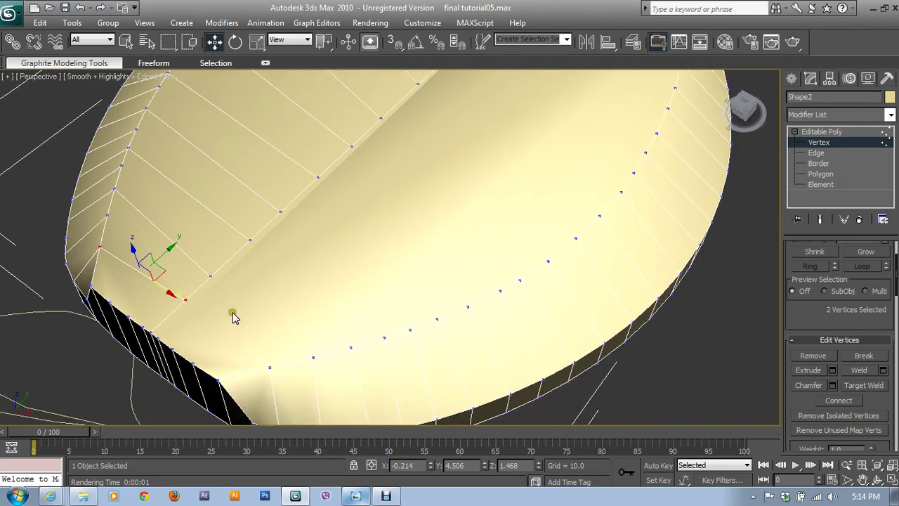
click(268, 367)
ctrl+click(185, 300)
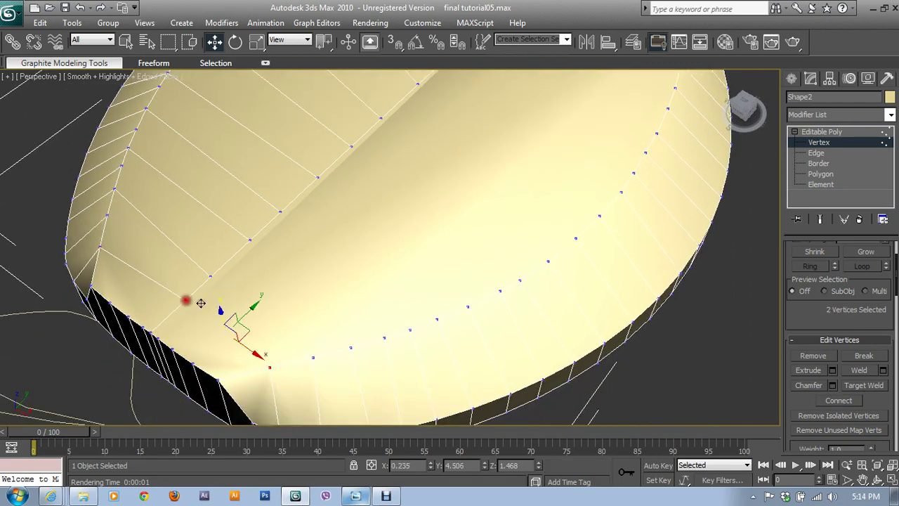
click(837, 401)
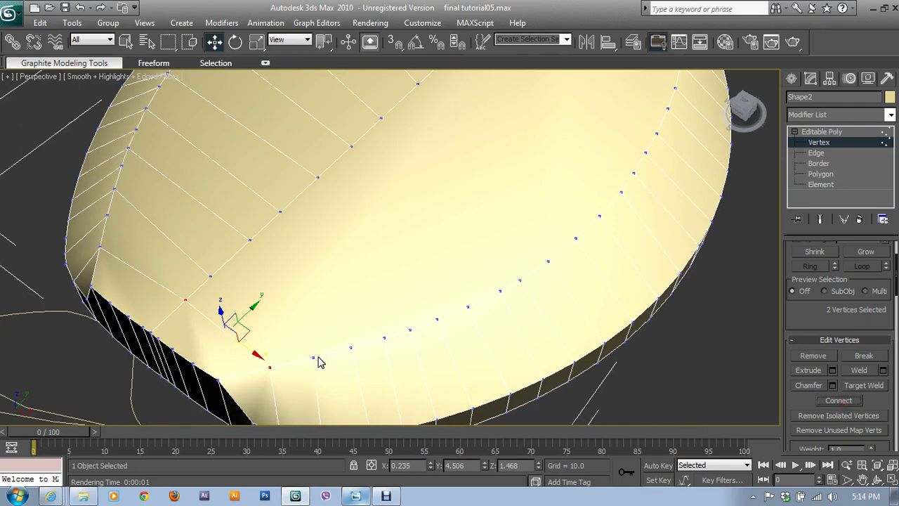
click(350, 348)
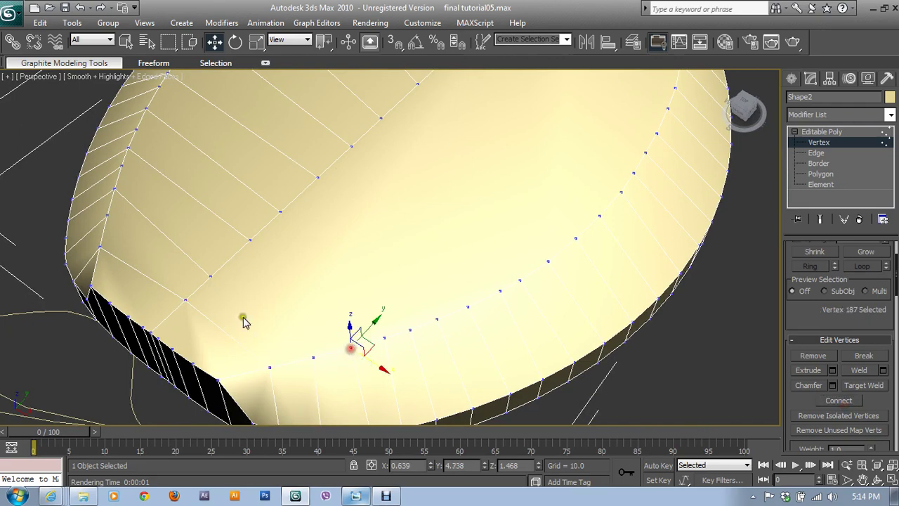
ctrl+click(211, 276)
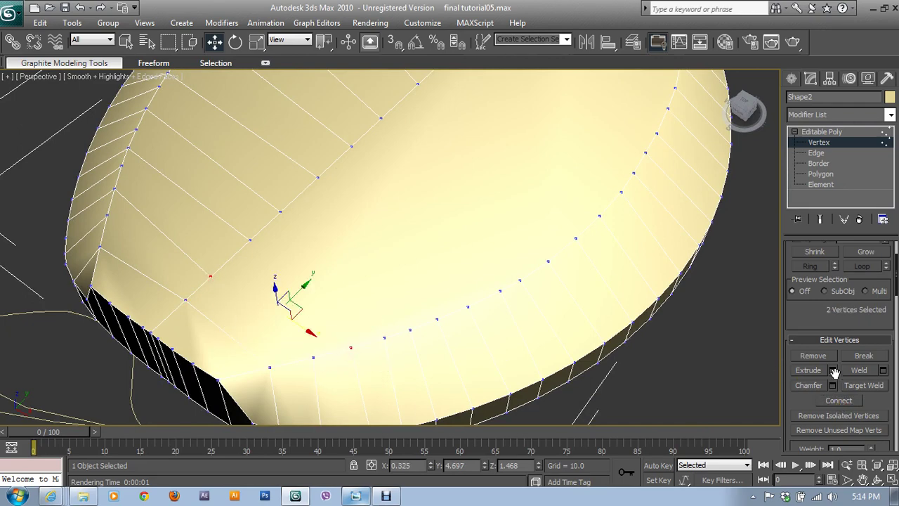
click(819, 143)
- In a maximized Top view, box-select the petal's right-half vertices and delete them
scroll(372, 302, down, 5)
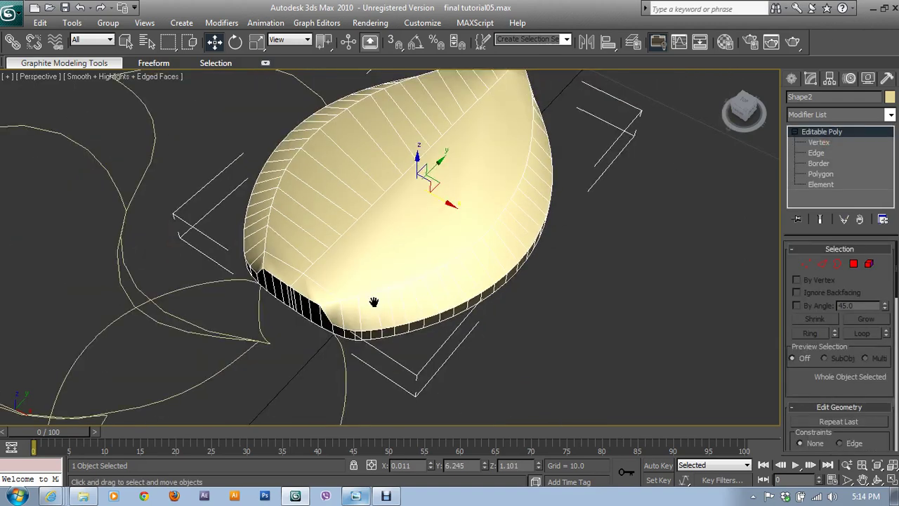
key(alt+w)
scroll(286, 188, down, 4)
key(alt+w)
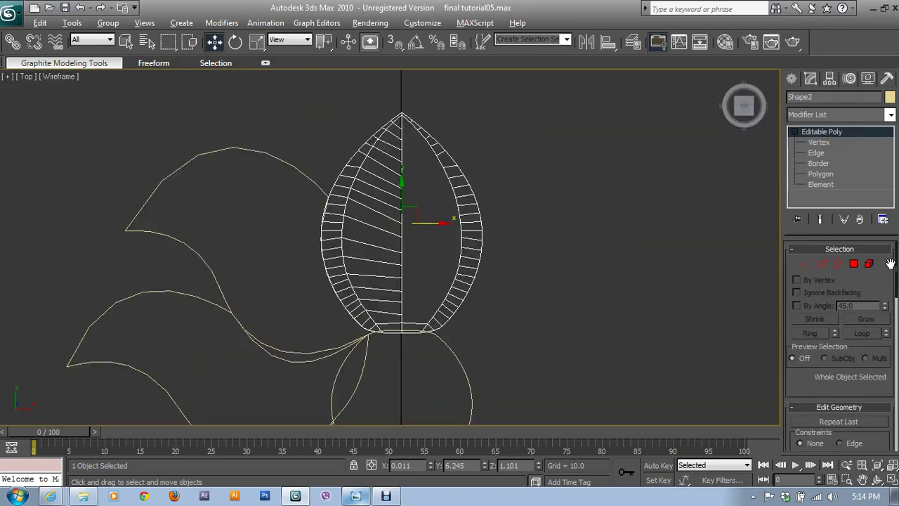
click(803, 266)
drag(538, 104, 410, 397)
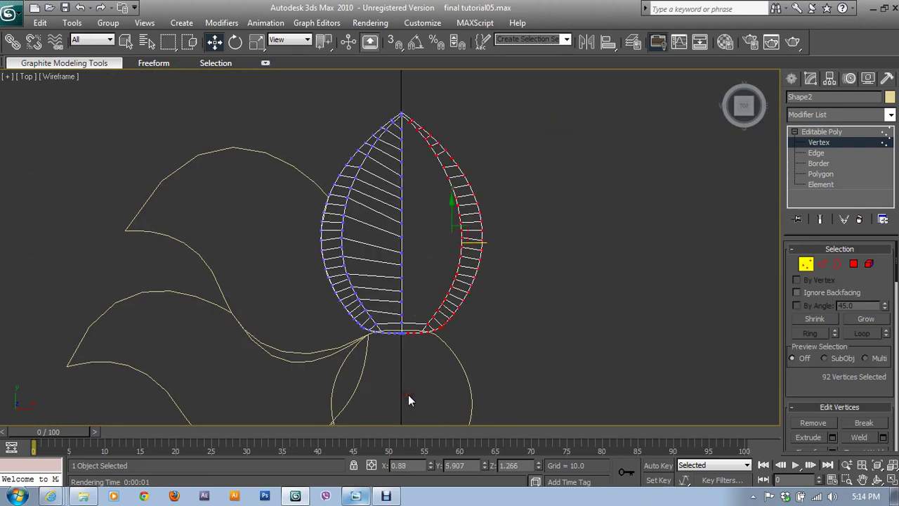
key(Delete)
- Inspect the remaining left half in a maximized Perspective view and exit Vertex mode
scroll(446, 343, up, 4)
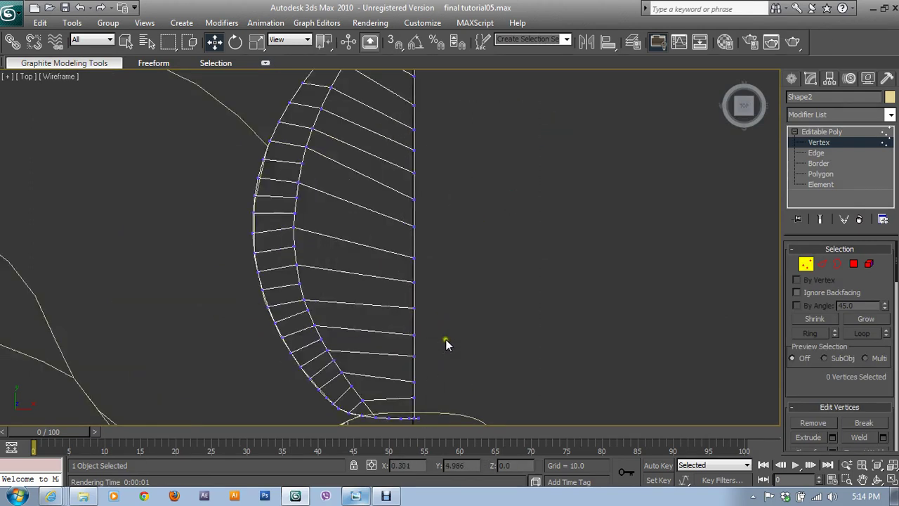
scroll(443, 335, up, 3)
scroll(463, 383, up, 2)
drag(442, 349, 419, 378)
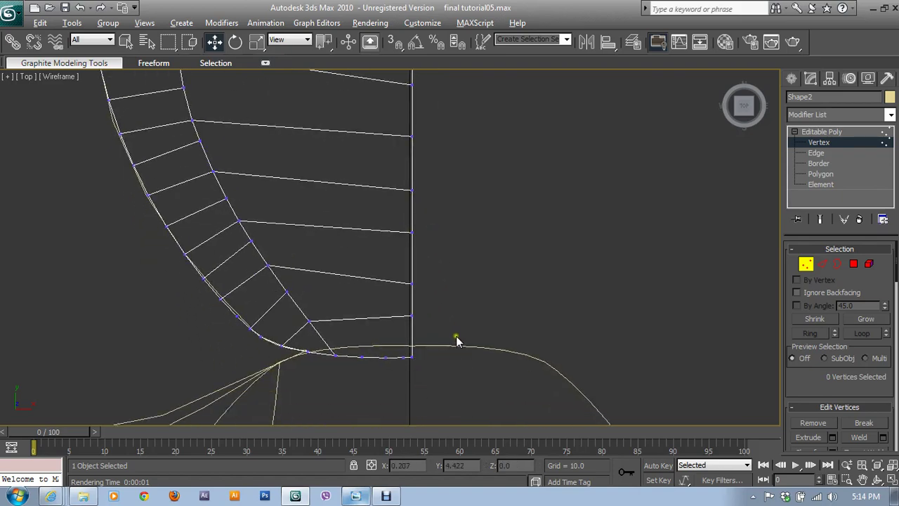
key(alt+w)
click(513, 303)
key(alt+w)
mouse_move(491, 302)
alt+middle_down()
mouse_move(510, 316)
mouse_move(530, 275)
alt+middle_up()
click(806, 264)
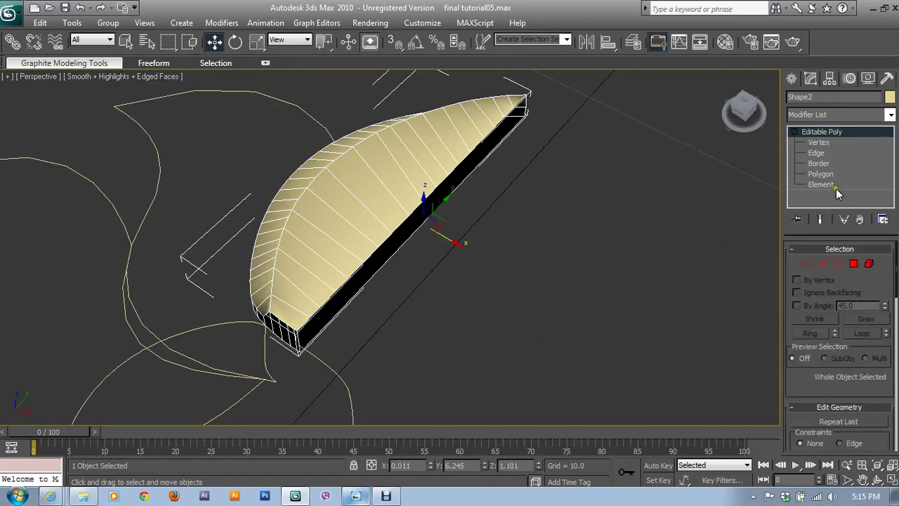
- Add a Symmetry modifier to the half petal with Flip enabled
click(838, 115)
scroll(843, 324, down, 3)
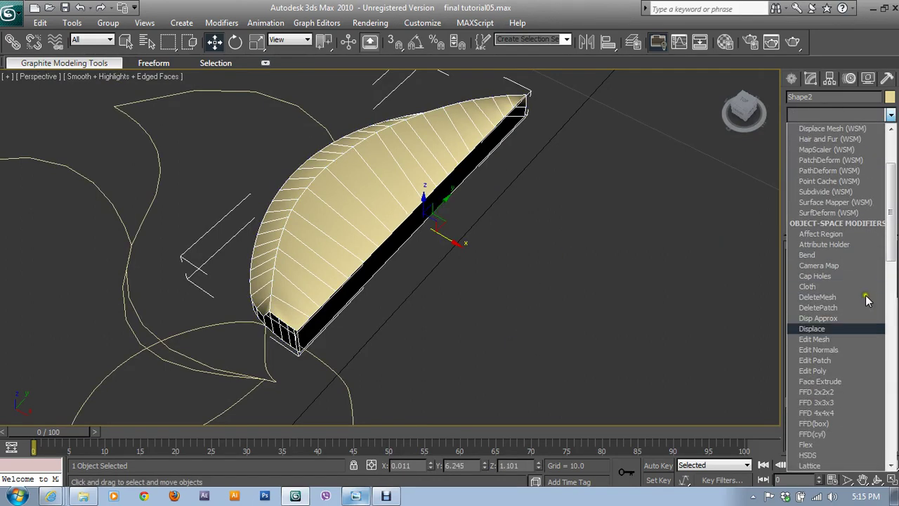
scroll(863, 389, down, 3)
scroll(859, 392, down, 3)
scroll(850, 400, down, 3)
scroll(849, 401, down, 2)
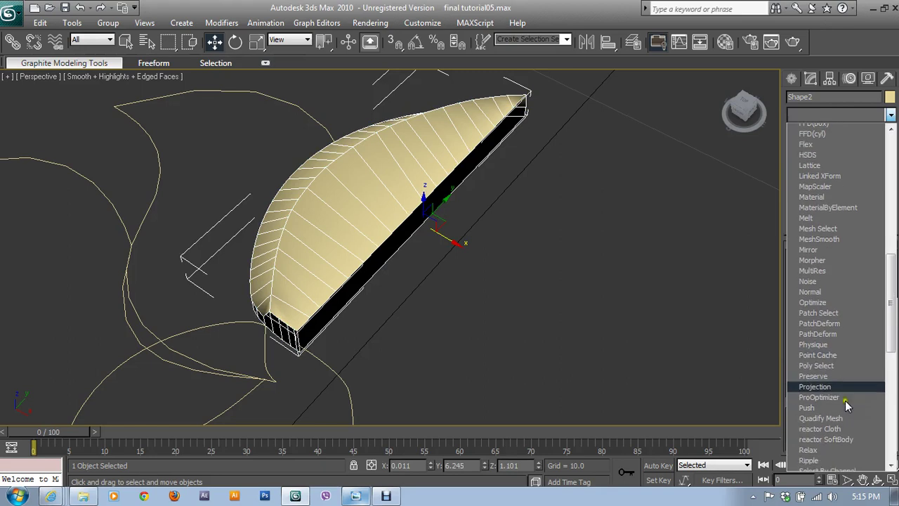
scroll(844, 402, down, 1)
scroll(843, 403, down, 2)
scroll(826, 422, down, 1)
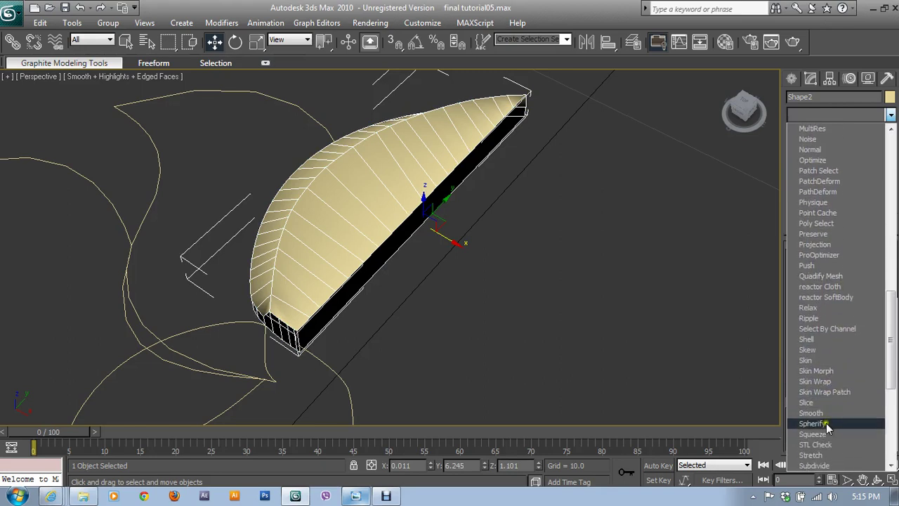
scroll(826, 421, down, 1)
scroll(823, 411, down, 1)
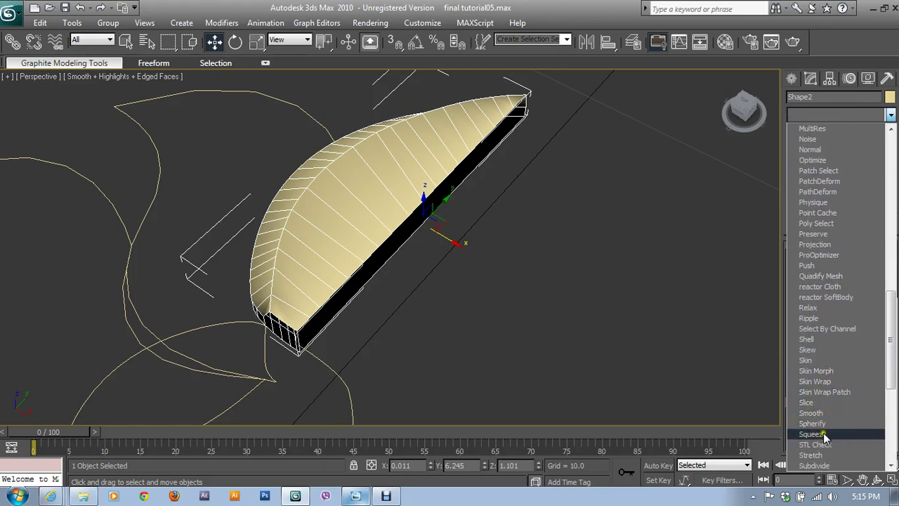
scroll(825, 441, down, 2)
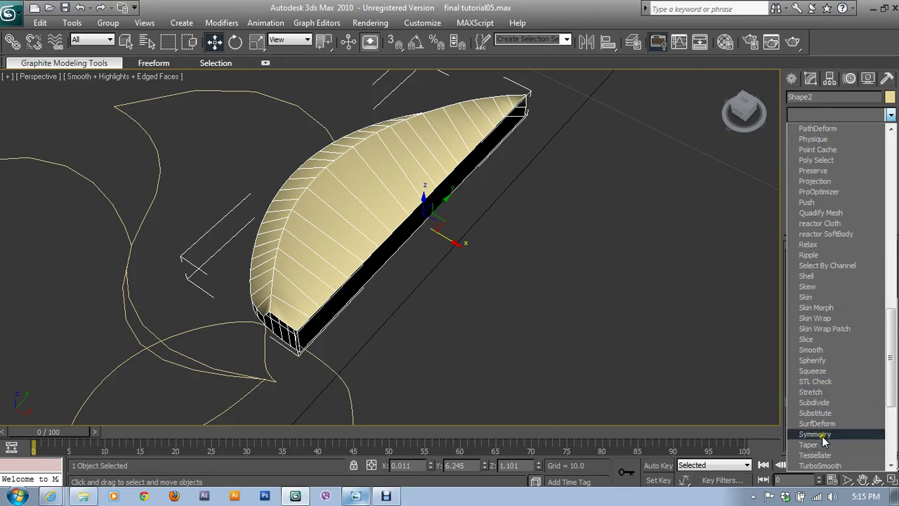
click(815, 435)
click(816, 287)
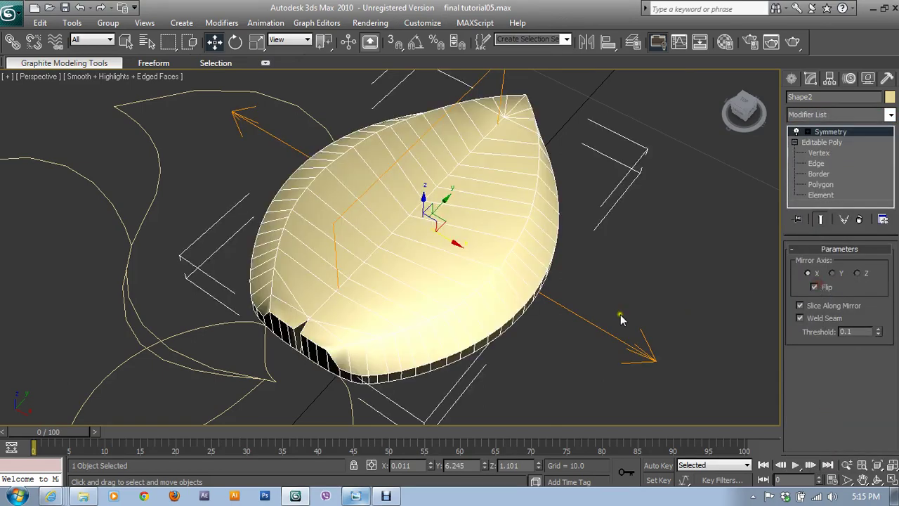
- Try Mirror Axis Y, set it back to X, and select the Symmetry Mirror sub-object
alt+middle_drag(463, 263, 517, 223)
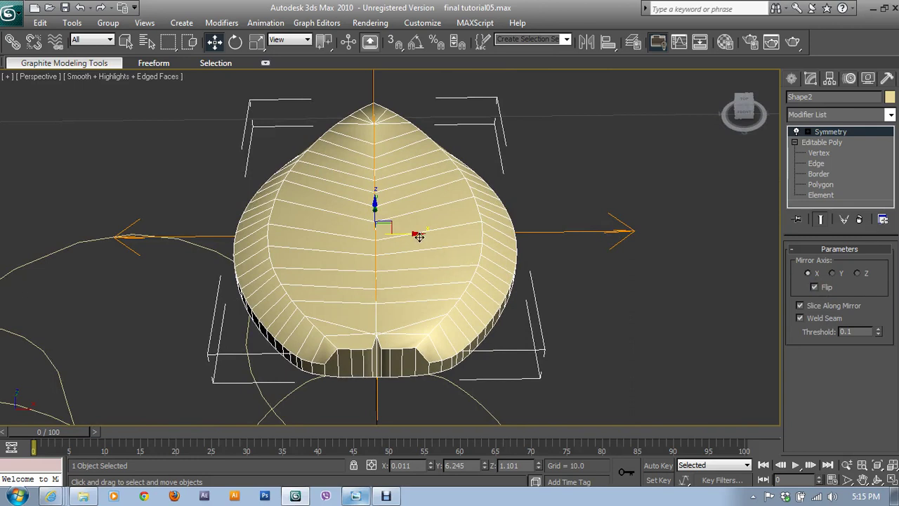
click(831, 274)
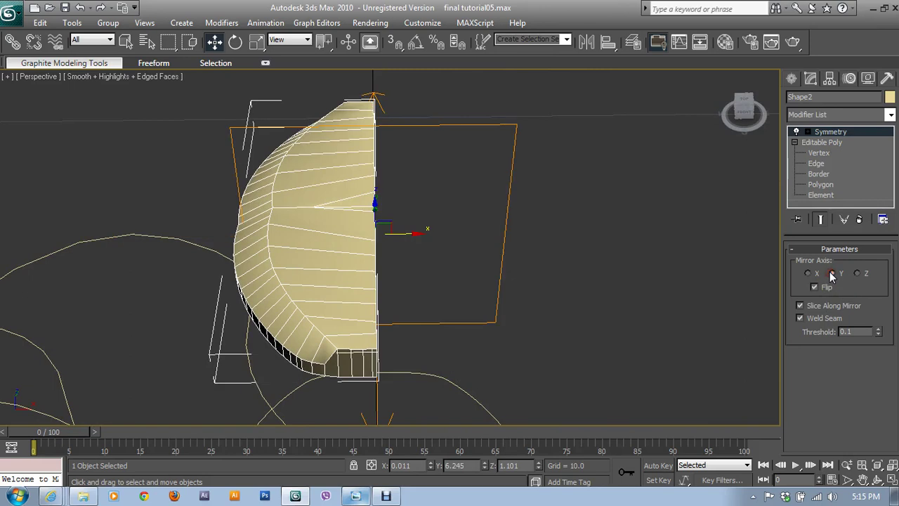
click(808, 273)
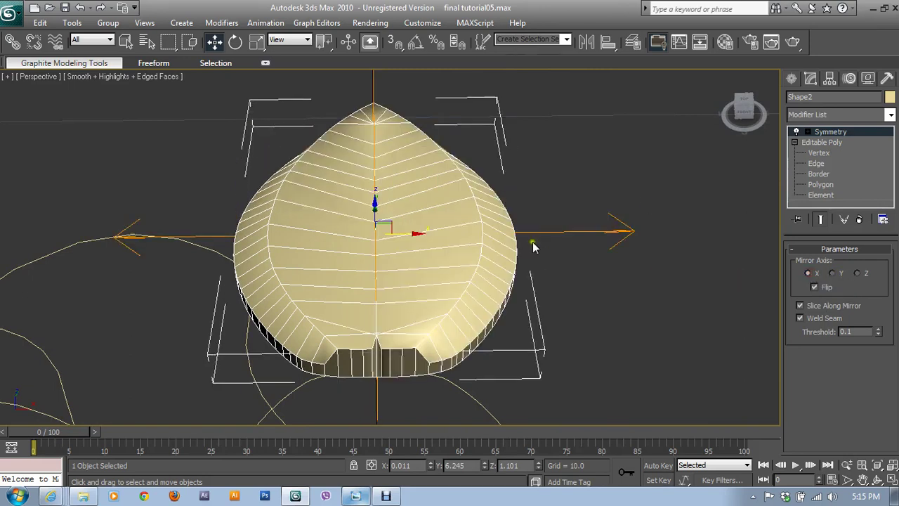
click(808, 131)
click(831, 142)
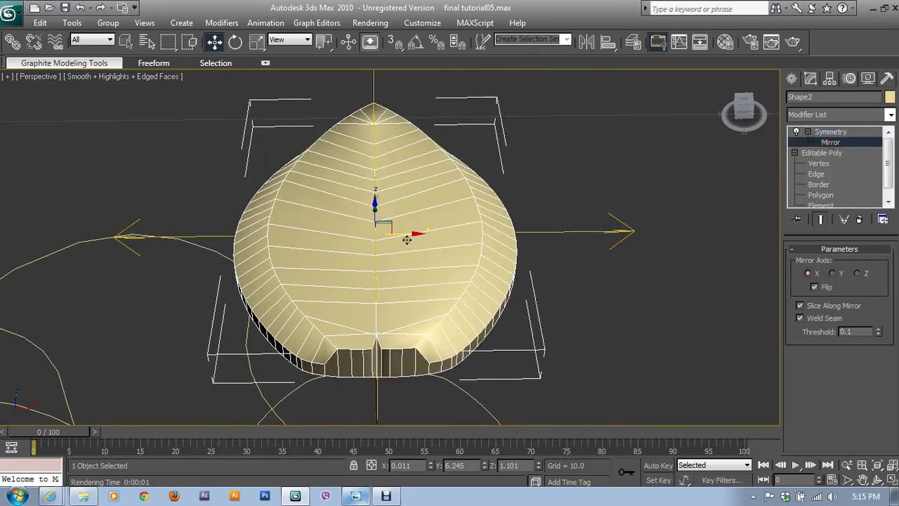
- Slide the Symmetry mirror plane along X until the halves rejoin, checking the tip in Top view
mouse_move(407, 240)
mouse_down()
mouse_move(457, 241)
mouse_move(408, 231)
mouse_up()
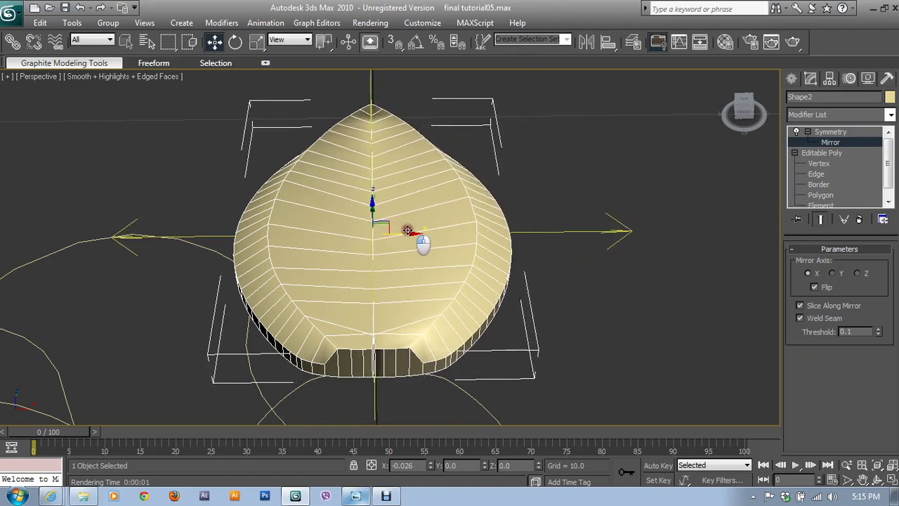
drag(407, 230, 420, 226)
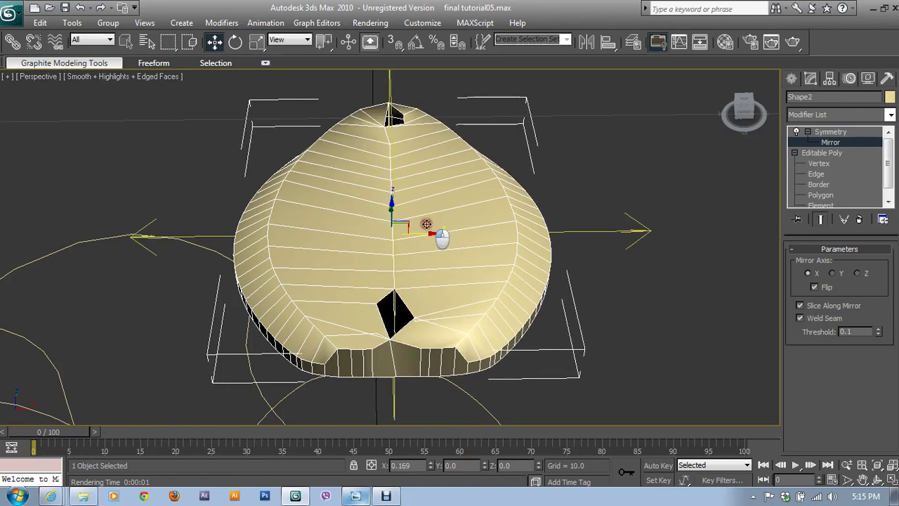
drag(420, 227, 415, 224)
key(alt+w)
key(alt+w)
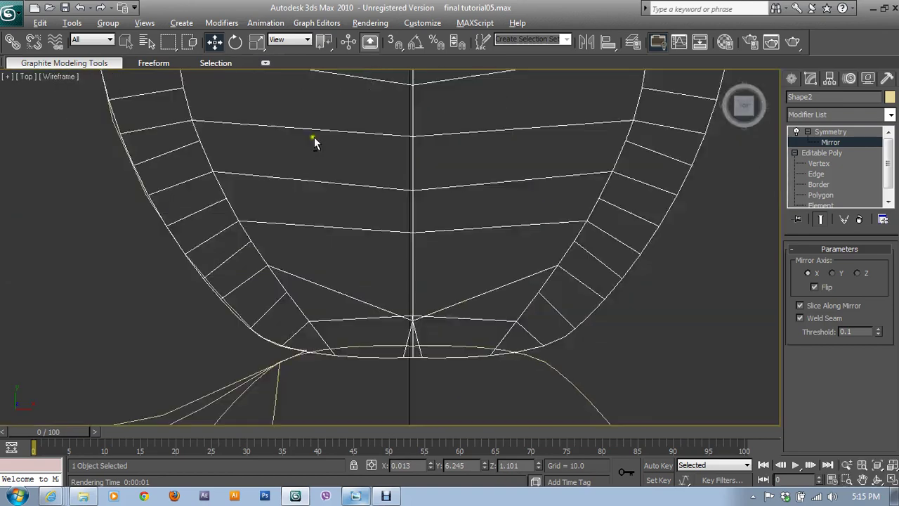
scroll(315, 140, up, 3)
scroll(464, 257, up, 2)
middle_drag(421, 323, 422, 381)
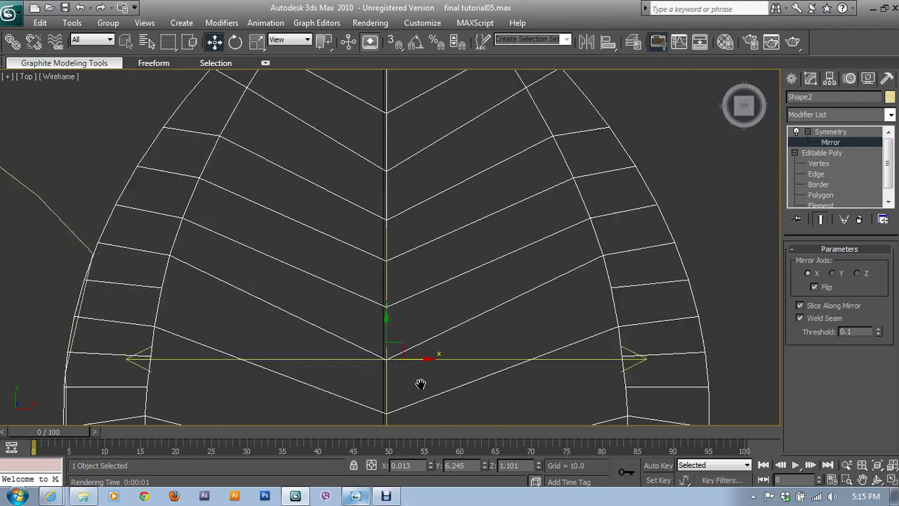
middle_drag(383, 137, 394, 217)
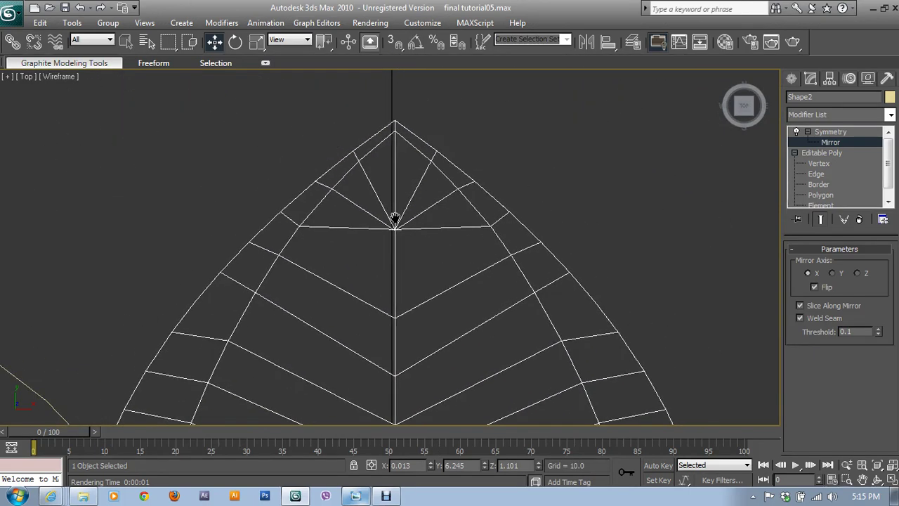
- Inspect the joined leaf and its front notch in a maximized Perspective view
key(alt+w)
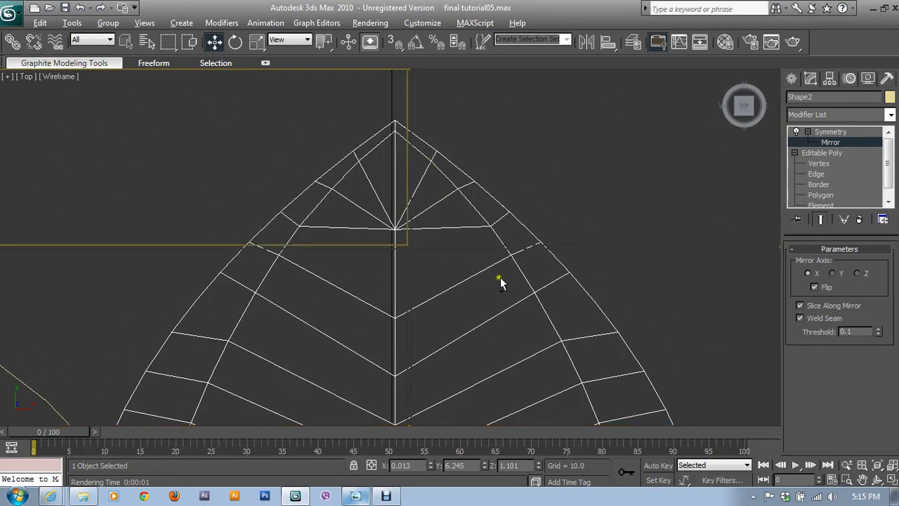
click(469, 305)
key(alt+w)
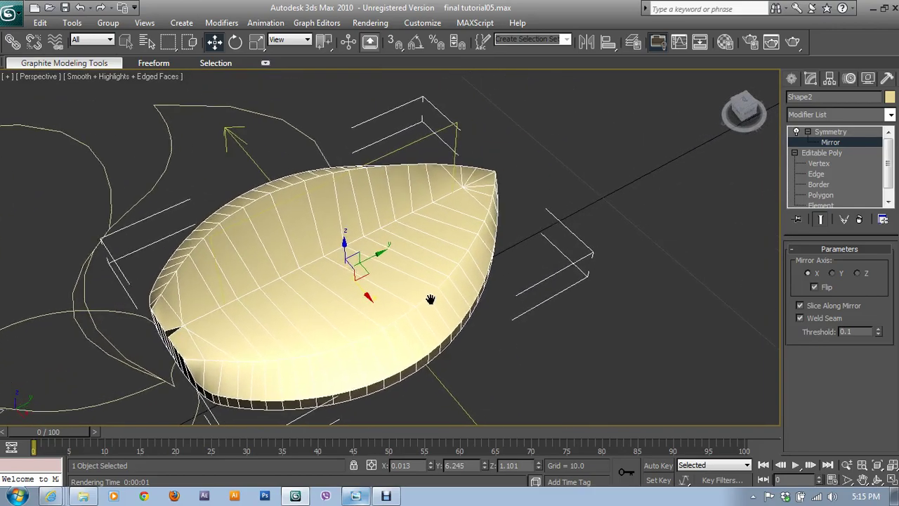
scroll(515, 237, up, 2)
scroll(515, 237, up, 3)
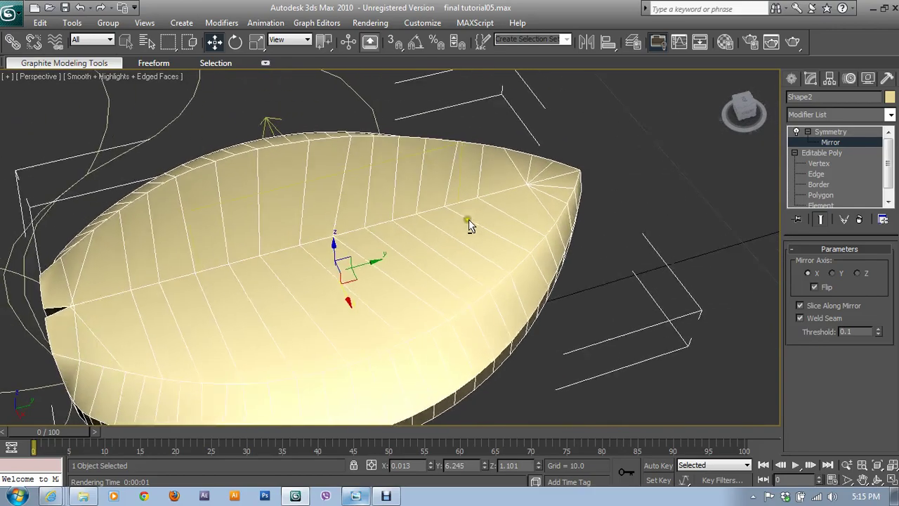
mouse_move(516, 225)
alt+middle_down()
mouse_move(471, 214)
mouse_move(521, 152)
alt+middle_up()
alt+middle_drag(353, 196, 364, 181)
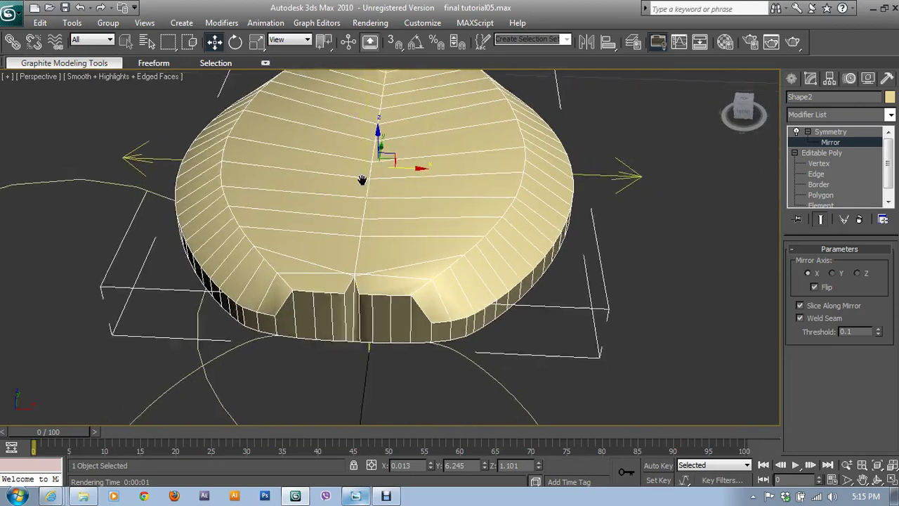
scroll(380, 217, up, 1)
scroll(371, 206, up, 2)
- Convert the petal to an Editable Poly and select a vertex at the notch
right_click(382, 192)
mouse_move(406, 312)
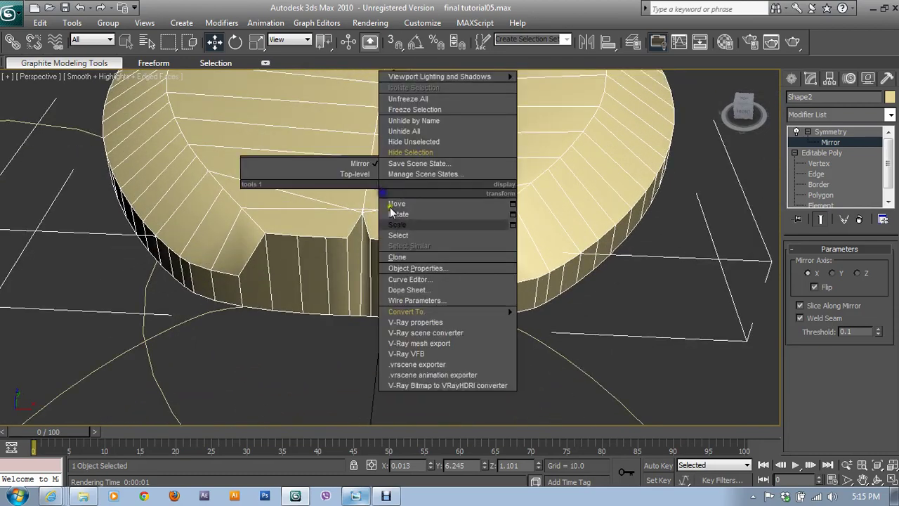
click(544, 322)
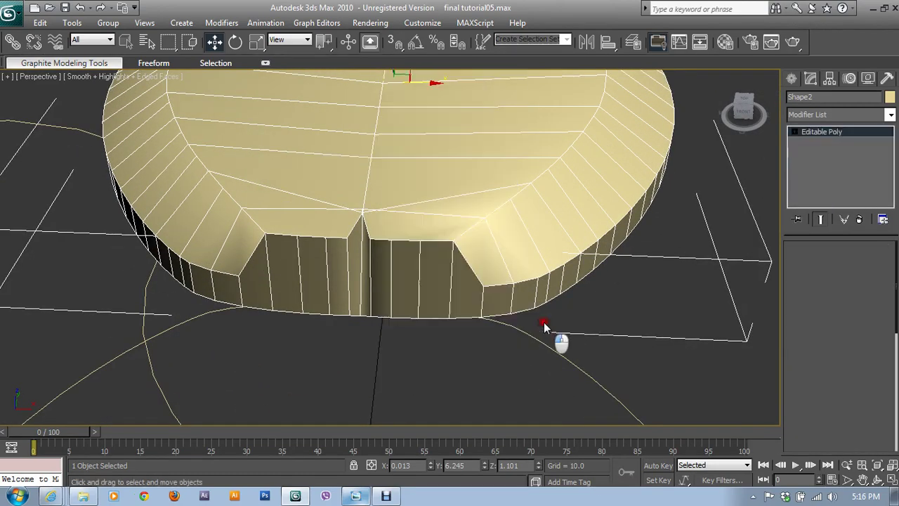
key(1)
click(363, 211)
mouse_move(471, 210)
alt+middle_down()
mouse_move(366, 205)
mouse_move(371, 194)
alt+middle_up()
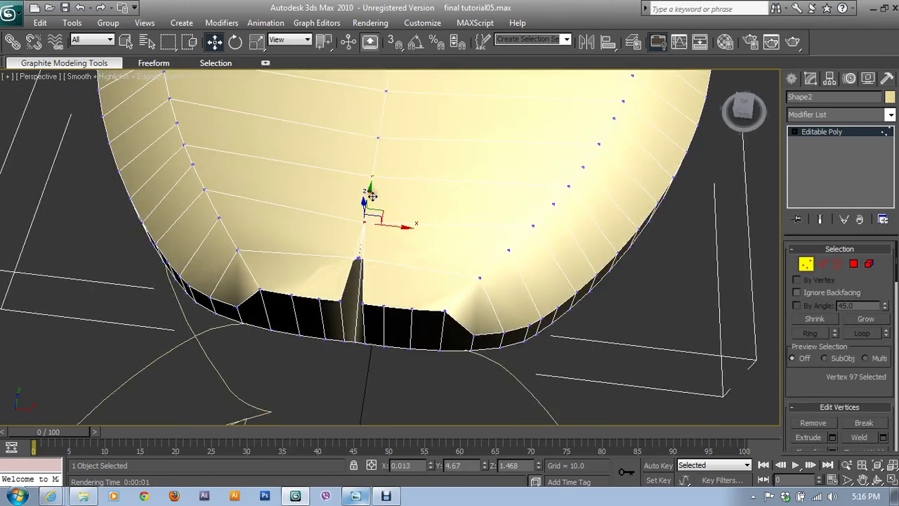
key(shift+z)
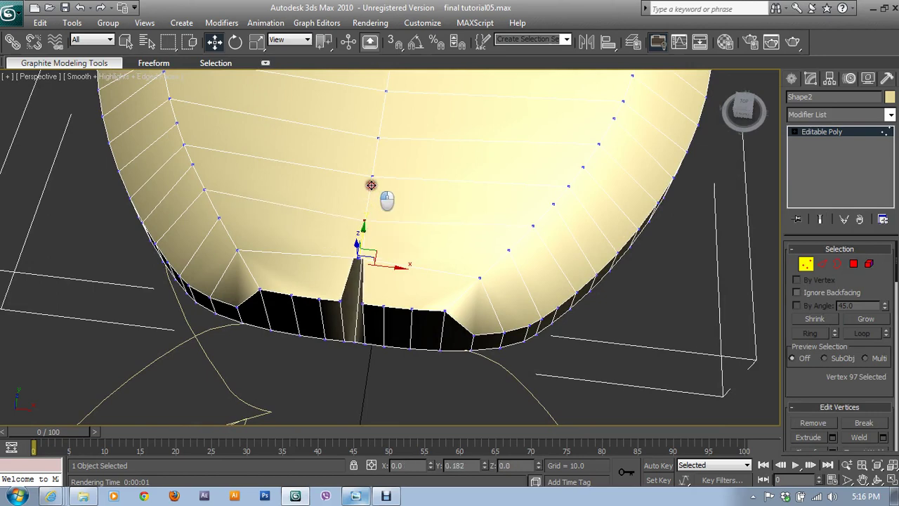
- Select two edges along the leaf centre and remove them
click(819, 266)
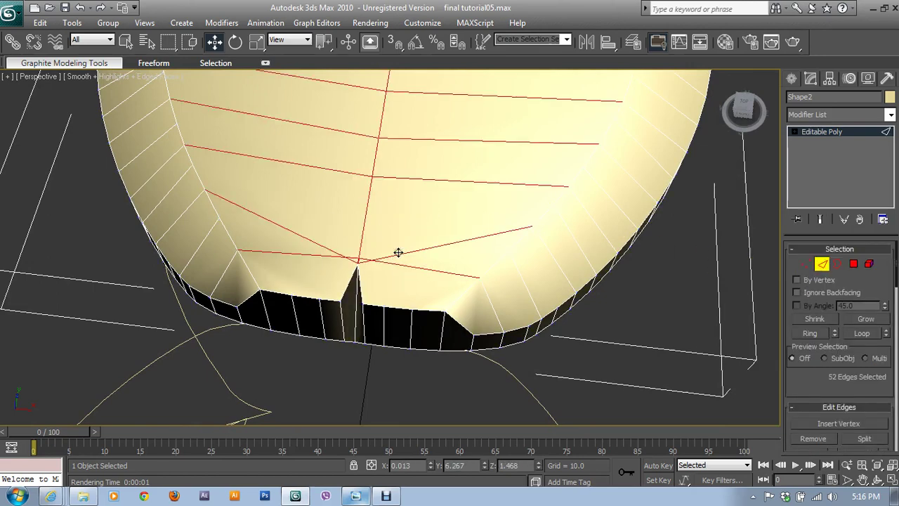
click(397, 254)
ctrl+click(306, 239)
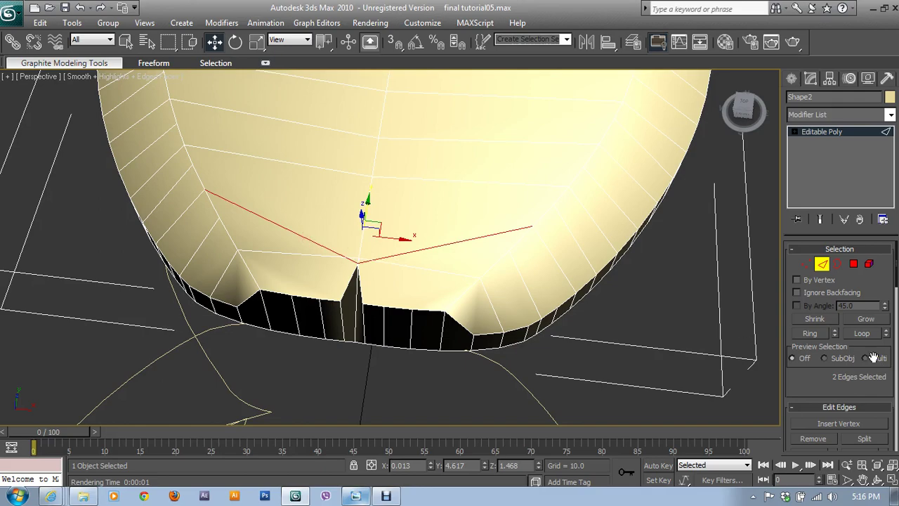
drag(798, 384, 798, 327)
click(817, 382)
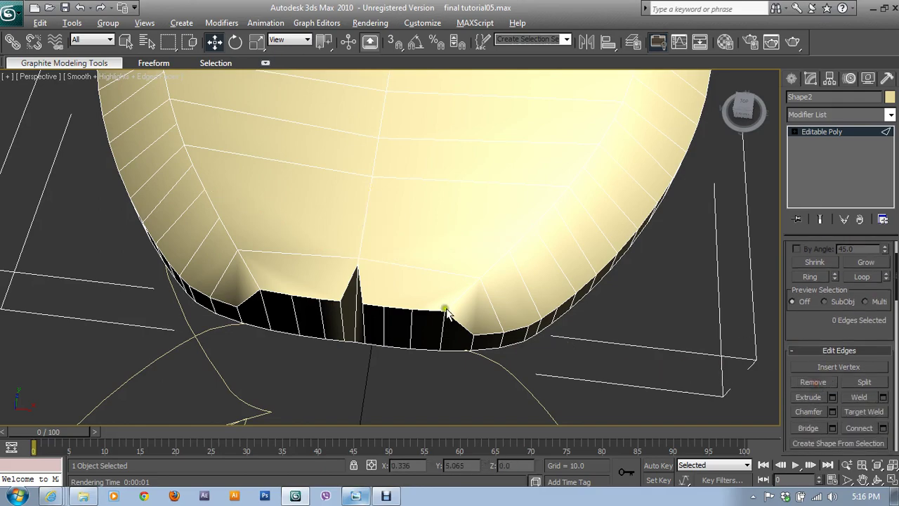
mouse_move(443, 309)
alt+middle_down()
mouse_move(417, 275)
mouse_move(443, 261)
alt+middle_up()
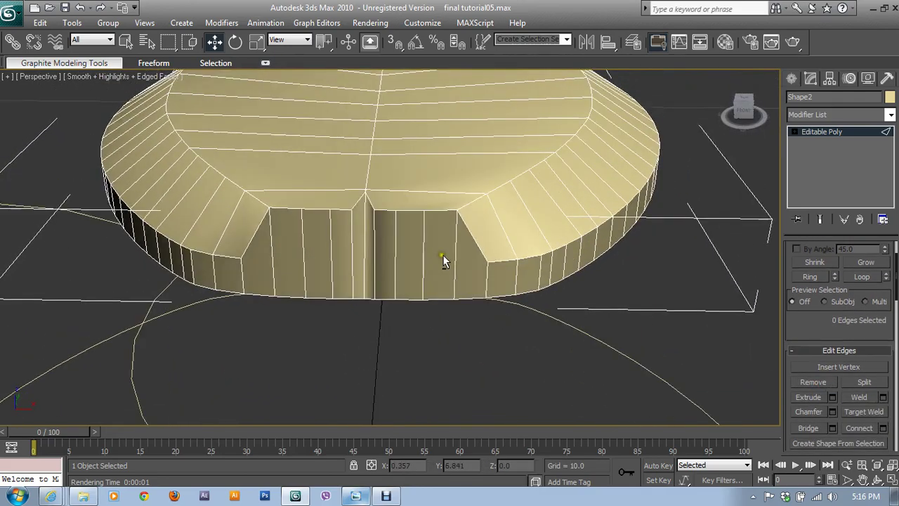
- Move the notch vertex to reshape the spike at the leaf base, then clear the selection
click(794, 131)
click(819, 142)
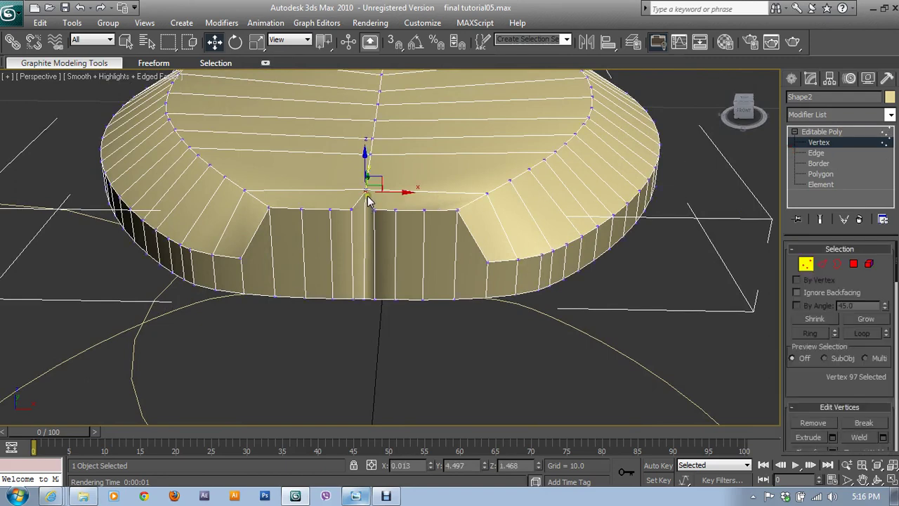
mouse_move(400, 195)
alt+middle_down()
mouse_move(335, 207)
mouse_move(355, 210)
alt+middle_up()
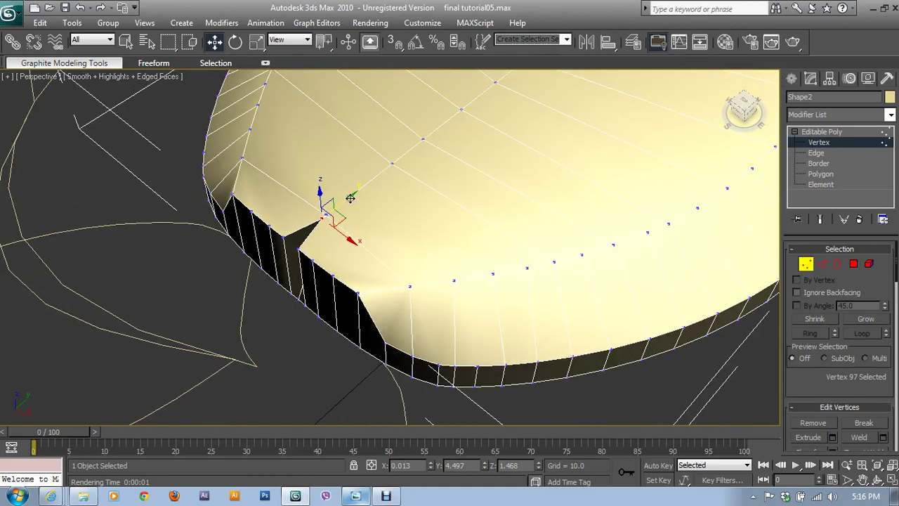
mouse_move(349, 198)
mouse_down()
mouse_move(319, 223)
mouse_move(345, 214)
mouse_up()
scroll(345, 213, down, 5)
mouse_move(395, 176)
alt+middle_down()
mouse_move(396, 245)
mouse_move(375, 238)
mouse_move(417, 281)
mouse_move(408, 286)
alt+middle_up()
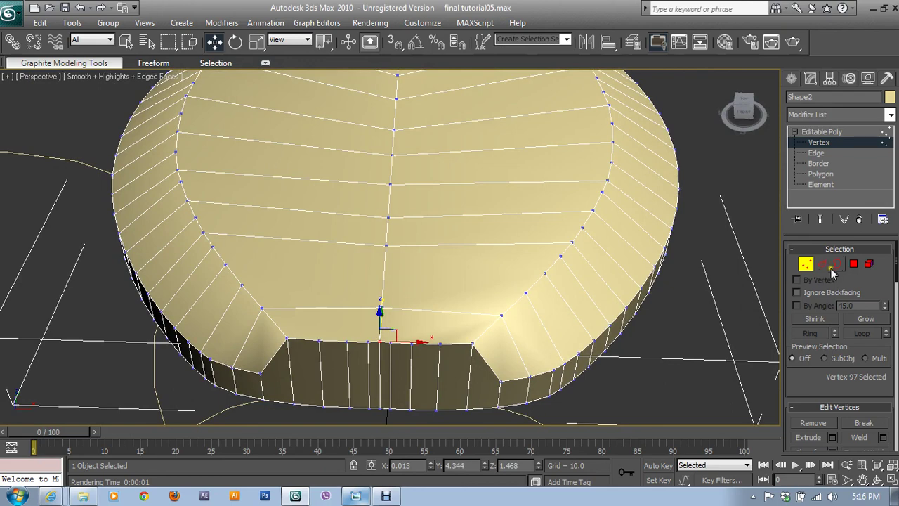
alt+middle_drag(453, 351, 394, 310)
click(383, 302)
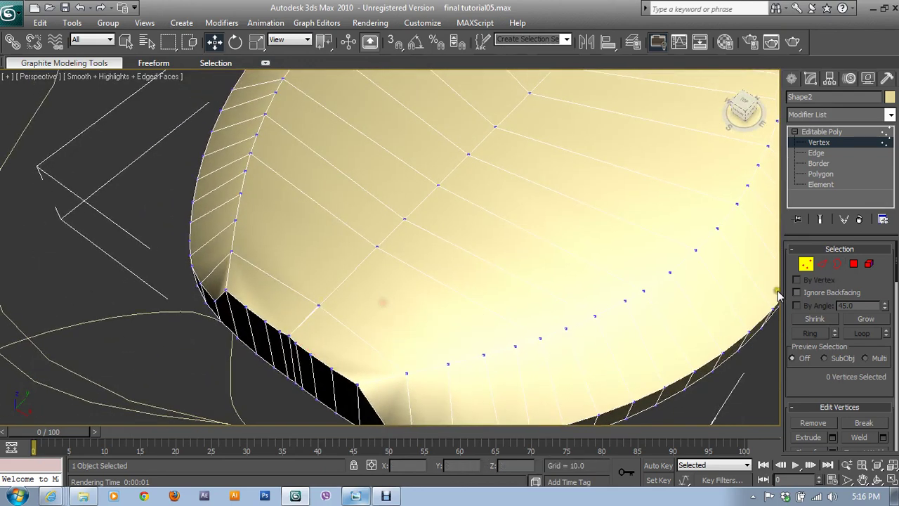
- Try removing an edge on the leaf surface, then undo the removal
click(822, 266)
click(340, 278)
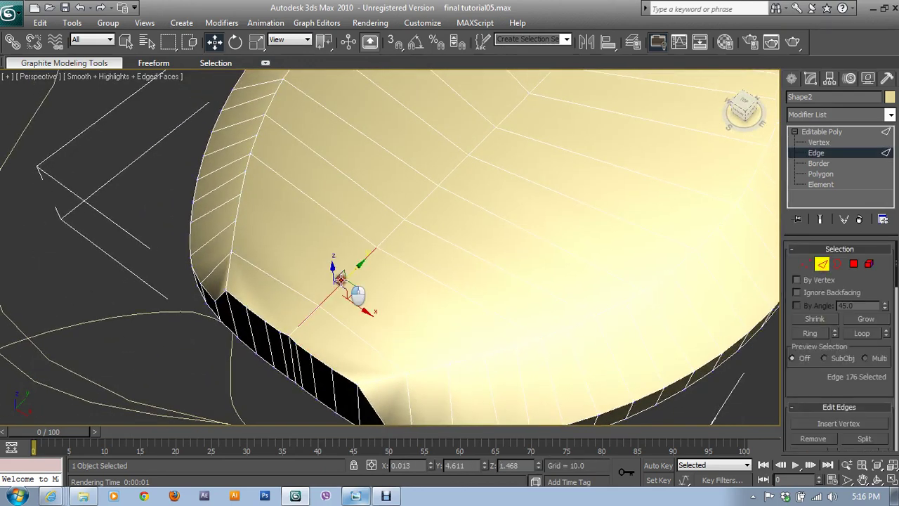
scroll(405, 305, down, 5)
alt+middle_drag(454, 287, 486, 286)
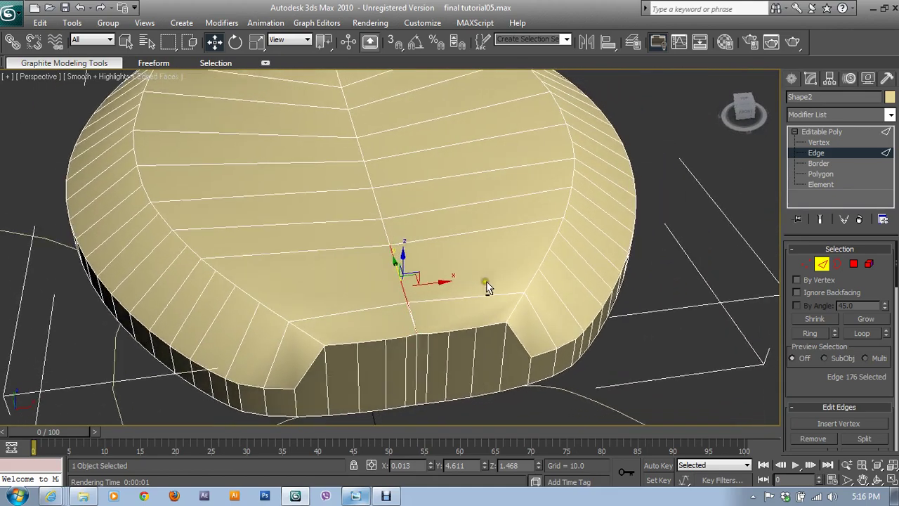
click(818, 439)
key(ctrl+z)
- Select the two vertices at the notch's inner corners
click(806, 265)
click(422, 309)
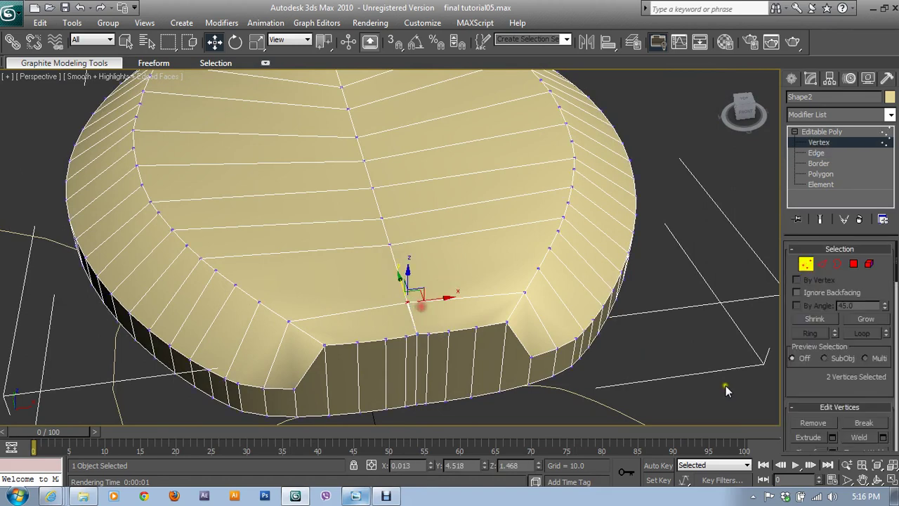
scroll(823, 379, down, 2)
click(858, 391)
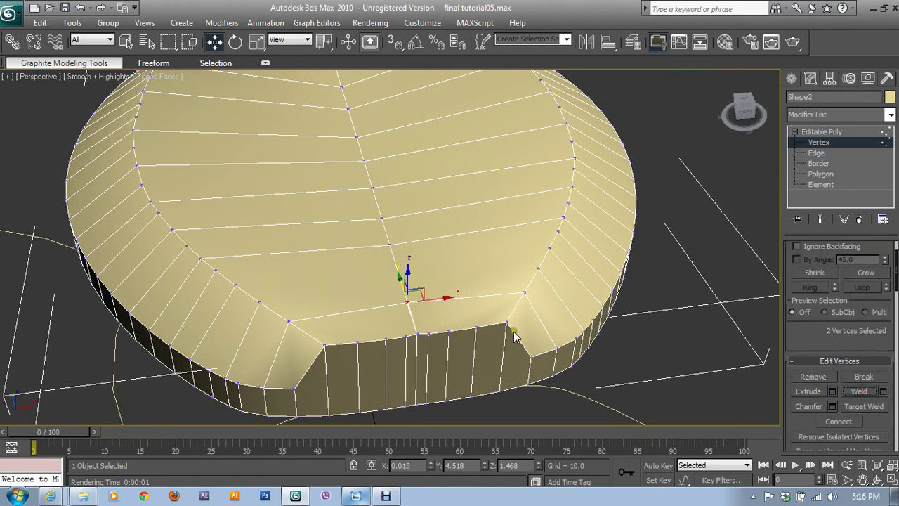
- Weld the selected notch vertices with a 0.29 weld threshold
click(883, 391)
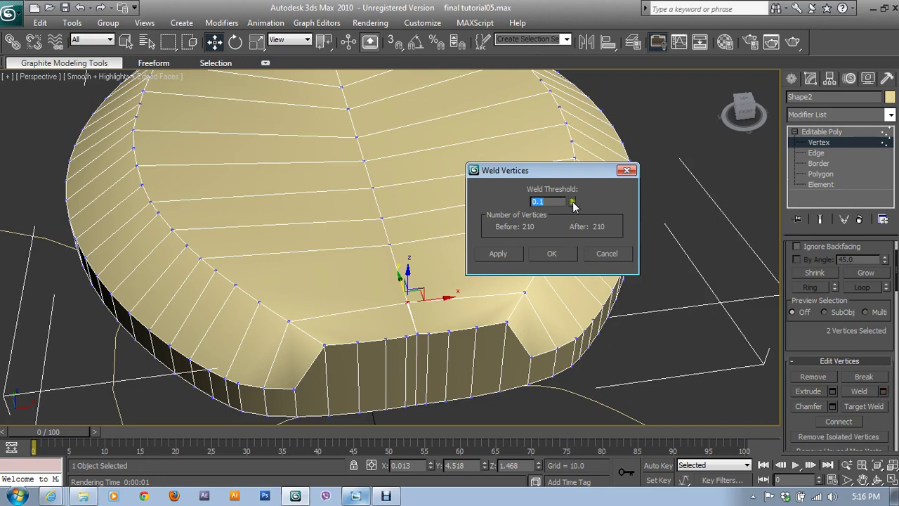
drag(572, 203, 572, 189)
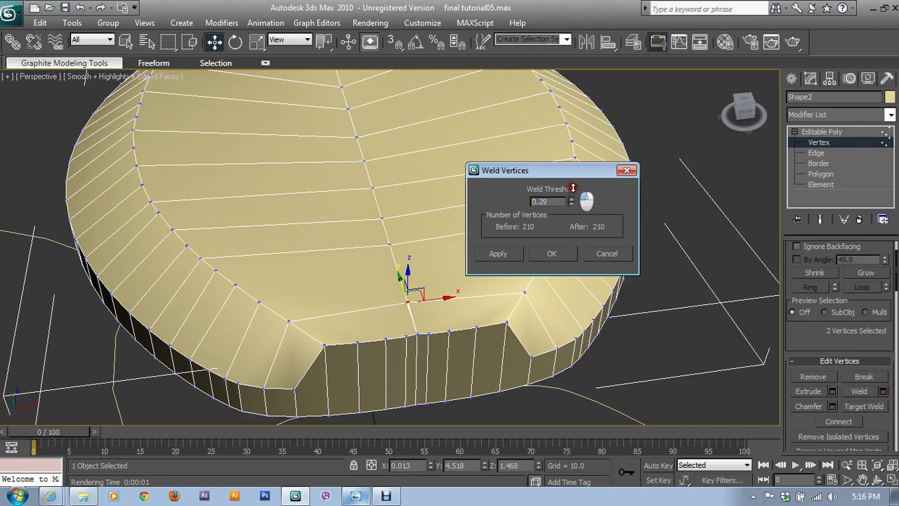
click(541, 254)
- Remove the vertices at the base centre and pull the bottom-centre vertex upward into a spike
alt+middle_drag(427, 338, 430, 286)
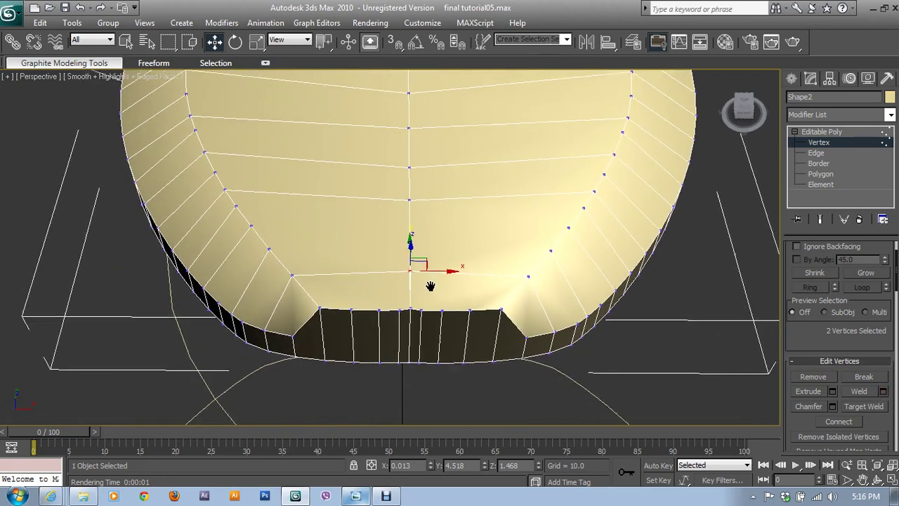
scroll(431, 286, up, 5)
drag(422, 272, 472, 306)
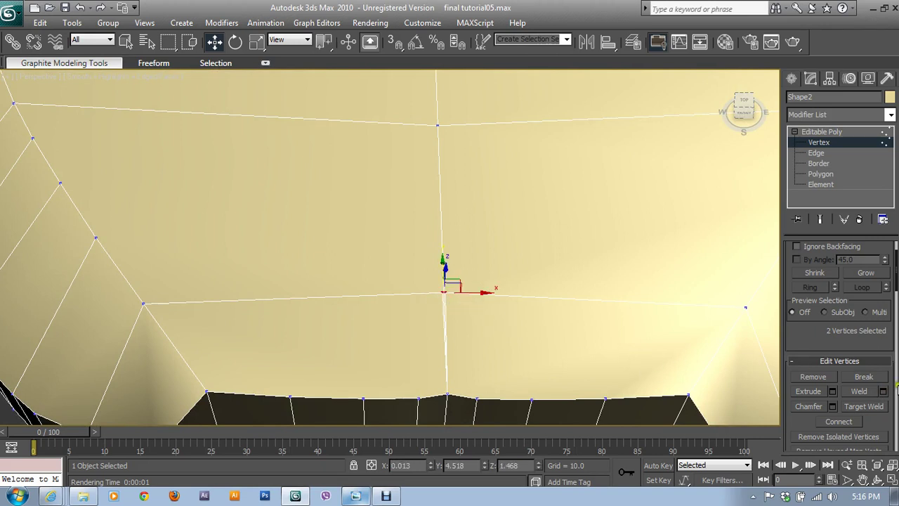
click(815, 378)
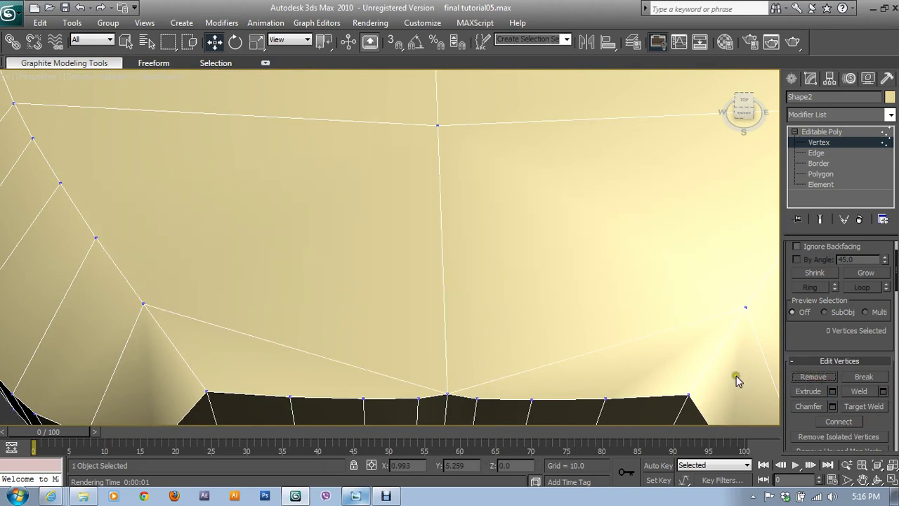
mouse_move(445, 392)
mouse_down()
mouse_move(429, 223)
mouse_move(430, 260)
mouse_up()
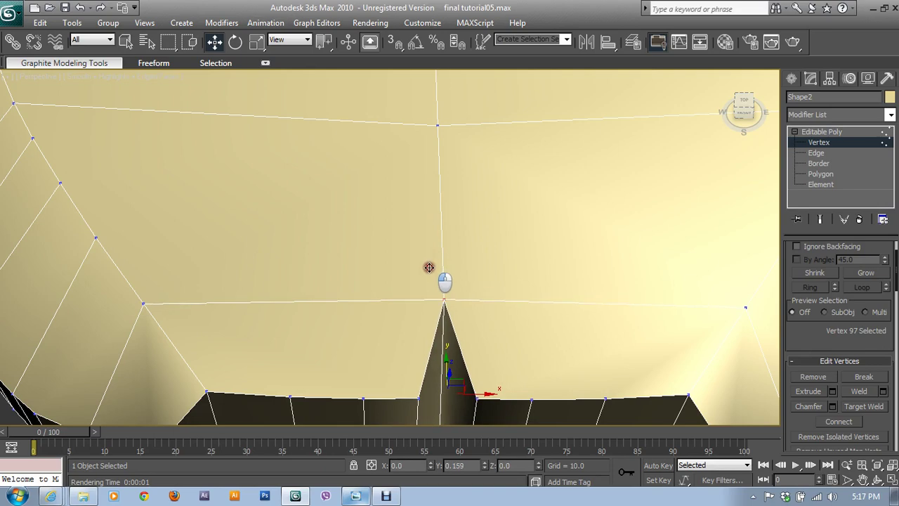
- Insert new vertices onto the edges beside the base spike
mouse_move(426, 269)
alt+middle_down()
mouse_move(431, 307)
mouse_move(415, 291)
mouse_move(457, 260)
mouse_move(508, 275)
alt+middle_up()
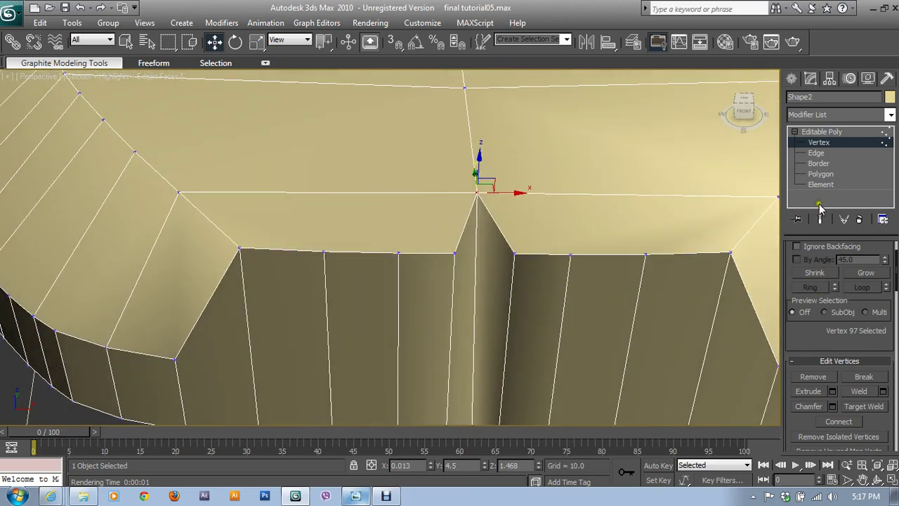
click(817, 154)
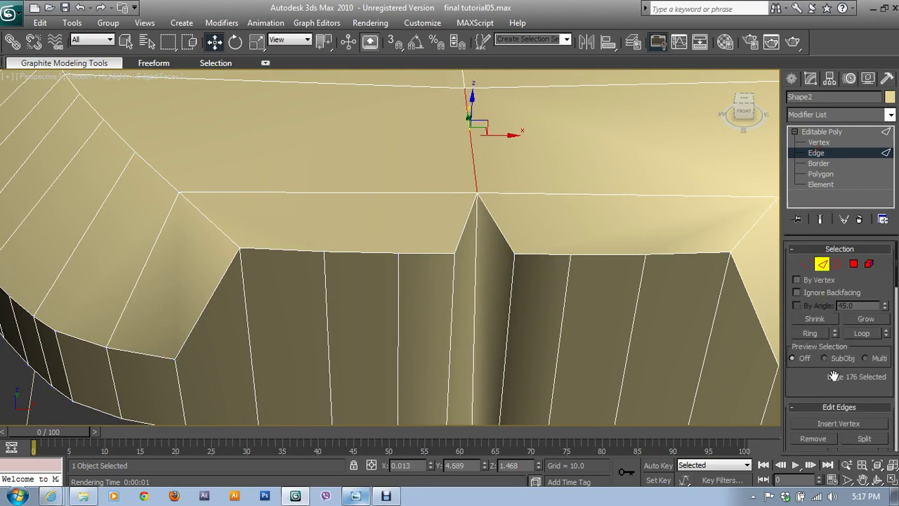
scroll(835, 377, down, 3)
click(825, 362)
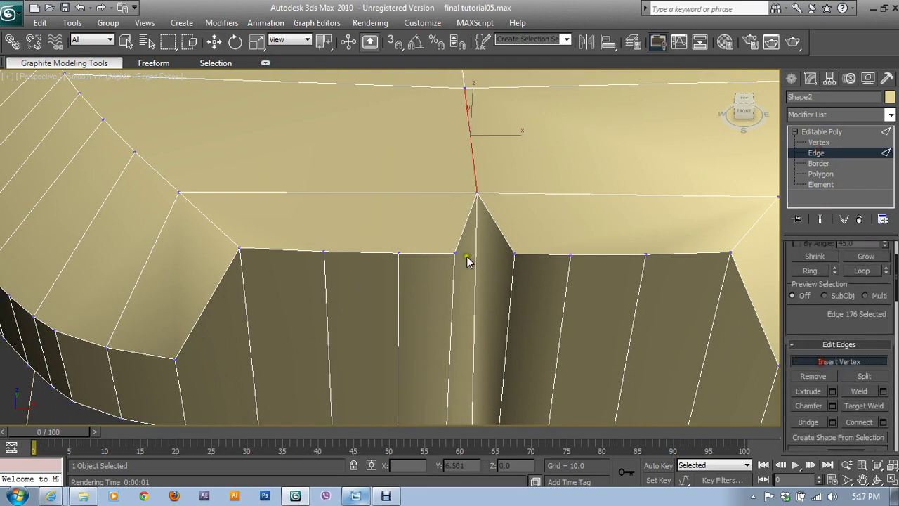
key(w)
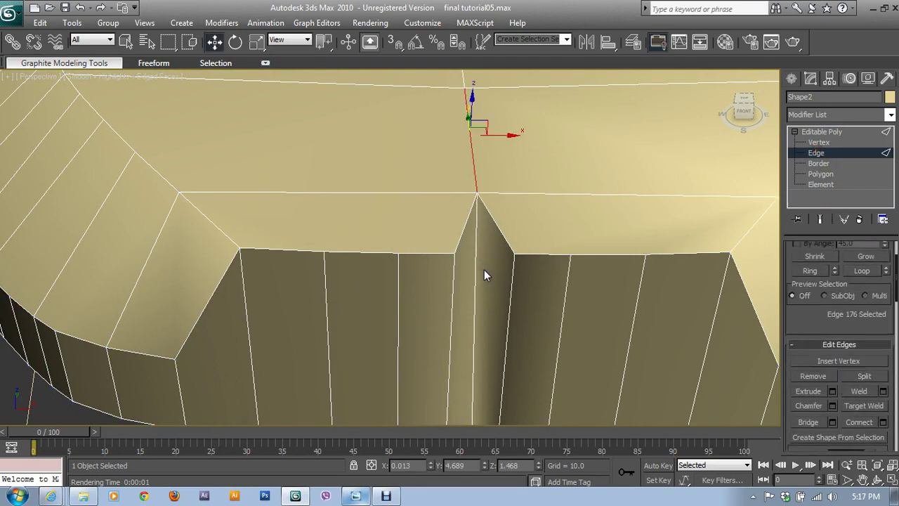
- Connect the two new vertices with an edge and shift them slightly left
key(1)
click(475, 254)
ctrl+click(512, 255)
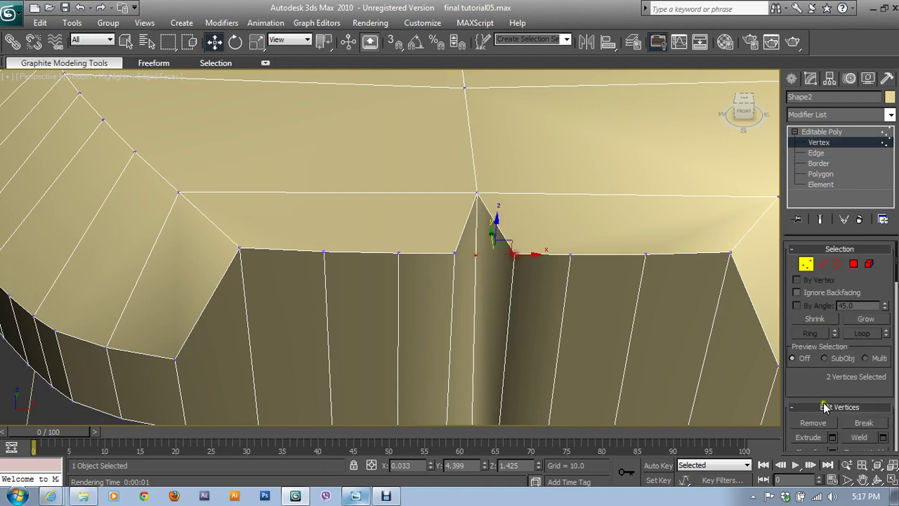
scroll(812, 379, down, 3)
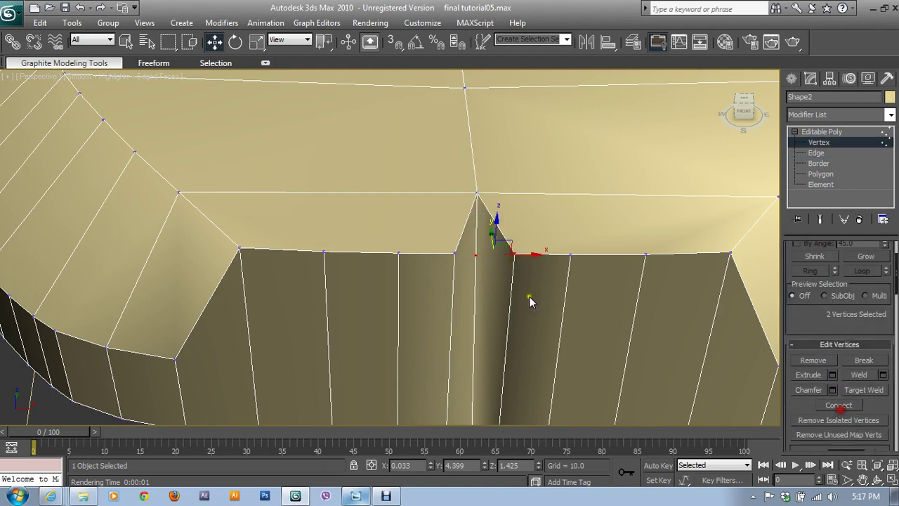
click(831, 406)
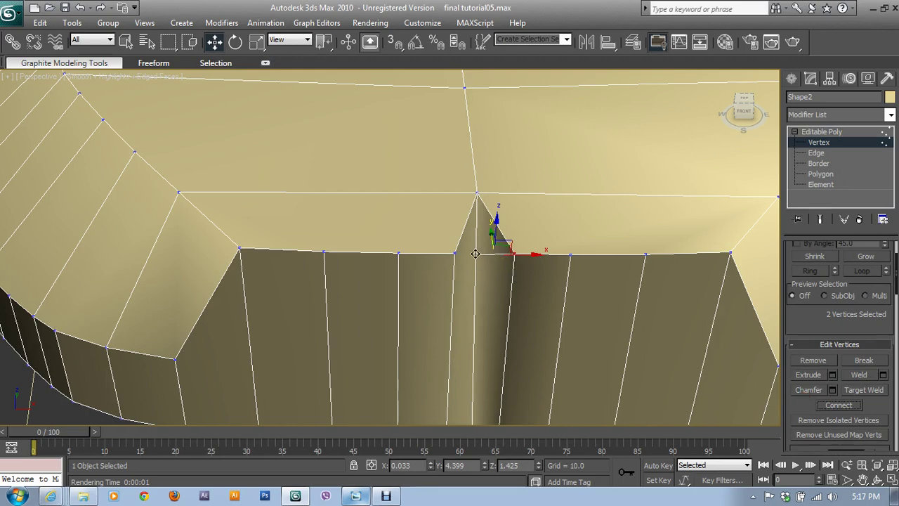
drag(472, 253, 453, 251)
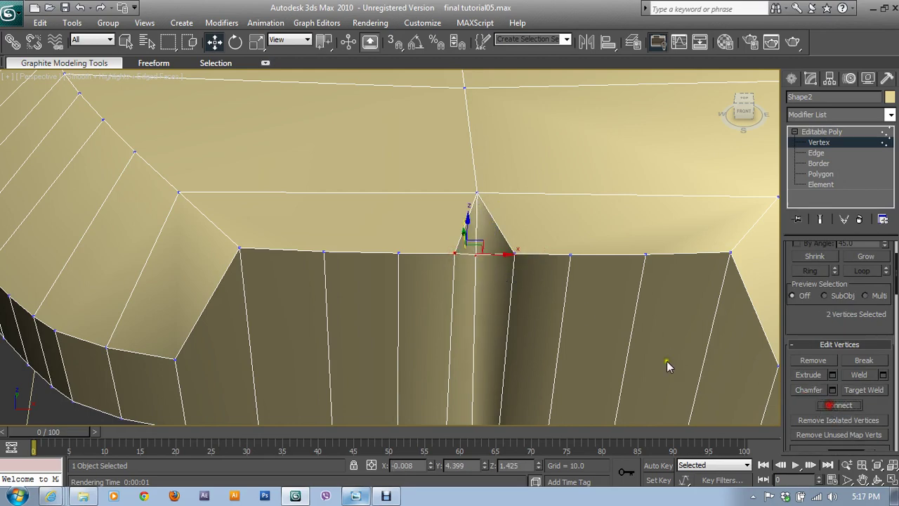
- Move the notch's corner vertex up and across to close the notch
alt+middle_drag(534, 271, 478, 253)
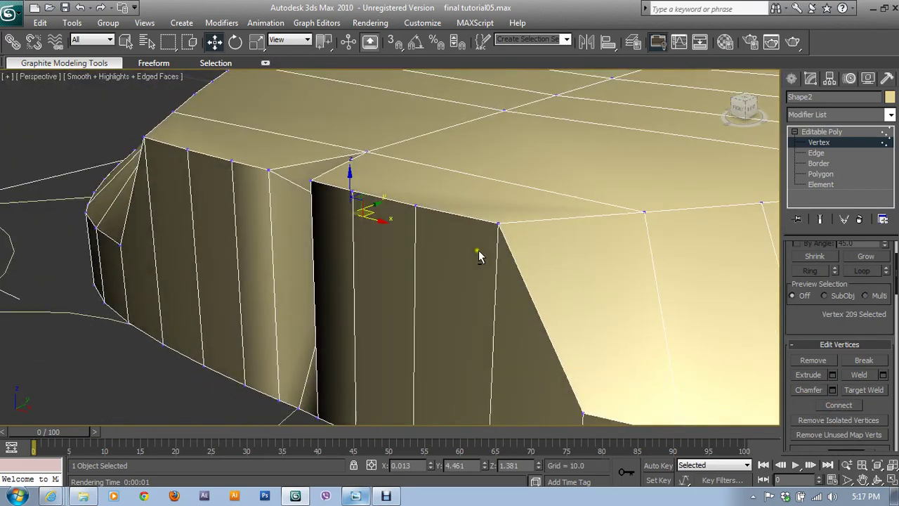
click(351, 169)
drag(352, 168, 361, 140)
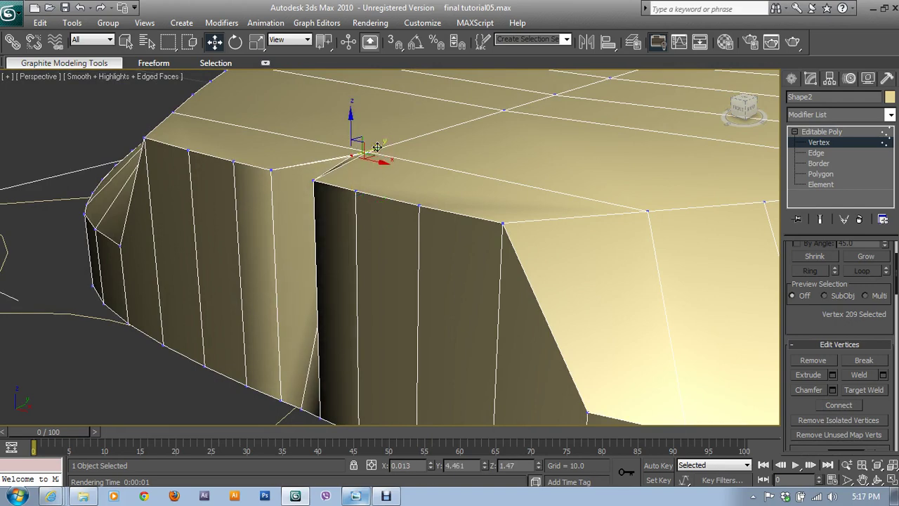
drag(377, 147, 316, 180)
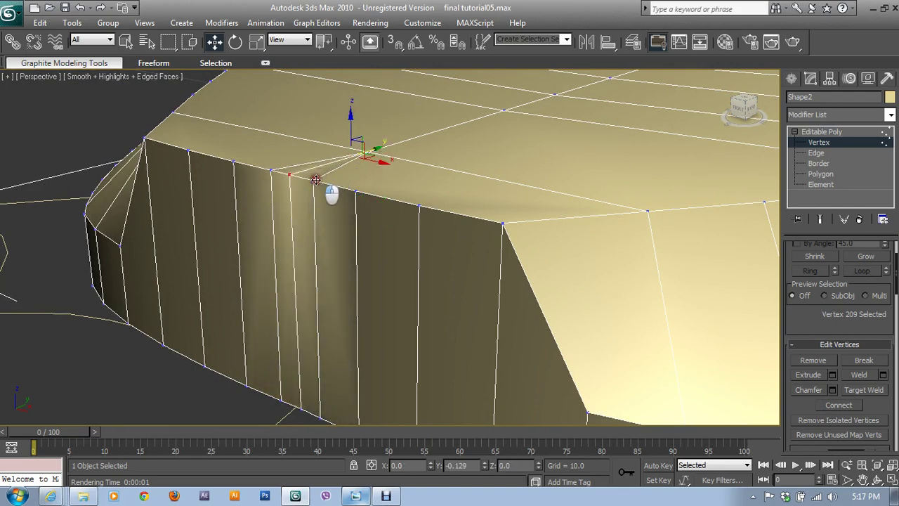
alt+middle_drag(316, 180, 327, 253)
- Nudge the corner vertex into line with the edge in a maximized Top view
key(alt+w)
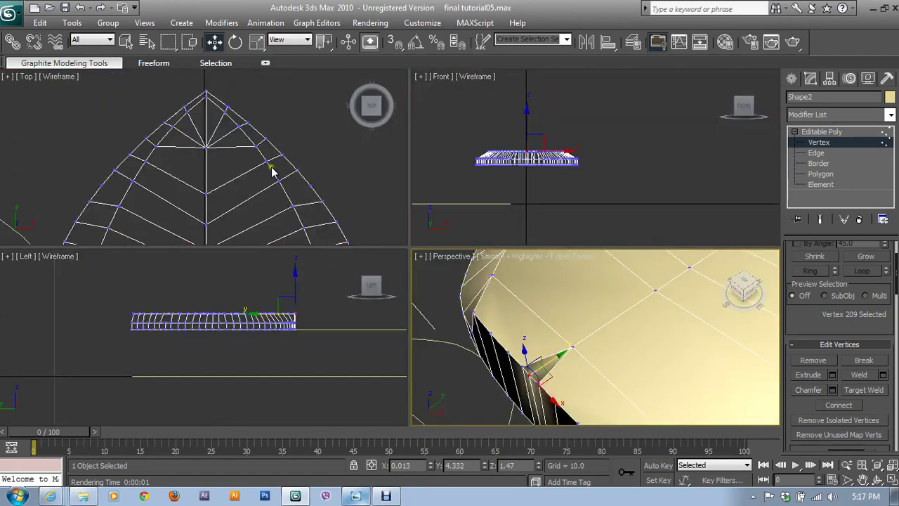
key(alt+w)
scroll(342, 233, down, 3)
middle_drag(381, 206, 389, 148)
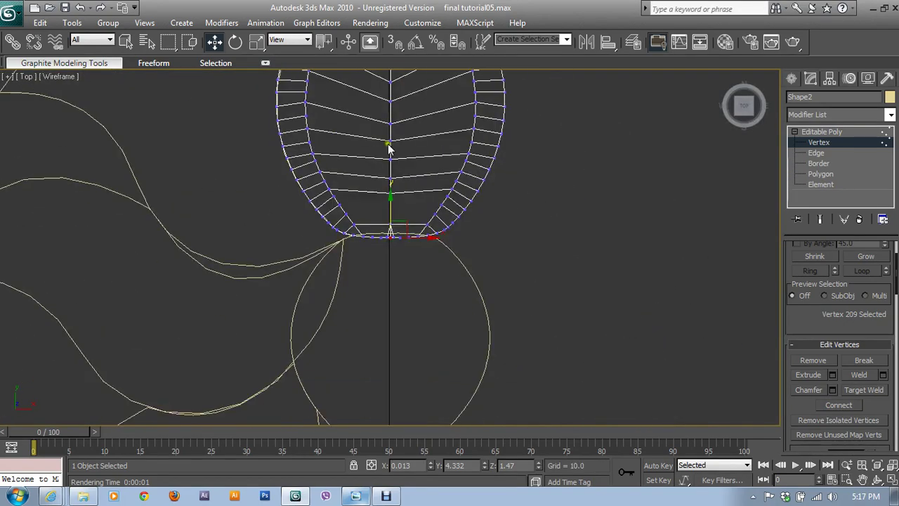
scroll(409, 261, up, 3)
scroll(381, 201, up, 2)
middle_drag(381, 201, 388, 284)
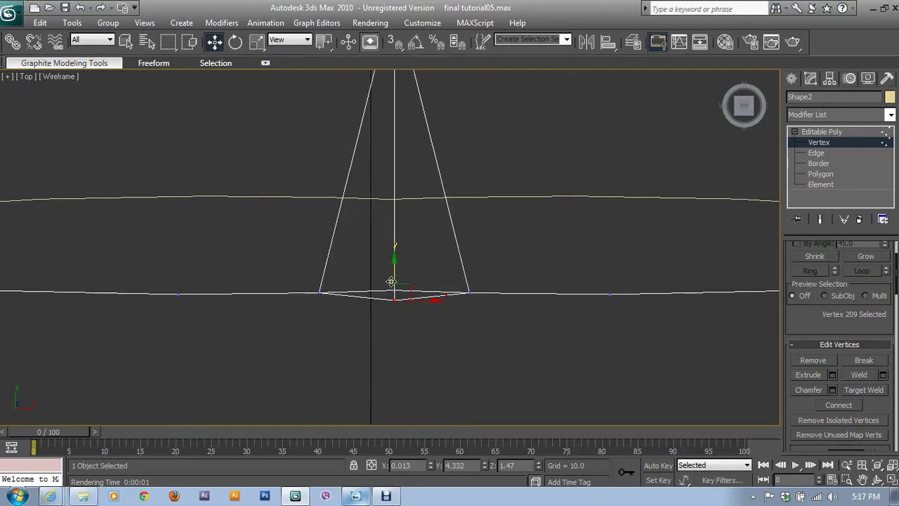
drag(390, 282, 402, 285)
- In a maximized Left view, lower the vertex slightly to Z 1.468 to level the edge
key(alt+w)
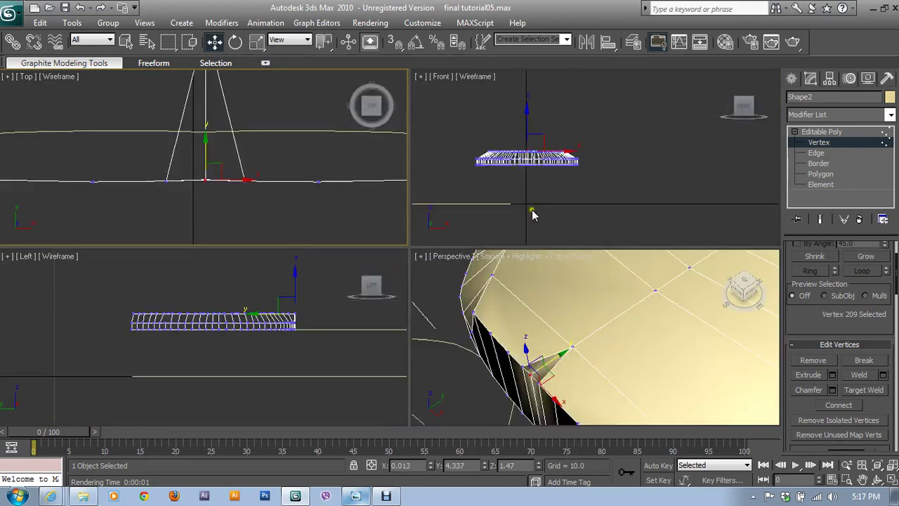
middle_click(295, 330)
key(alt+w)
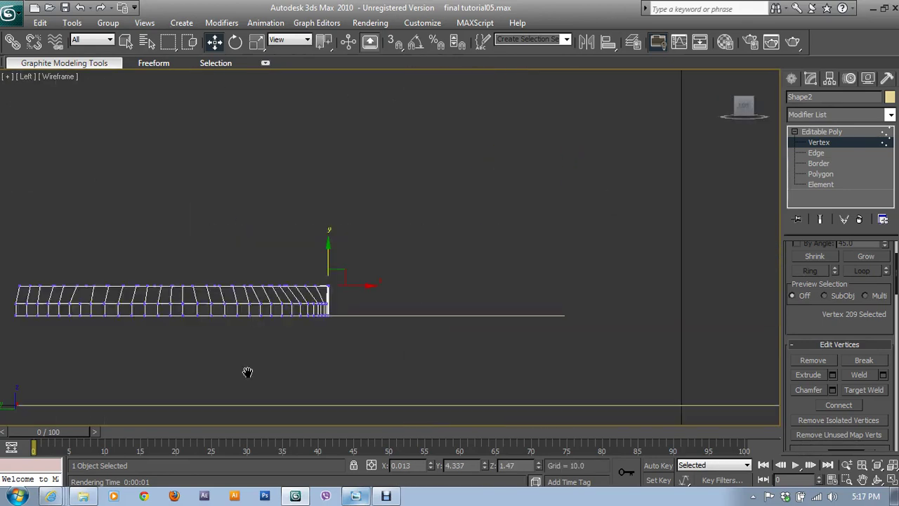
scroll(242, 358, up, 2)
middle_drag(236, 341, 451, 177)
scroll(381, 183, up, 2)
middle_drag(381, 183, 397, 301)
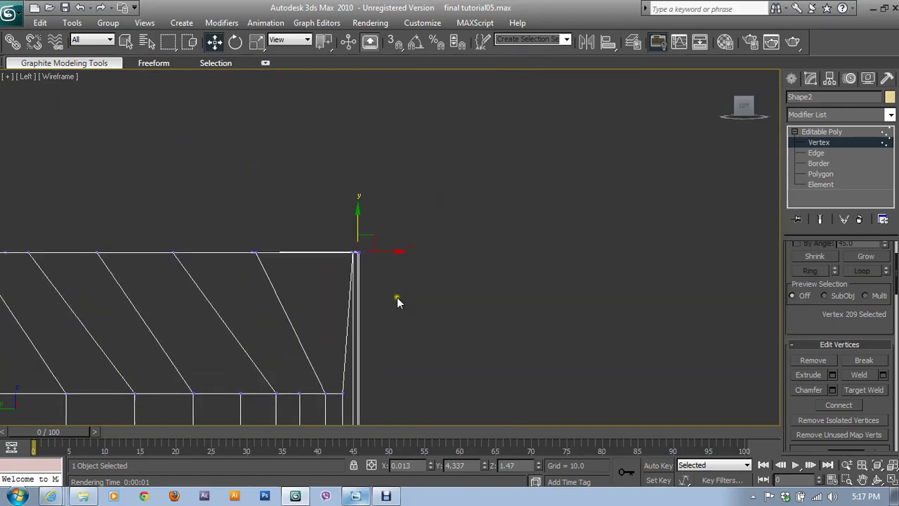
scroll(364, 262, up, 2)
drag(327, 225, 331, 227)
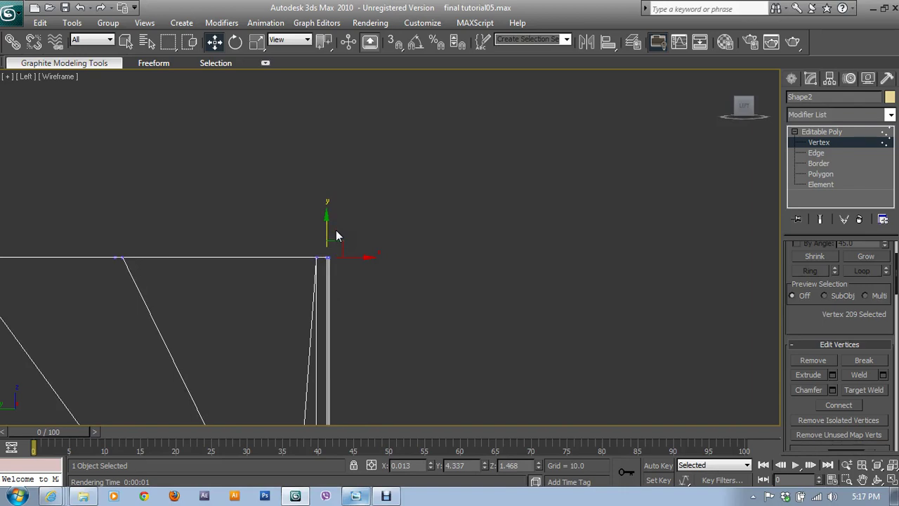
key(alt+w)
- Remove the two sliver-triangle edges on the rim near the notch, then orbit to inspect the cleaner surface
right_click(488, 341)
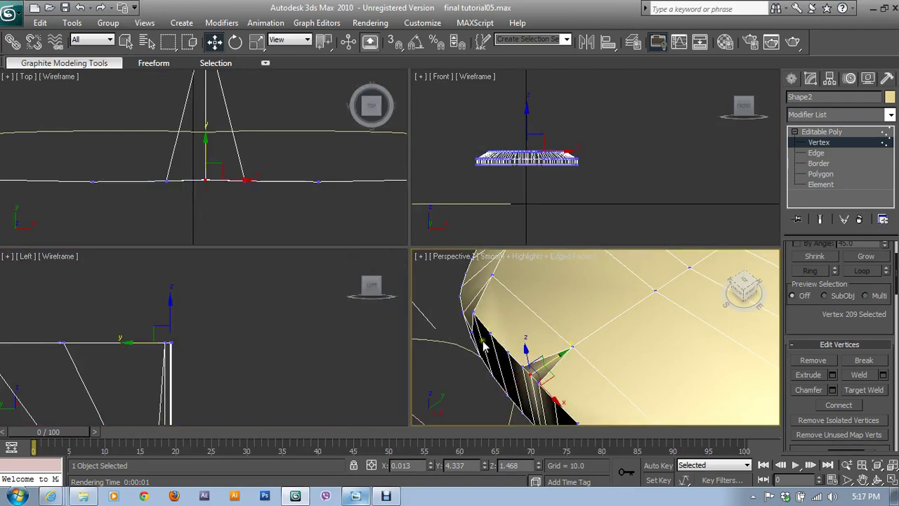
key(alt+w)
scroll(502, 313, down, 2)
alt+middle_drag(502, 313, 508, 305)
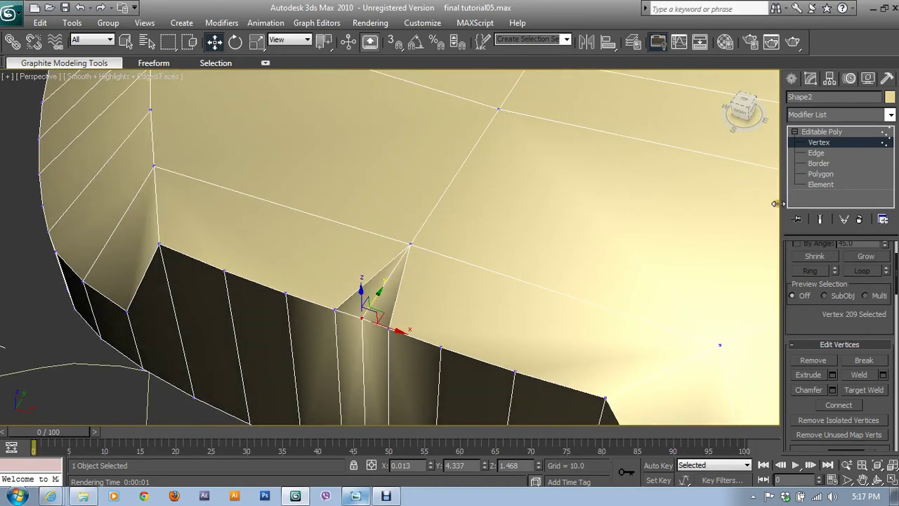
click(818, 153)
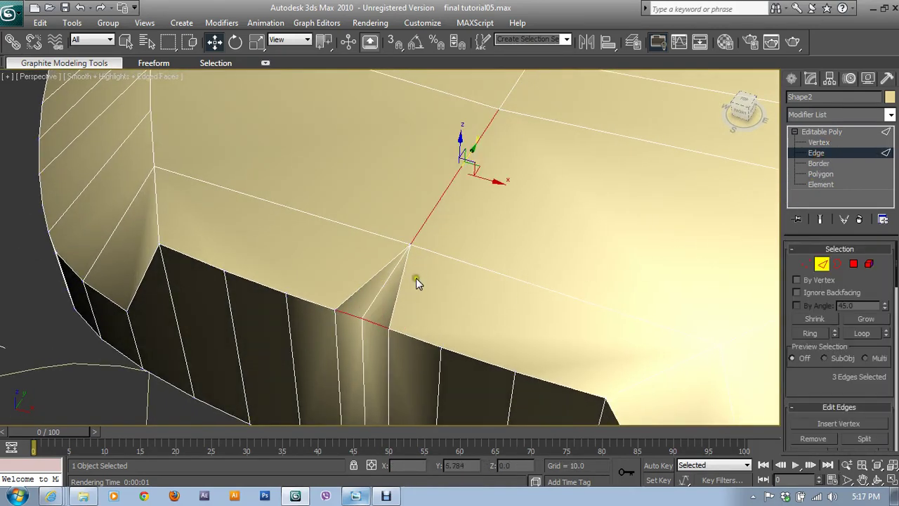
click(398, 294)
ctrl+click(371, 278)
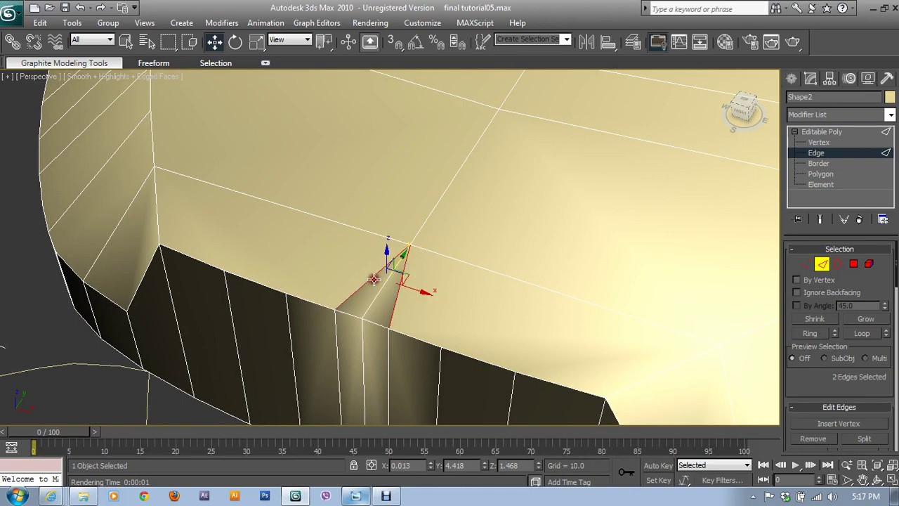
drag(812, 377, 814, 321)
click(826, 382)
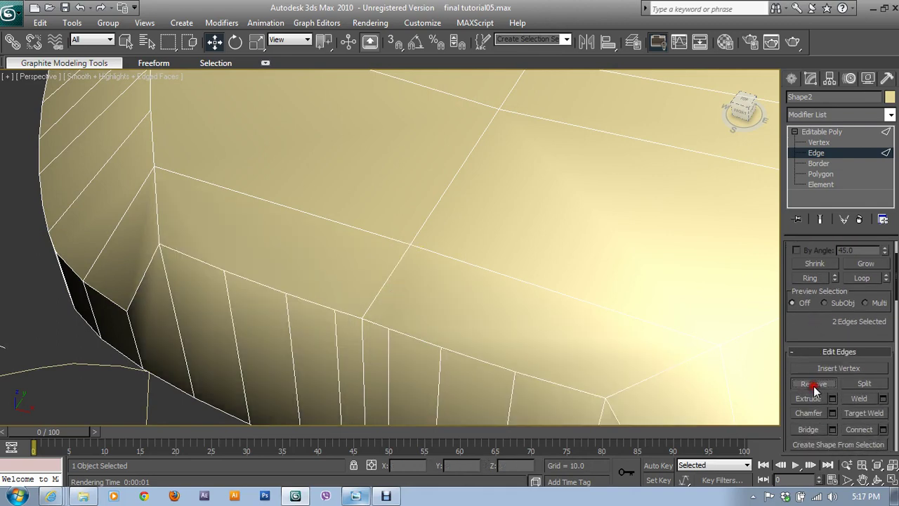
scroll(580, 312, down, 2)
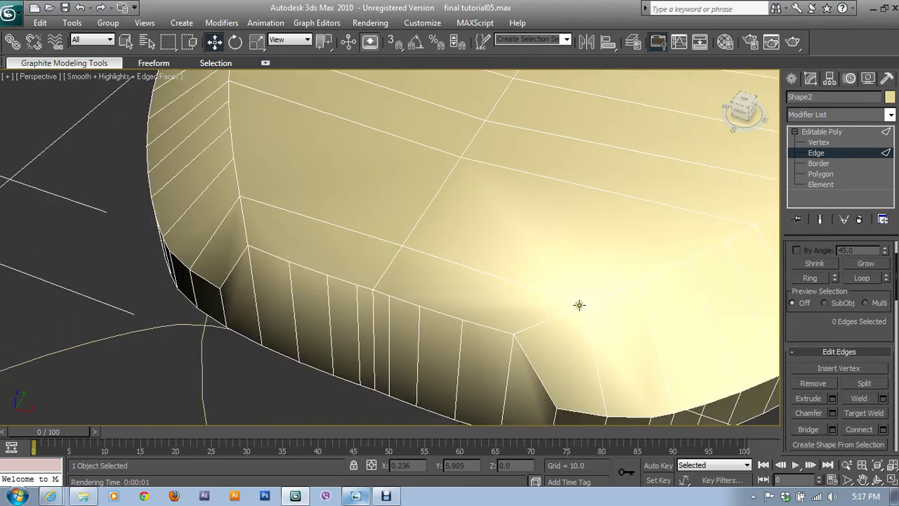
alt+middle_drag(579, 305, 588, 173)
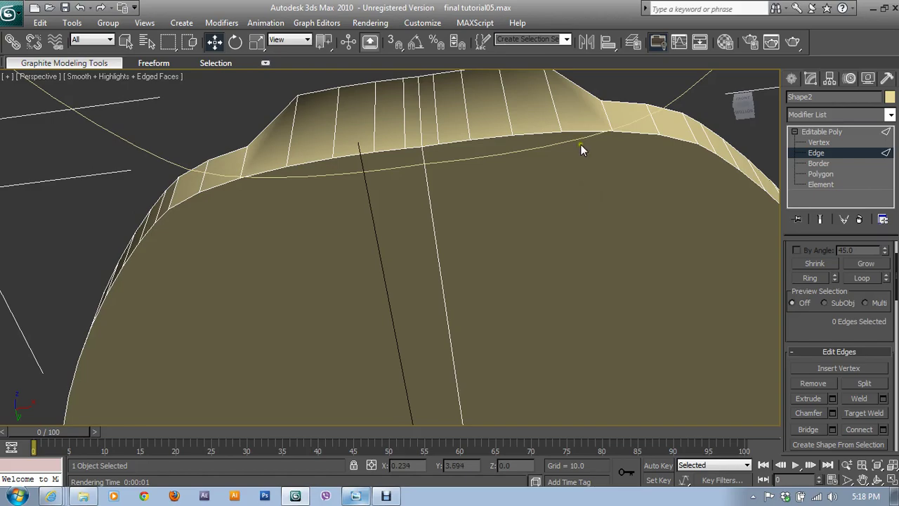
mouse_move(580, 144)
alt+middle_down()
mouse_move(572, 277)
mouse_move(599, 406)
mouse_move(503, 282)
mouse_move(541, 337)
alt+middle_up()
- At Vertex level, remove the stray vertex near the leaf's pointed tip
scroll(542, 337, up, 2)
scroll(541, 335, up, 2)
mouse_move(481, 328)
alt+middle_down()
mouse_move(466, 316)
mouse_move(437, 326)
alt+middle_up()
click(828, 143)
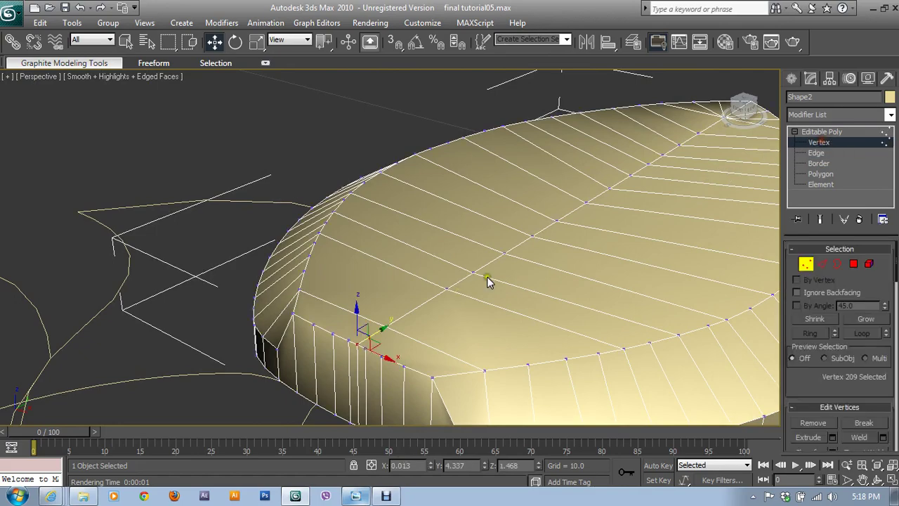
mouse_move(485, 279)
alt+middle_down()
mouse_move(392, 287)
mouse_move(474, 251)
mouse_move(198, 181)
alt+middle_up()
scroll(466, 234, up, 1)
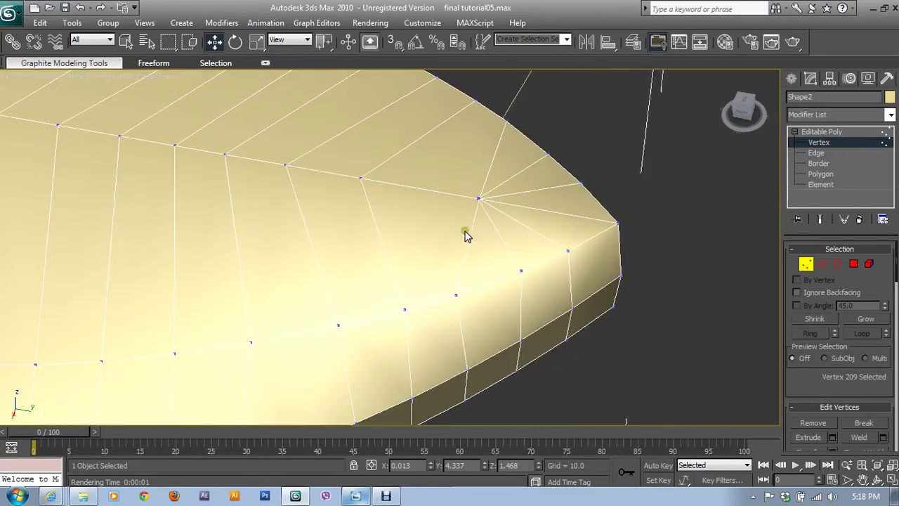
scroll(524, 227, up, 1)
scroll(488, 250, up, 1)
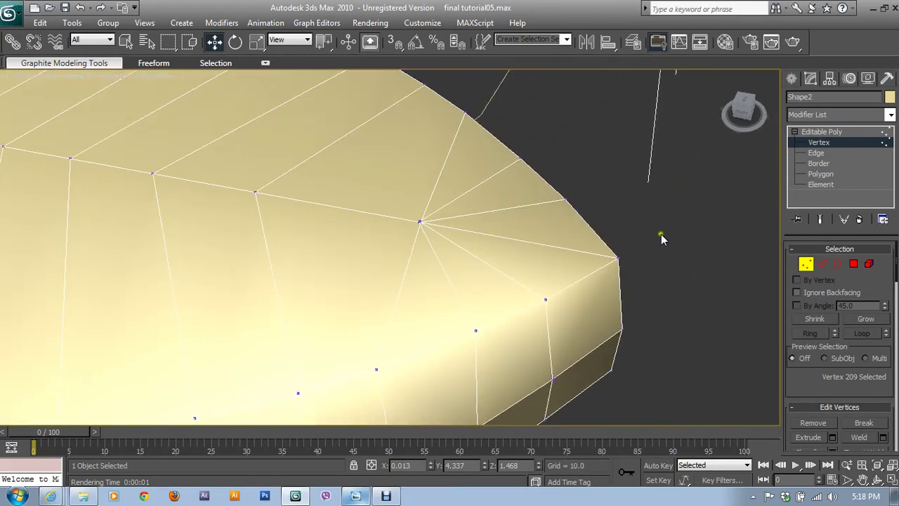
click(421, 222)
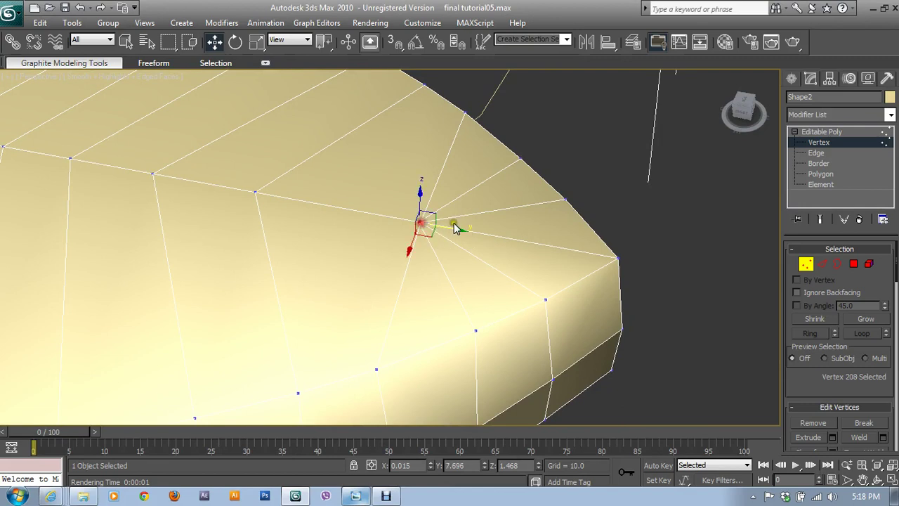
scroll(829, 377, down, 2)
click(787, 383)
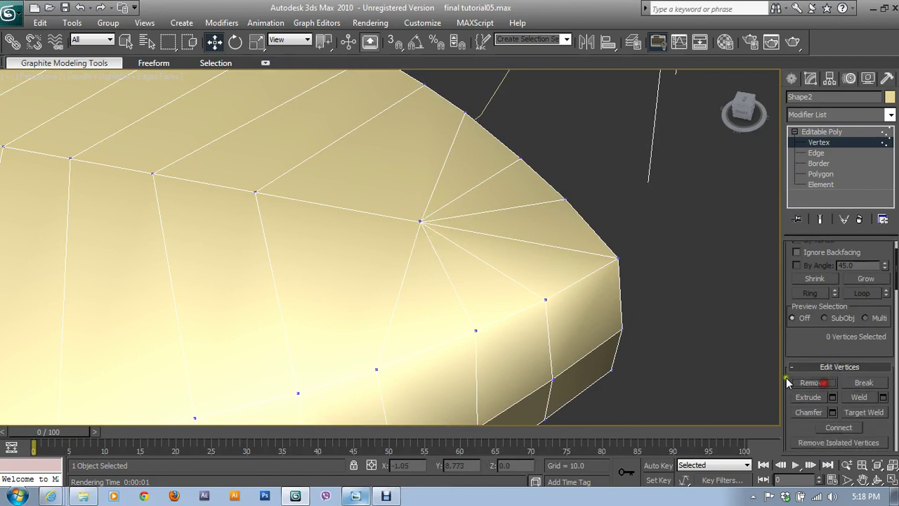
- Weld the two overlapping junction vertices into one, then switch to Border level
click(420, 222)
drag(401, 210, 446, 241)
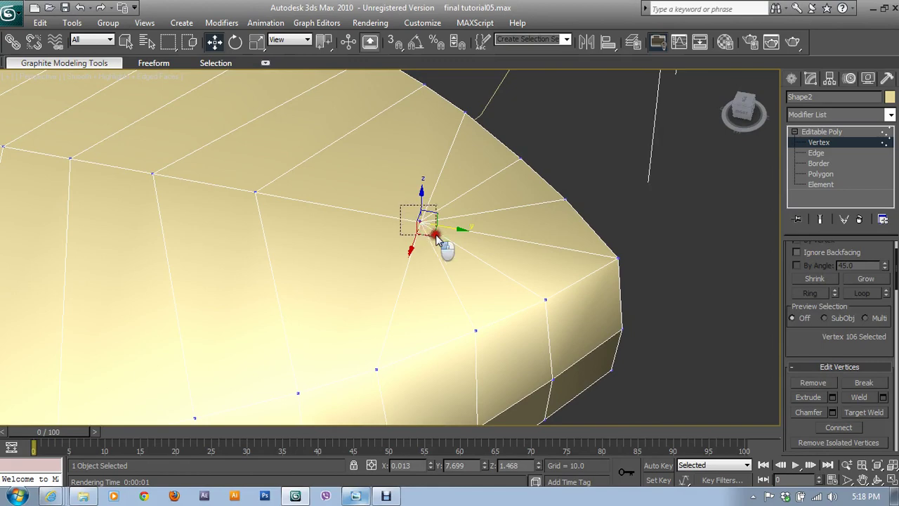
mouse_move(668, 321)
alt+middle_down()
mouse_move(500, 281)
mouse_move(464, 253)
alt+middle_up()
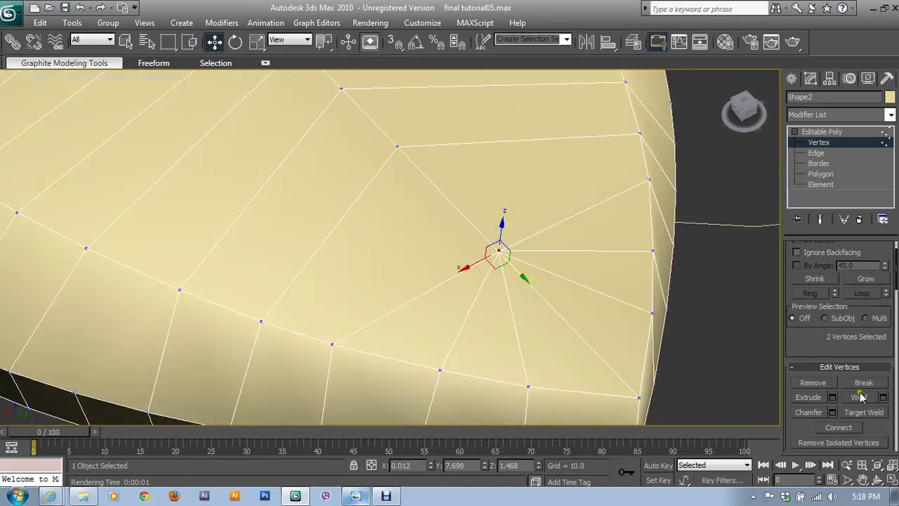
click(860, 396)
middle_drag(478, 240, 527, 275)
click(819, 163)
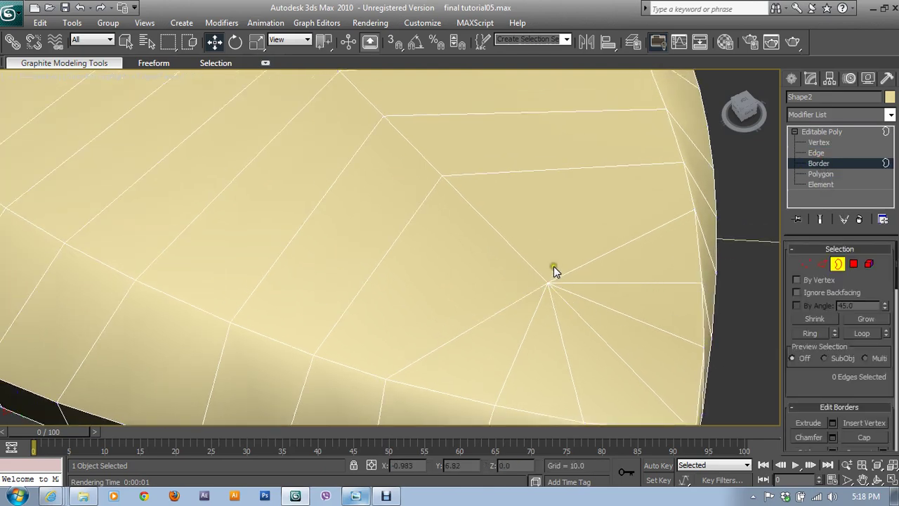
scroll(457, 255, down, 3)
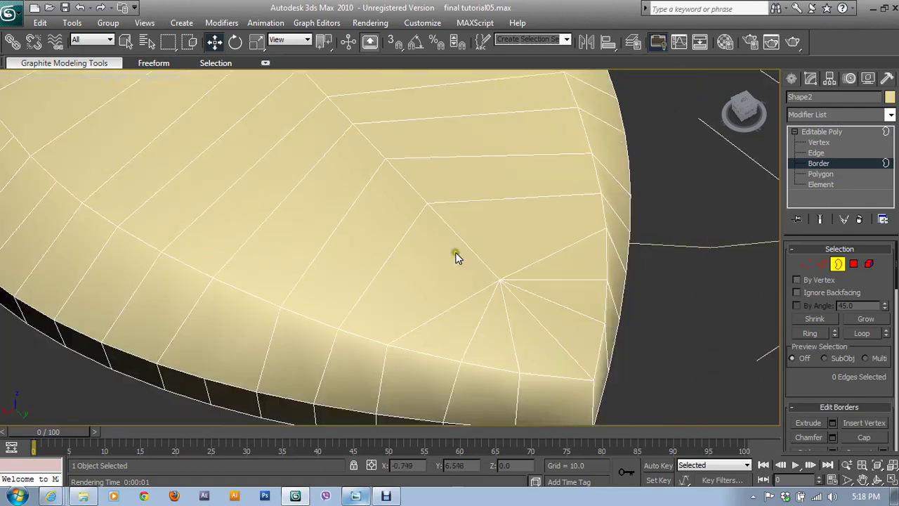
mouse_move(312, 215)
alt+middle_down()
mouse_move(337, 235)
mouse_move(574, 201)
alt+middle_up()
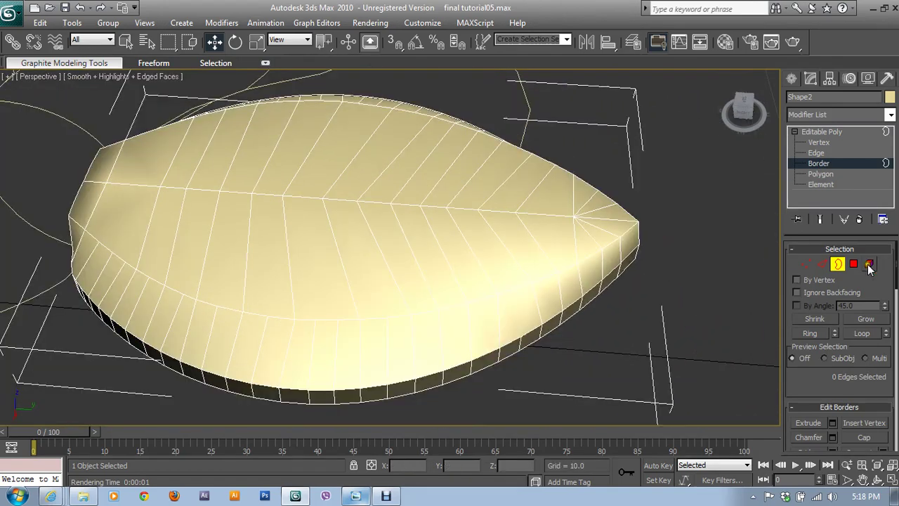
- At Vertex level, box-select the 14 centre-vein vertices in a maximized Top view
click(807, 265)
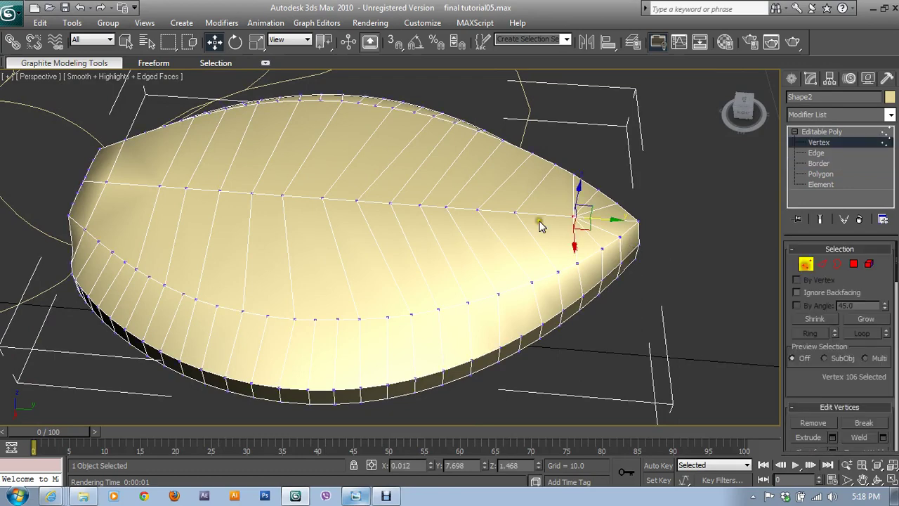
key(alt+w)
scroll(175, 146, up, 3)
scroll(183, 158, up, 3)
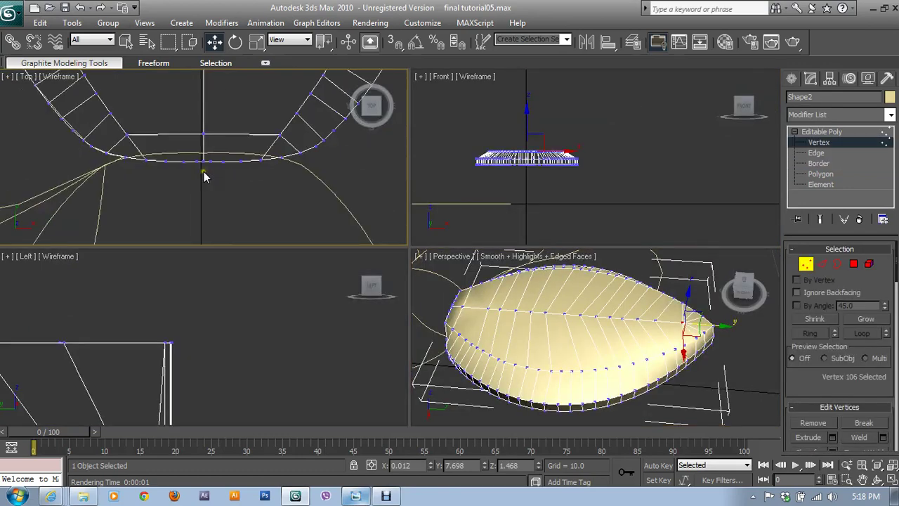
scroll(203, 174, up, 3)
scroll(211, 172, down, 2)
key(alt+w)
scroll(392, 153, up, 2)
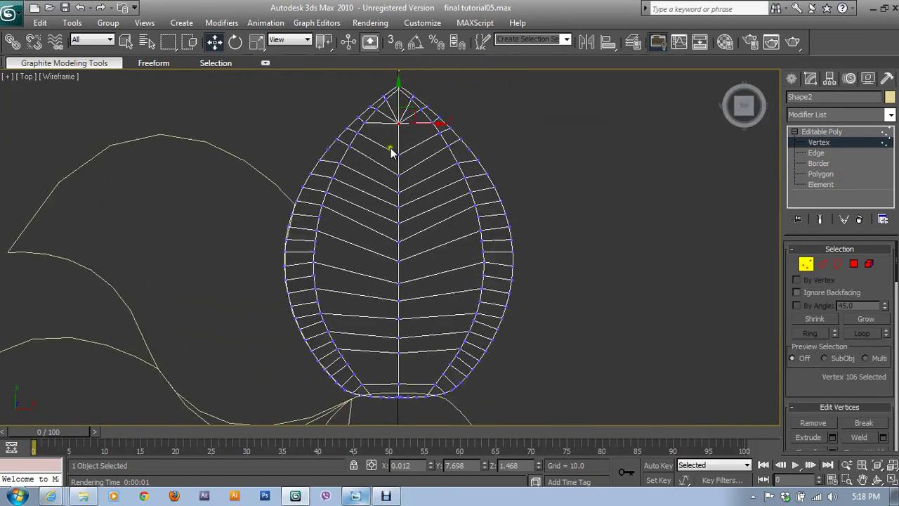
drag(385, 119, 429, 403)
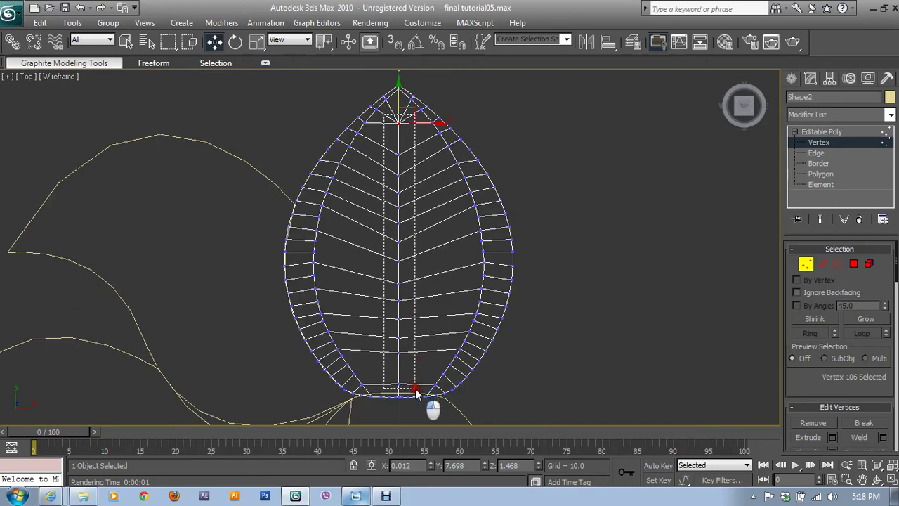
middle_drag(415, 360, 415, 321)
- In maximized Perspective, move the centre-vein vertices down along Z to 1.259
scroll(415, 322, up, 3)
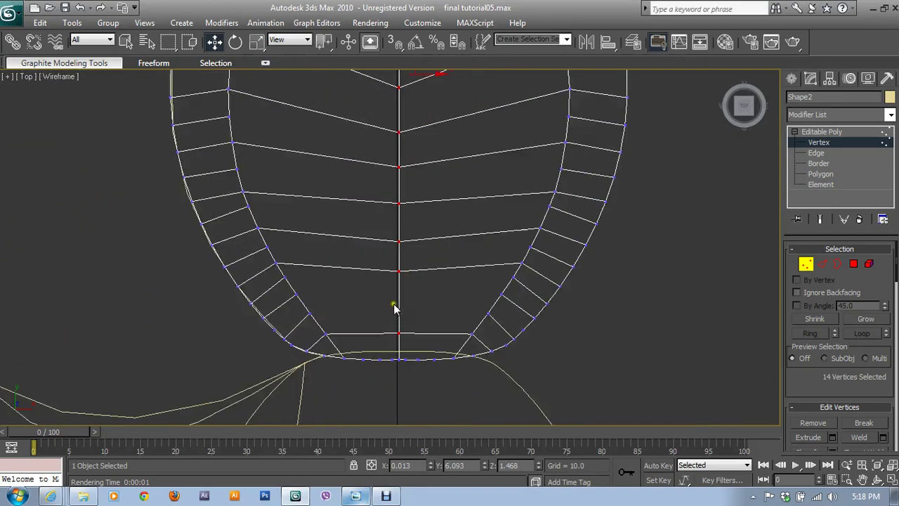
key(alt+w)
right_click(422, 281)
key(alt+w)
scroll(320, 236, down, 1)
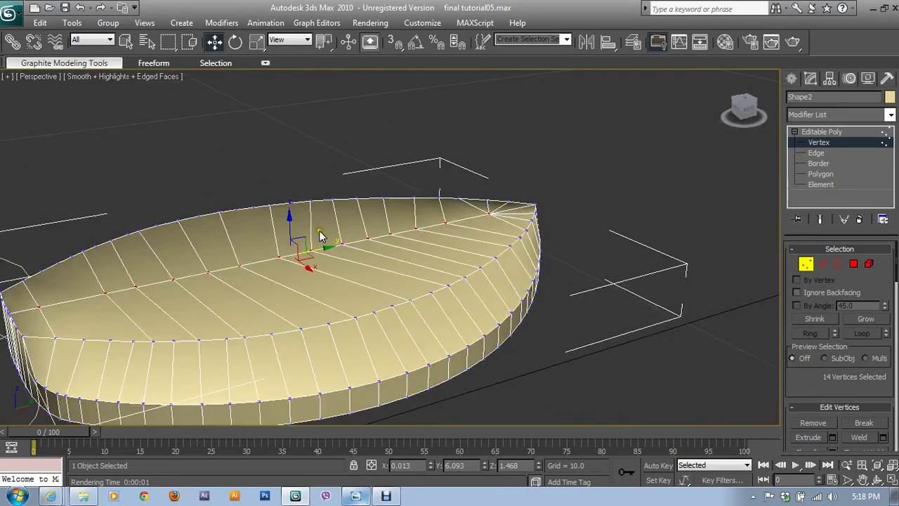
drag(289, 221, 302, 248)
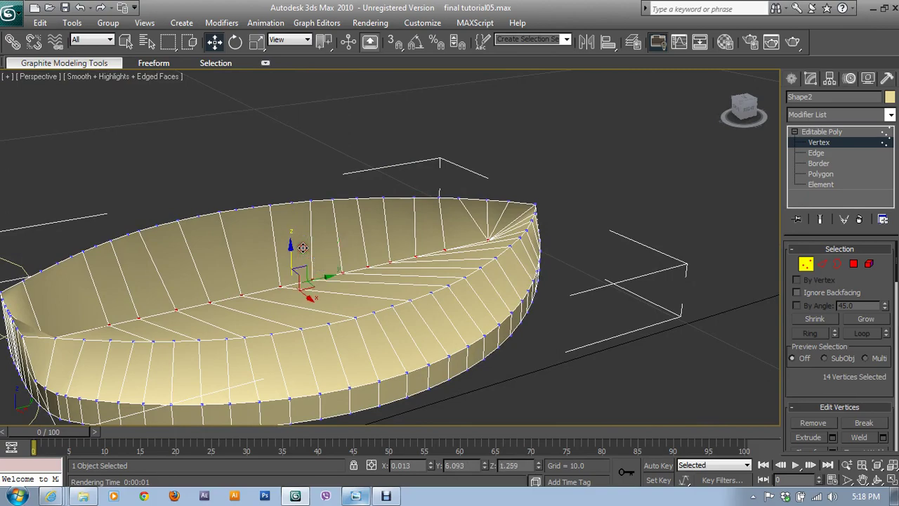
mouse_move(302, 248)
alt+middle_down()
mouse_move(387, 283)
mouse_move(532, 144)
alt+middle_up()
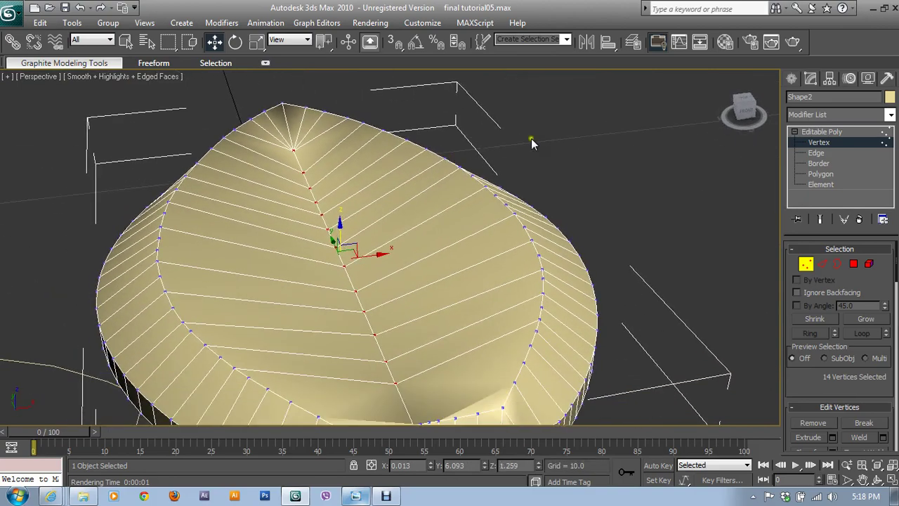
click(792, 41)
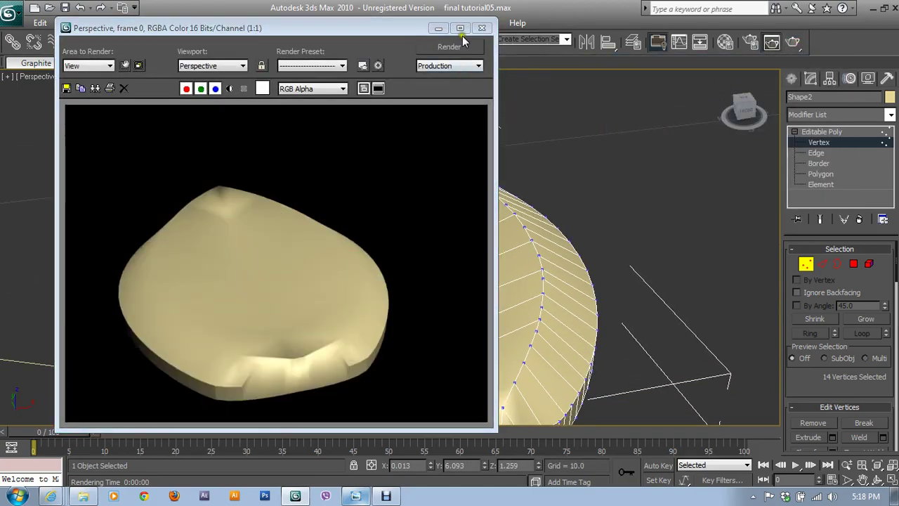
click(482, 28)
mouse_move(478, 152)
alt+middle_down()
mouse_move(515, 243)
mouse_move(427, 249)
mouse_move(500, 254)
mouse_move(427, 227)
mouse_move(567, 273)
alt+middle_up()
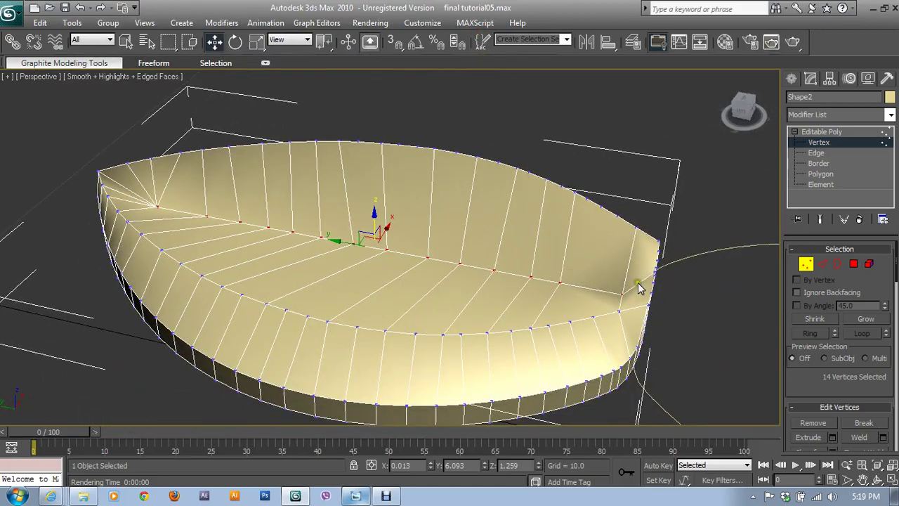
mouse_move(638, 283)
alt+middle_down()
mouse_move(638, 293)
mouse_move(673, 278)
alt+middle_up()
scroll(381, 281, up, 3)
scroll(440, 256, up, 3)
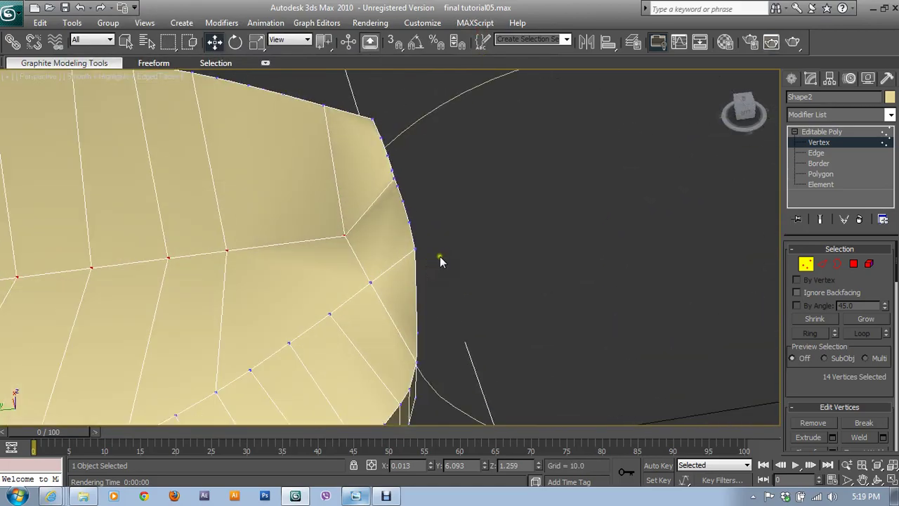
scroll(439, 259, down, 3)
alt+middle_drag(439, 259, 412, 223)
scroll(529, 254, up, 3)
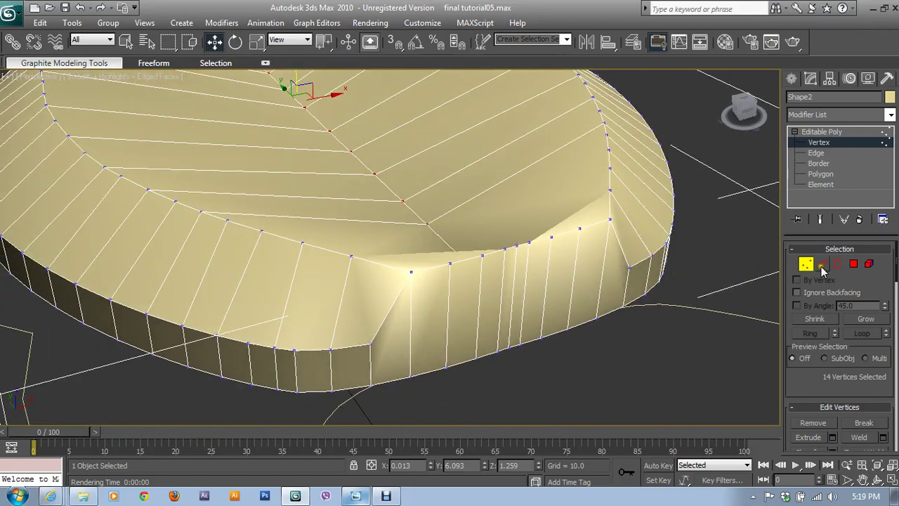
- At Edge level, select the six vertical notch-wall edges and remove them
click(822, 265)
click(448, 276)
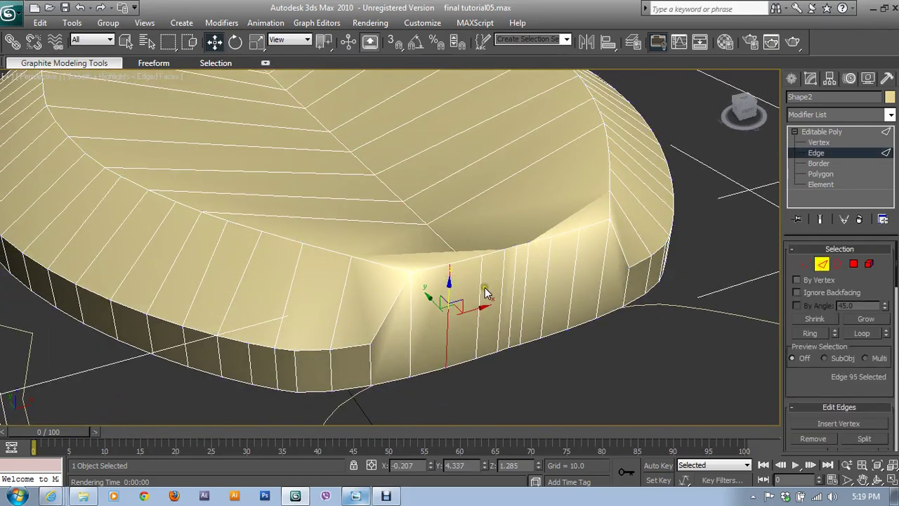
ctrl+click(485, 288)
ctrl+click(549, 269)
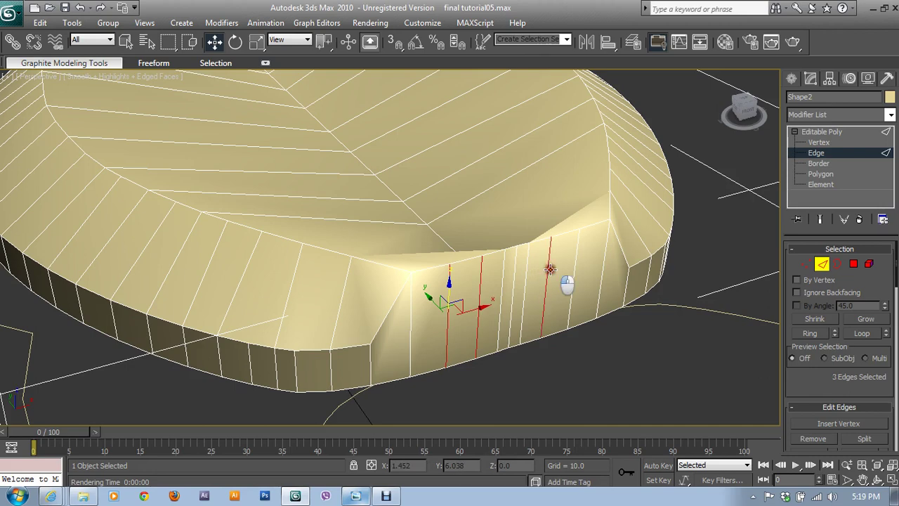
ctrl+click(573, 265)
ctrl+click(526, 262)
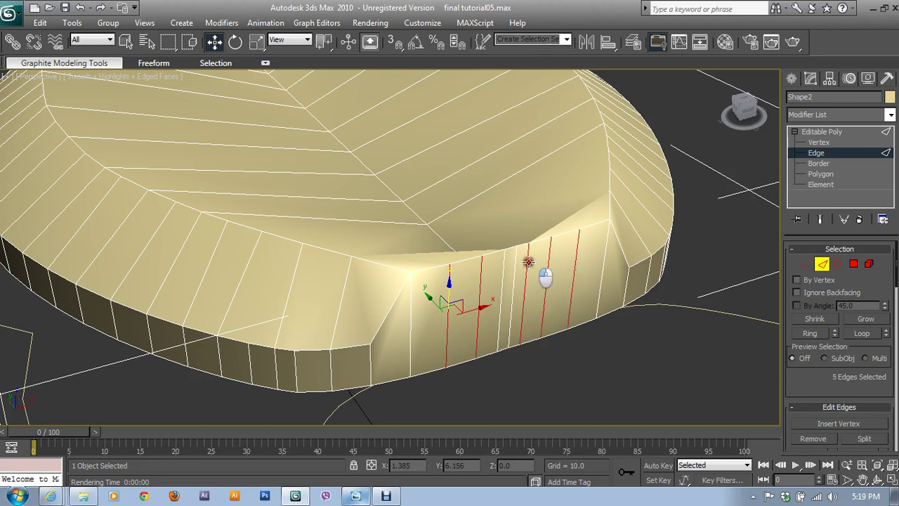
ctrl+click(504, 264)
drag(812, 383, 812, 356)
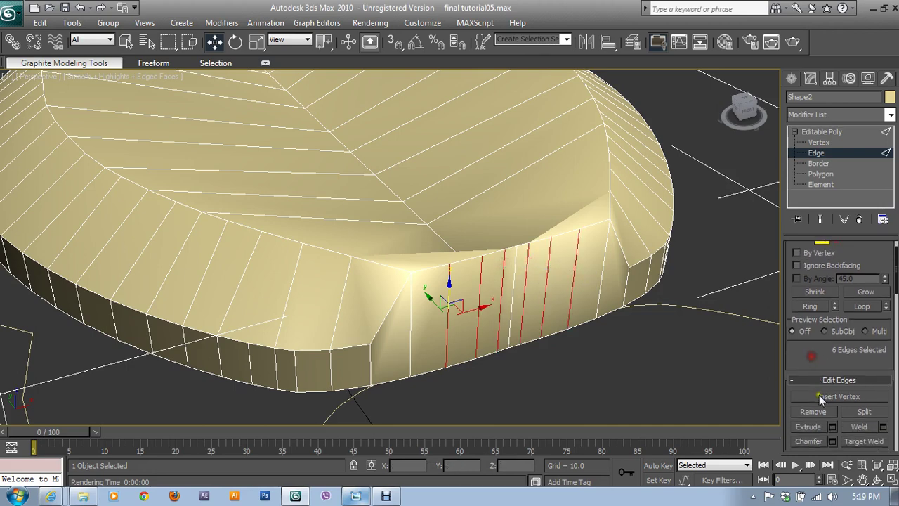
click(817, 411)
- At Vertex level, reselect the seam vertices along the notch's lower curve
click(819, 143)
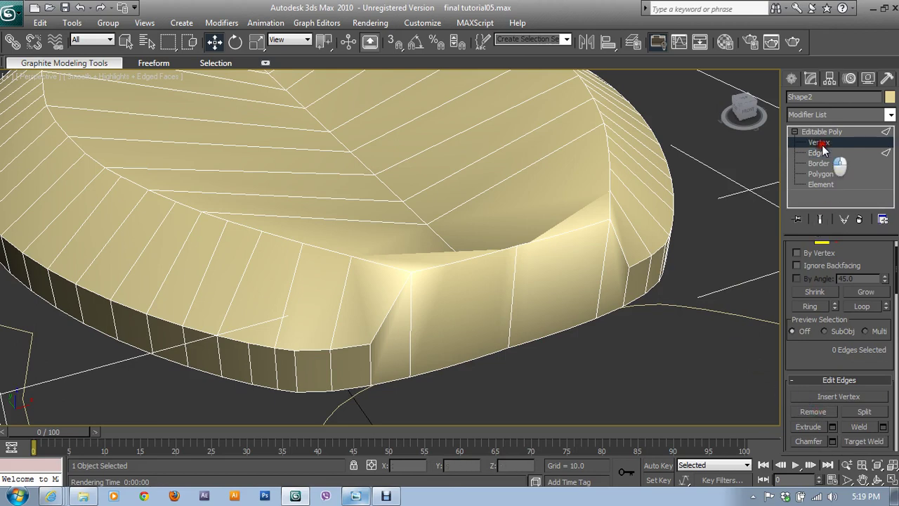
key(alt+w)
scroll(334, 245, up, 3)
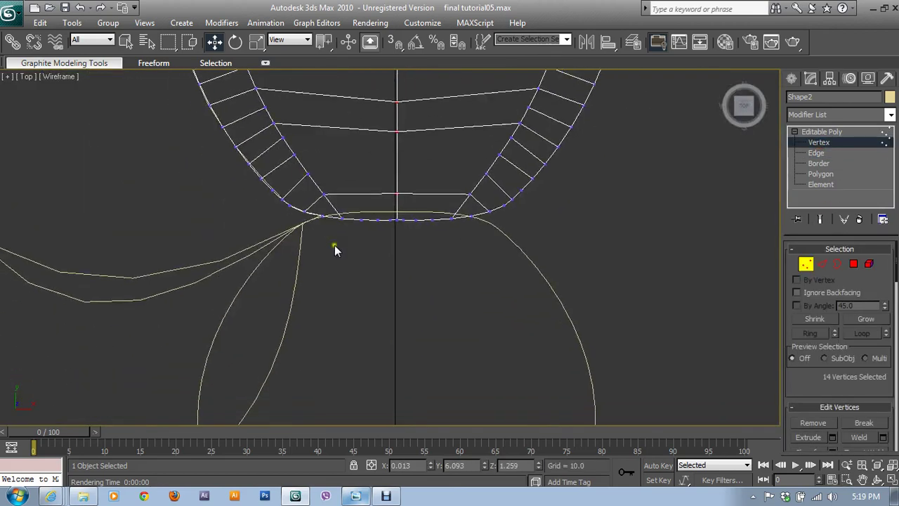
scroll(338, 211, up, 2)
drag(318, 183, 394, 220)
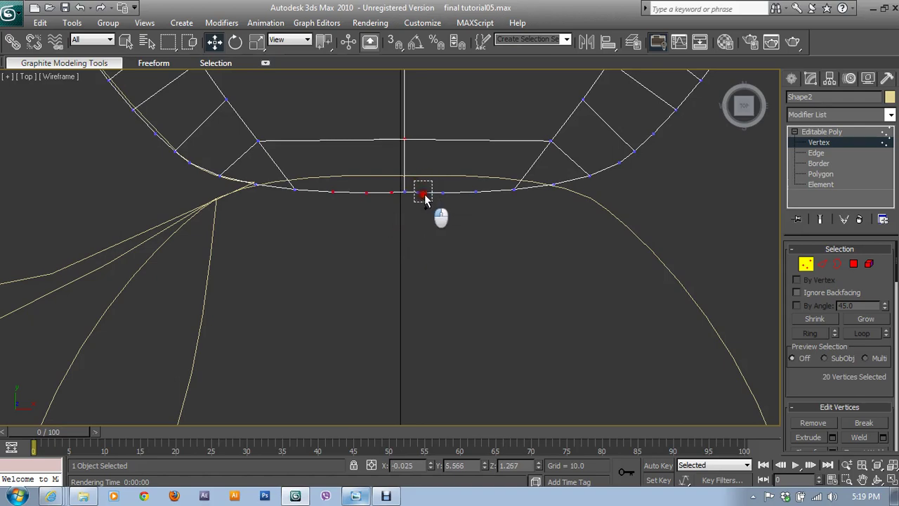
ctrl+drag(415, 181, 485, 236)
click(766, 413)
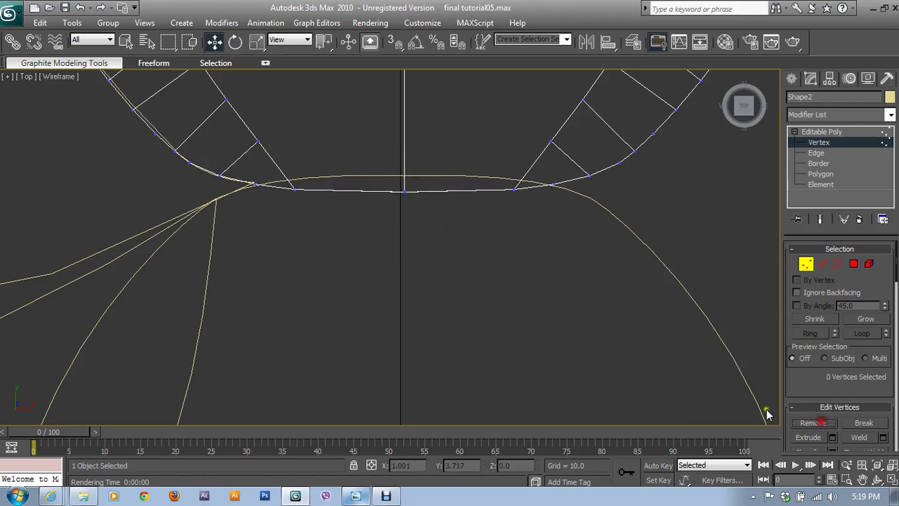
key(alt+w)
click(603, 350)
key(alt+w)
mouse_move(581, 314)
alt+middle_down()
mouse_move(412, 281)
mouse_move(361, 333)
mouse_move(428, 330)
mouse_move(458, 227)
alt+middle_up()
click(393, 276)
key(ctrl+z)
key(ctrl+z)
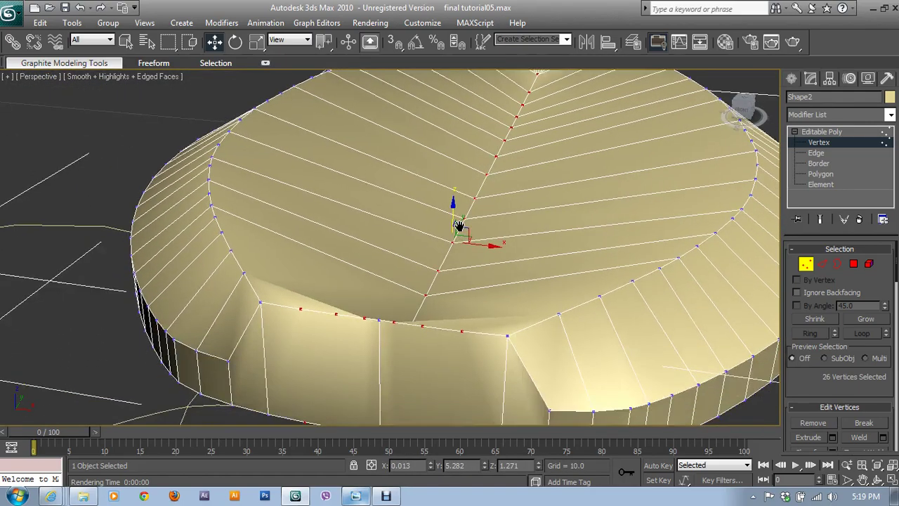
- Box-select and remove the leftover seam vertices along the notch edge in two passes
mouse_move(393, 330)
alt+middle_down()
mouse_move(427, 386)
mouse_move(411, 393)
alt+middle_up()
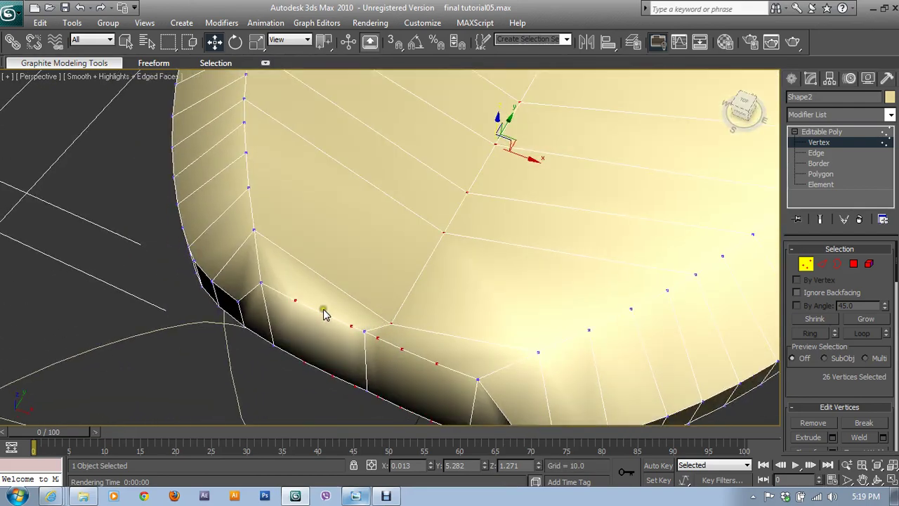
drag(292, 290, 369, 355)
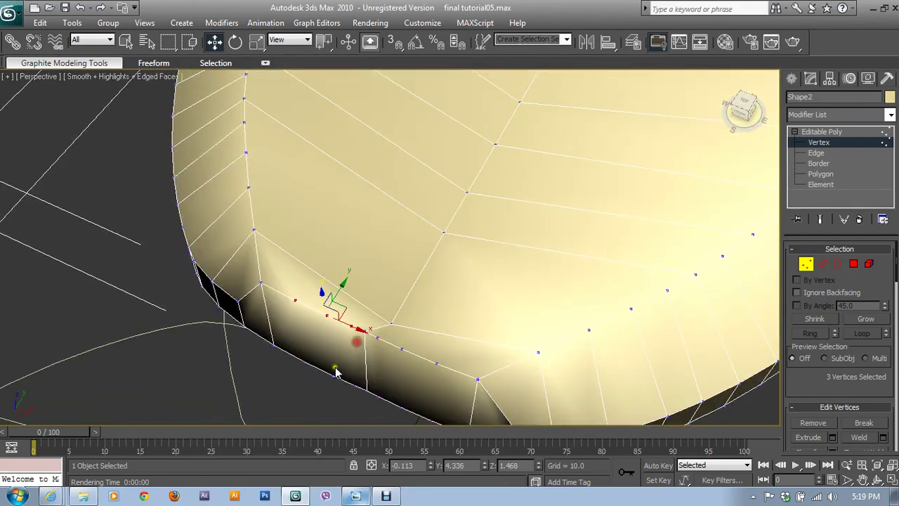
ctrl+drag(295, 356, 362, 418)
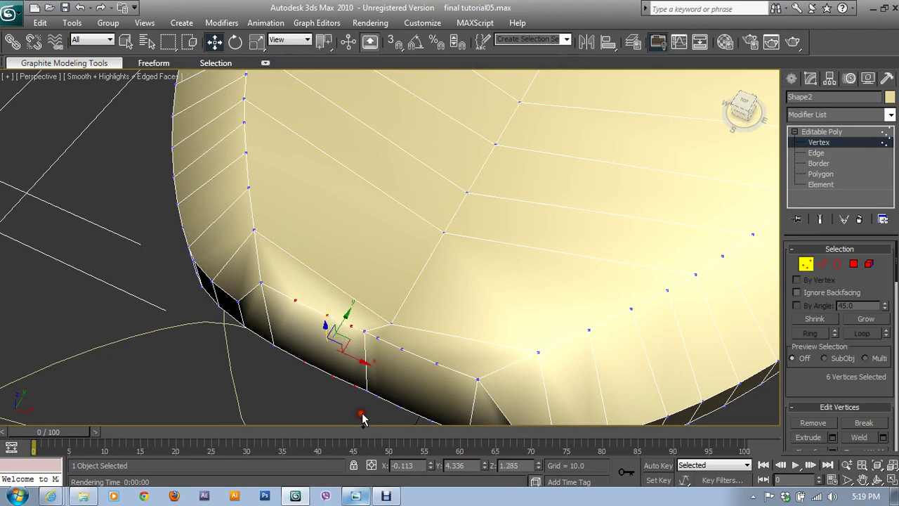
click(813, 422)
mouse_move(484, 383)
middle_down()
mouse_move(482, 351)
mouse_move(421, 326)
middle_up()
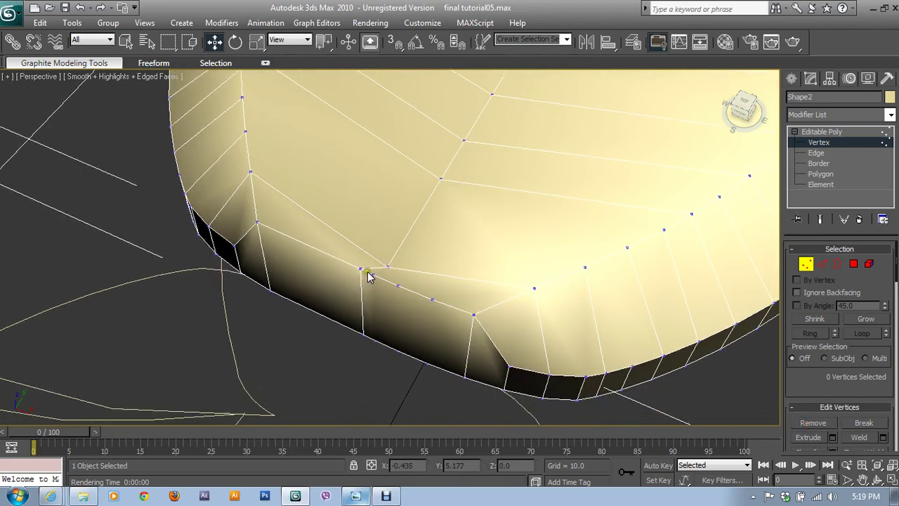
drag(366, 270, 447, 378)
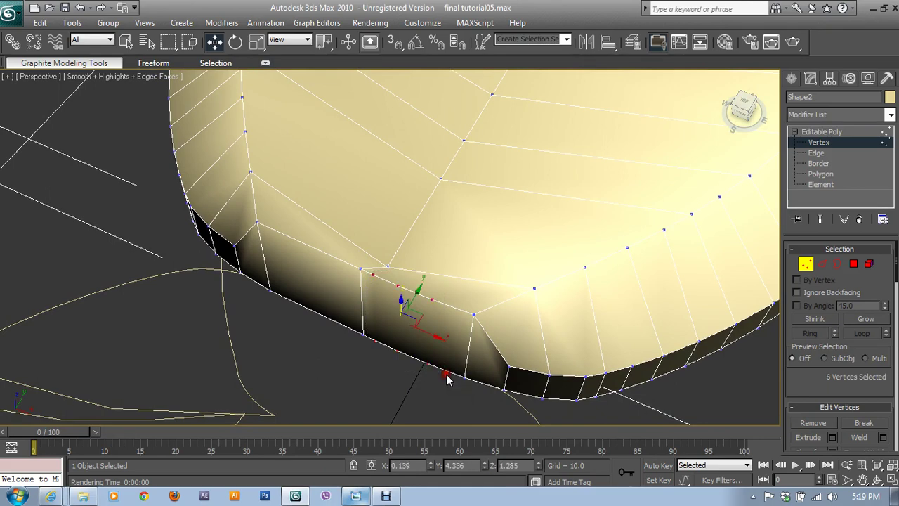
click(812, 422)
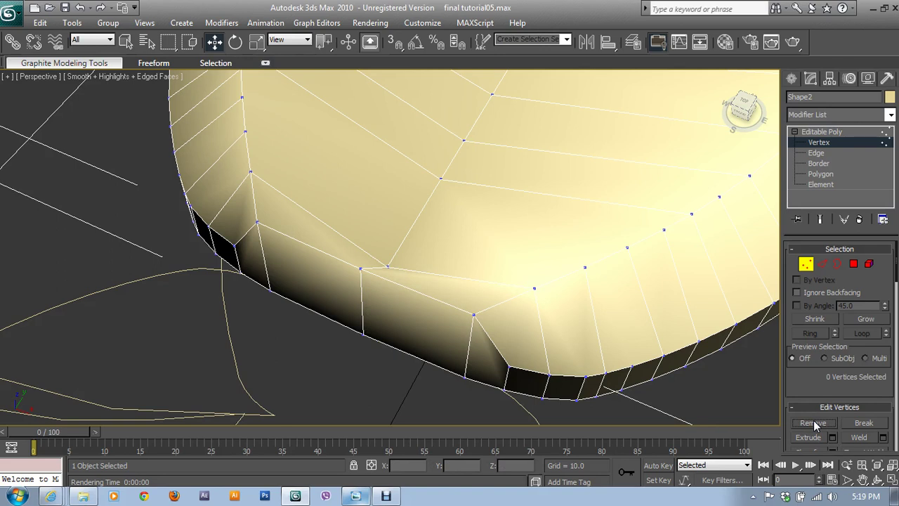
- Lower the notch's inner-corner vertex on Z from 1.468 to 1.277
click(358, 267)
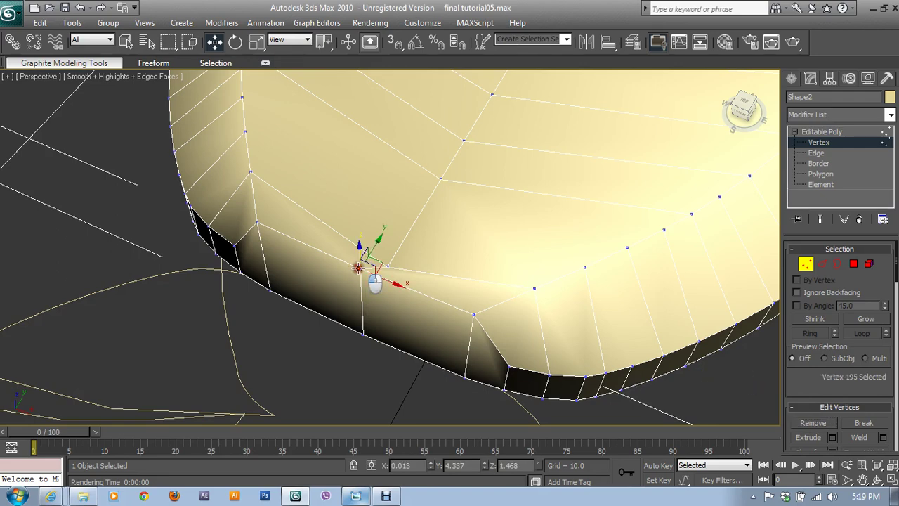
drag(359, 250, 378, 290)
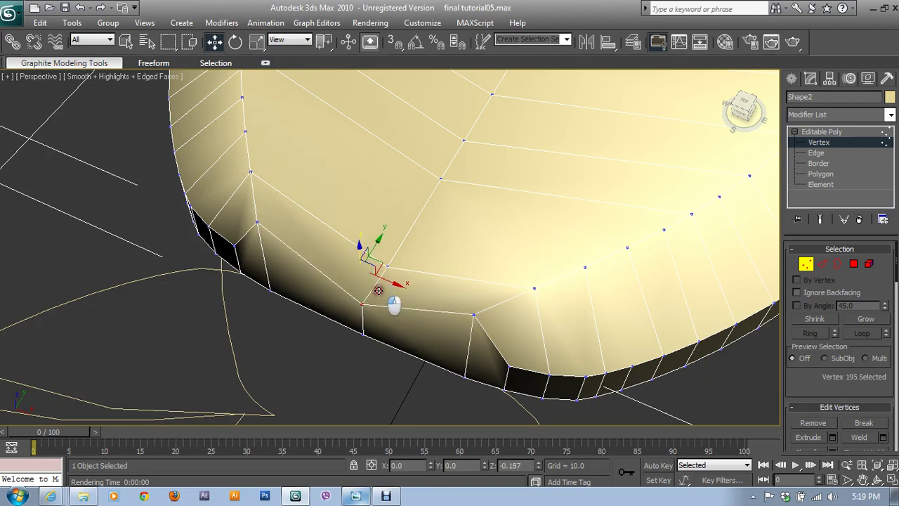
mouse_move(381, 295)
alt+middle_down()
mouse_move(412, 271)
mouse_move(251, 295)
alt+middle_up()
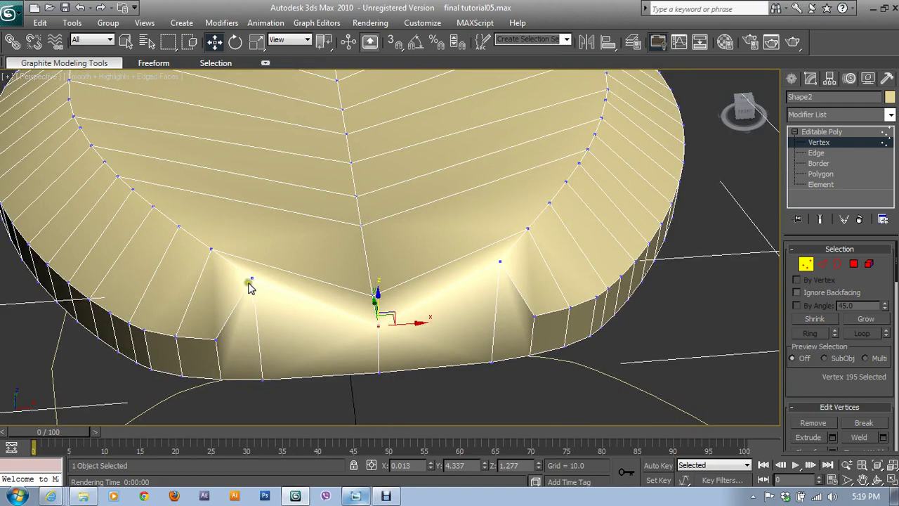
- Lower the pair of top vertices beside the notch along Z
click(251, 284)
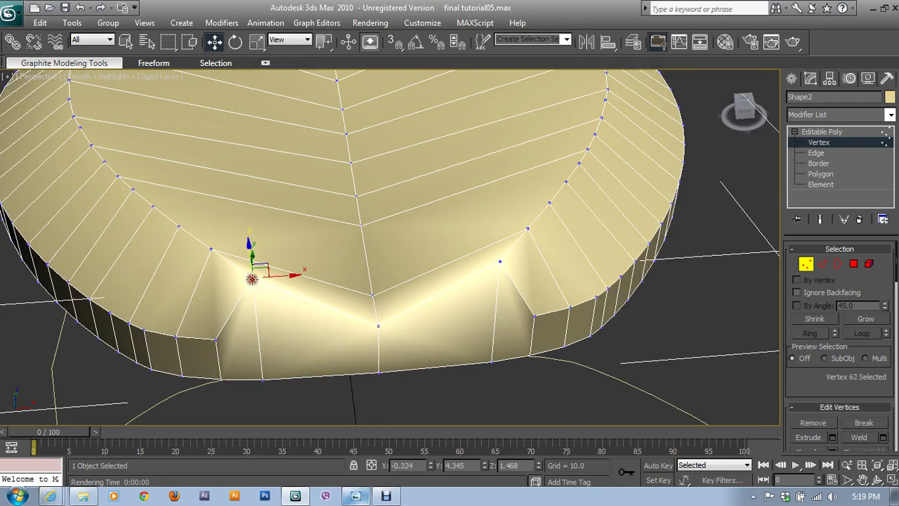
ctrl+click(497, 261)
mouse_move(550, 309)
alt+middle_down()
mouse_move(513, 285)
mouse_move(385, 254)
alt+middle_up()
drag(371, 247, 387, 289)
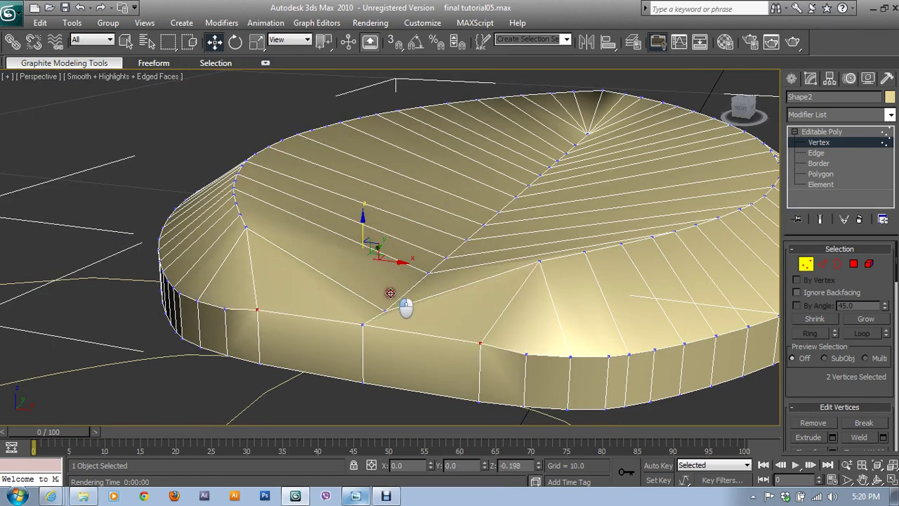
drag(387, 288, 394, 296)
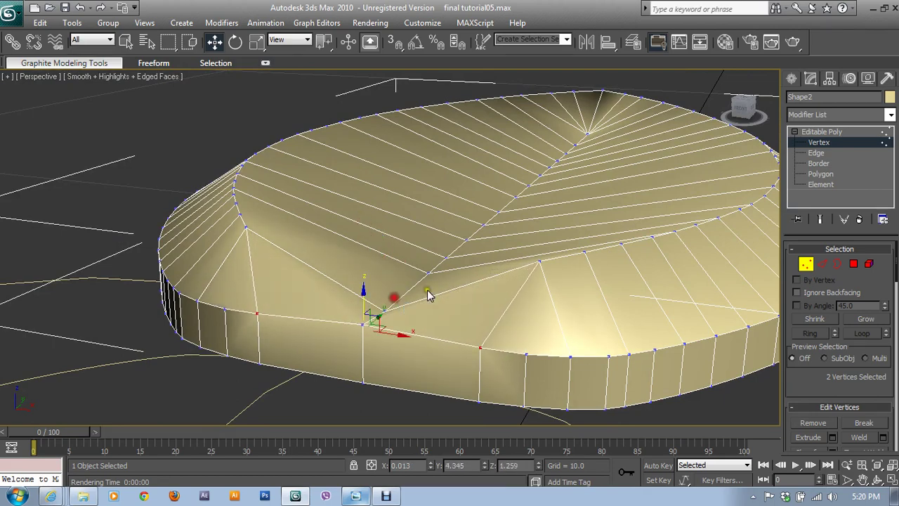
- Lower a second pair of opposite top-surface vertices along Z
click(539, 260)
ctrl+click(246, 226)
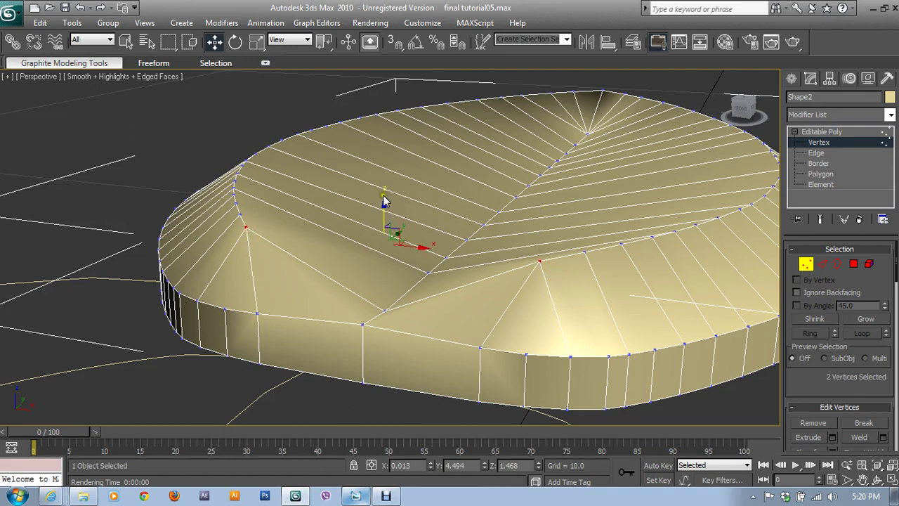
click(246, 226)
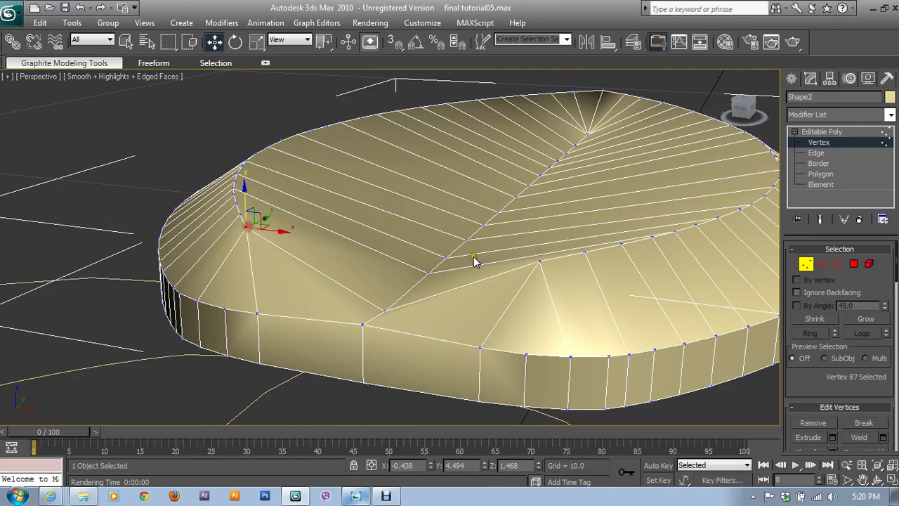
ctrl+click(539, 261)
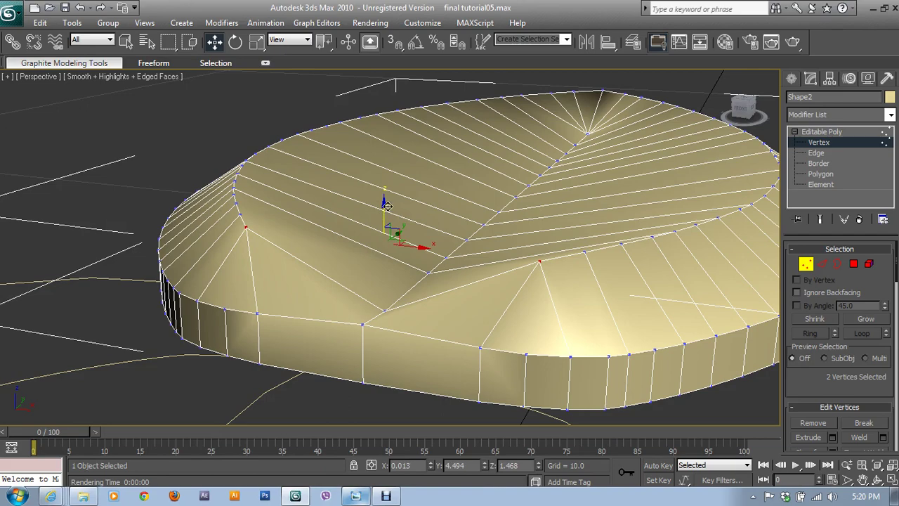
drag(387, 205, 398, 225)
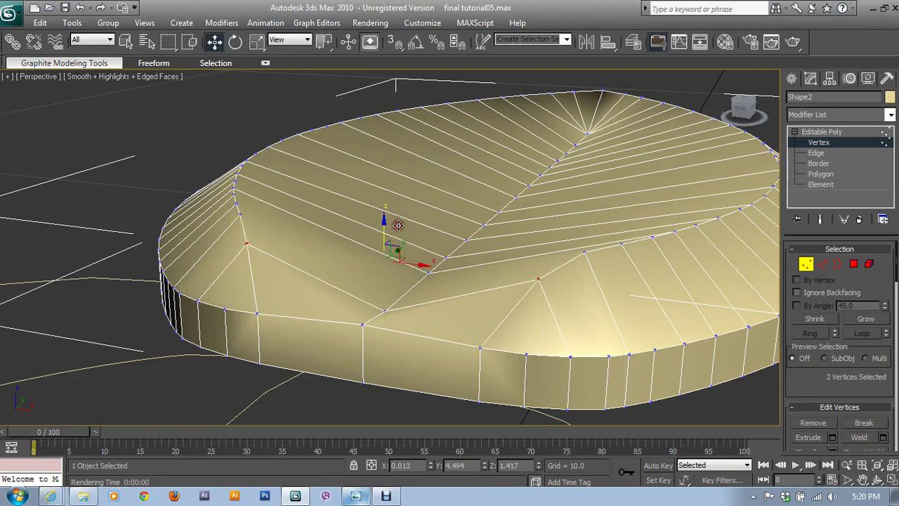
- Select two vertices on the far side and orbit along the leaf's rim
mouse_move(562, 357)
alt+middle_down()
mouse_move(582, 351)
mouse_move(542, 313)
mouse_move(559, 250)
alt+middle_up()
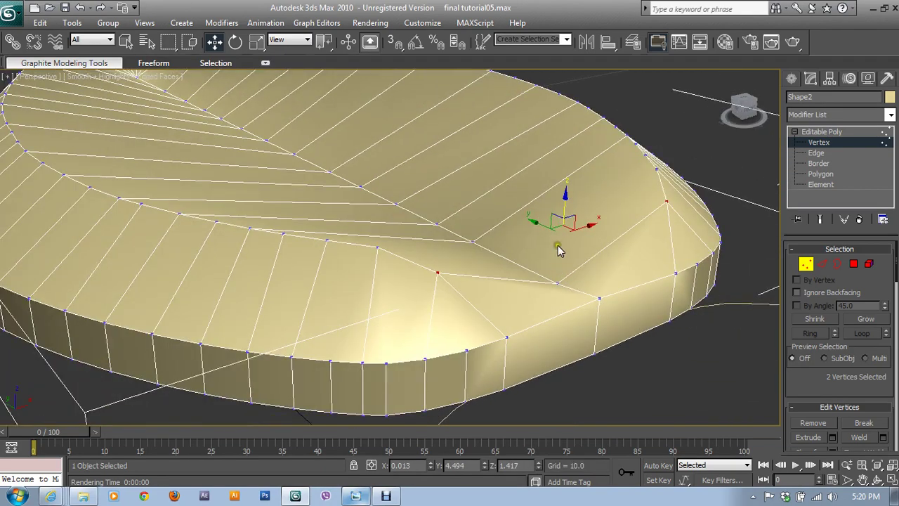
click(378, 247)
ctrl+click(650, 171)
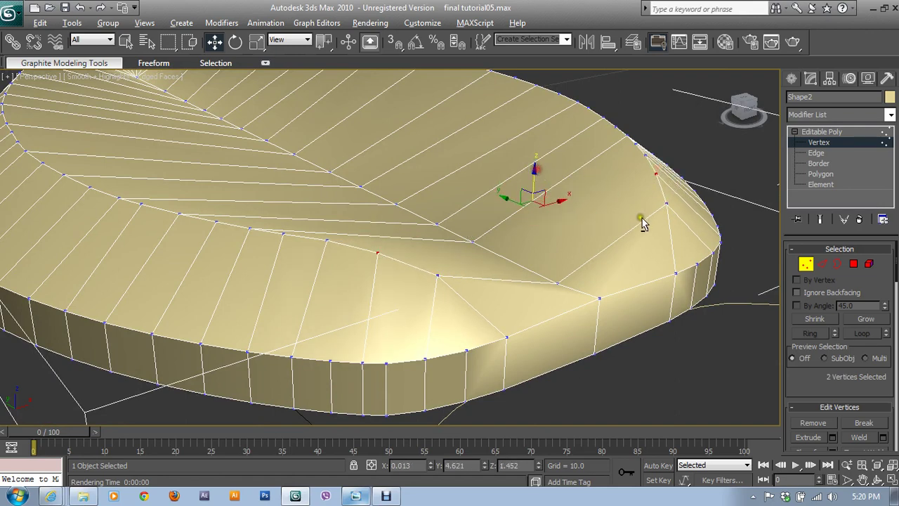
mouse_move(643, 222)
alt+middle_down()
mouse_move(482, 215)
mouse_move(522, 223)
mouse_move(471, 243)
alt+middle_up()
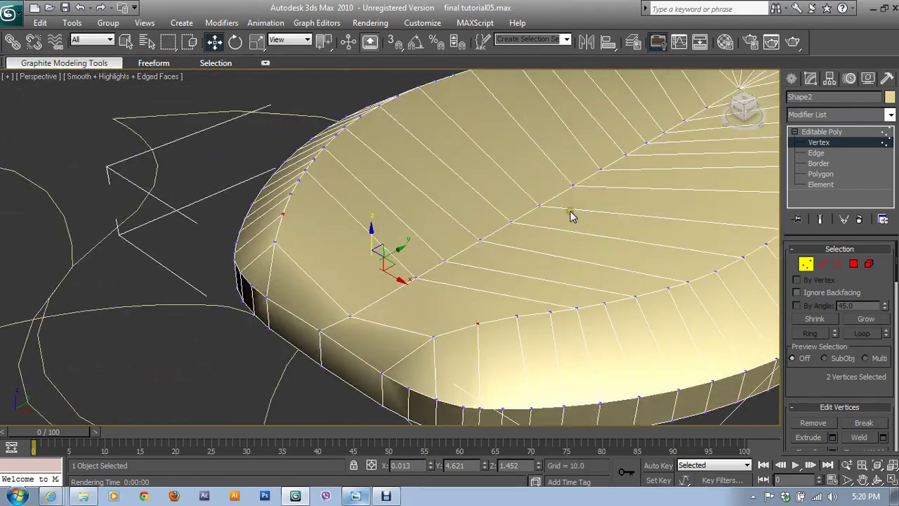
mouse_move(572, 215)
alt+middle_down()
mouse_move(263, 311)
mouse_move(588, 205)
mouse_move(422, 278)
alt+middle_up()
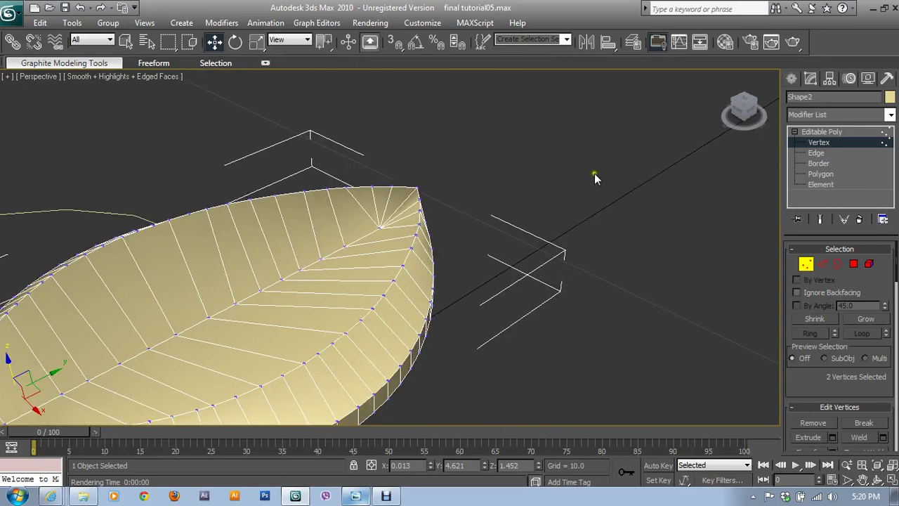
- Zoom in on the leaf tip and test-move a tip vertex back into place
scroll(594, 173, up, 2)
scroll(599, 167, up, 3)
alt+middle_drag(541, 195, 333, 316)
scroll(532, 231, up, 3)
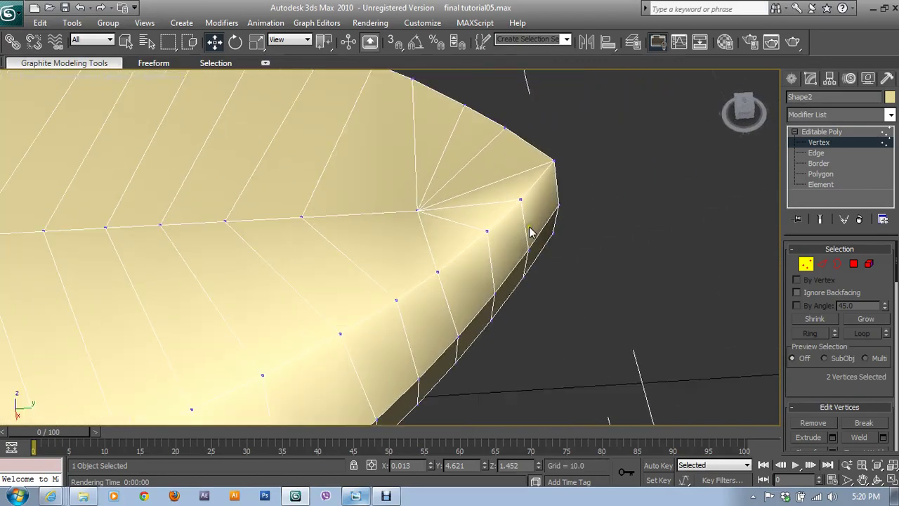
alt+middle_drag(602, 202, 561, 199)
scroll(561, 198, up, 2)
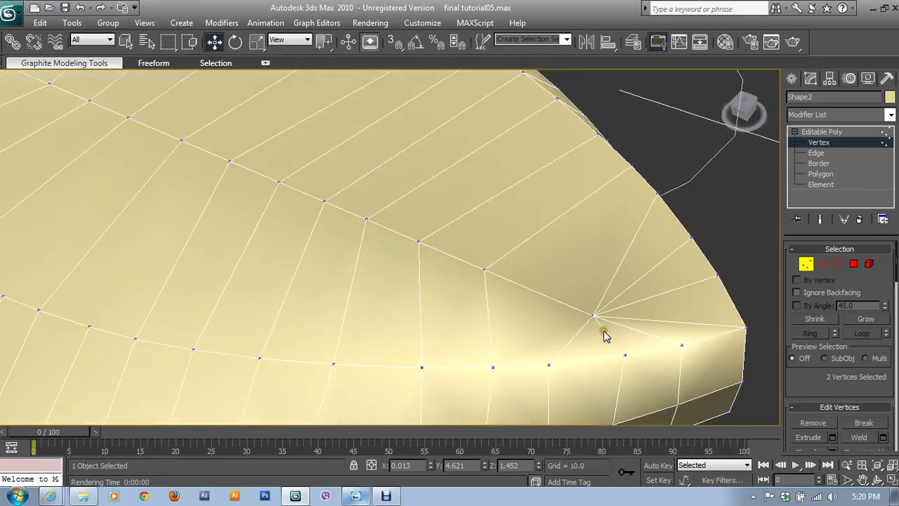
click(596, 314)
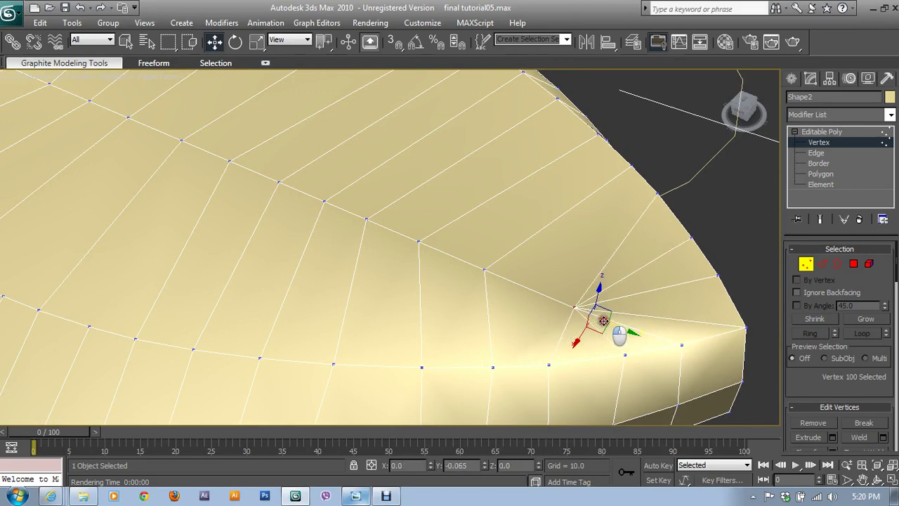
drag(596, 314, 605, 319)
middle_drag(605, 320, 657, 316)
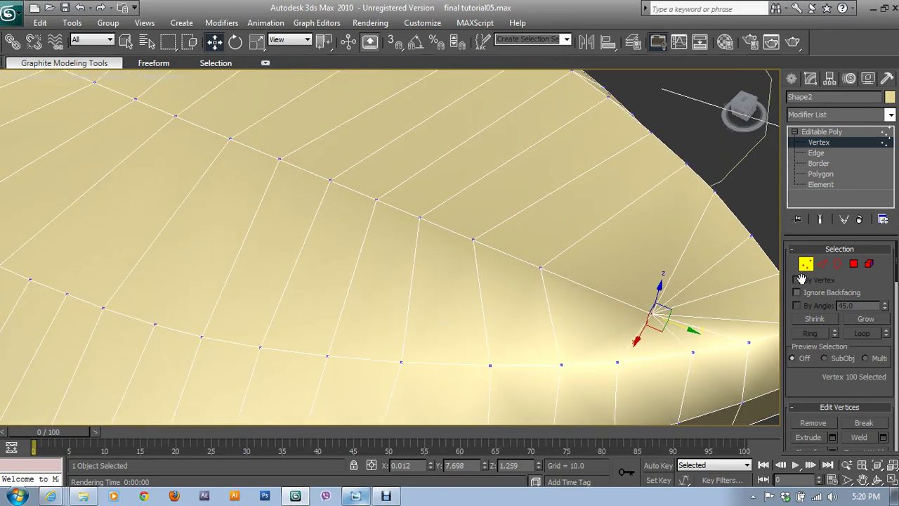
- At Edge level, select a cross edge near the tip and extend it with Ring
click(822, 264)
click(613, 231)
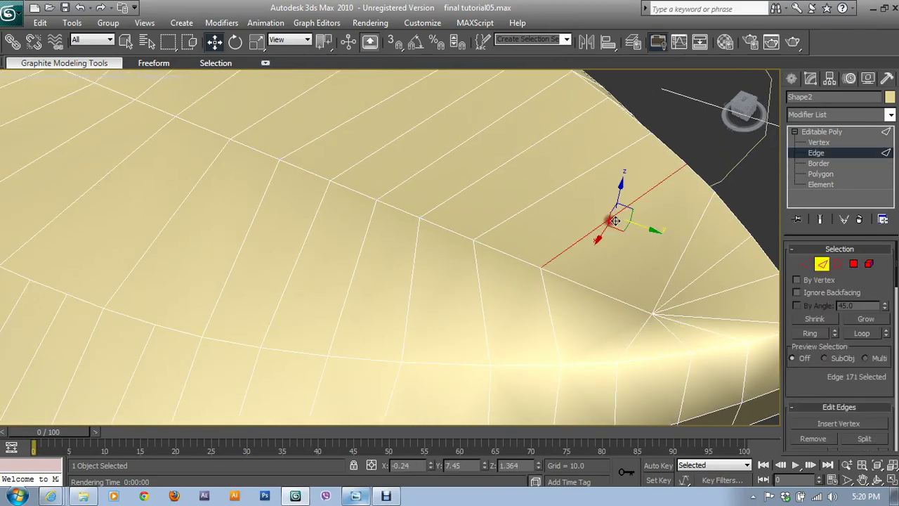
click(810, 333)
scroll(601, 326, down, 3)
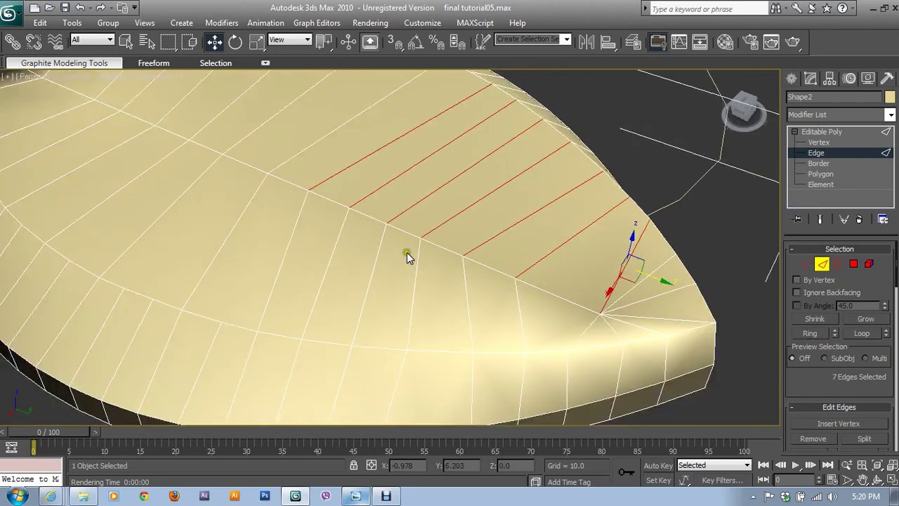
scroll(518, 351, up, 1)
middle_drag(518, 352, 528, 313)
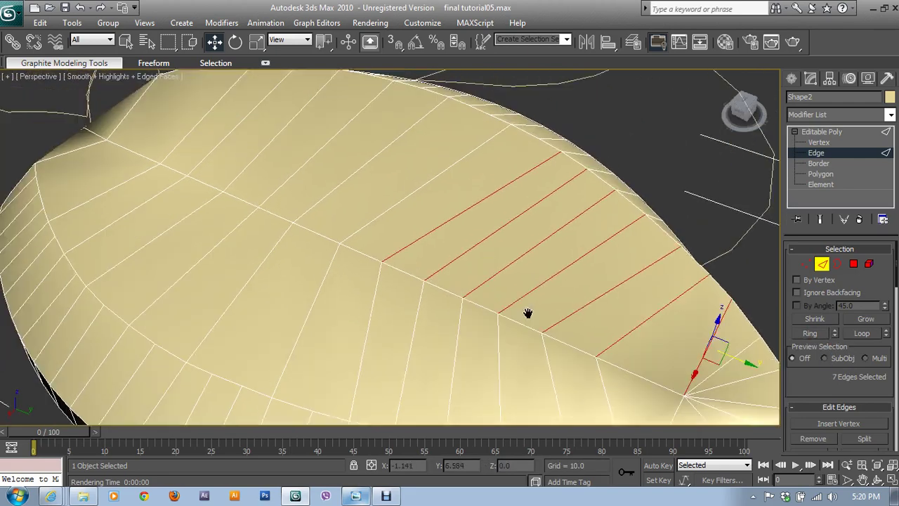
ctrl+click(428, 182)
click(809, 333)
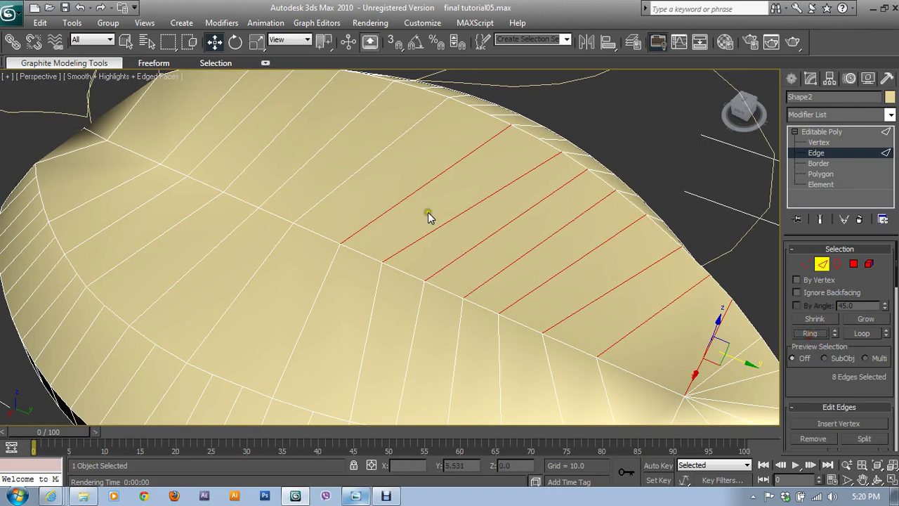
- Add the cross edges around the upper-left, left and lower halves of the leaf
shift+click(284, 126)
shift+click(212, 106)
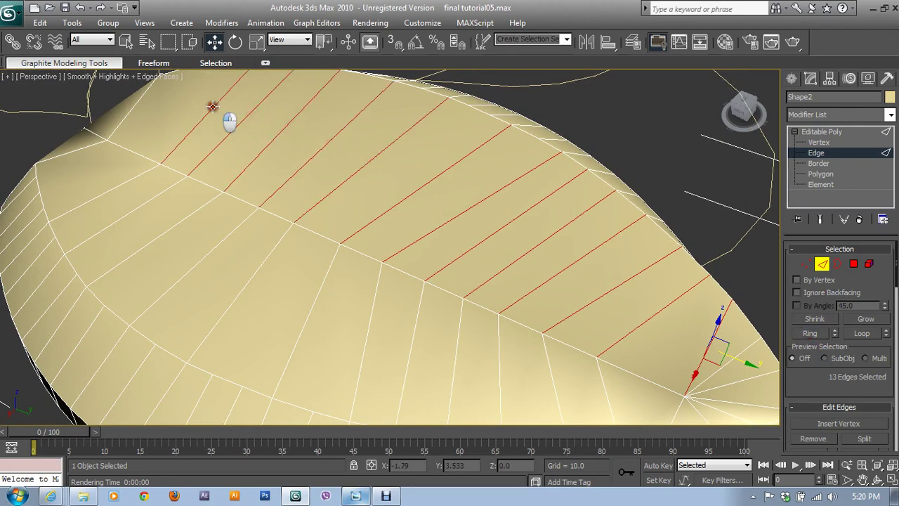
shift+click(86, 147)
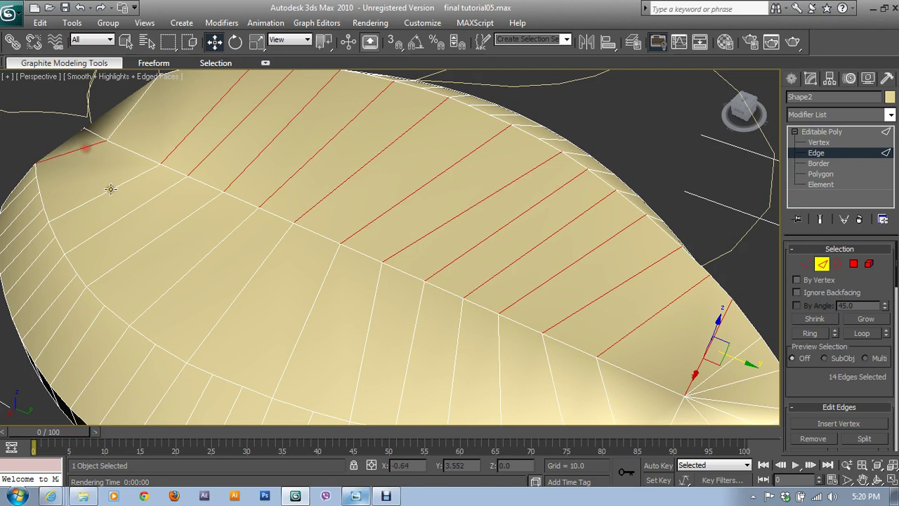
shift+click(110, 191)
shift+click(133, 209)
shift+click(161, 236)
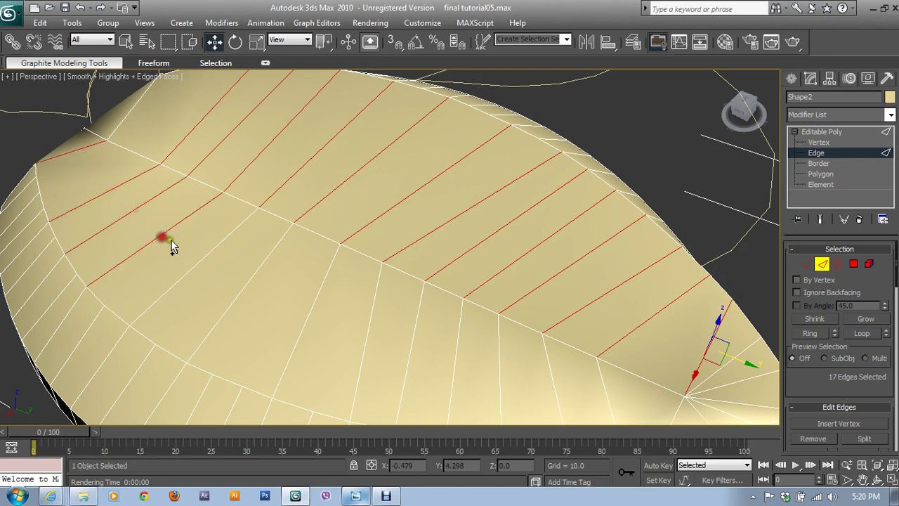
shift+click(206, 256)
shift+click(253, 274)
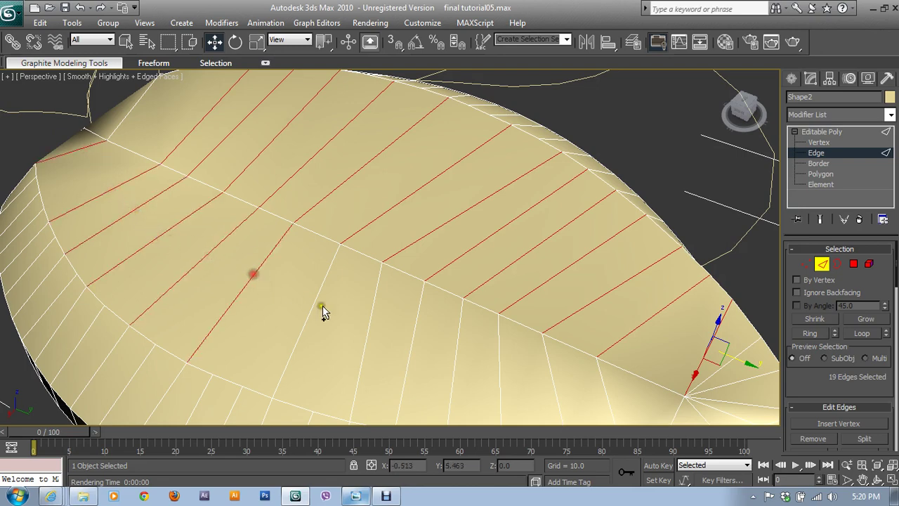
shift+click(309, 302)
shift+click(372, 321)
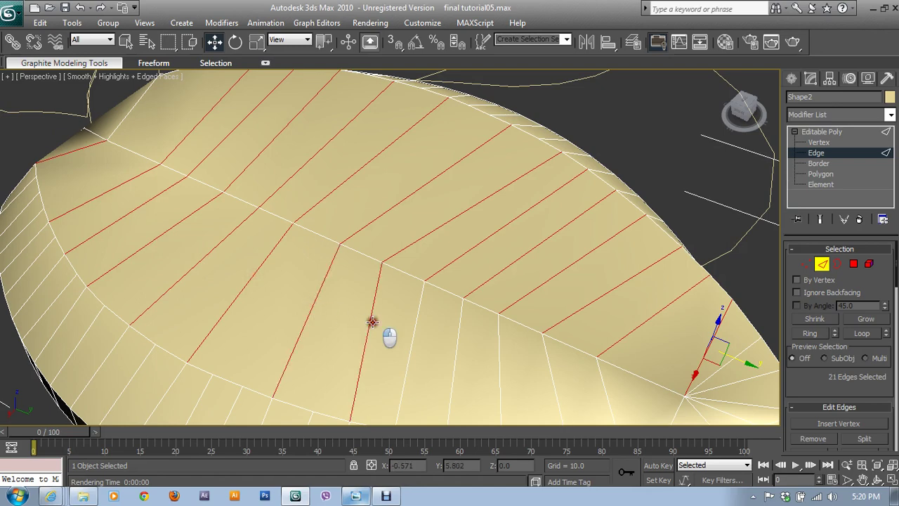
shift+click(413, 336)
shift+click(454, 350)
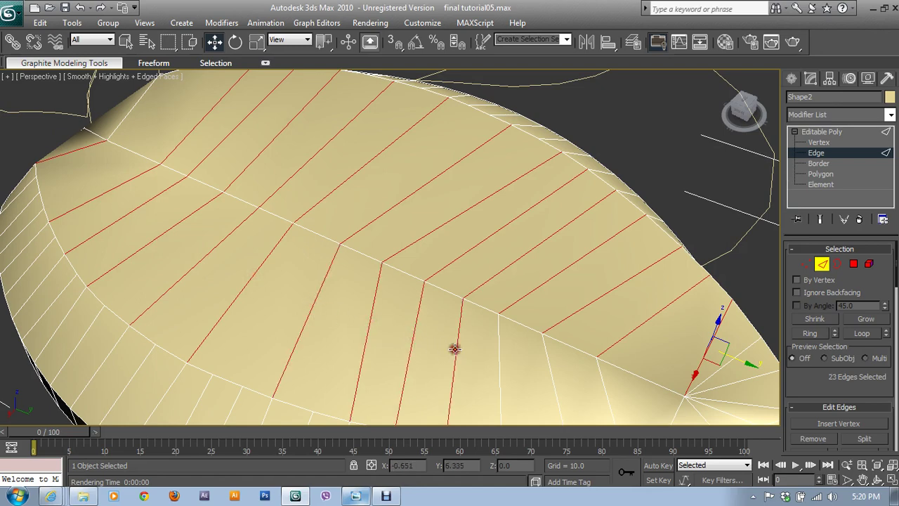
shift+click(496, 351)
shift+click(546, 363)
- Add the edges fanning into the tip, completing the 33-edge ring selection
middle_drag(595, 369, 512, 298)
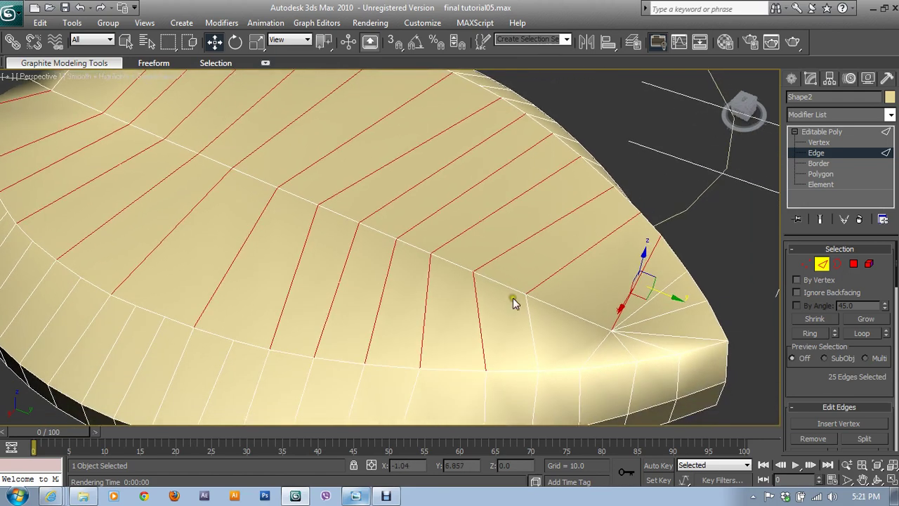
ctrl+click(531, 320)
ctrl+click(612, 355)
ctrl+click(645, 349)
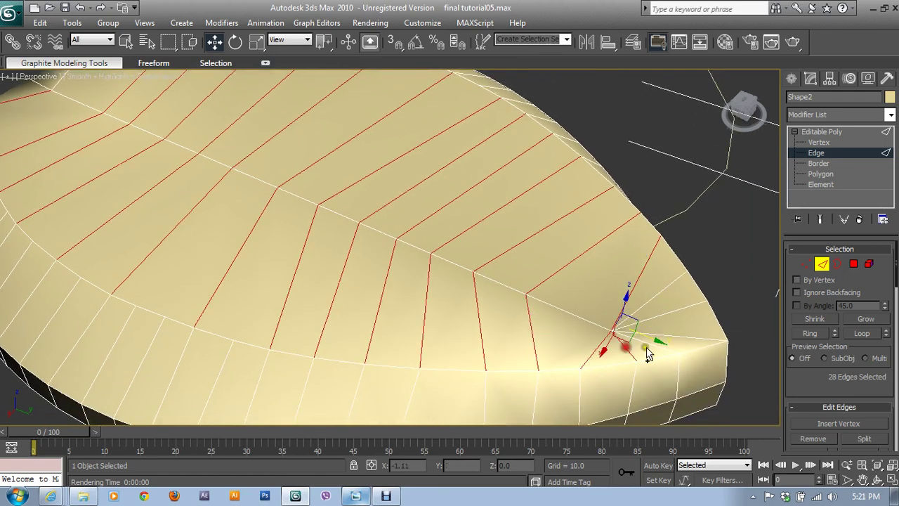
ctrl+click(673, 345)
ctrl+click(677, 338)
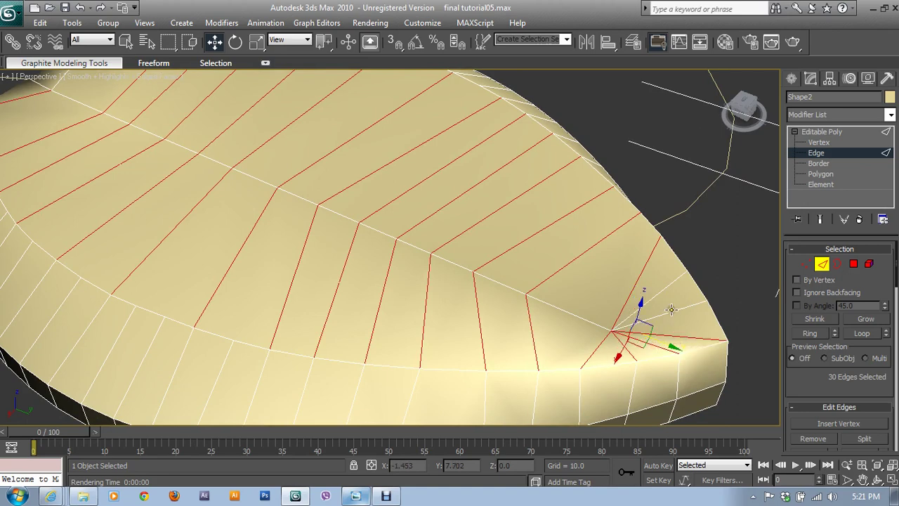
ctrl+click(671, 311)
ctrl+click(658, 293)
scroll(814, 378, down, 1)
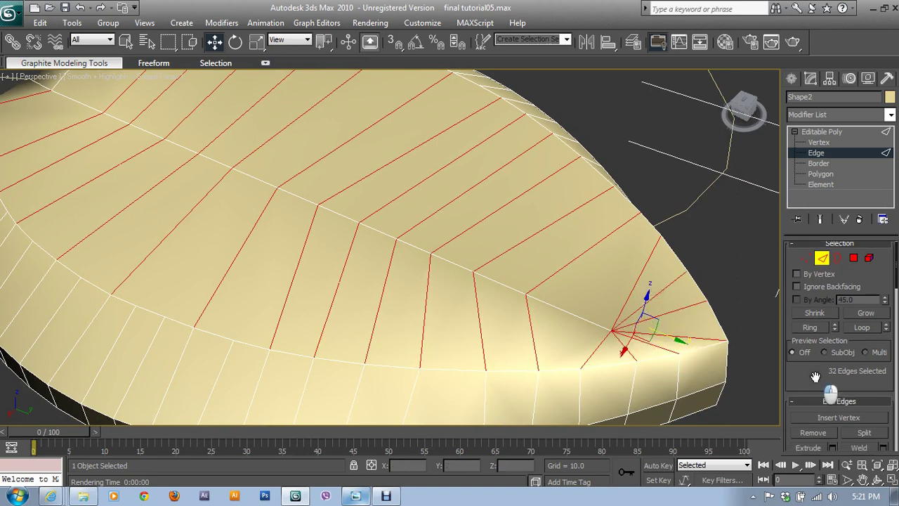
scroll(815, 377, down, 1)
mouse_move(232, 256)
alt+middle_down()
mouse_move(321, 281)
mouse_move(400, 319)
alt+middle_up()
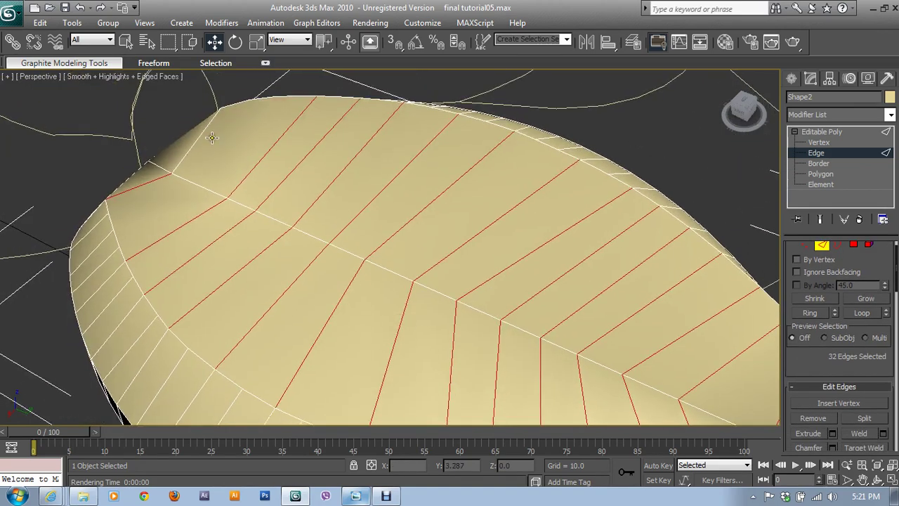
mouse_move(213, 181)
alt+middle_down()
mouse_move(281, 211)
mouse_move(498, 221)
alt+middle_up()
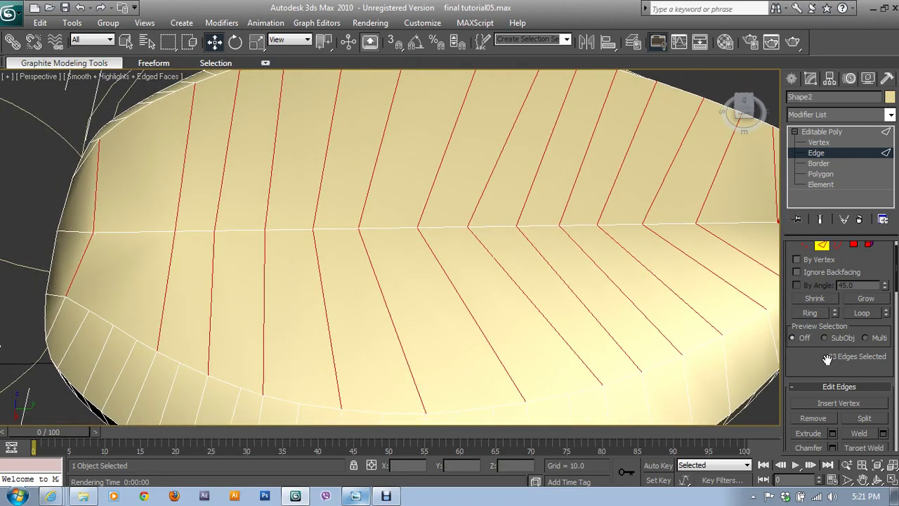
drag(826, 359, 819, 309)
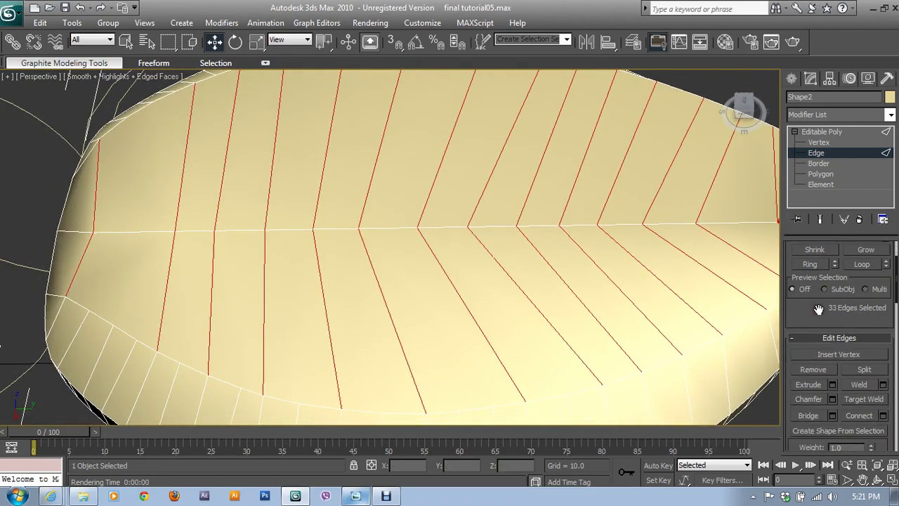
- Connect the selected cross edges using 2 segments and Pinch 98
click(883, 415)
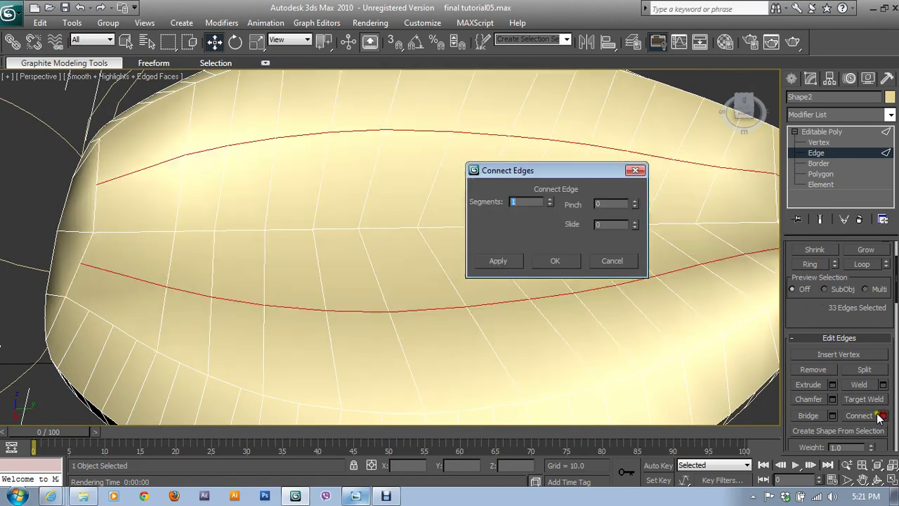
click(552, 200)
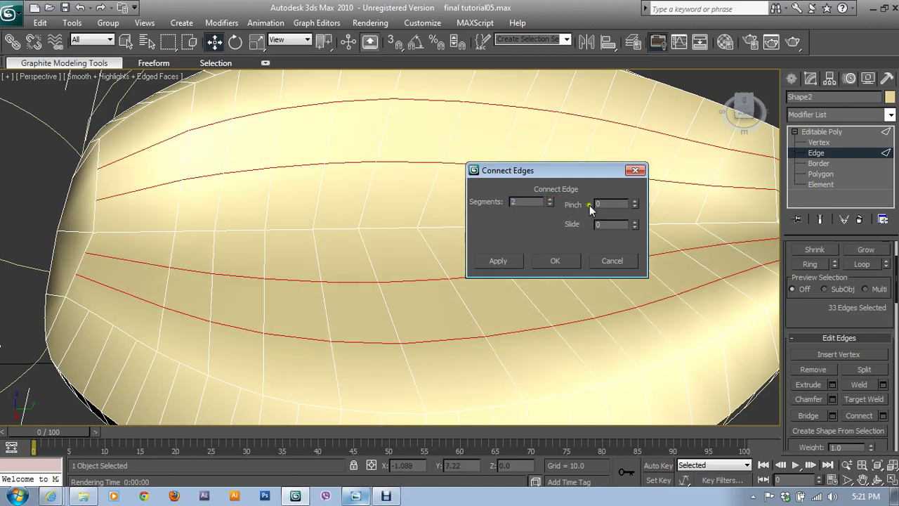
drag(634, 205, 605, 73)
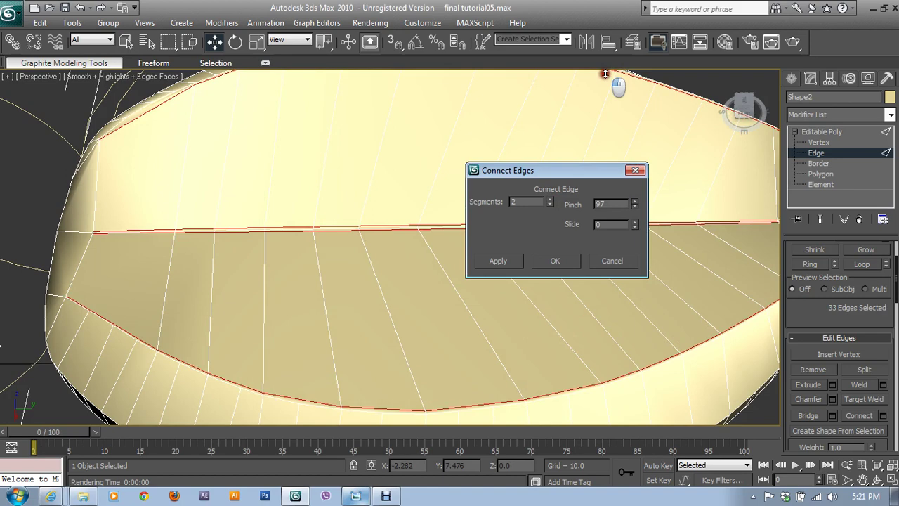
drag(604, 73, 606, 87)
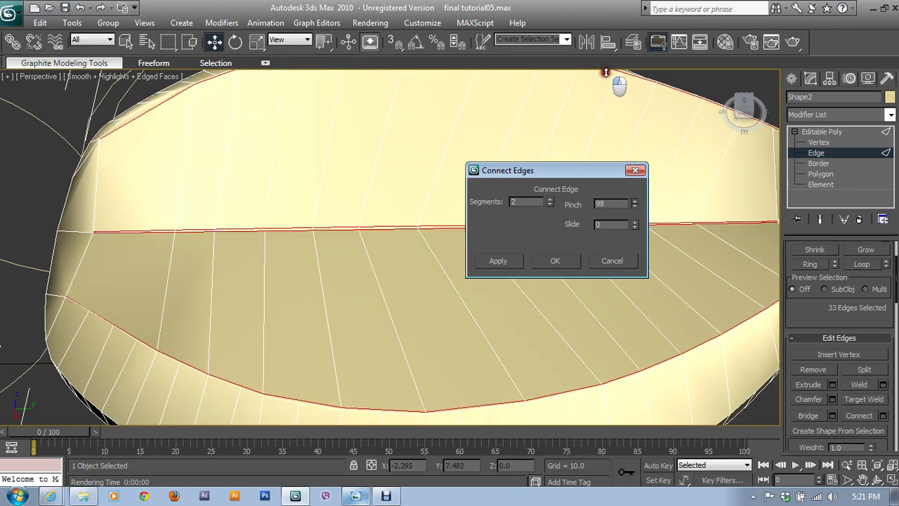
click(554, 260)
mouse_move(334, 267)
alt+middle_down()
mouse_move(375, 262)
mouse_move(484, 211)
alt+middle_up()
mouse_move(319, 287)
alt+middle_down()
mouse_move(435, 257)
mouse_move(488, 227)
mouse_move(529, 272)
alt+middle_up()
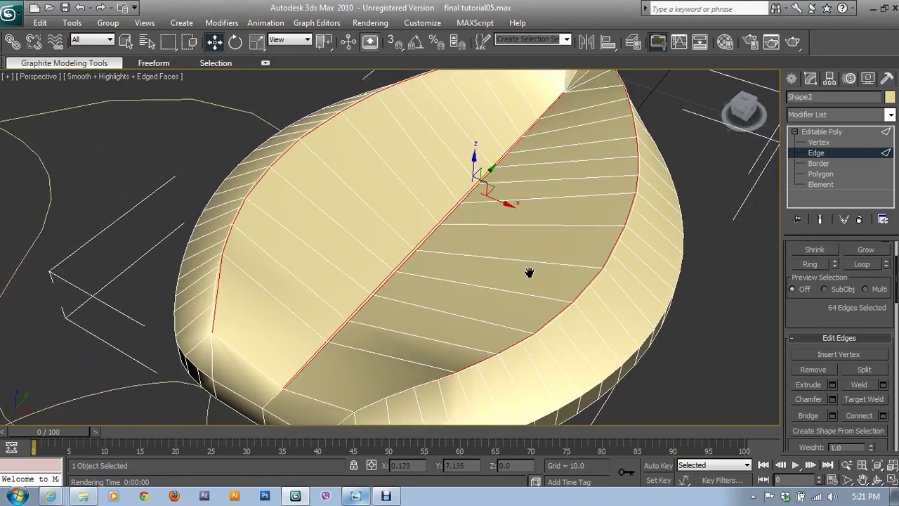
- Select the full ring of cross edges across the leaf's inner face
click(818, 163)
click(816, 152)
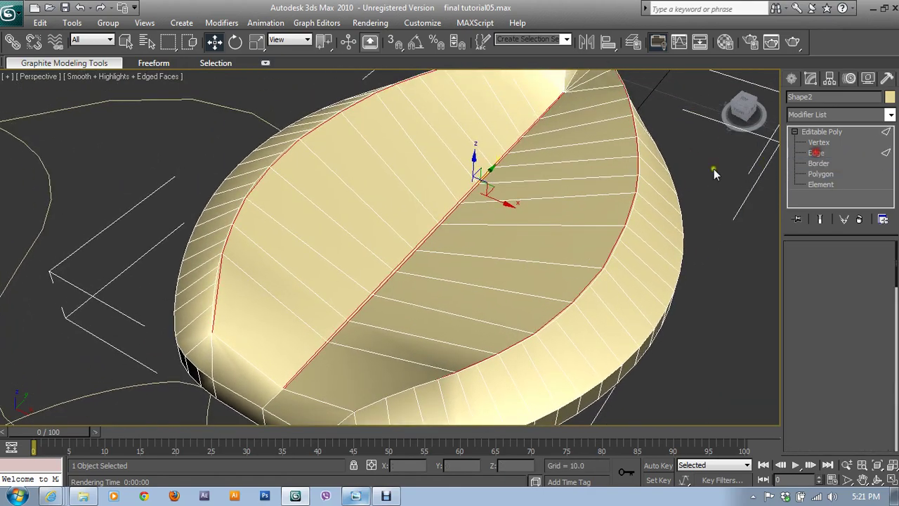
click(391, 172)
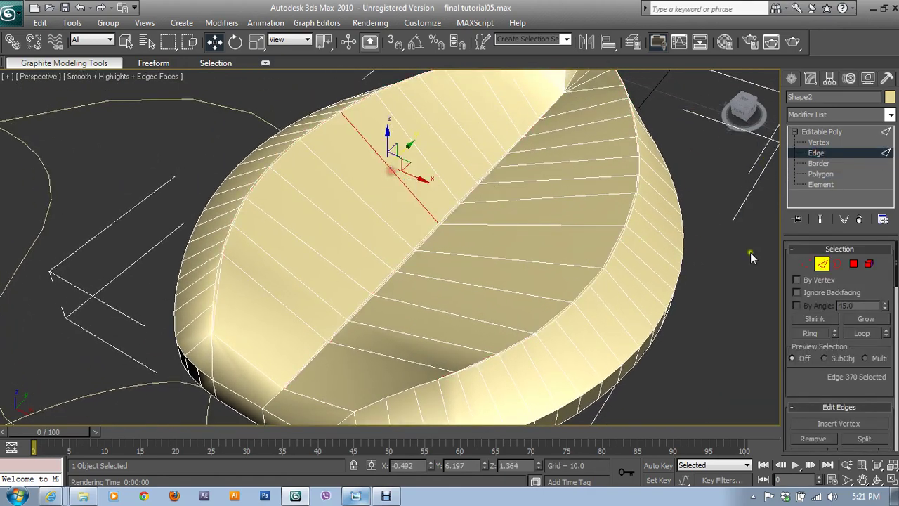
click(811, 333)
scroll(864, 435, down, 1)
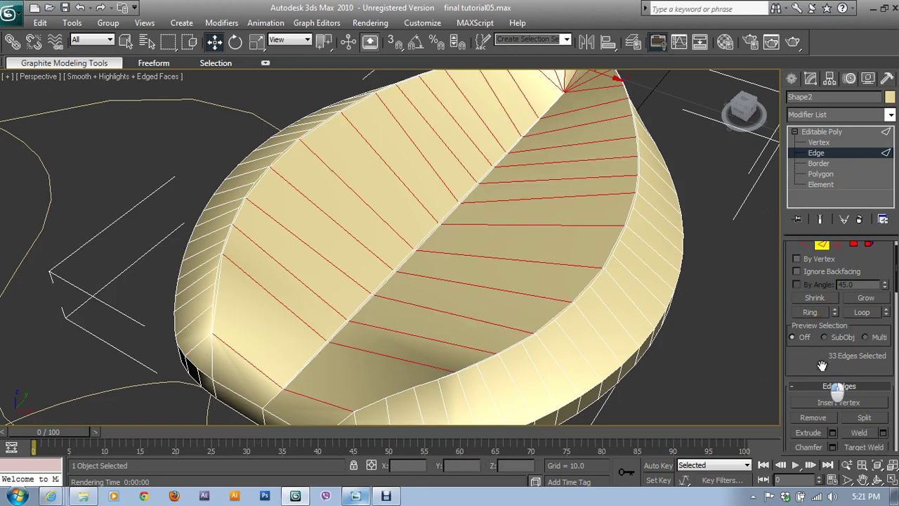
scroll(878, 418, down, 1)
- Connect the ring with 1 segment at Pinch 0 and lower the new loop in Z
click(885, 440)
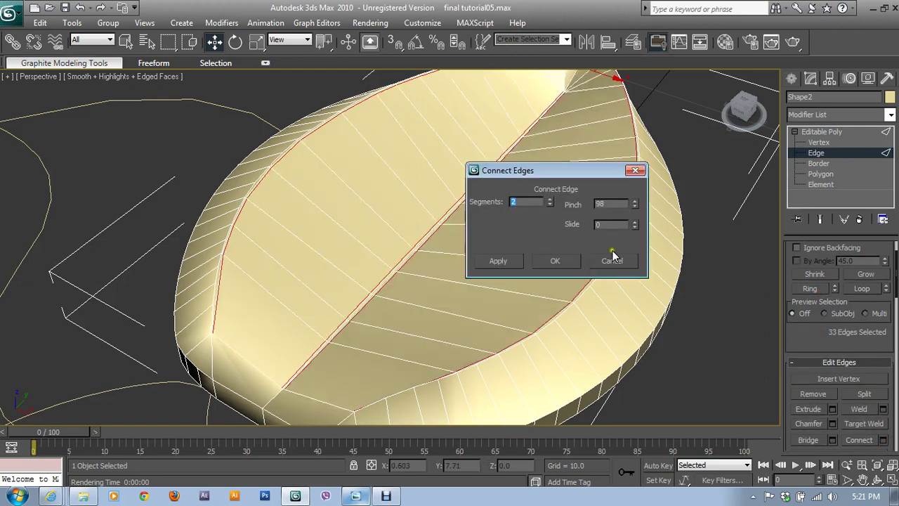
right_click(635, 203)
click(550, 205)
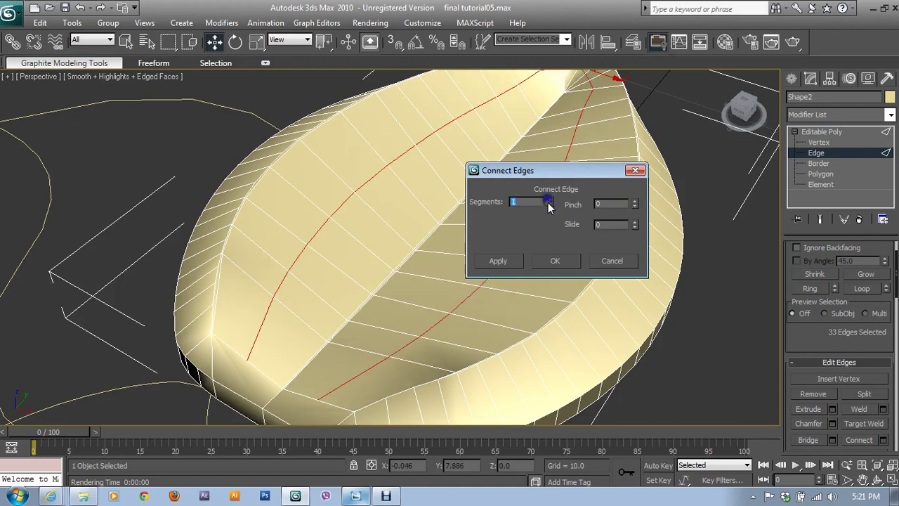
click(555, 261)
mouse_move(555, 261)
alt+middle_down()
mouse_move(573, 229)
mouse_move(512, 246)
mouse_move(599, 165)
alt+middle_up()
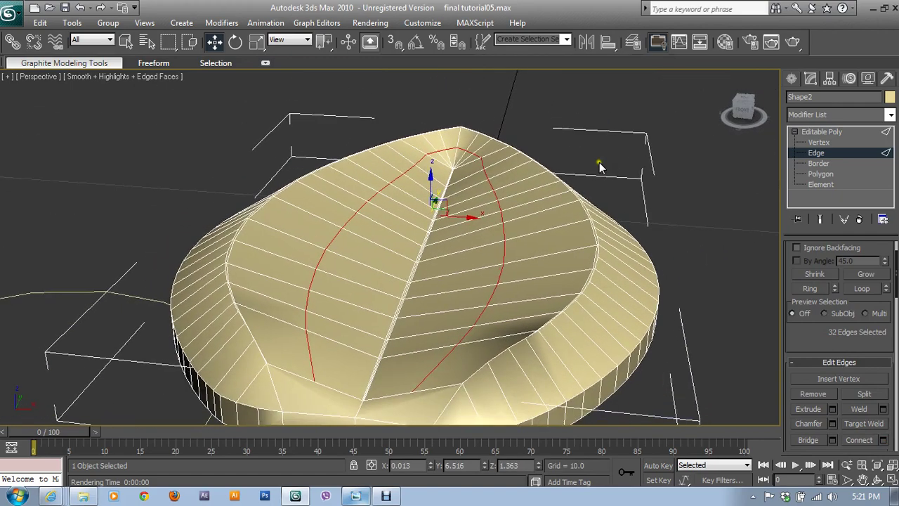
drag(430, 180, 458, 190)
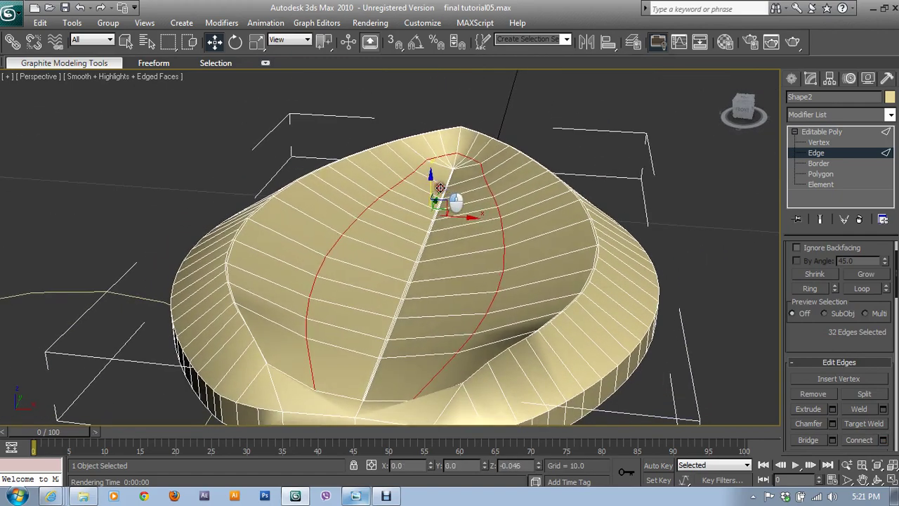
alt+middle_drag(458, 190, 475, 280)
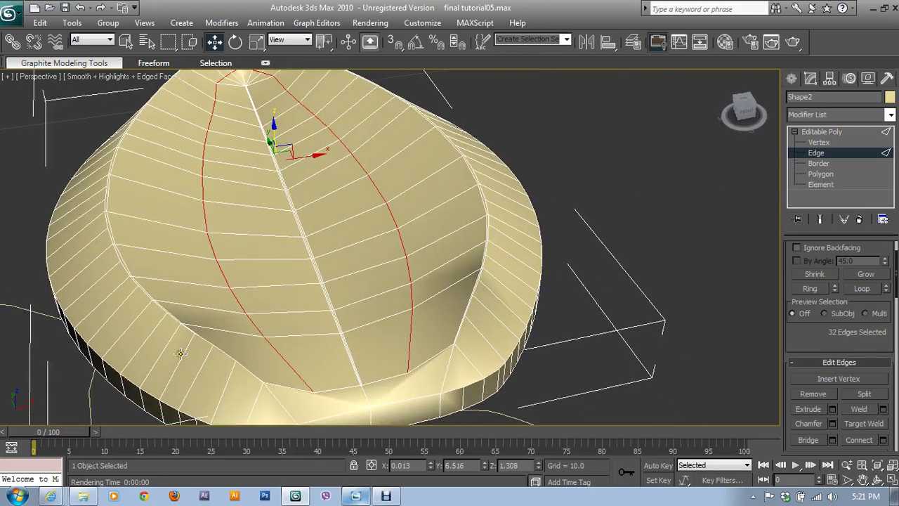
click(814, 152)
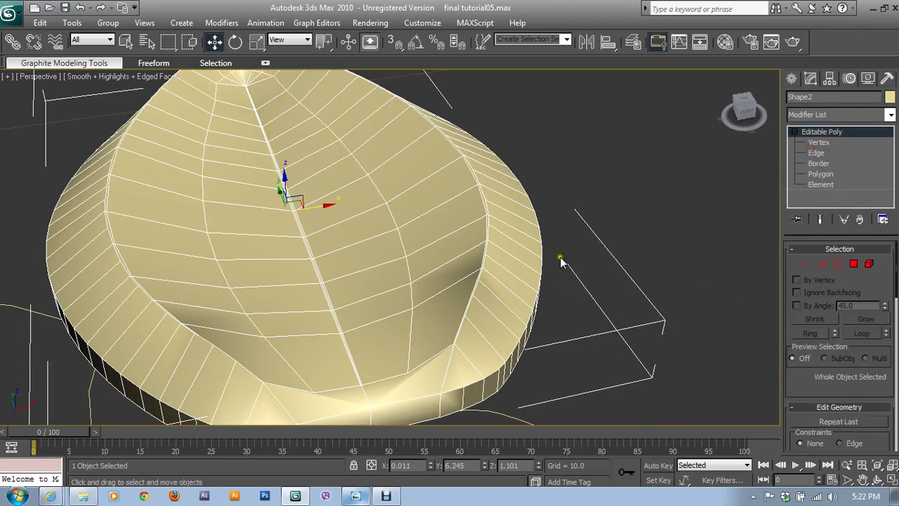
- Ring-select the vertical rim-wall edges from one picked edge and add the first missed ones
click(822, 264)
click(503, 288)
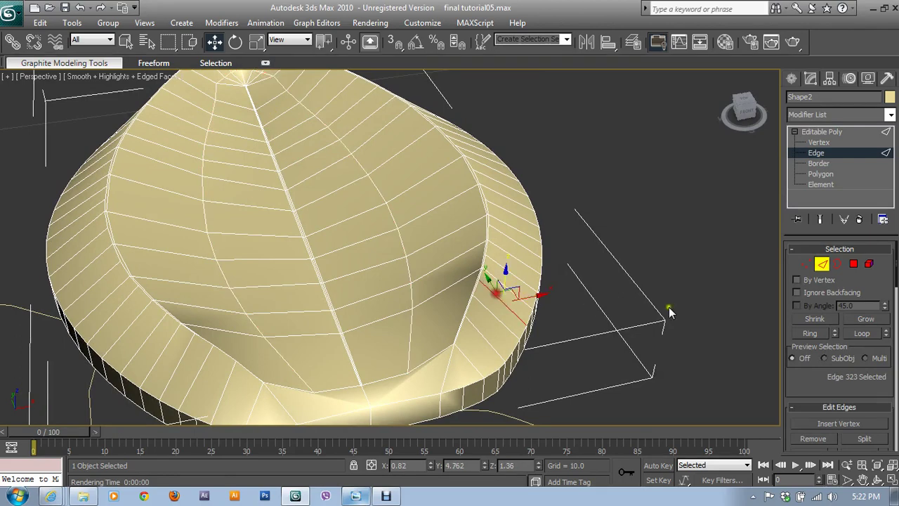
click(812, 335)
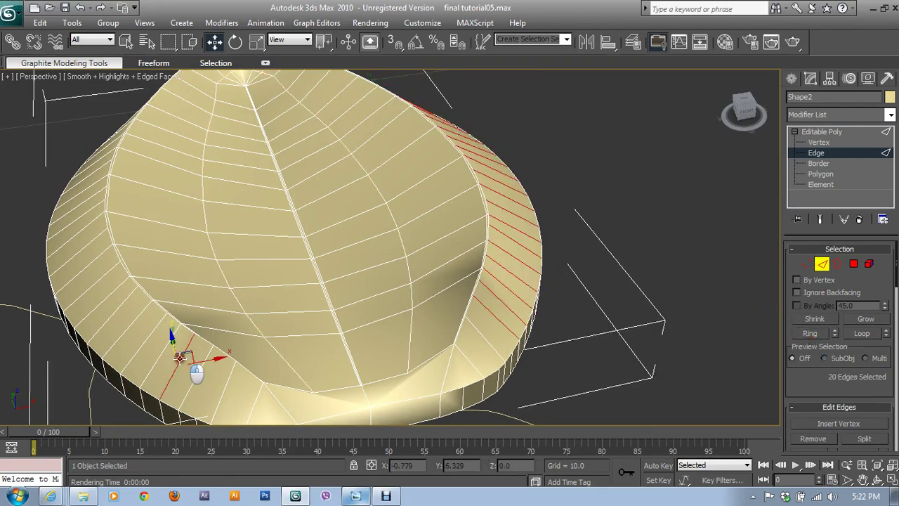
click(808, 334)
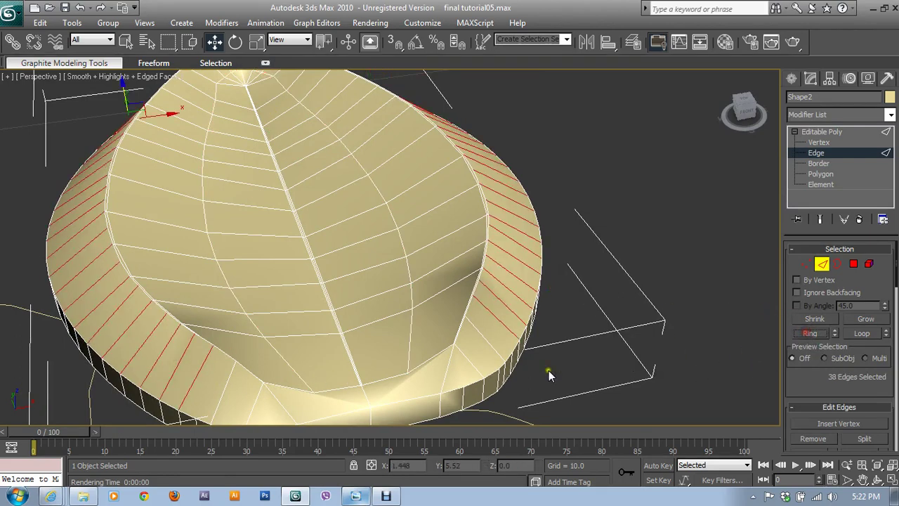
ctrl+click(468, 357)
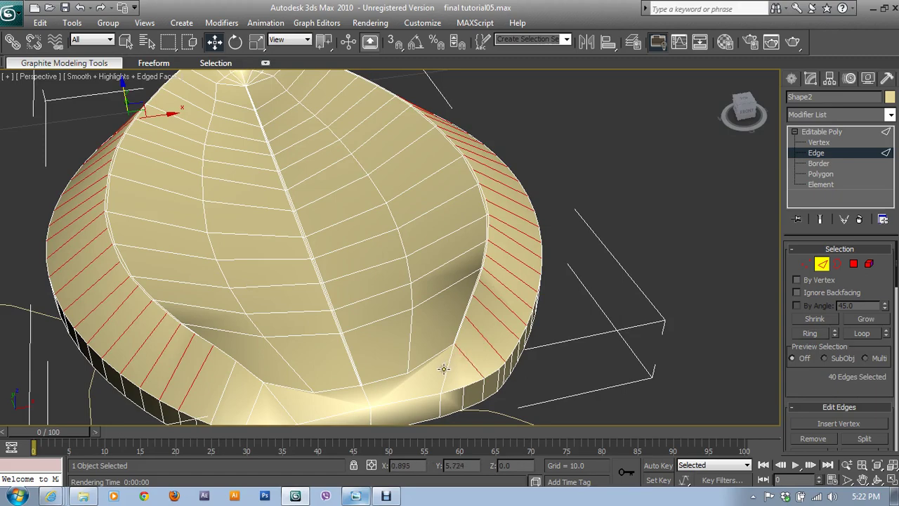
ctrl+click(236, 381)
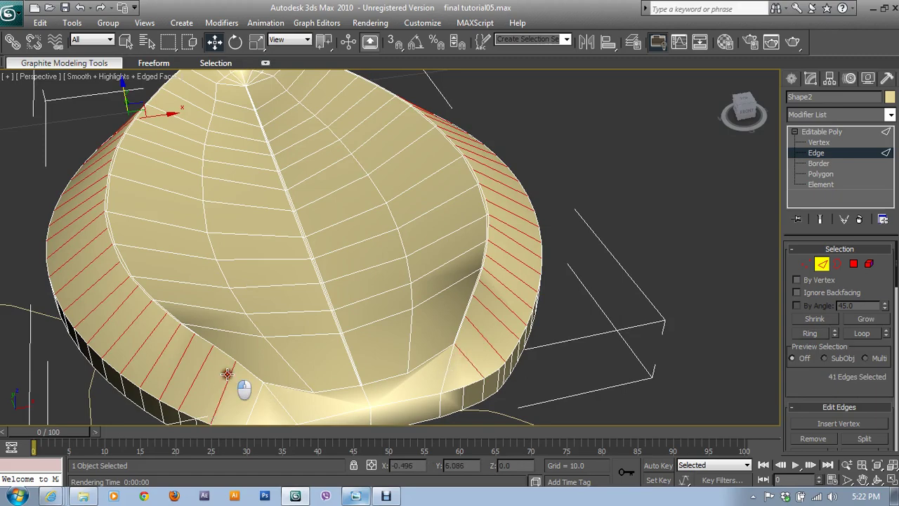
ctrl+click(254, 390)
middle_drag(414, 309, 418, 295)
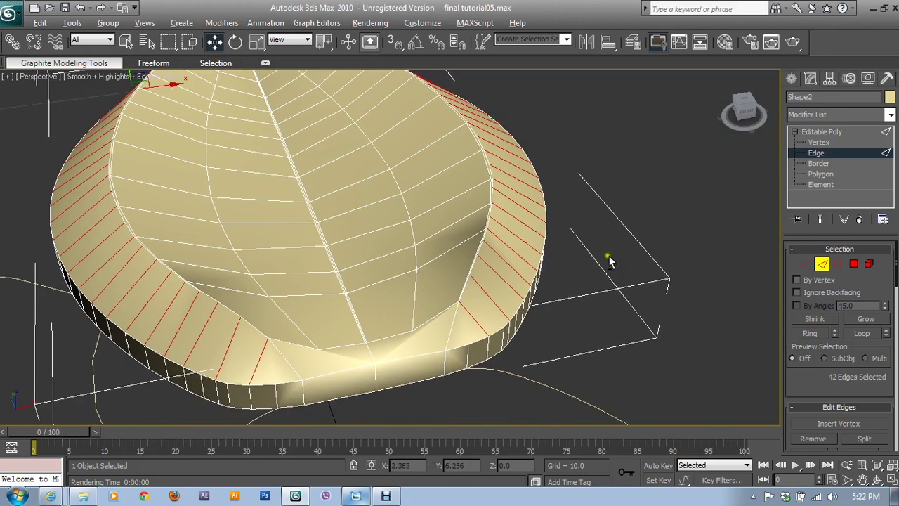
scroll(604, 257, down, 3)
mouse_move(598, 258)
alt+middle_down()
mouse_move(412, 347)
mouse_move(385, 293)
alt+middle_up()
scroll(384, 293, up, 2)
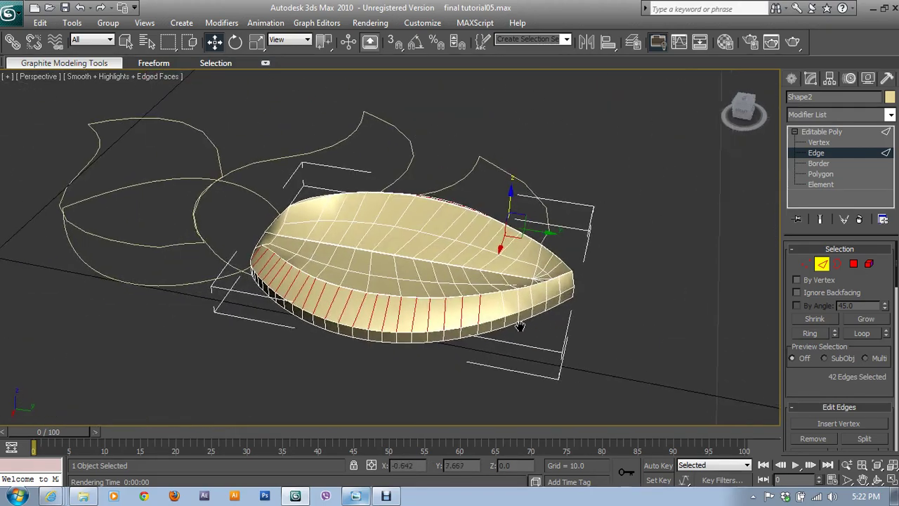
scroll(383, 296, up, 3)
scroll(354, 311, up, 2)
- Add the remaining missed rim edges along the tip, near side and front, reaching 53
ctrl+click(330, 316)
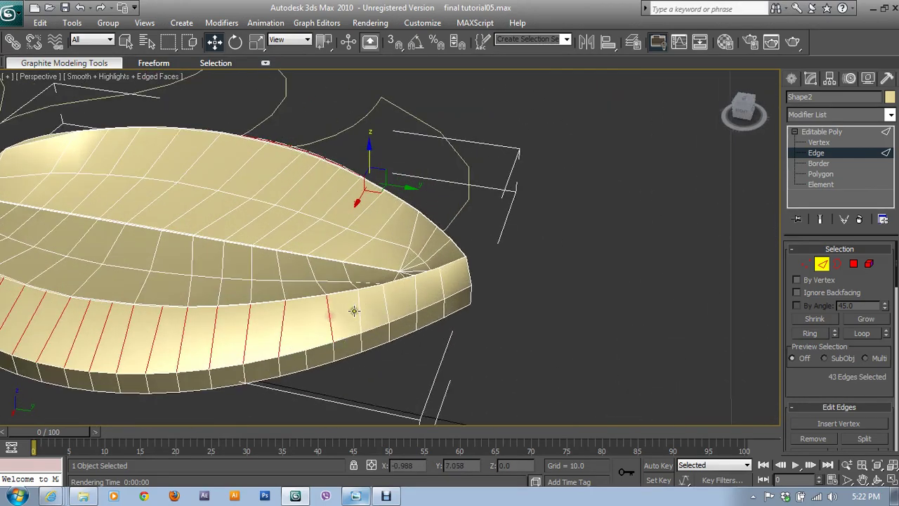
ctrl+click(359, 309)
ctrl+click(385, 302)
ctrl+click(415, 294)
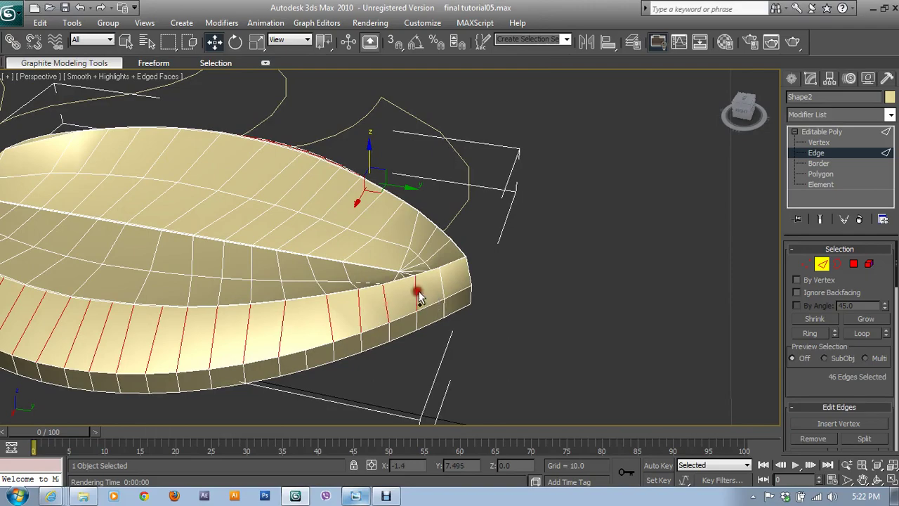
ctrl+click(443, 284)
mouse_move(467, 269)
alt+middle_down()
mouse_move(267, 171)
mouse_move(360, 364)
alt+middle_up()
ctrl+click(441, 366)
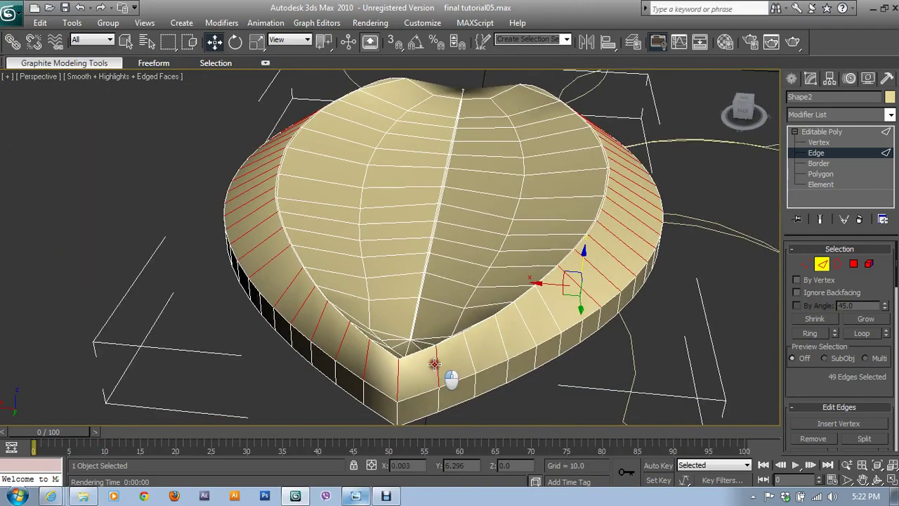
ctrl+click(470, 352)
ctrl+click(502, 336)
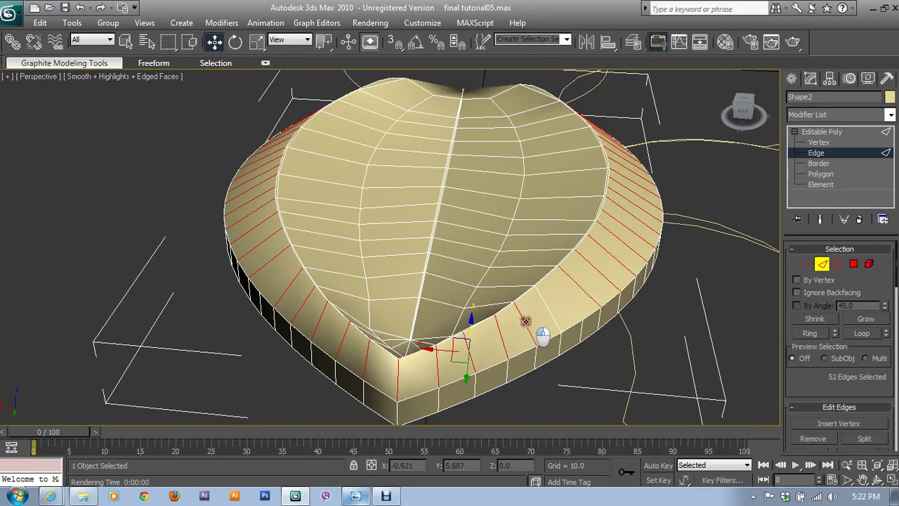
ctrl+click(526, 321)
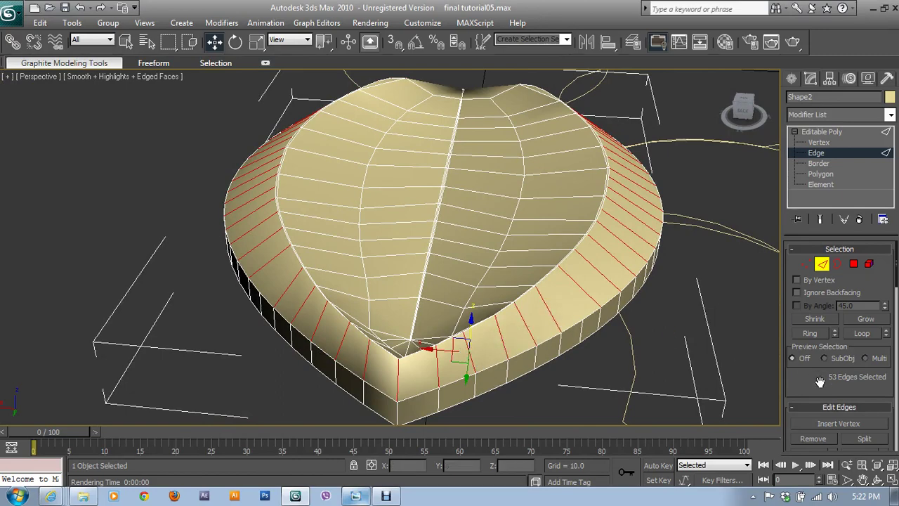
scroll(856, 379, down, 2)
- Connect the rim ring with 2 segments pinched to 97 near the wall's top and bottom
click(884, 430)
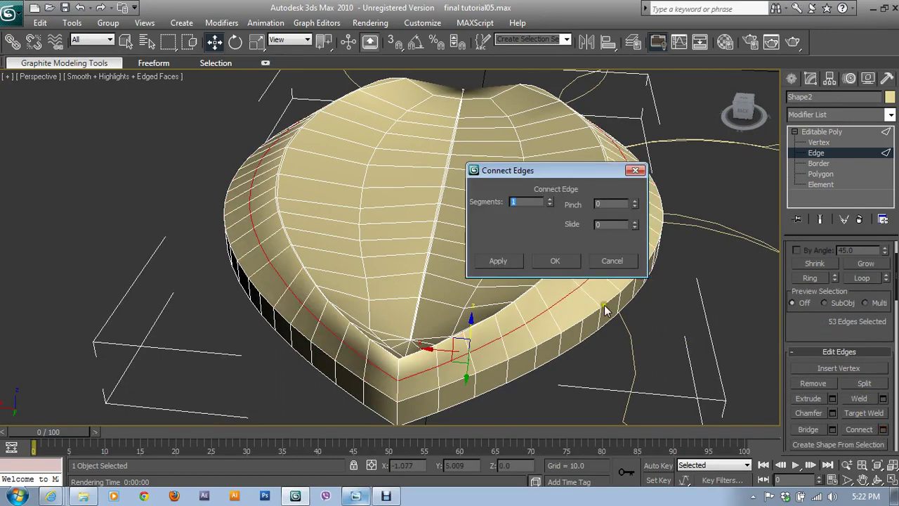
click(551, 200)
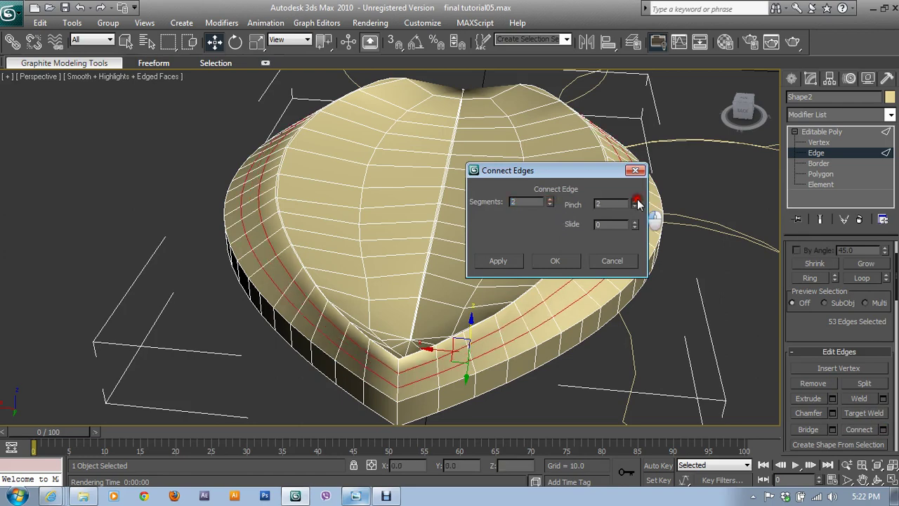
mouse_move(635, 202)
mouse_down()
mouse_move(622, 124)
mouse_move(630, 73)
mouse_up()
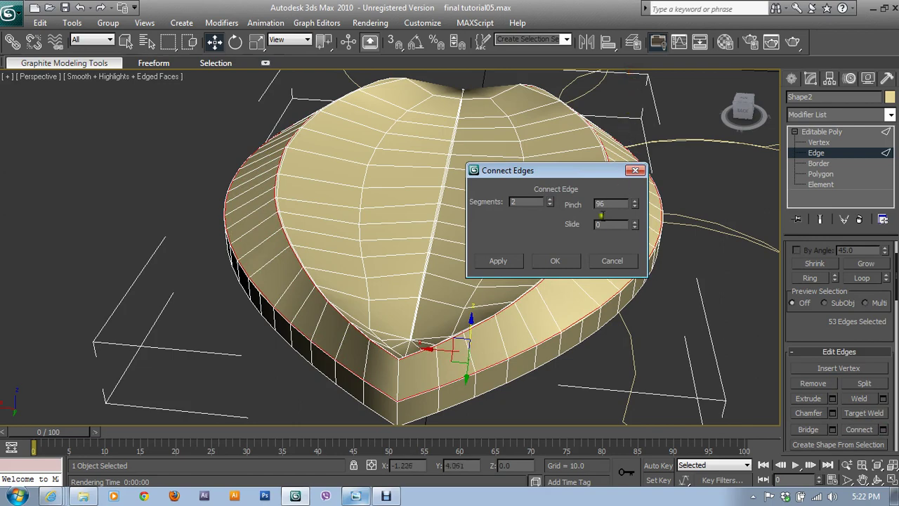
click(564, 261)
- Select the ring of rim edges between the new loops, adding the missed ones
click(508, 335)
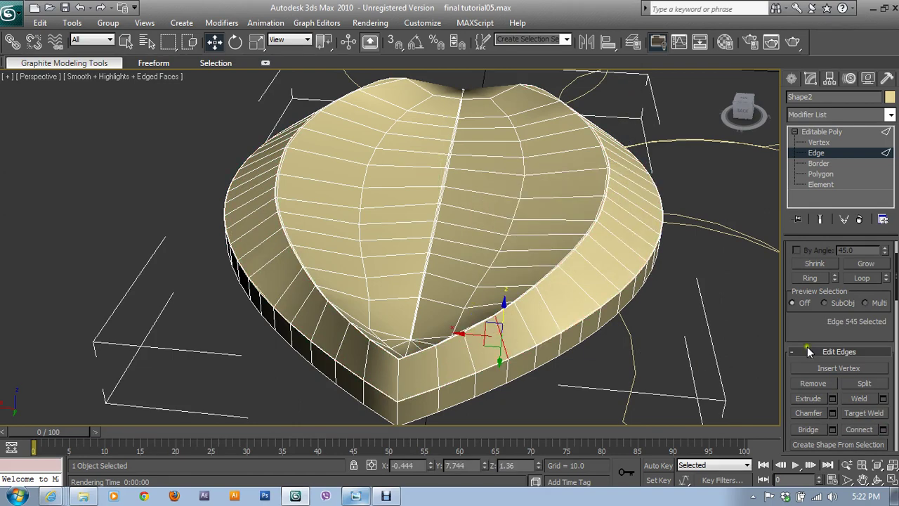
click(810, 278)
alt+middle_drag(762, 287, 460, 271)
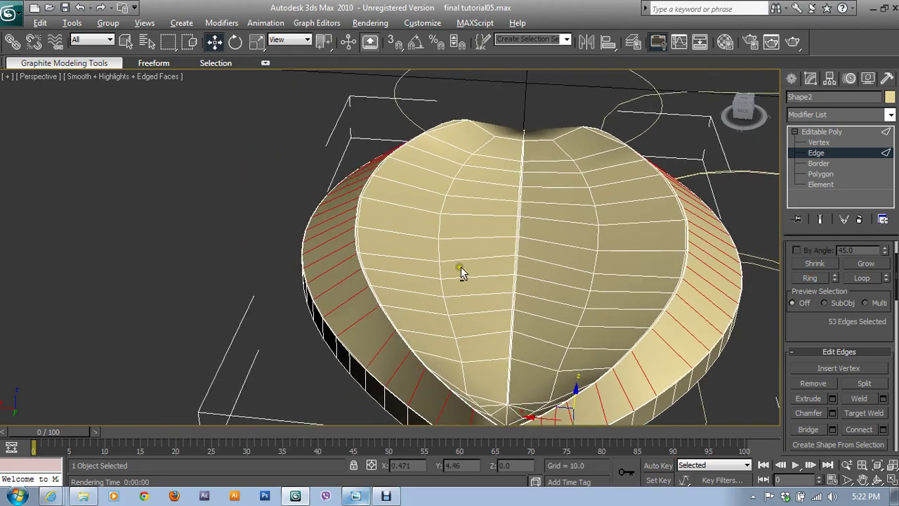
scroll(136, 283, up, 3)
mouse_move(136, 283)
alt+middle_down()
mouse_move(482, 257)
mouse_move(591, 205)
alt+middle_up()
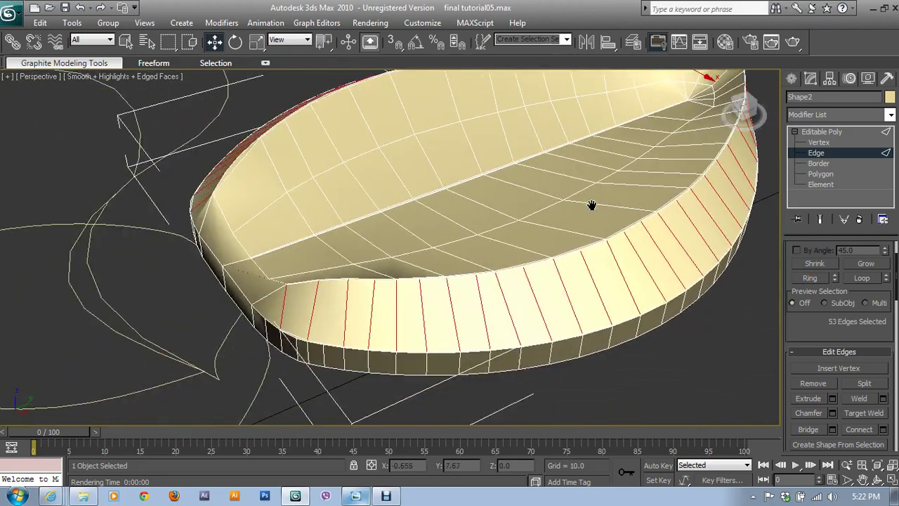
ctrl+click(258, 299)
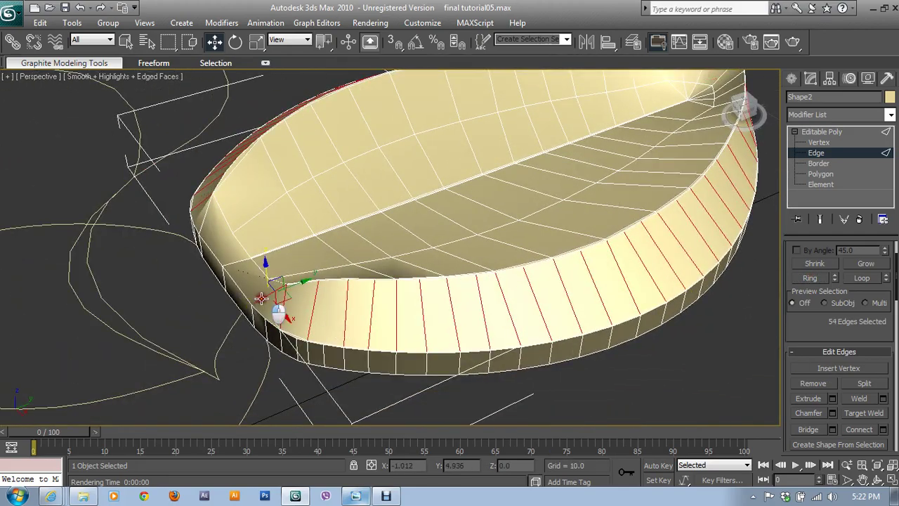
ctrl+click(200, 221)
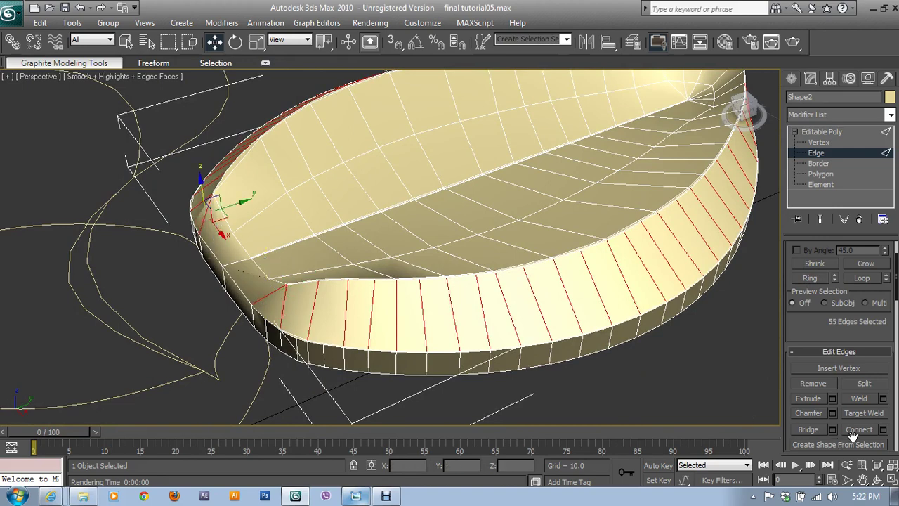
- Connect that ring with a single loop at Pinch 0 around the rim's middle
click(883, 430)
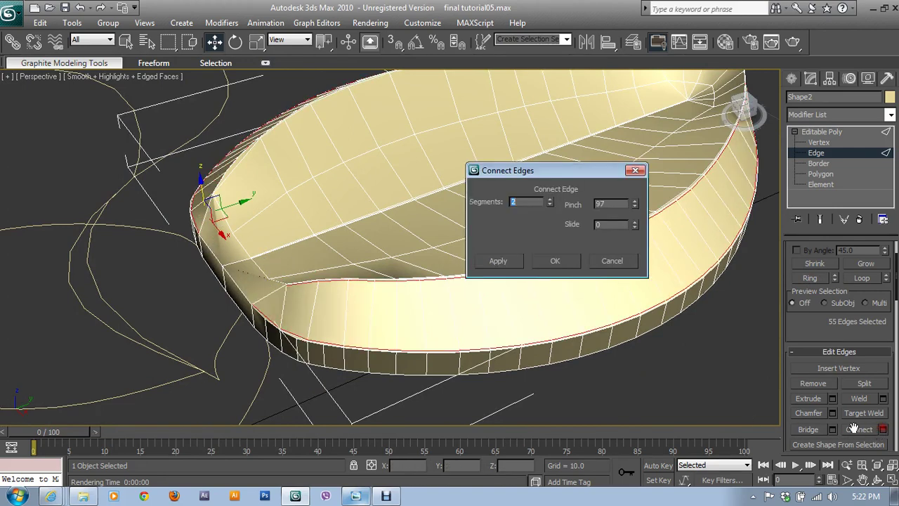
right_click(634, 205)
click(551, 205)
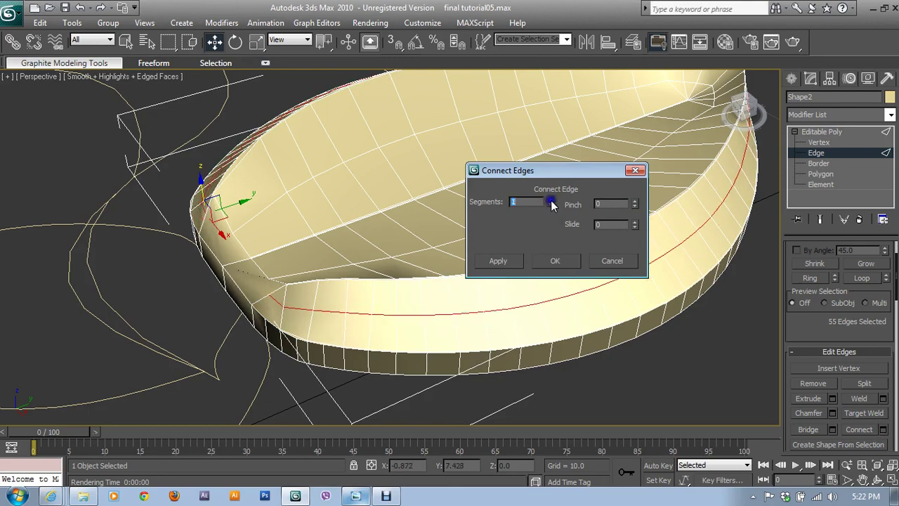
click(555, 261)
mouse_move(321, 290)
alt+middle_down()
mouse_move(378, 297)
mouse_move(375, 331)
mouse_move(402, 353)
alt+middle_up()
- Select the two vertices at the petal's inner corner and connect them with an edge
key(1)
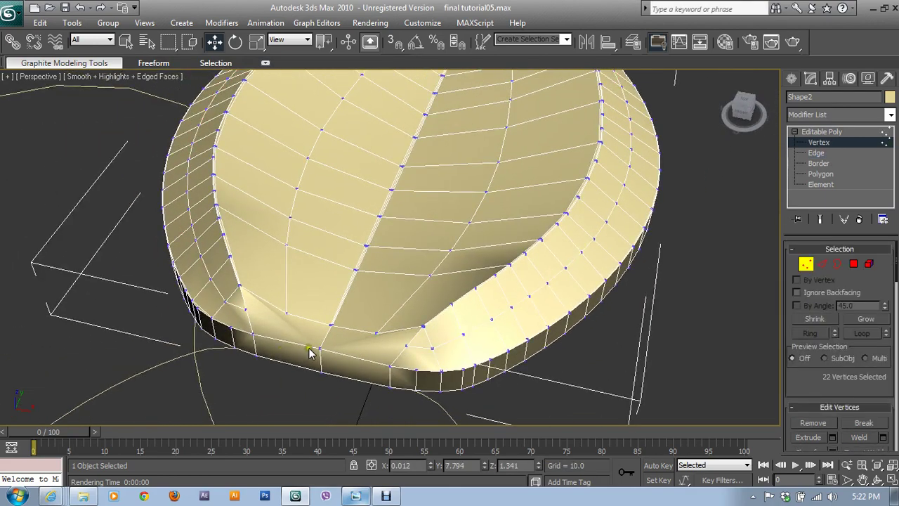
click(321, 347)
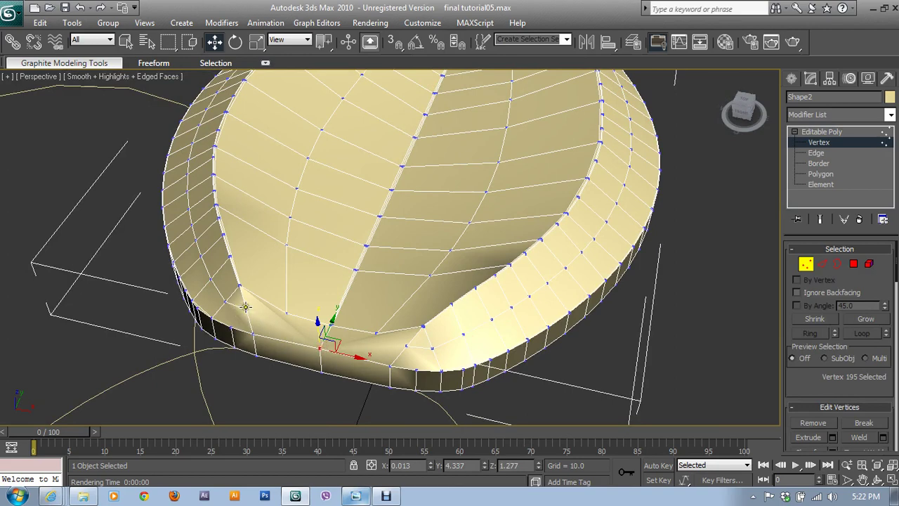
ctrl+click(246, 307)
scroll(829, 385, down, 2)
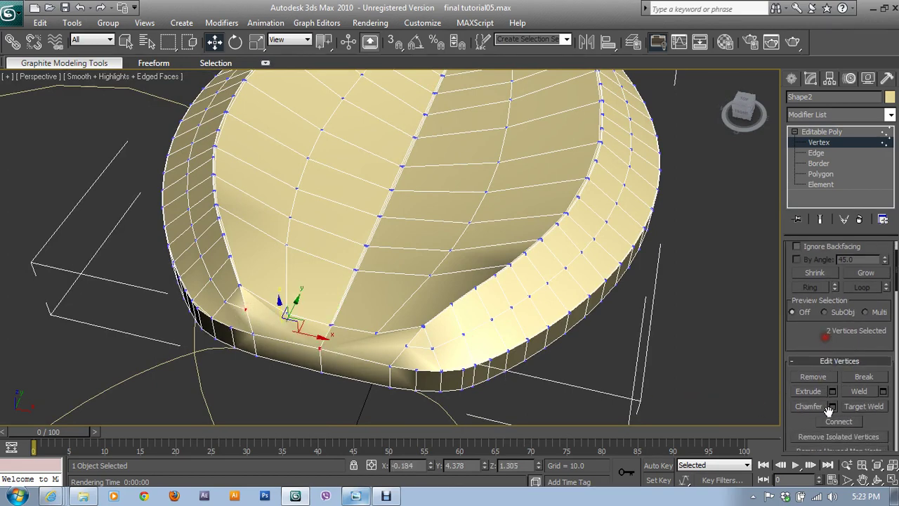
click(323, 348)
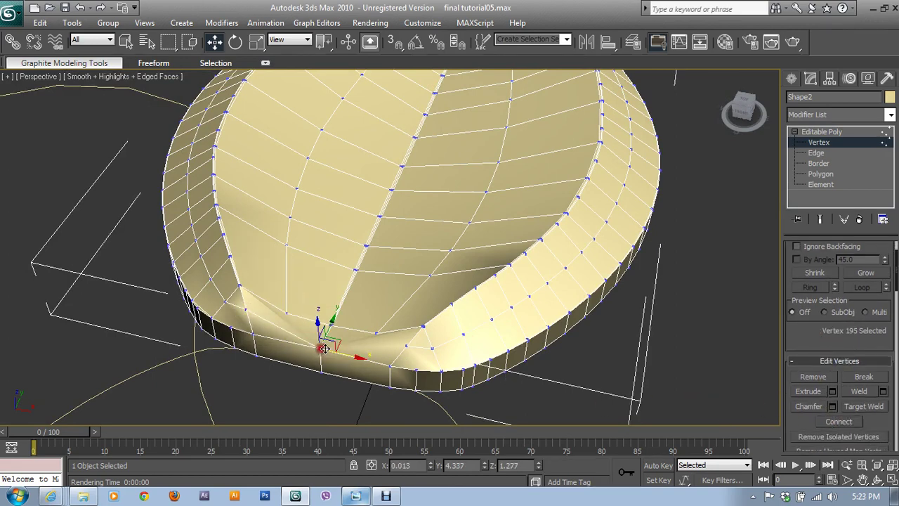
ctrl+click(406, 346)
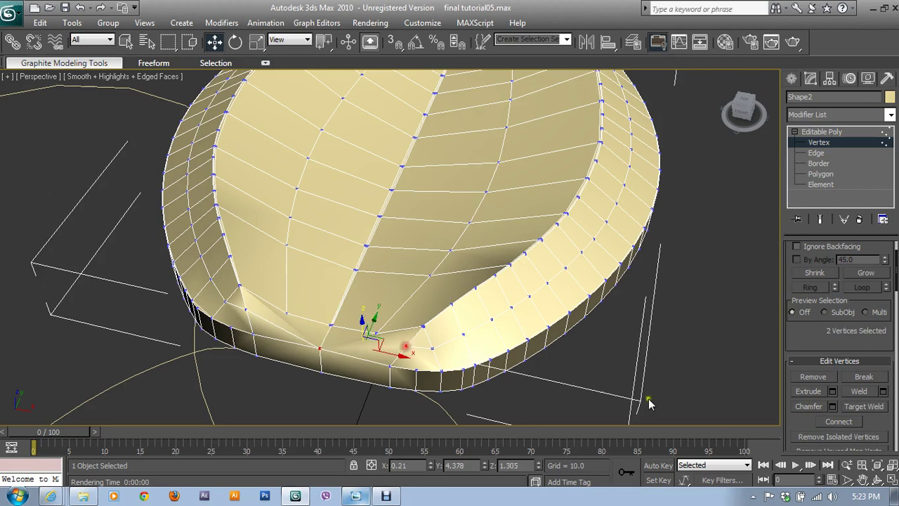
click(839, 422)
- Return to Edge level and pick one vertical edge on the rim wall
mouse_move(295, 346)
alt+middle_down()
mouse_move(381, 305)
mouse_move(787, 231)
alt+middle_up()
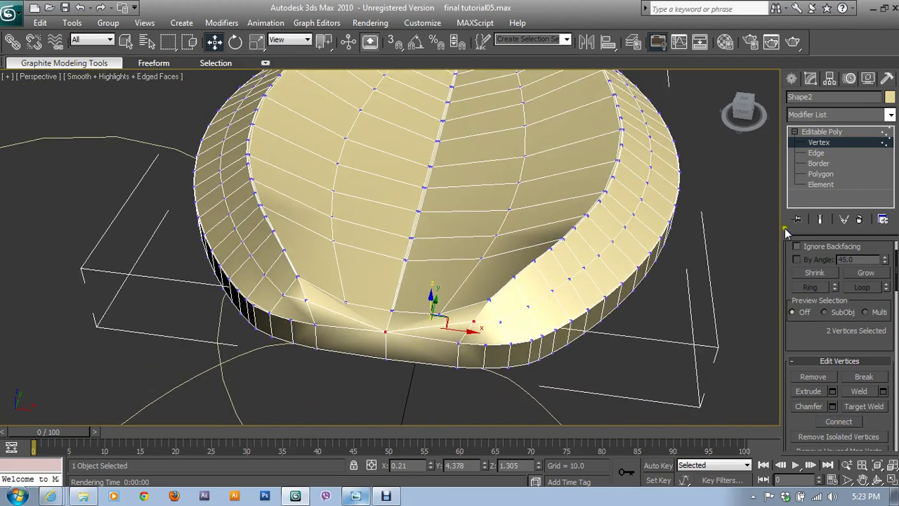
click(817, 153)
click(504, 357)
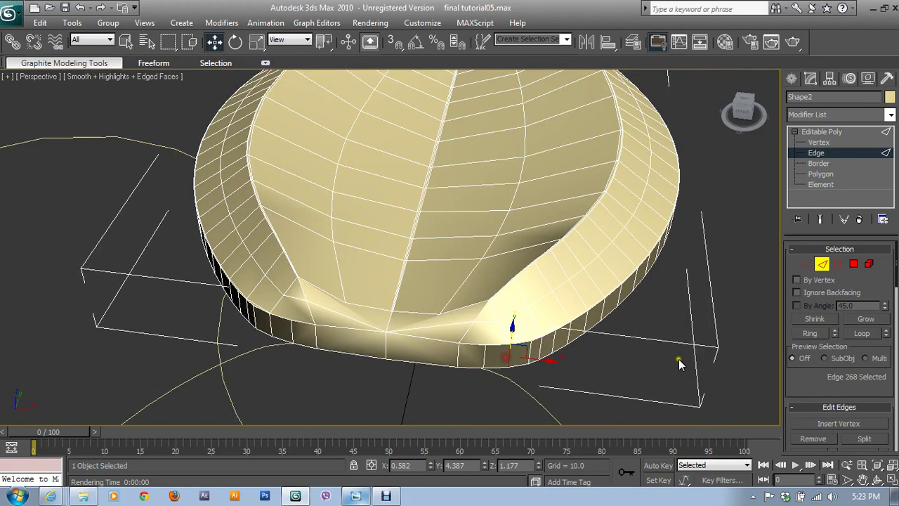
- Ring-select the rim-wall edges and connect them with 2 segments at Pinch 98
click(808, 333)
drag(820, 389, 829, 351)
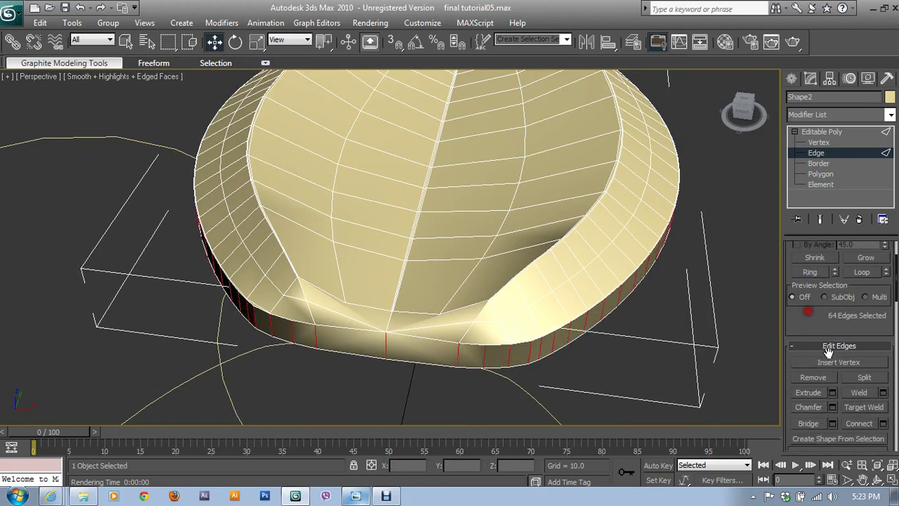
click(883, 423)
click(549, 199)
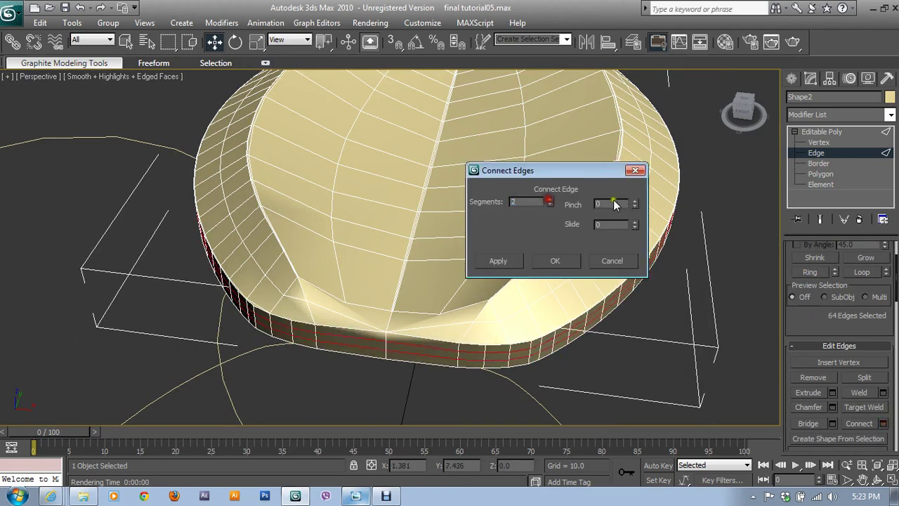
drag(634, 201, 613, 71)
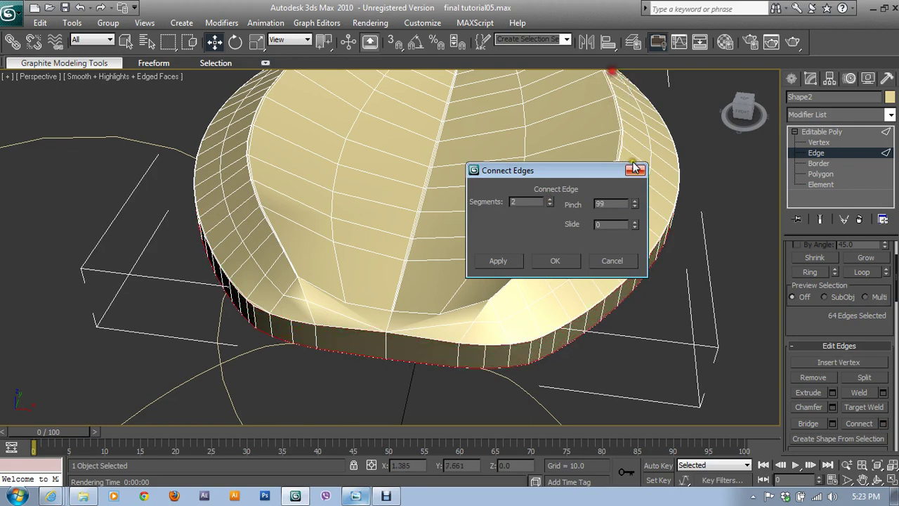
click(636, 206)
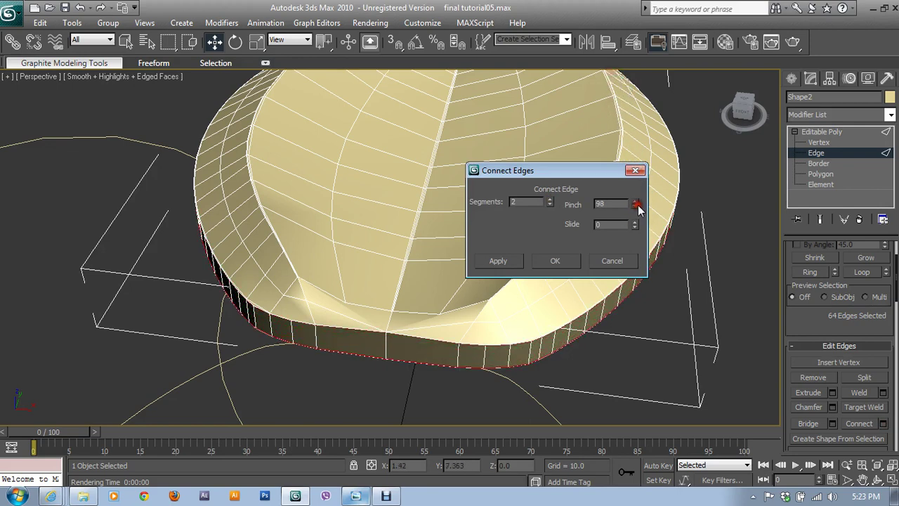
click(557, 261)
alt+middle_drag(539, 325, 548, 279)
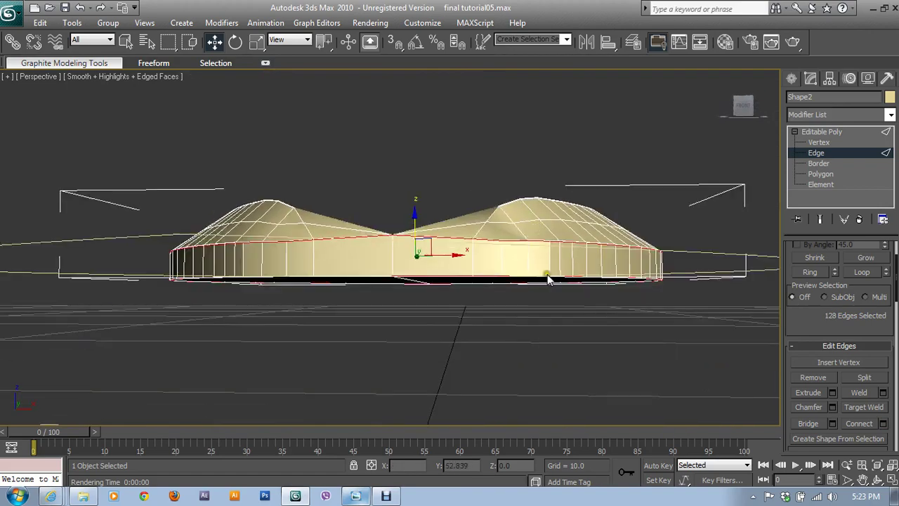
- Select both halves of the petal's flat face and inset them by 0.01
scroll(548, 280, up, 5)
mouse_move(552, 241)
alt+middle_down()
mouse_move(555, 325)
mouse_move(618, 204)
mouse_move(695, 208)
alt+middle_up()
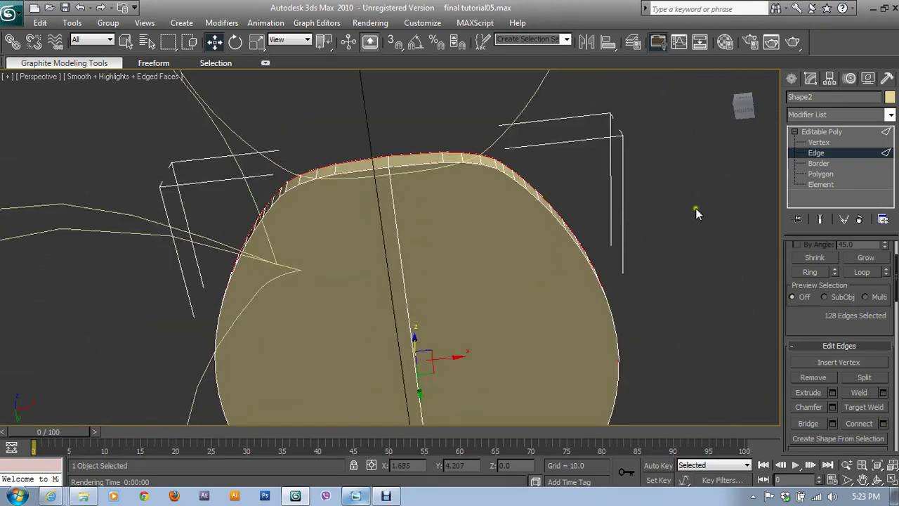
click(820, 174)
click(534, 271)
ctrl+click(355, 317)
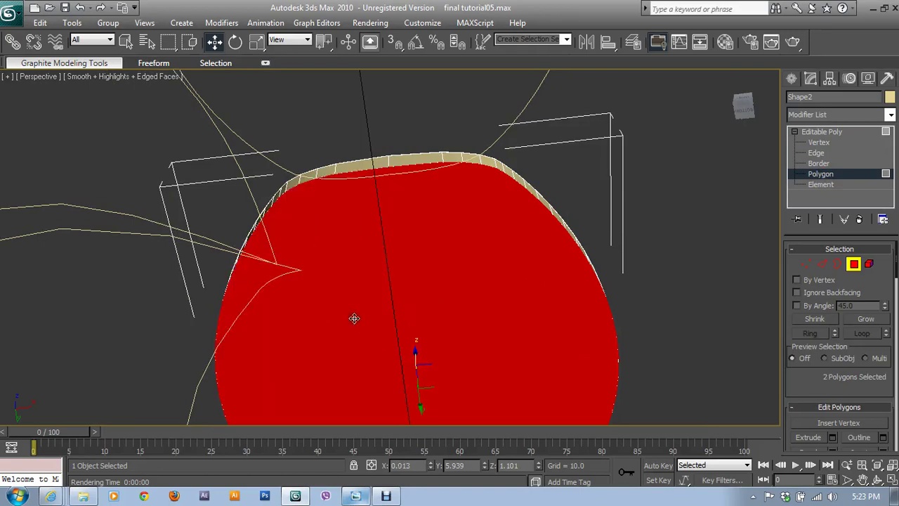
mouse_move(355, 316)
alt+middle_down()
mouse_move(476, 183)
mouse_move(607, 290)
alt+middle_up()
drag(827, 397, 836, 271)
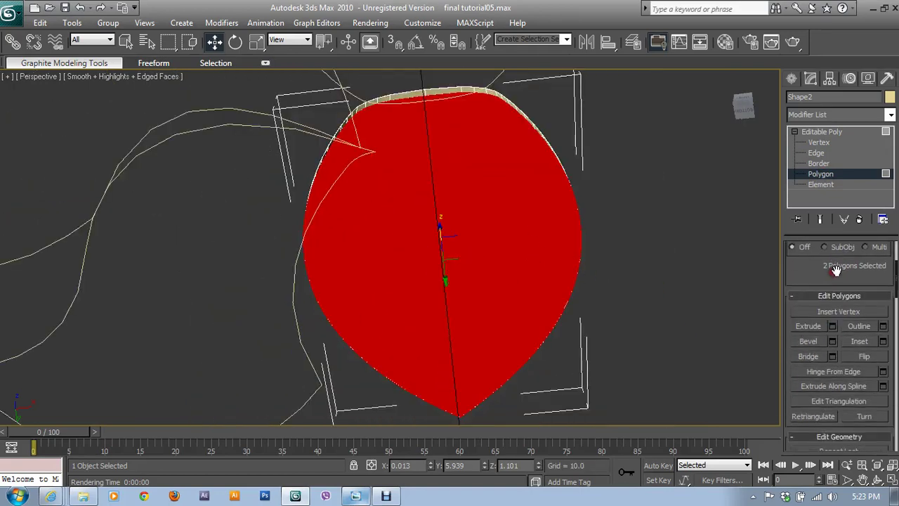
click(882, 342)
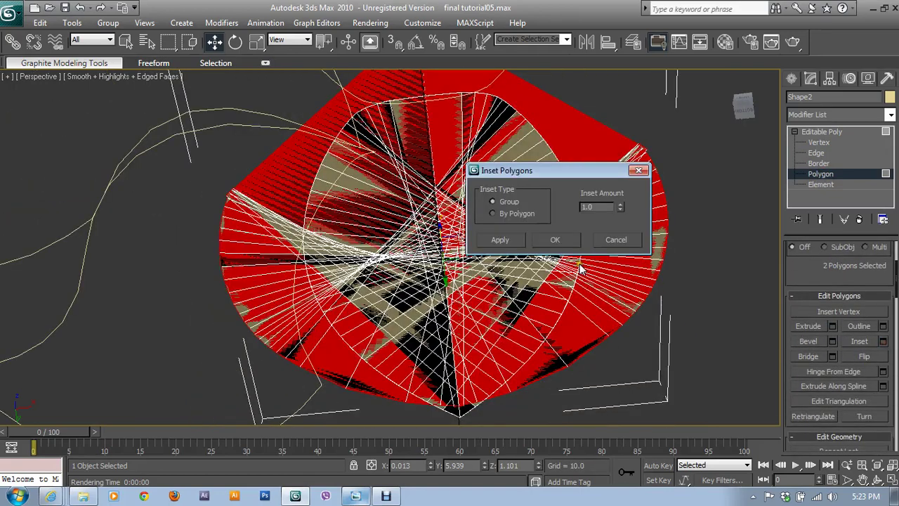
mouse_move(619, 209)
mouse_down()
mouse_move(642, 260)
mouse_move(631, 272)
mouse_up()
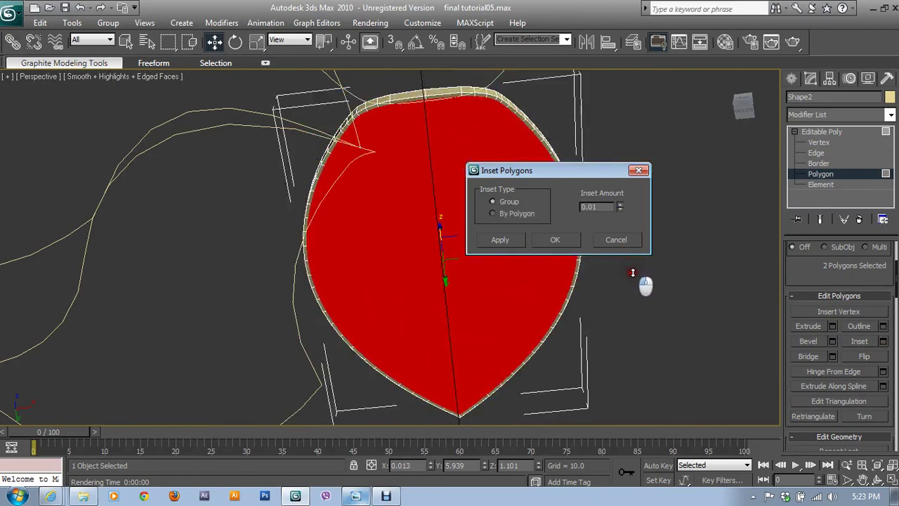
click(596, 206)
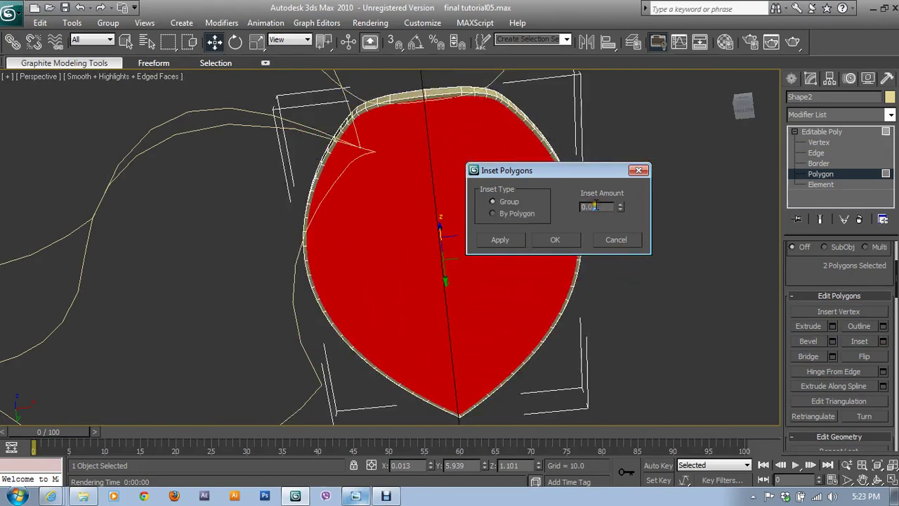
text(02)
click(568, 239)
mouse_move(568, 236)
alt+middle_down()
mouse_move(606, 348)
mouse_move(618, 330)
alt+middle_up()
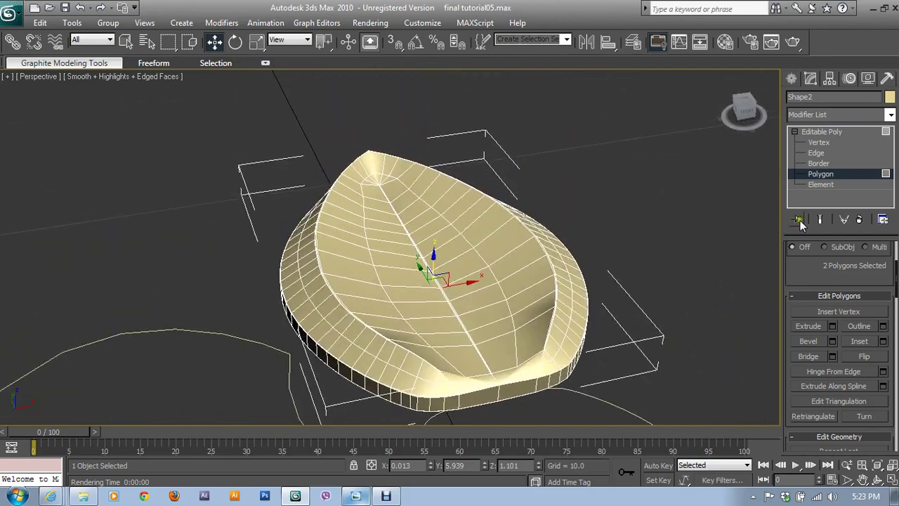
- Add TurboSmooth to the petal with Isoline Display, Explicit Normals and 2 iterations
click(821, 174)
alt+middle_drag(534, 295, 560, 278)
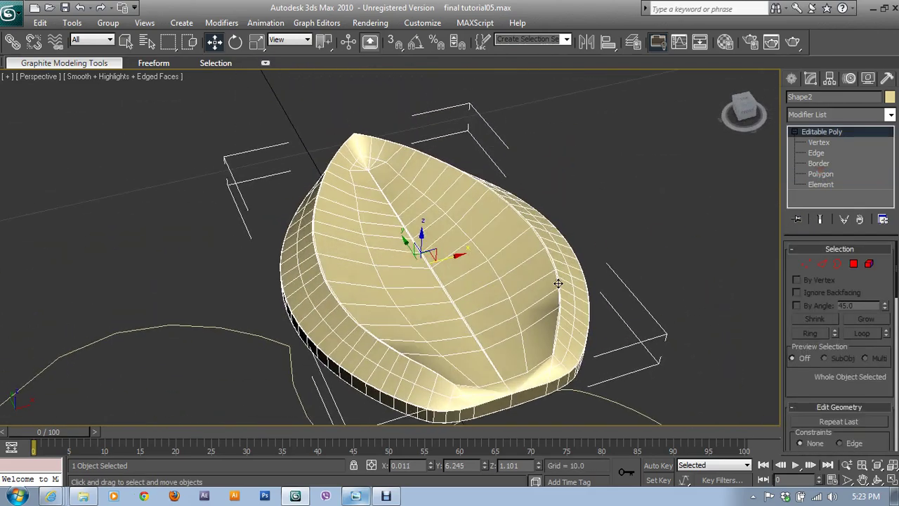
click(814, 116)
key(t)
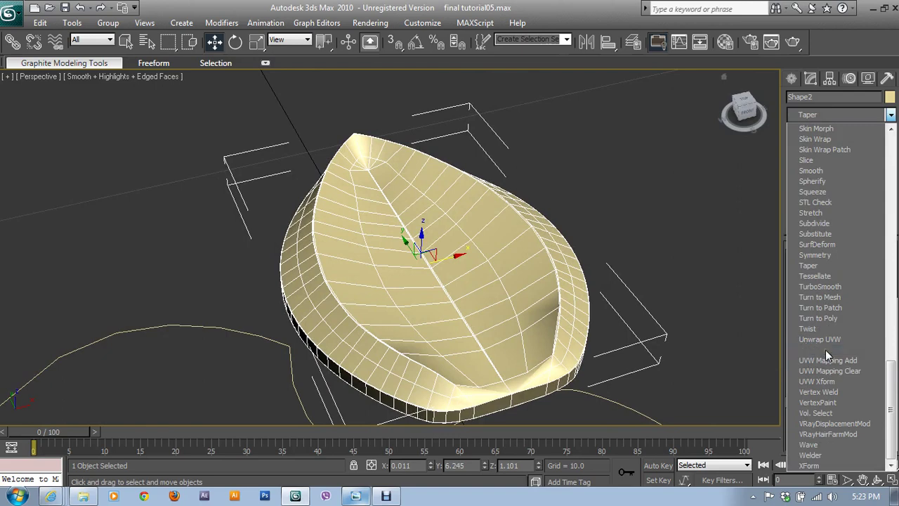
click(824, 288)
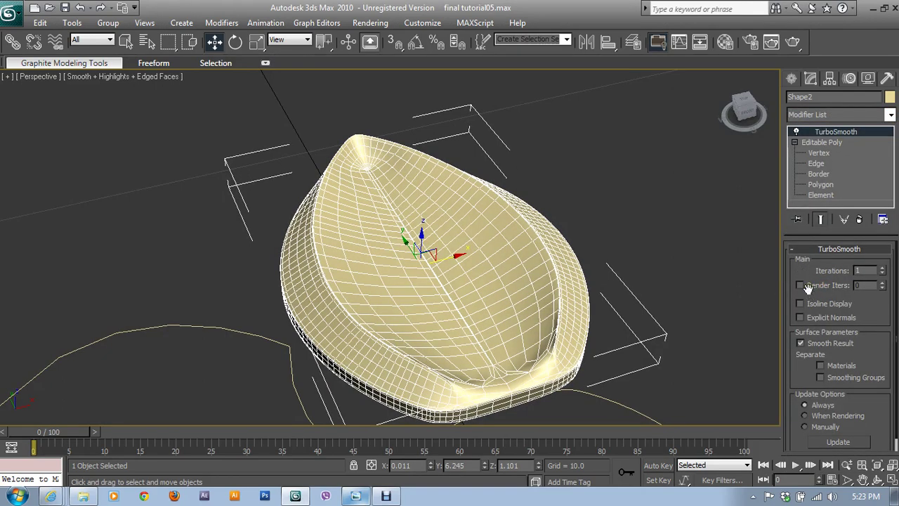
click(800, 303)
click(801, 317)
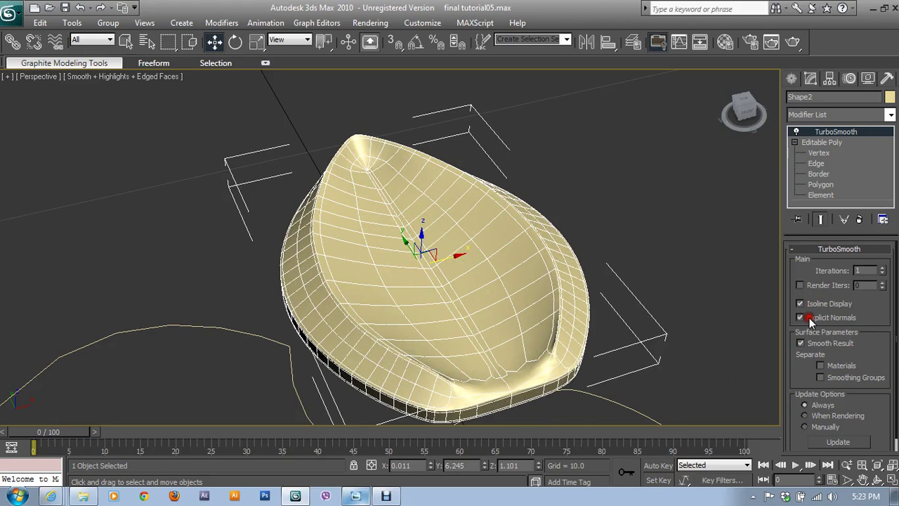
click(882, 273)
click(882, 269)
click(882, 269)
- Unhide all objects and render the whole flower relief from the perspective view
right_click(519, 236)
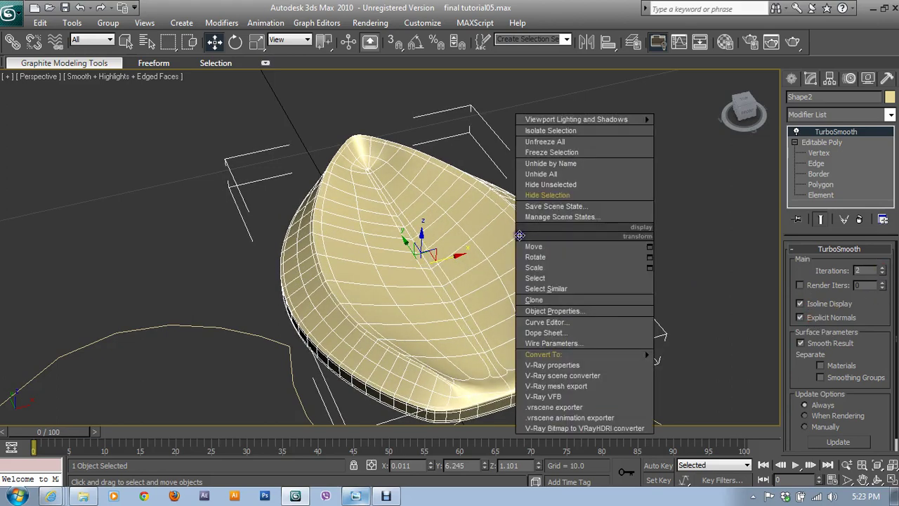
click(559, 177)
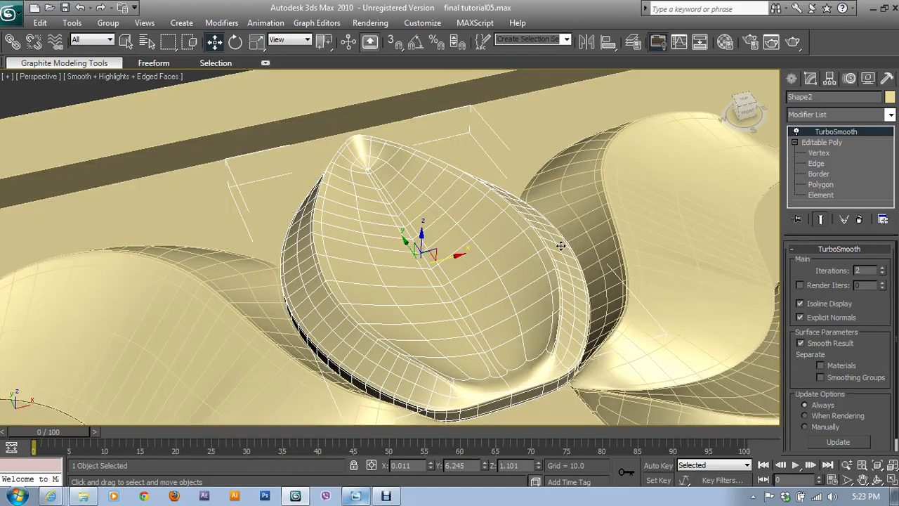
scroll(561, 246, down, 3)
mouse_move(561, 246)
alt+middle_down()
mouse_move(485, 241)
mouse_move(602, 133)
alt+middle_up()
scroll(485, 241, down, 3)
click(792, 42)
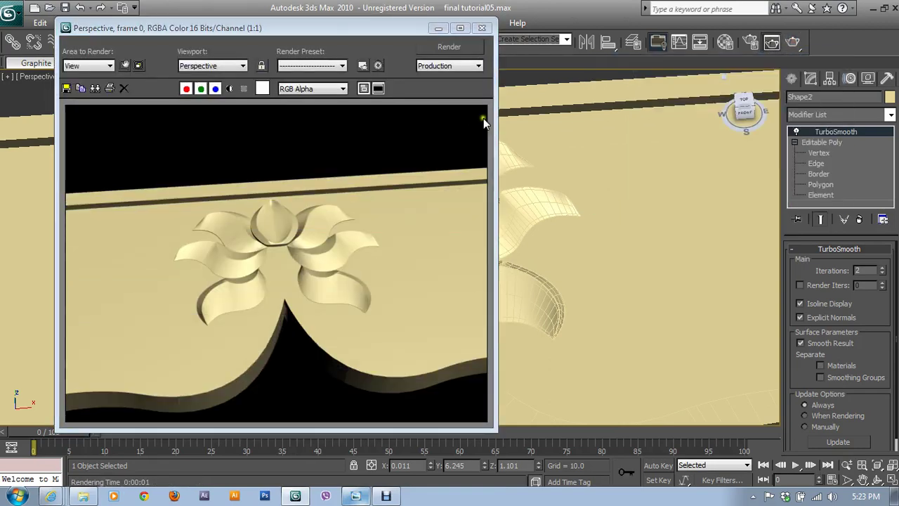
click(484, 29)
- Save the scene as final tutorial06.max using Save As
click(11, 11)
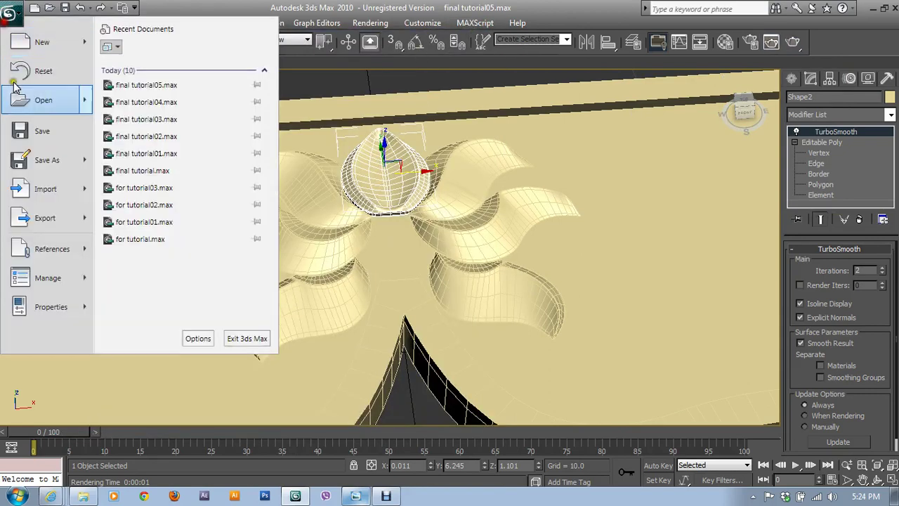
click(19, 160)
click(321, 298)
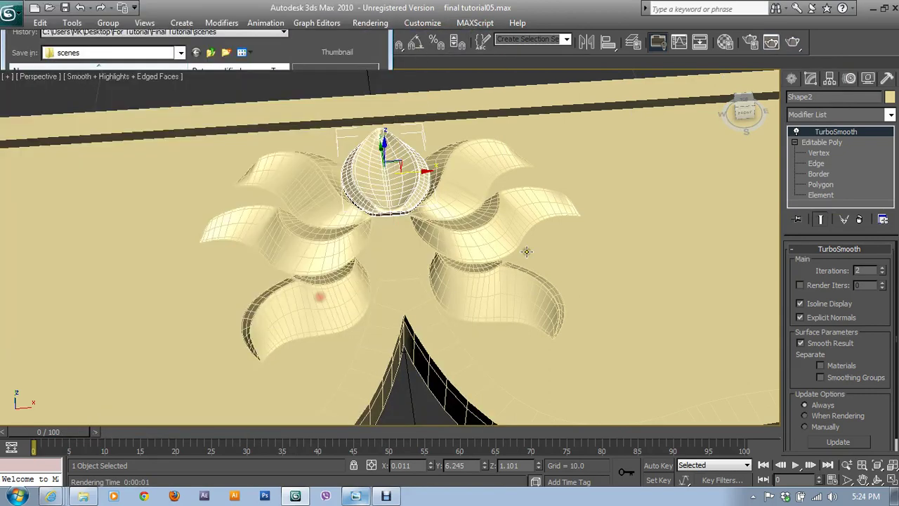
middle_drag(590, 237, 612, 255)
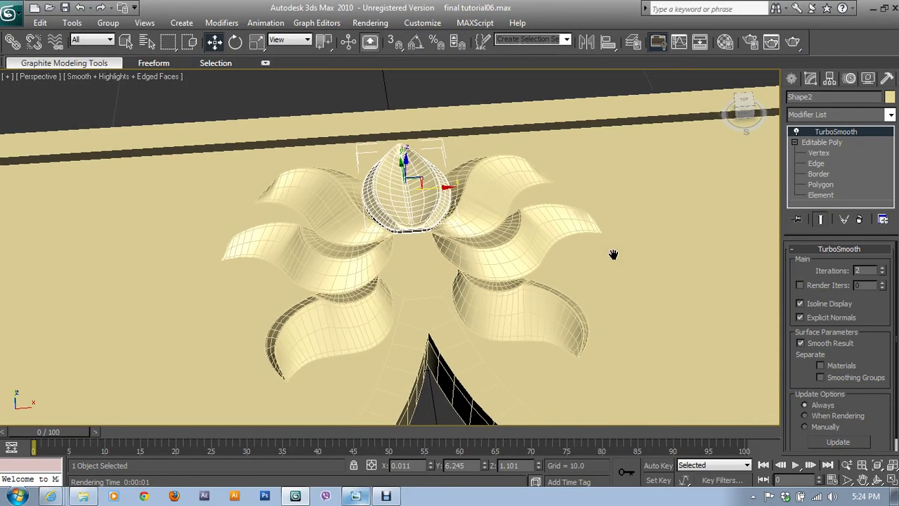
click(387, 495)
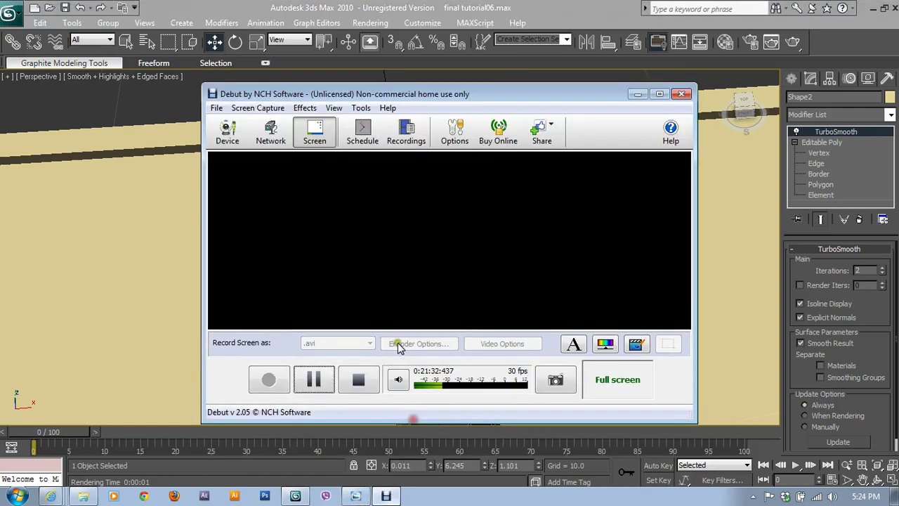